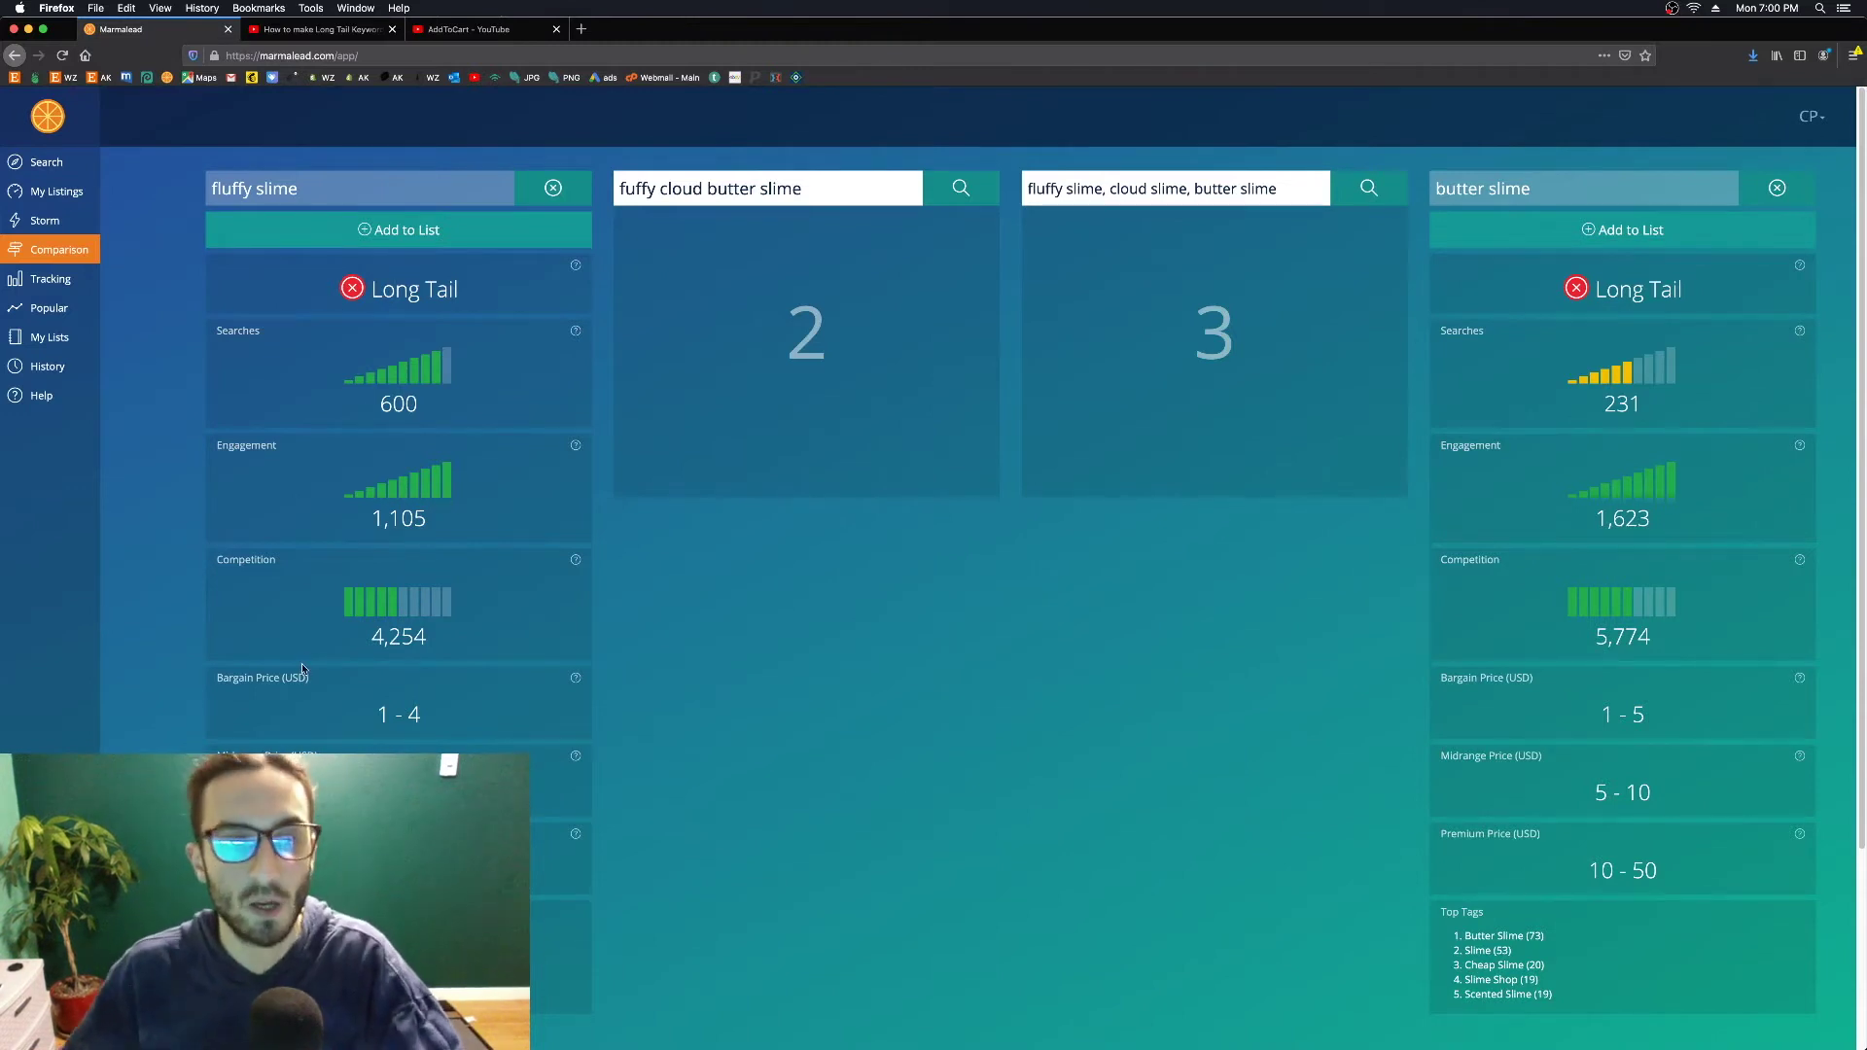
Add the keyword fluffy slime to a new keyword list named Slime
{"action": "left_click", "coordinate": [398, 237]}
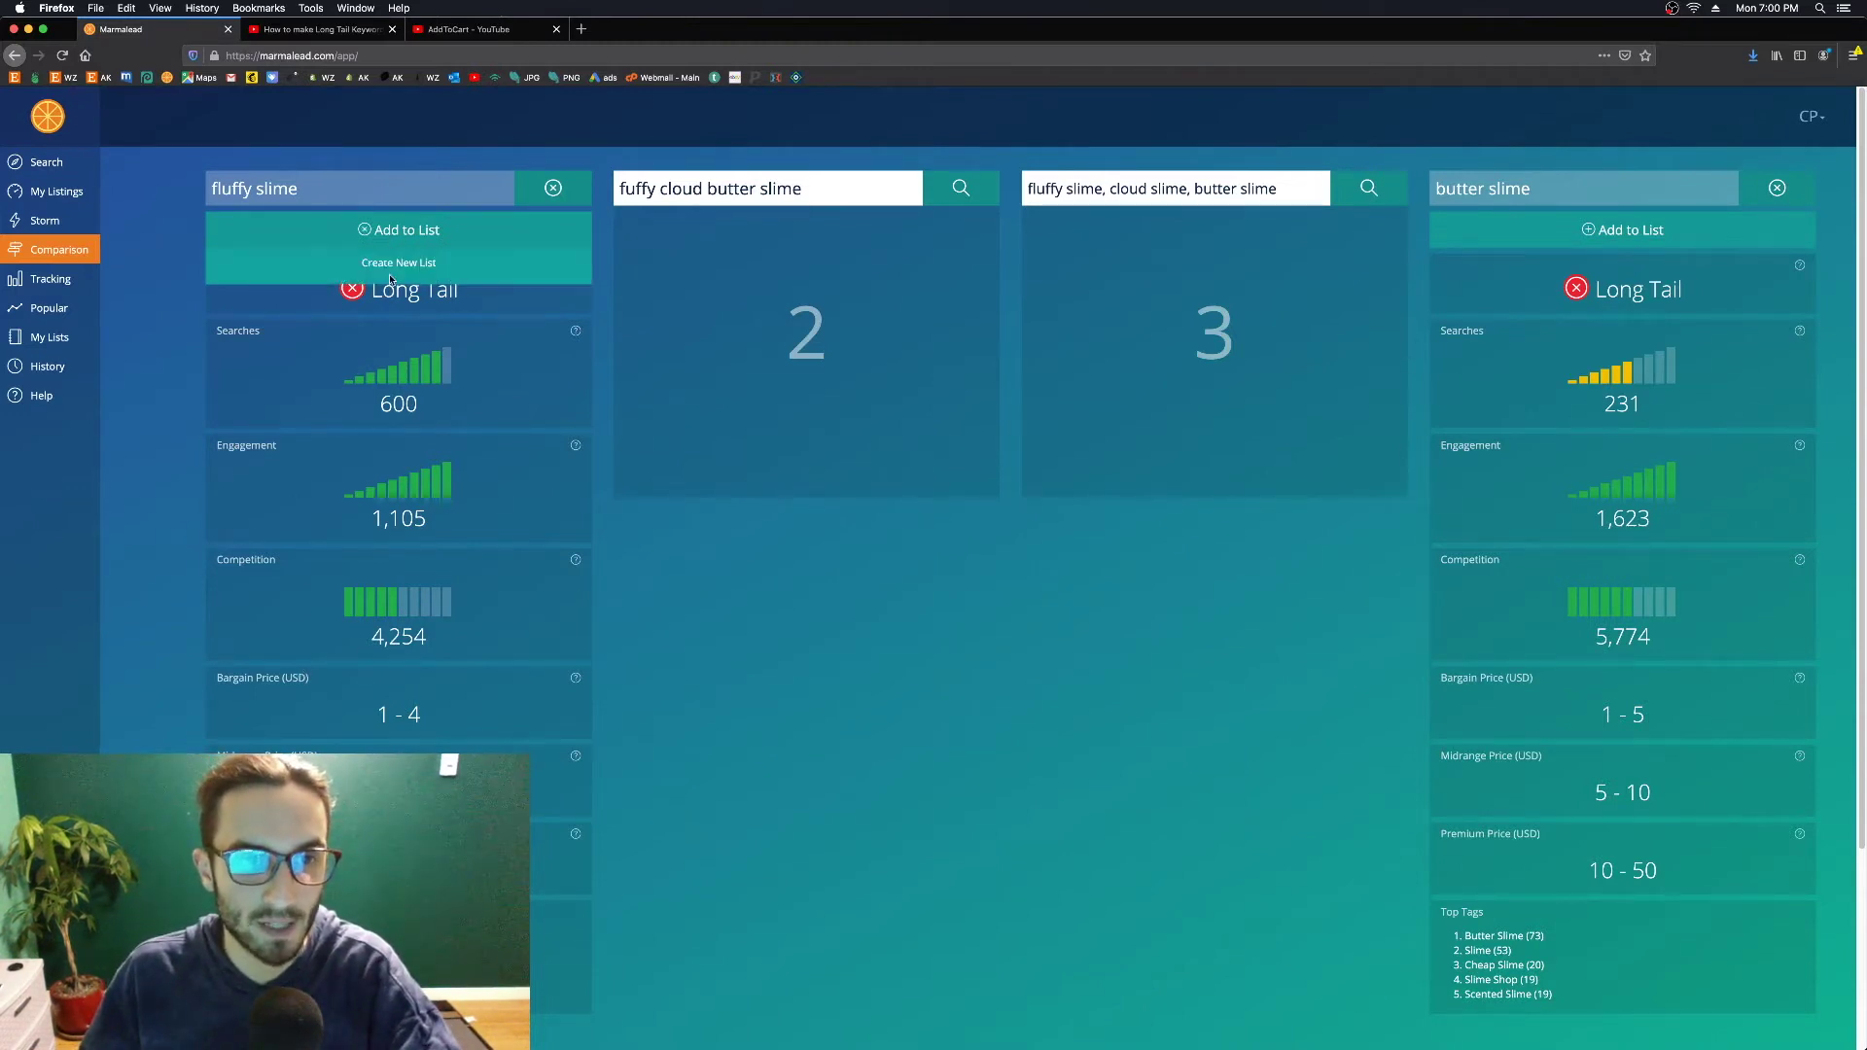
{"action": "left_click", "coordinate": [394, 270]}
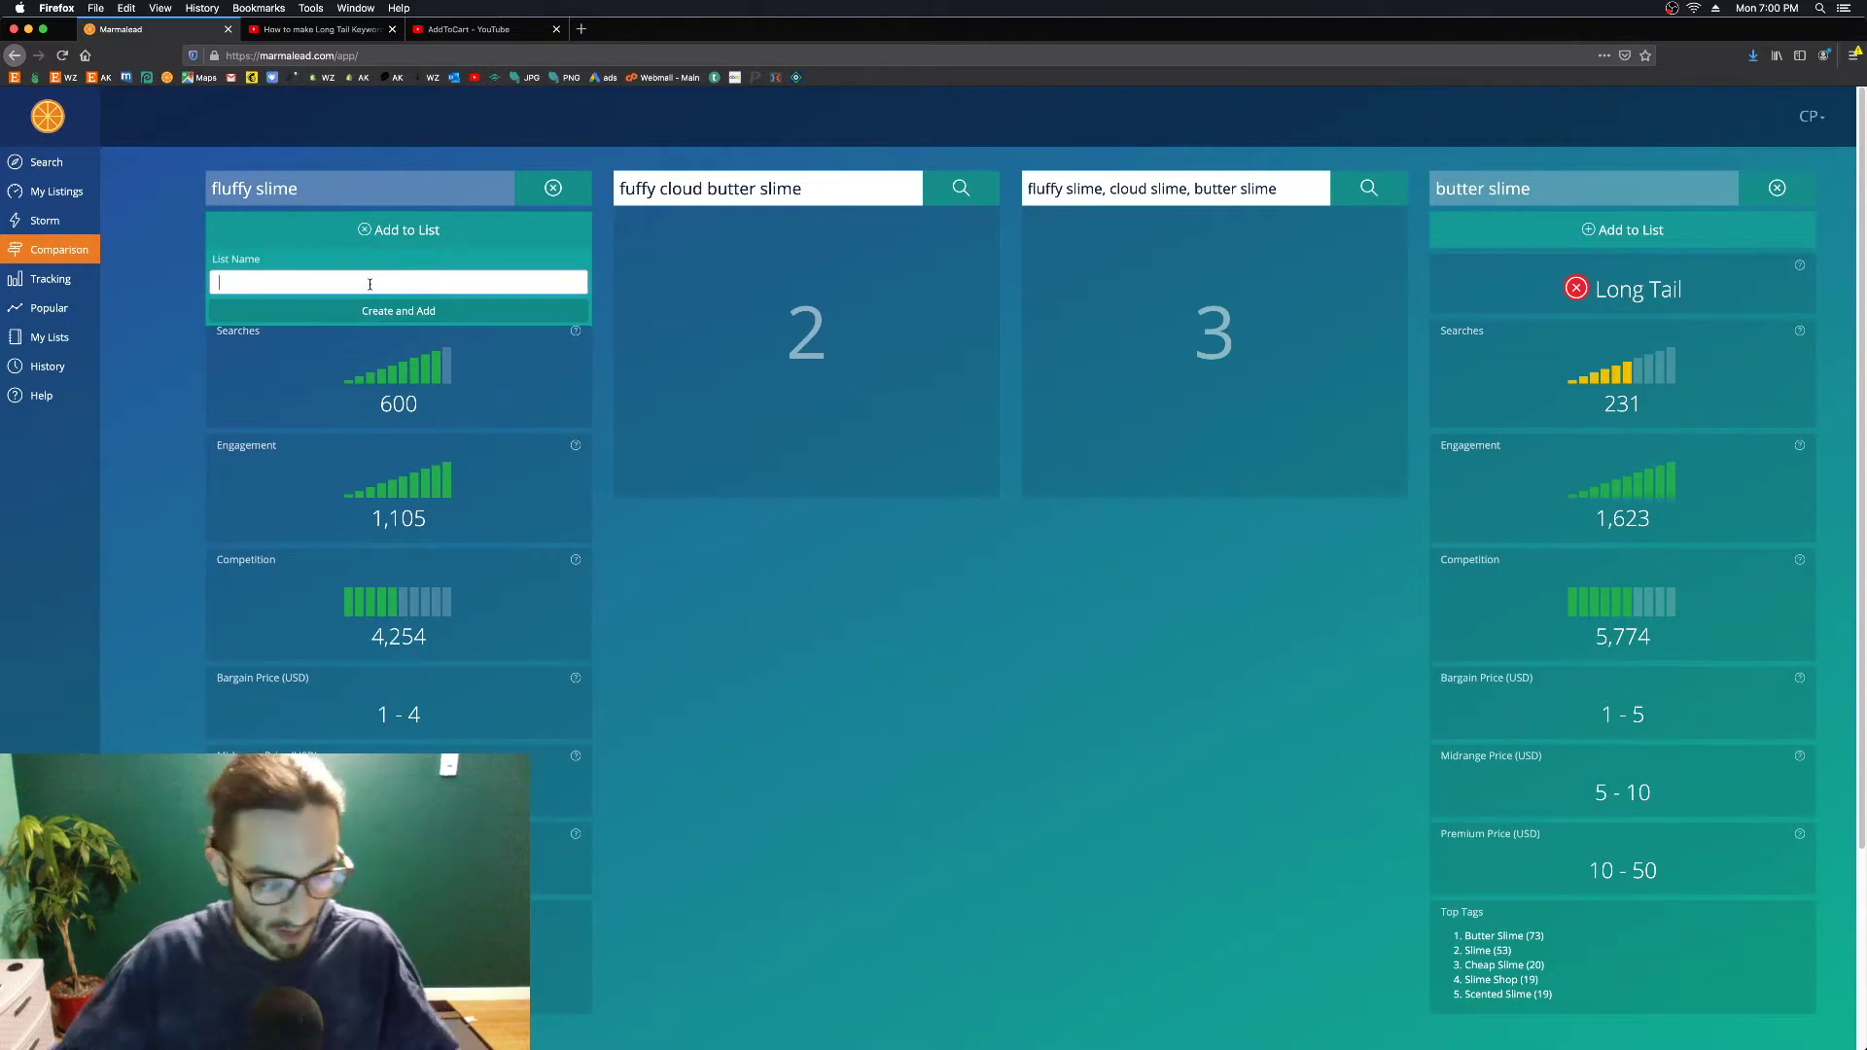
{"action": "type", "text": "Slime"}
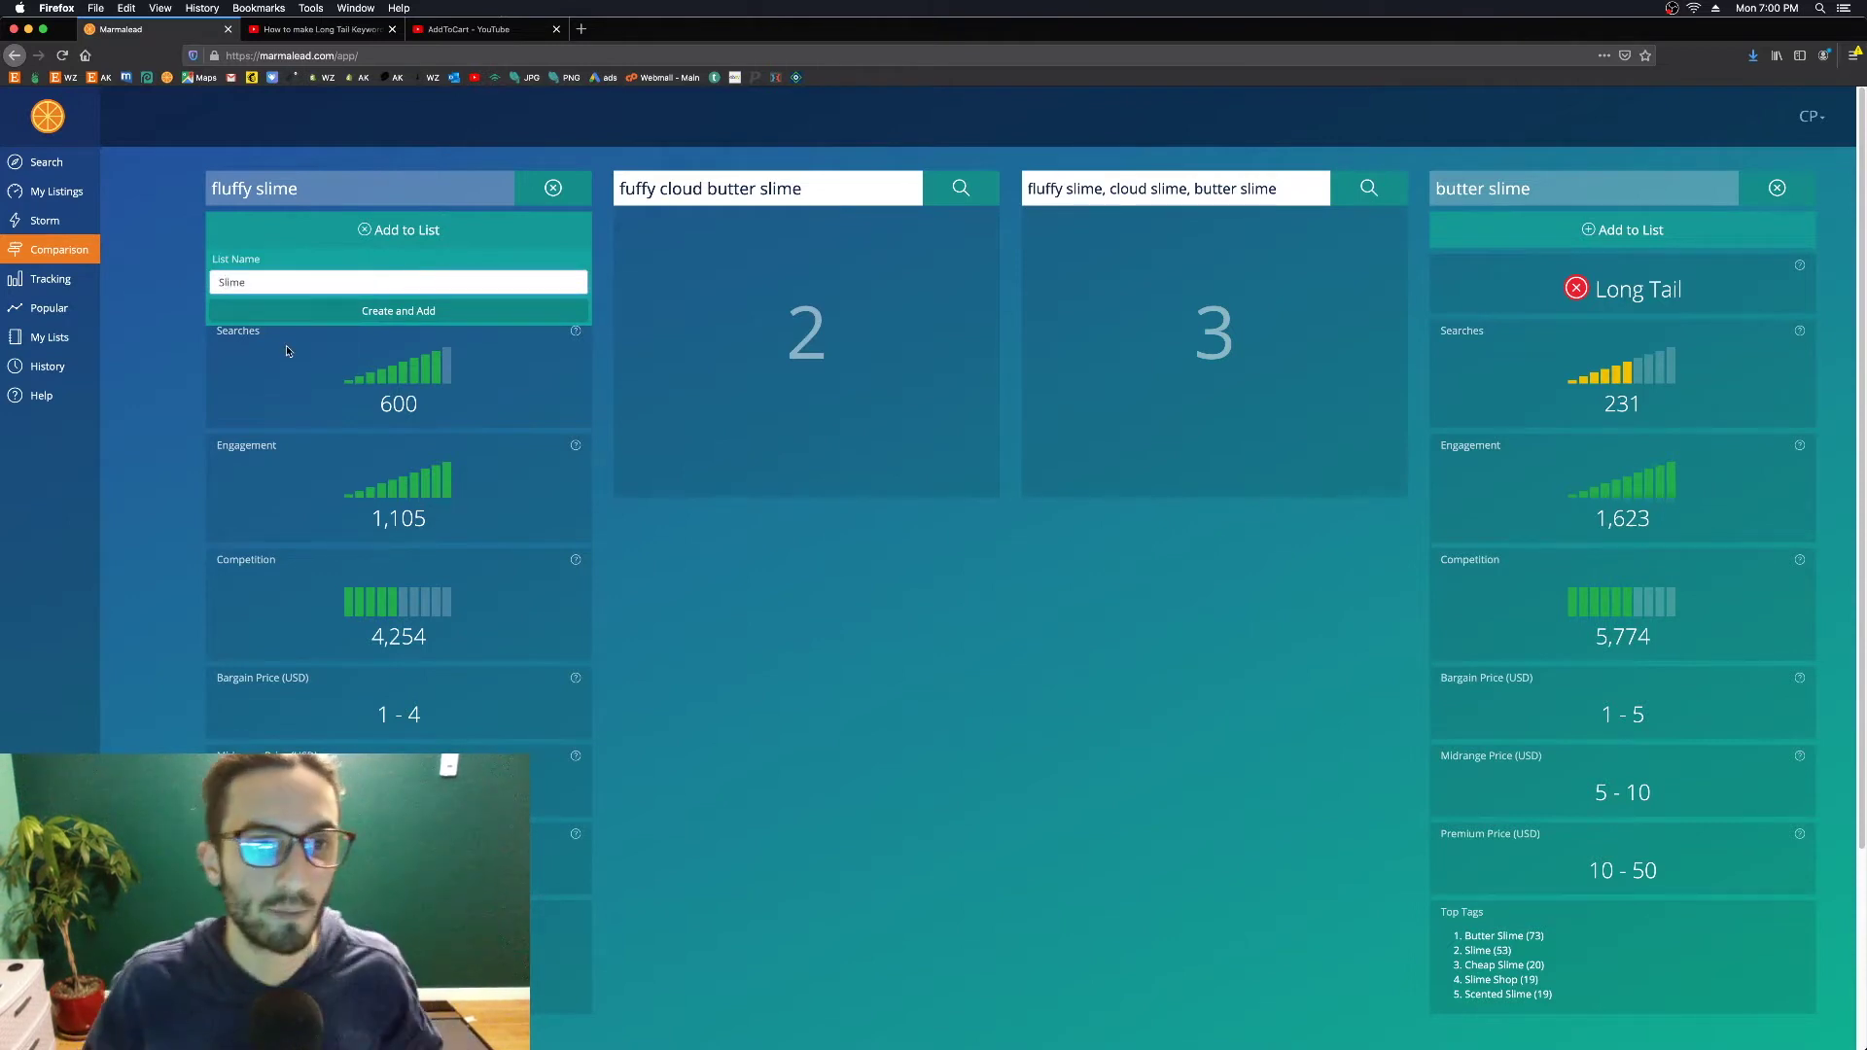
{"action": "left_click", "coordinate": [333, 315]}
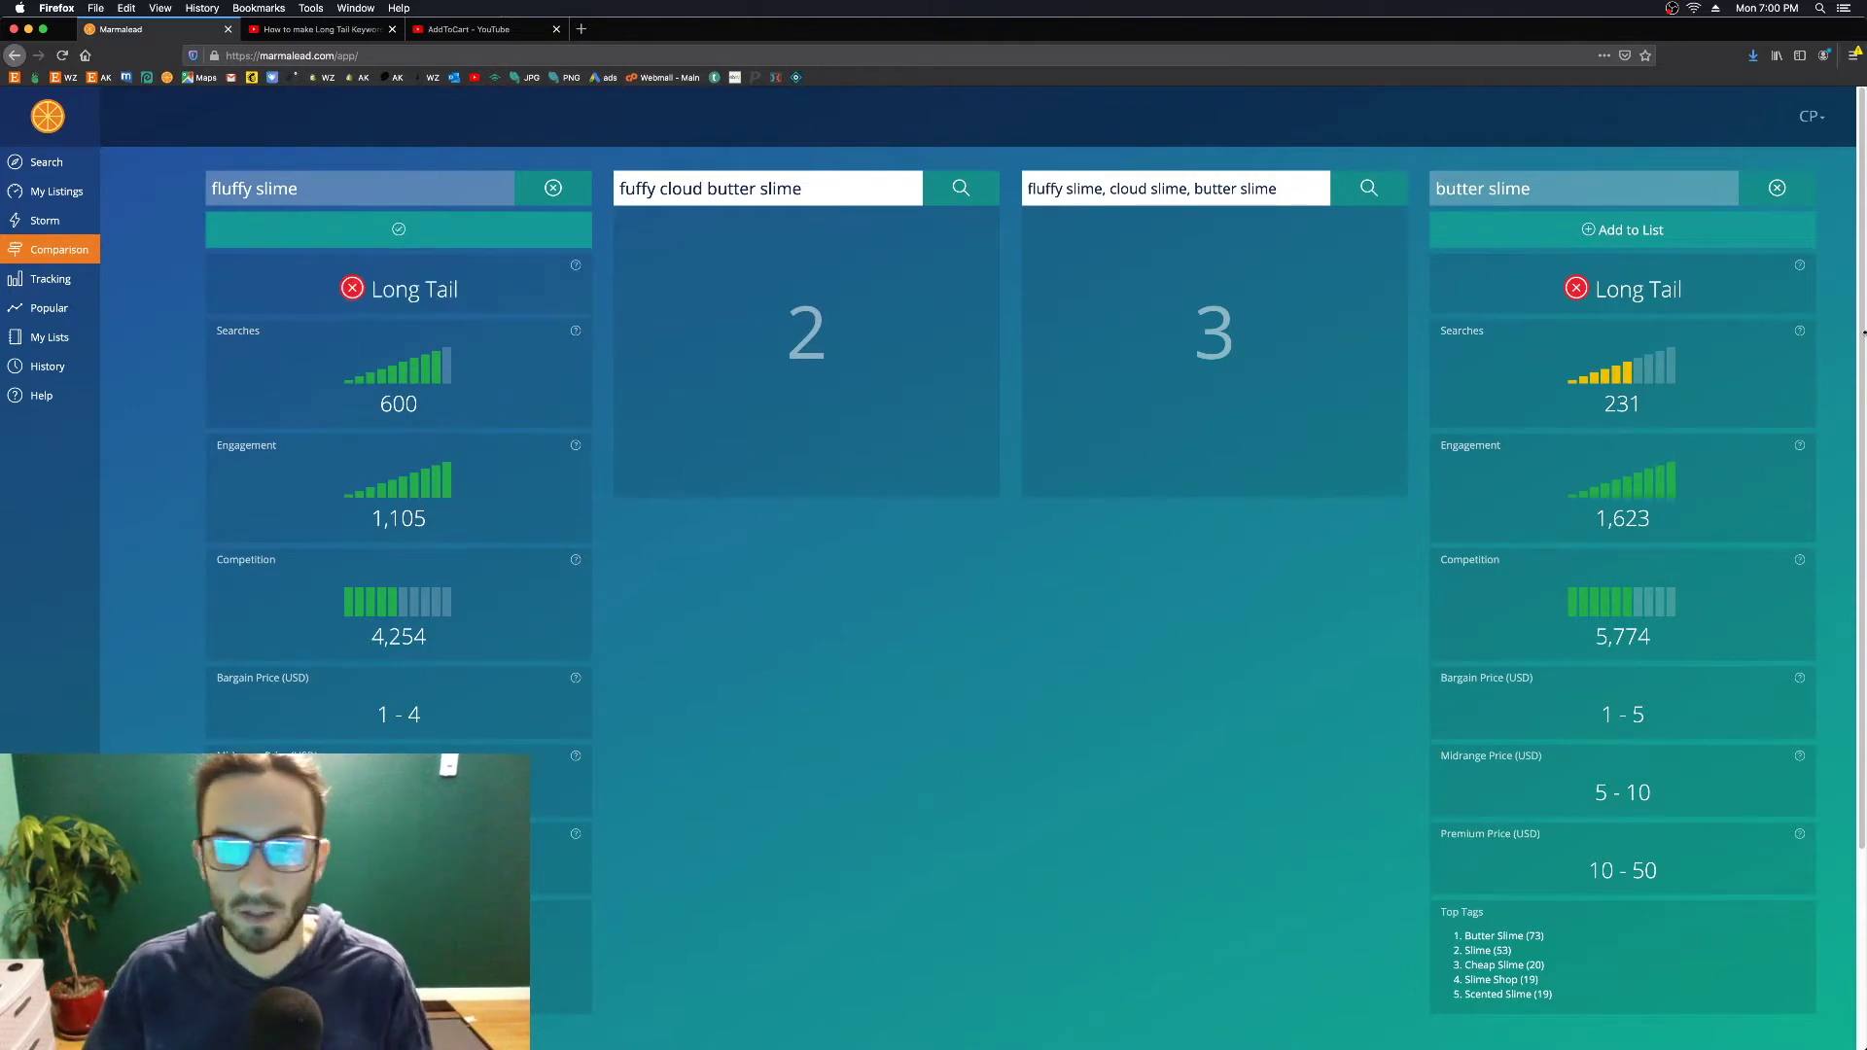
Add the keyword butter slime to the Slime list, and open that list from the saved keyword lists
{"action": "left_click", "coordinate": [1660, 231]}
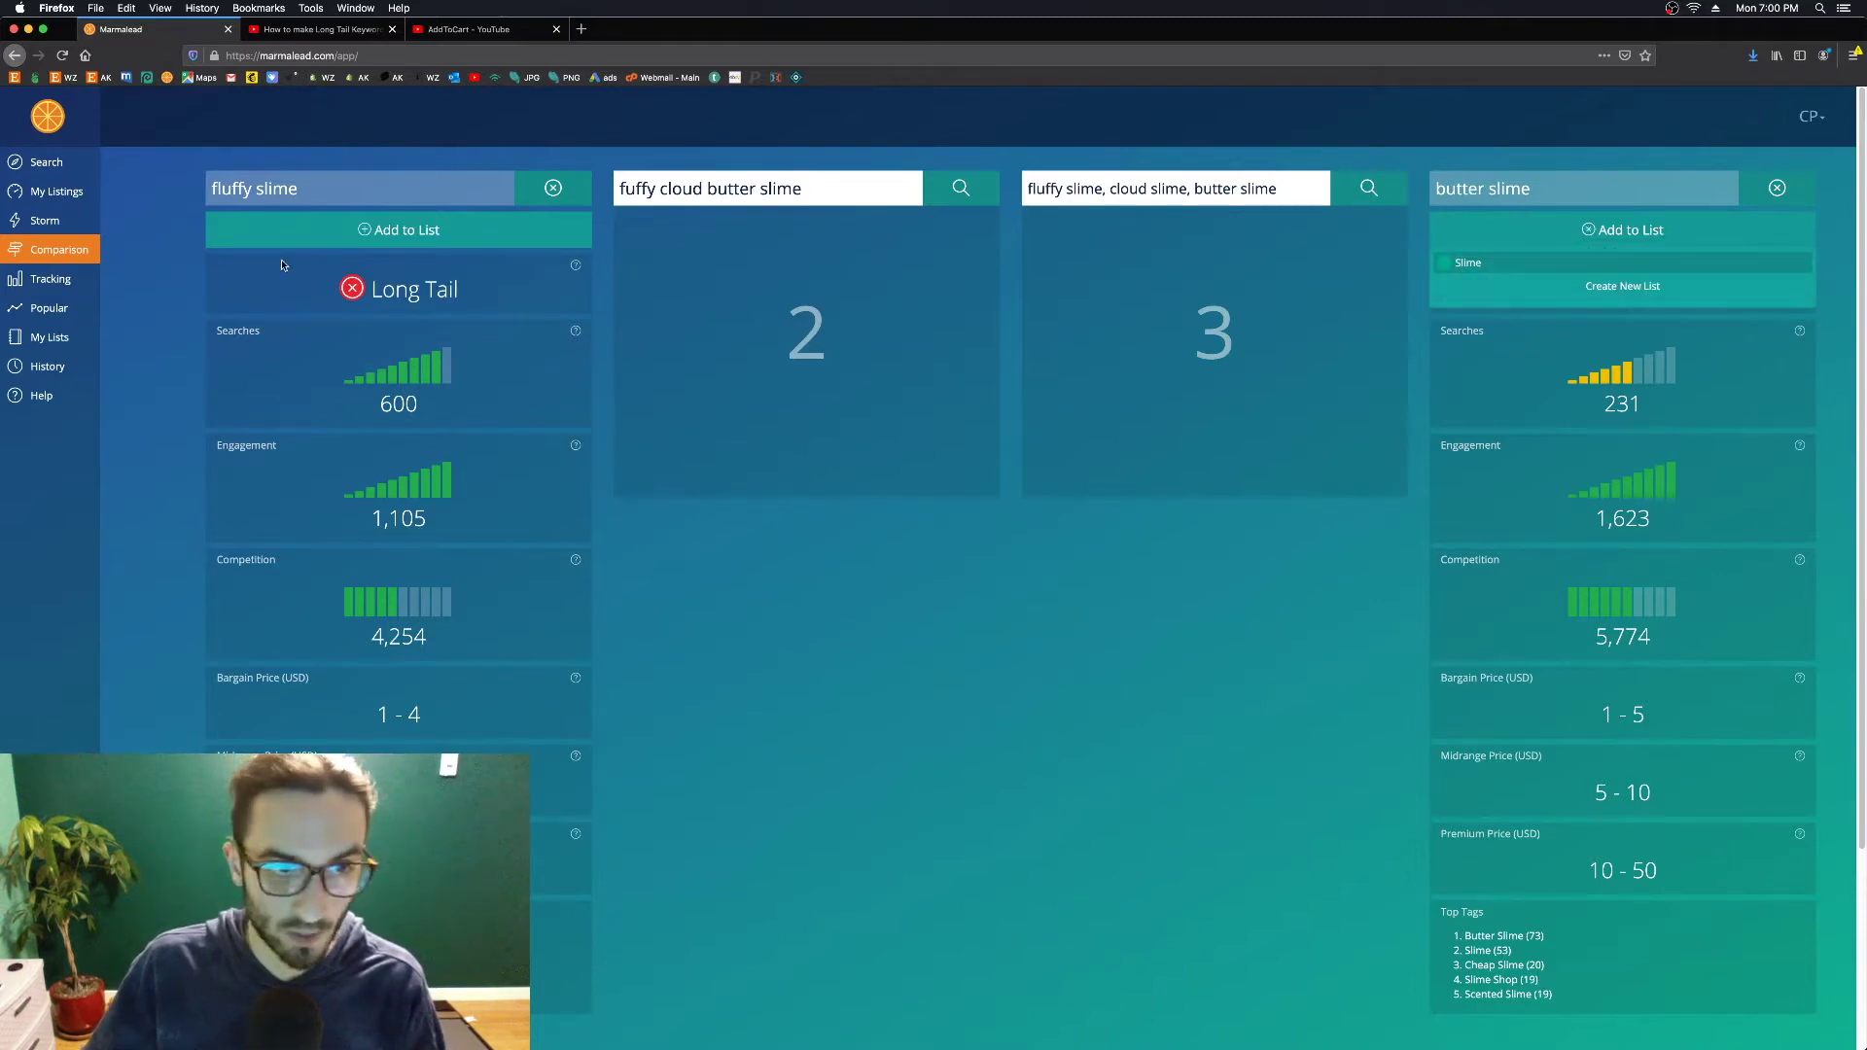
{"action": "left_click", "coordinate": [1508, 271]}
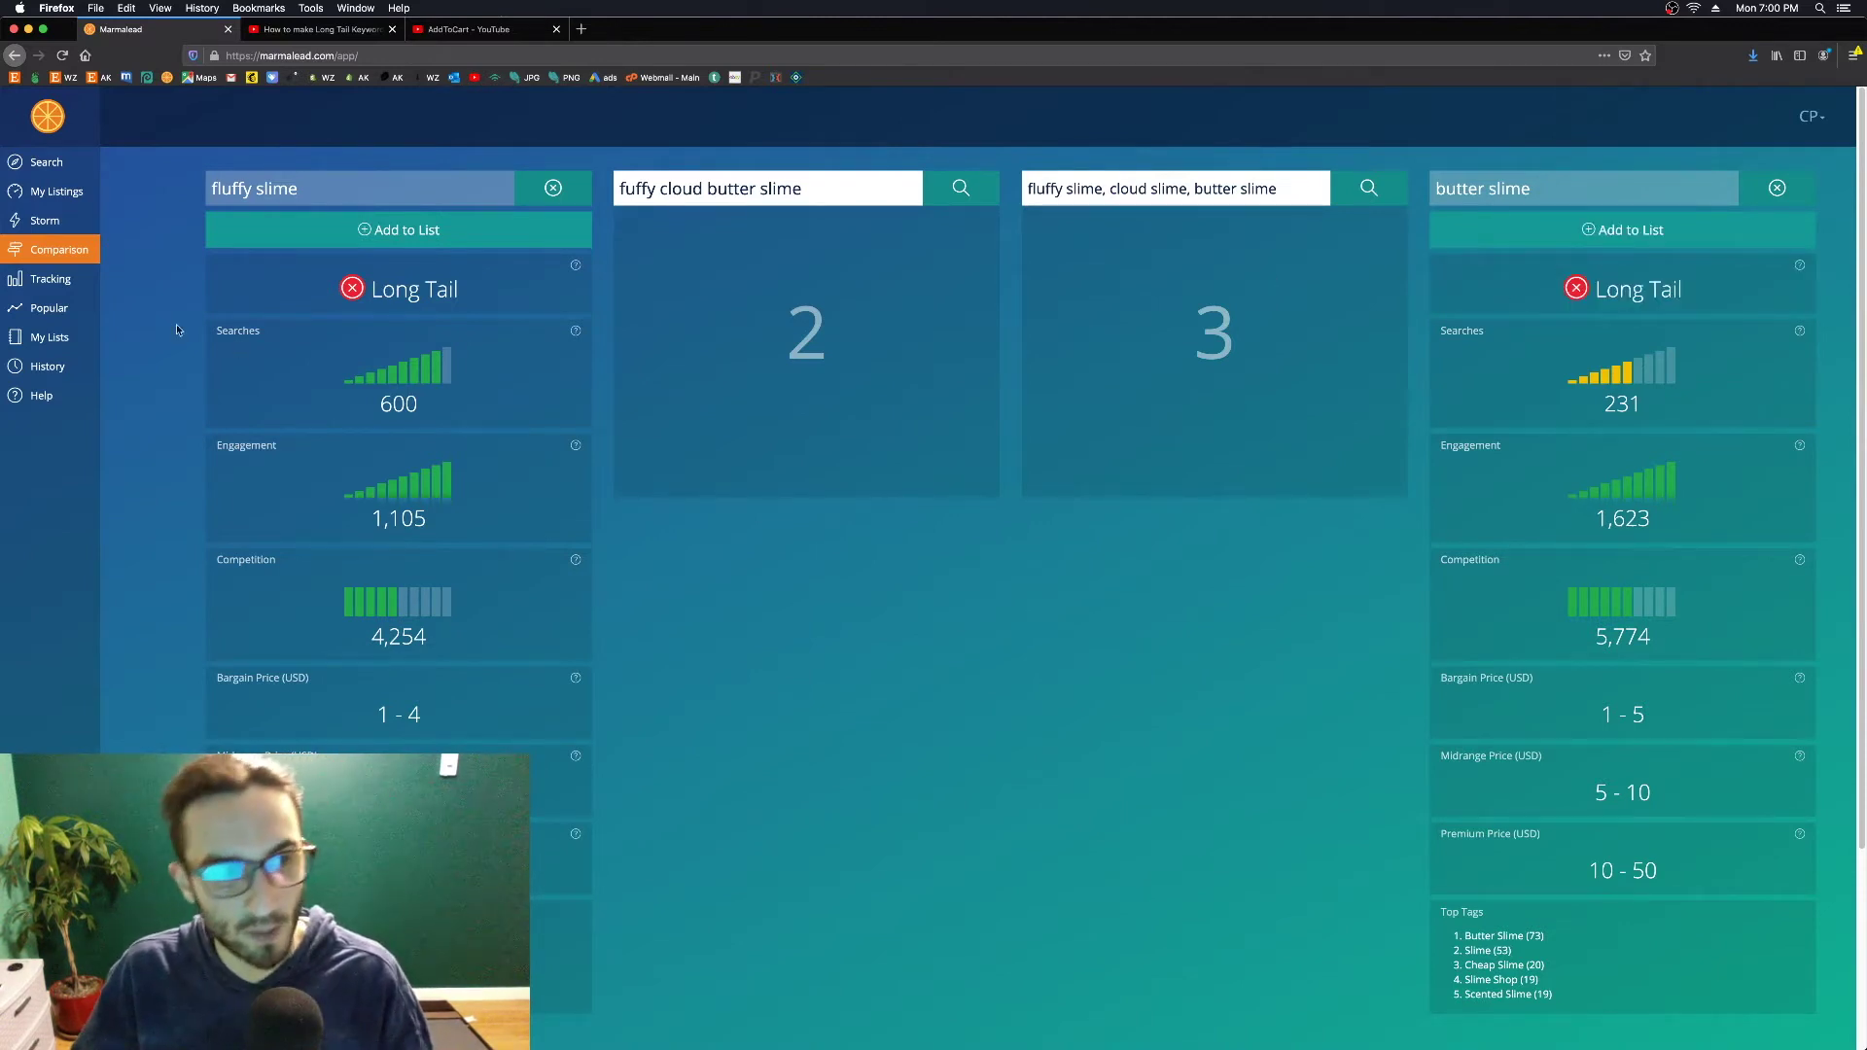
{"action": "left_click", "coordinate": [60, 338]}
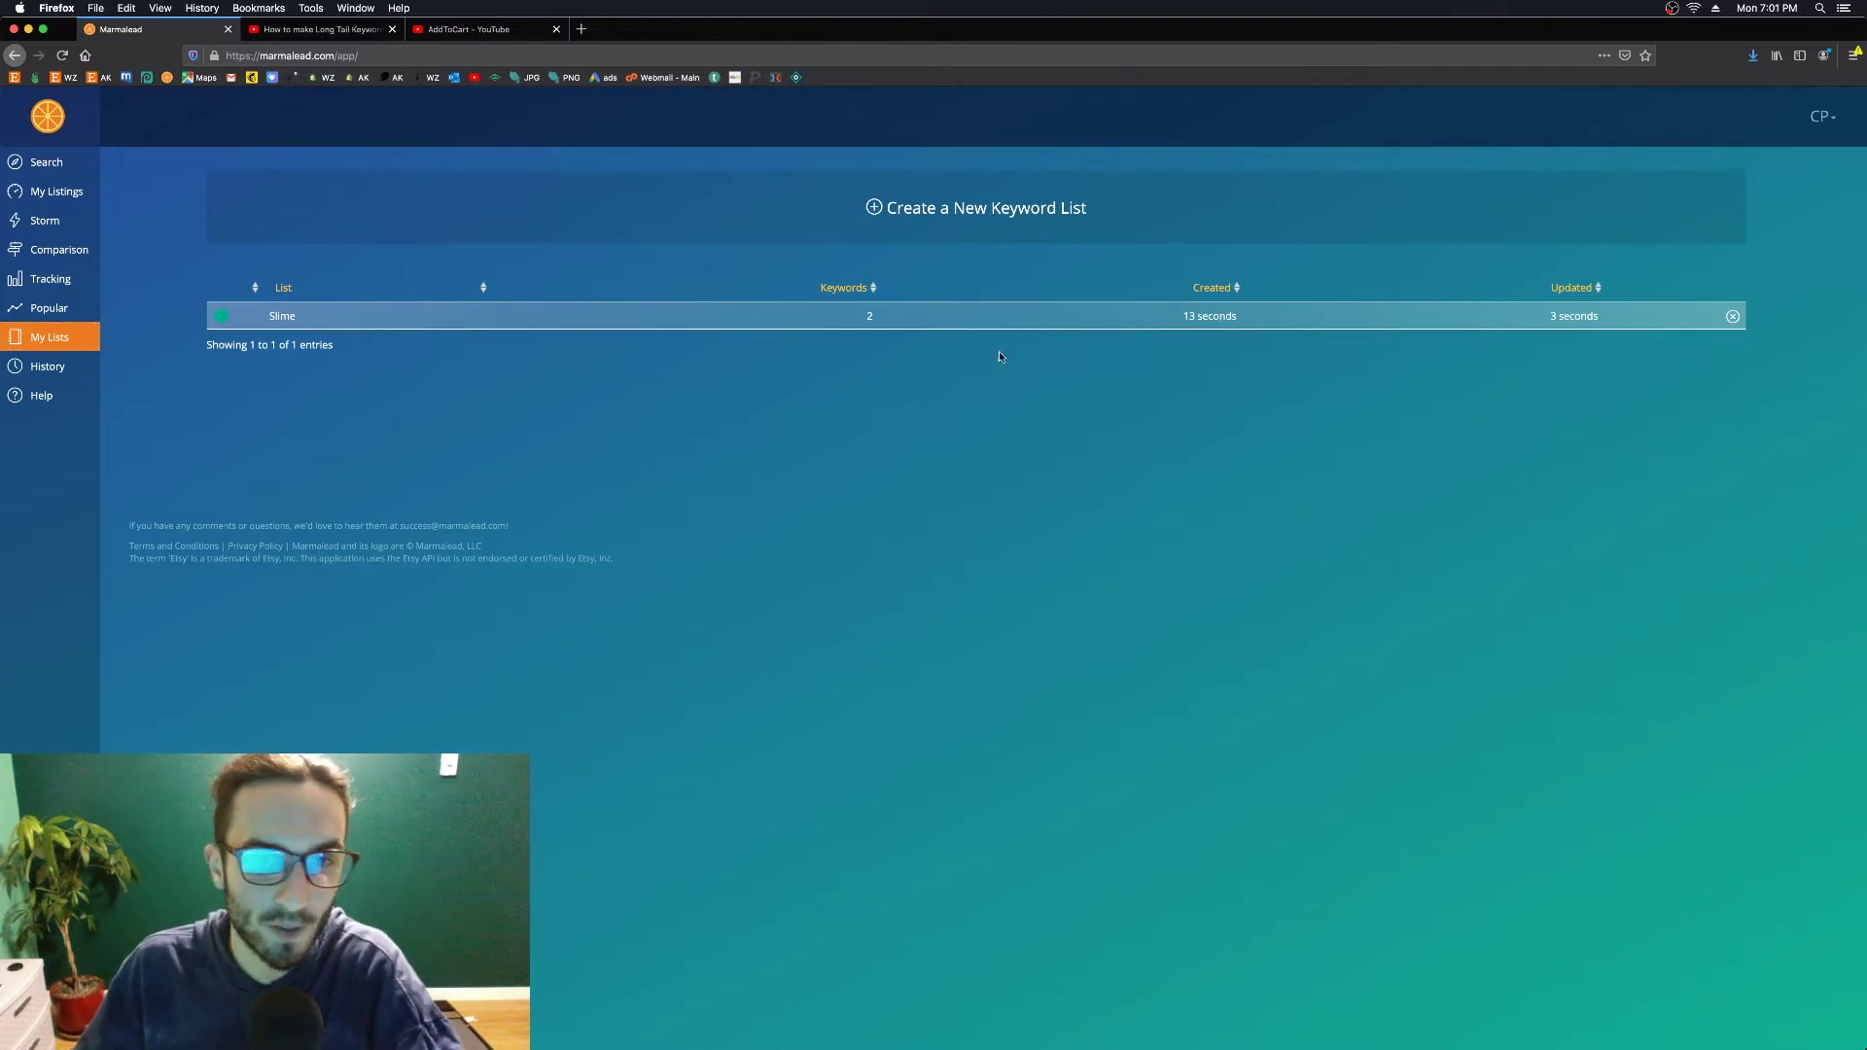
{"action": "left_click", "coordinate": [282, 323]}
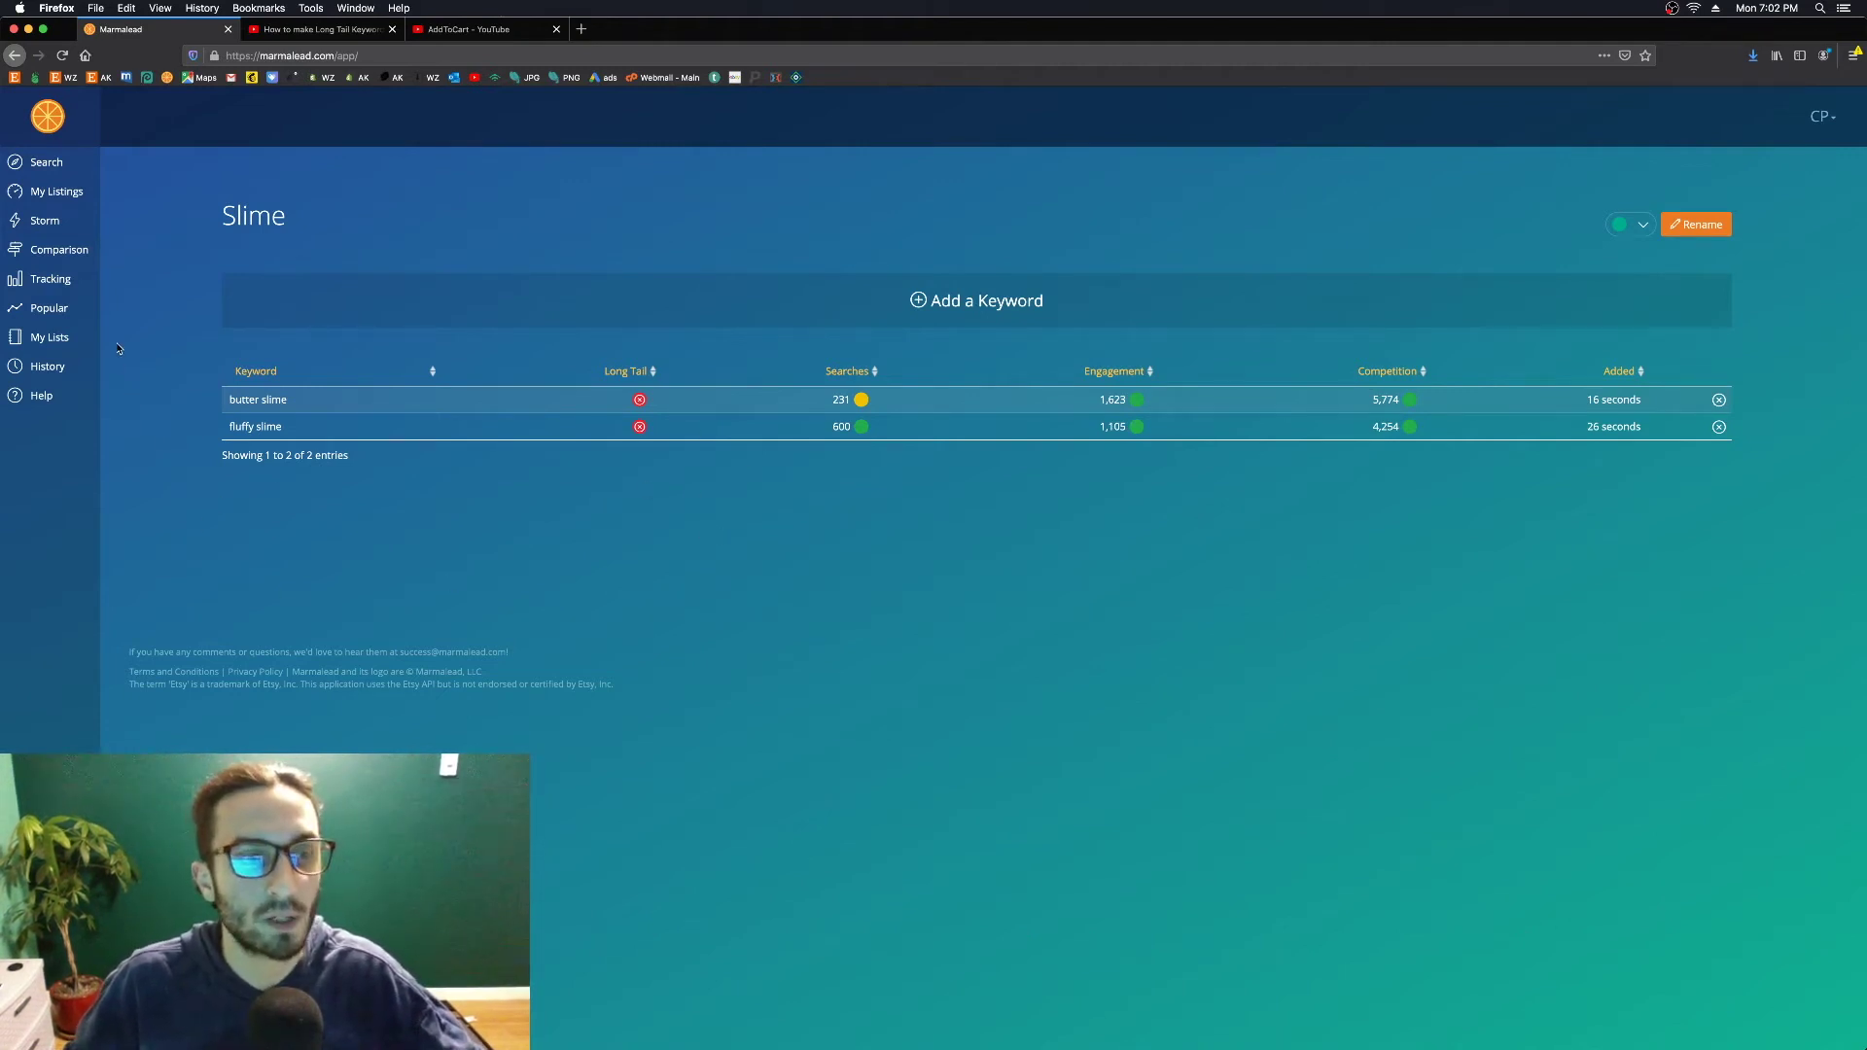
Start a new Storm with the keyword slime
{"action": "left_click", "coordinate": [64, 225]}
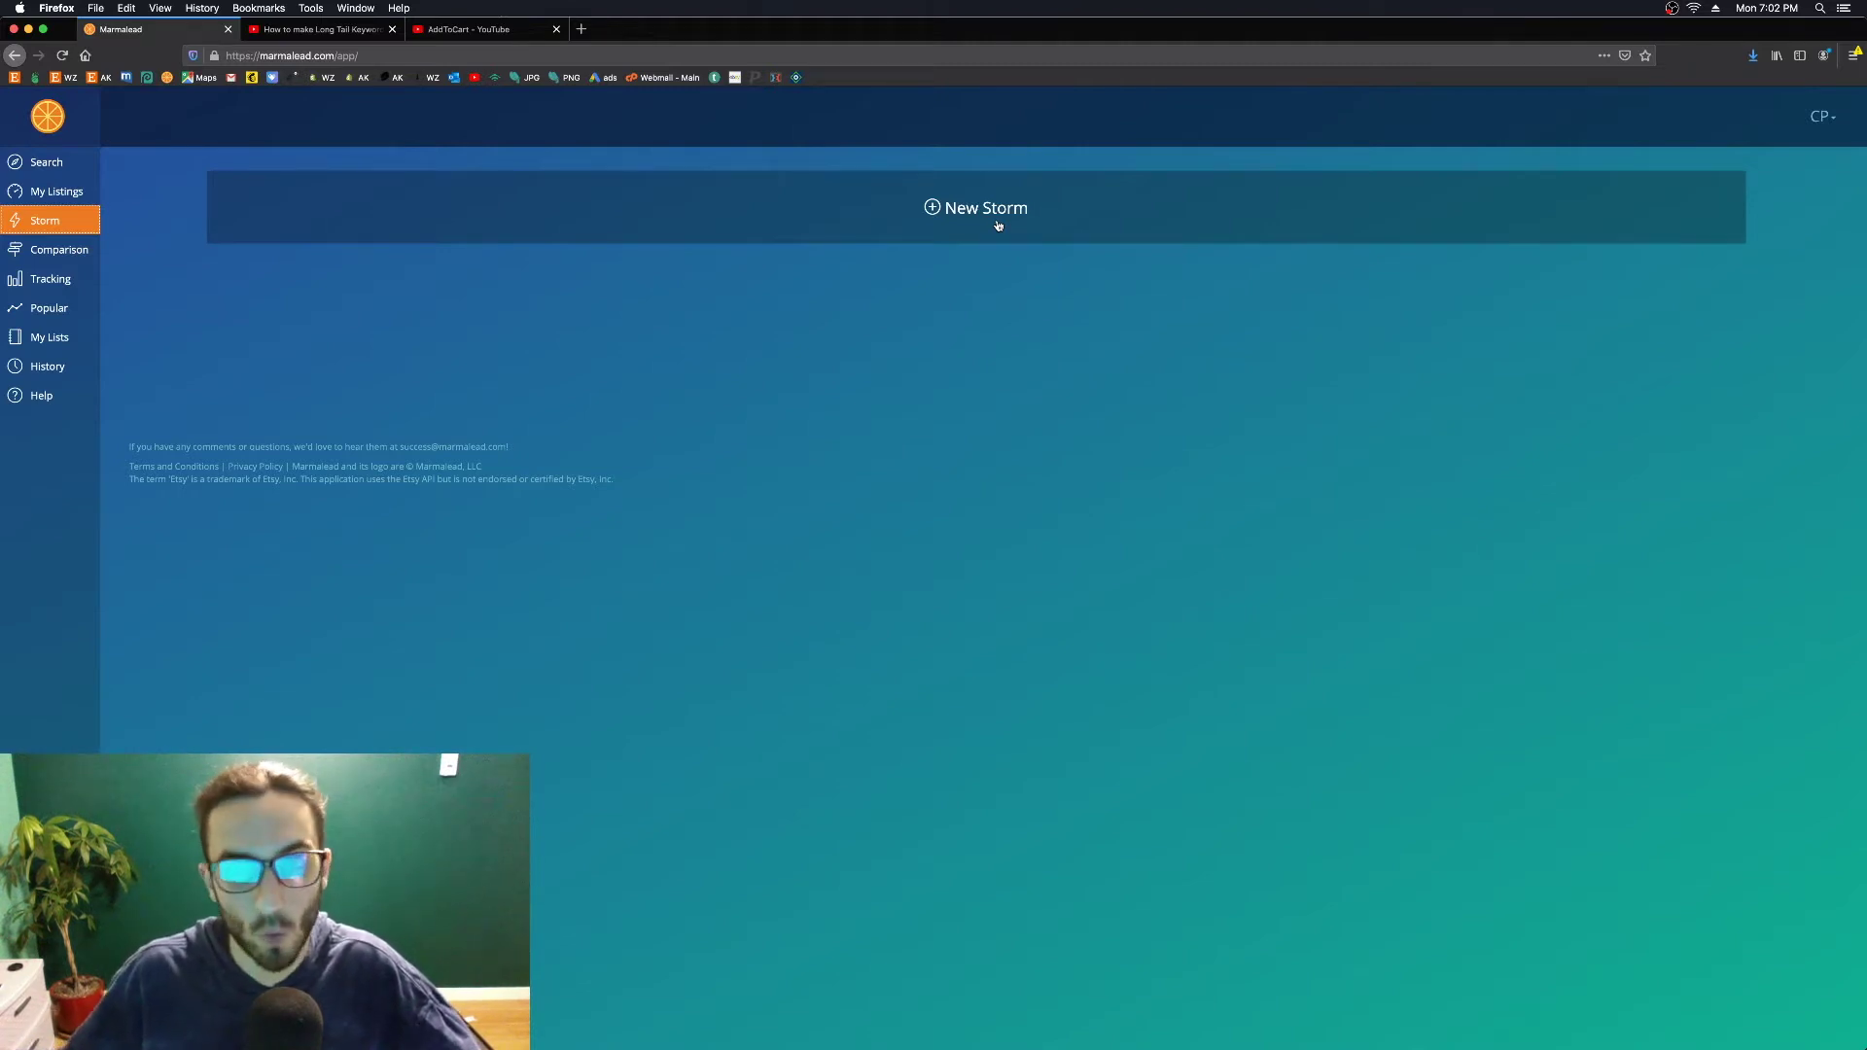
{"action": "left_click", "coordinate": [998, 226]}
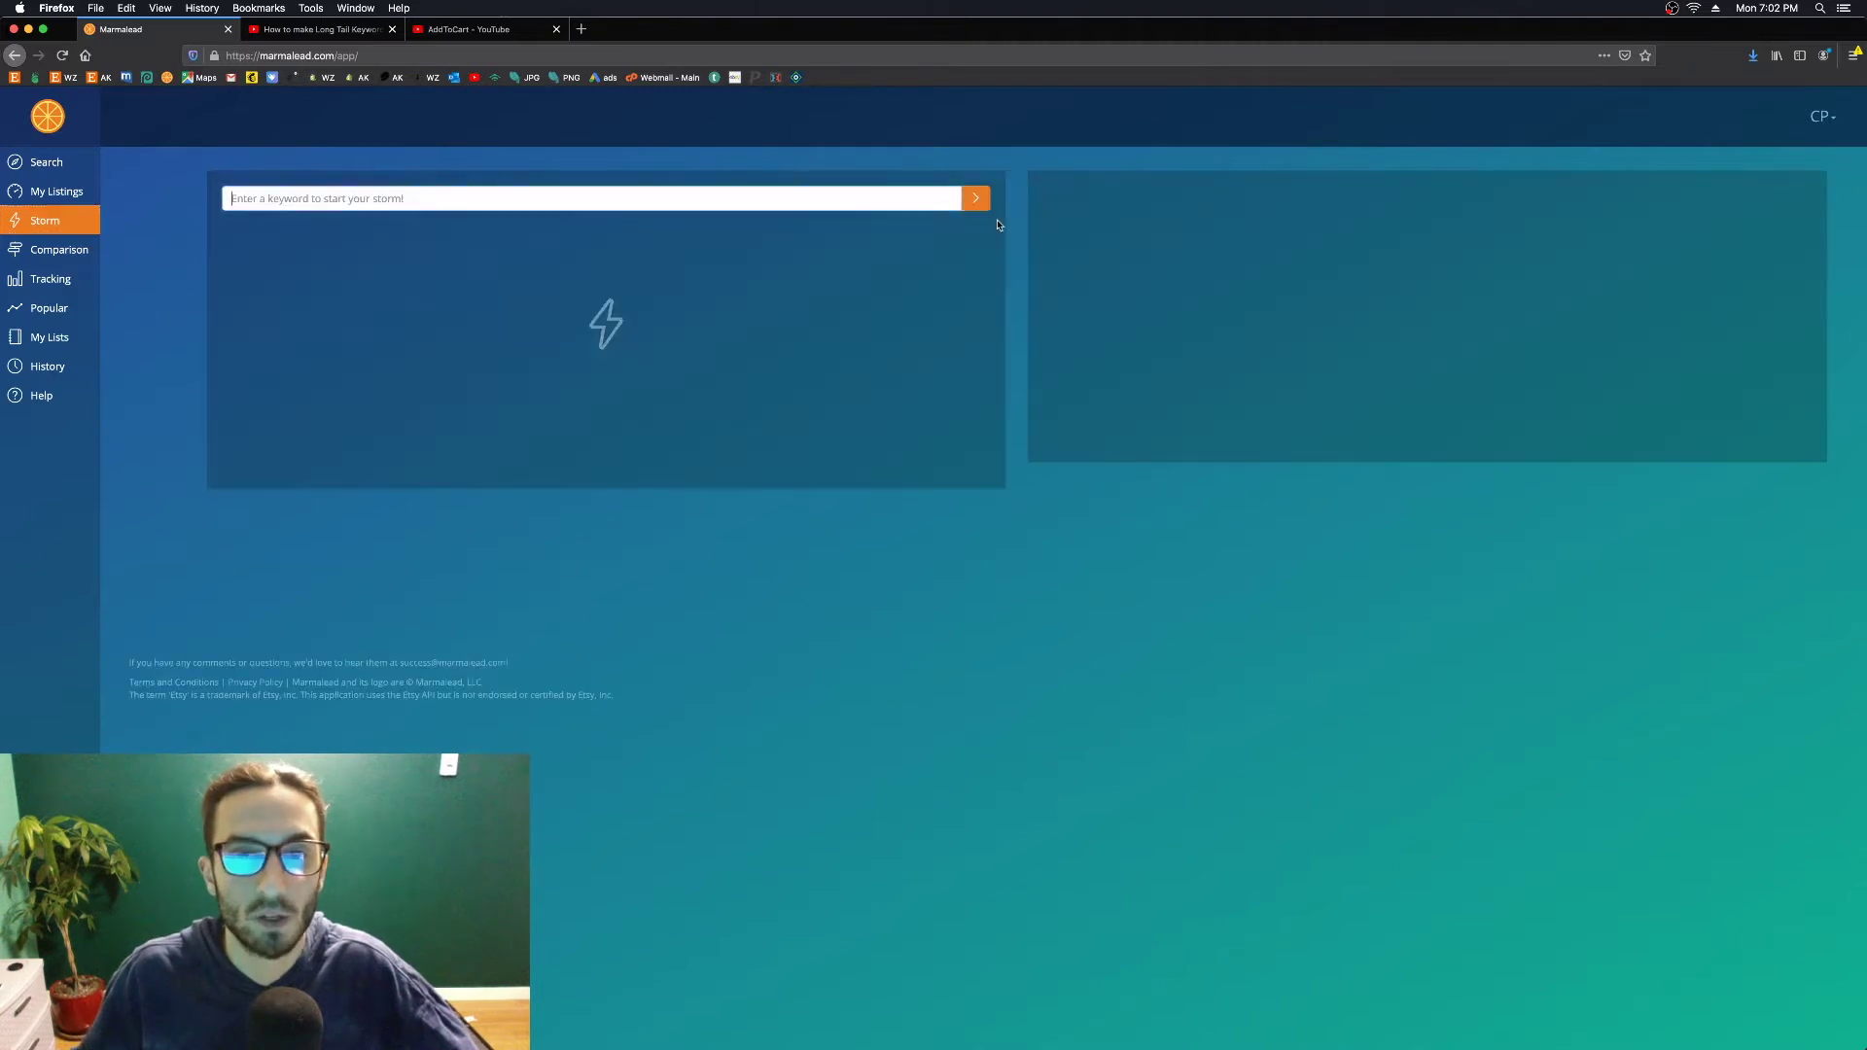
{"action": "type", "text": "me"}
{"action": "key", "text": "Return"}
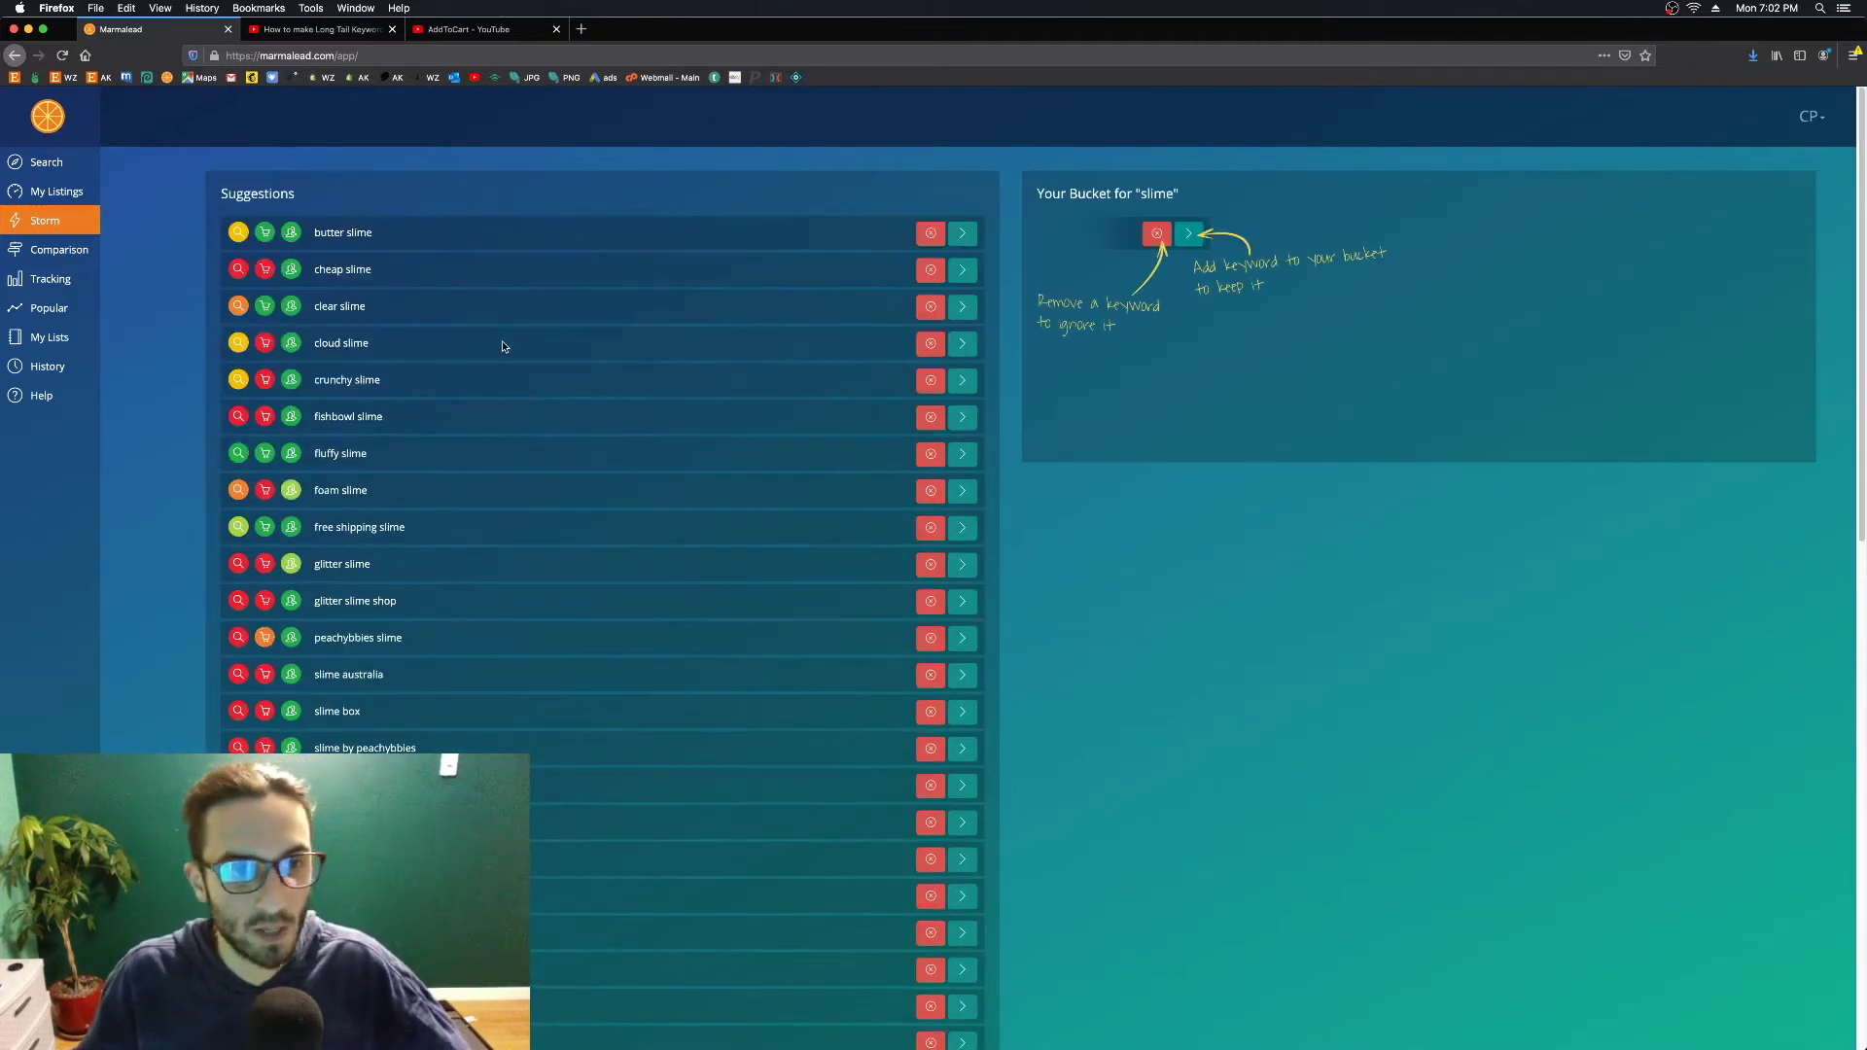
Look through the whole list of Storm suggestions for slime and their rating indicators
{"action": "scroll", "coordinate": [506, 350], "scroll_direction": "down", "scroll_amount": 3}
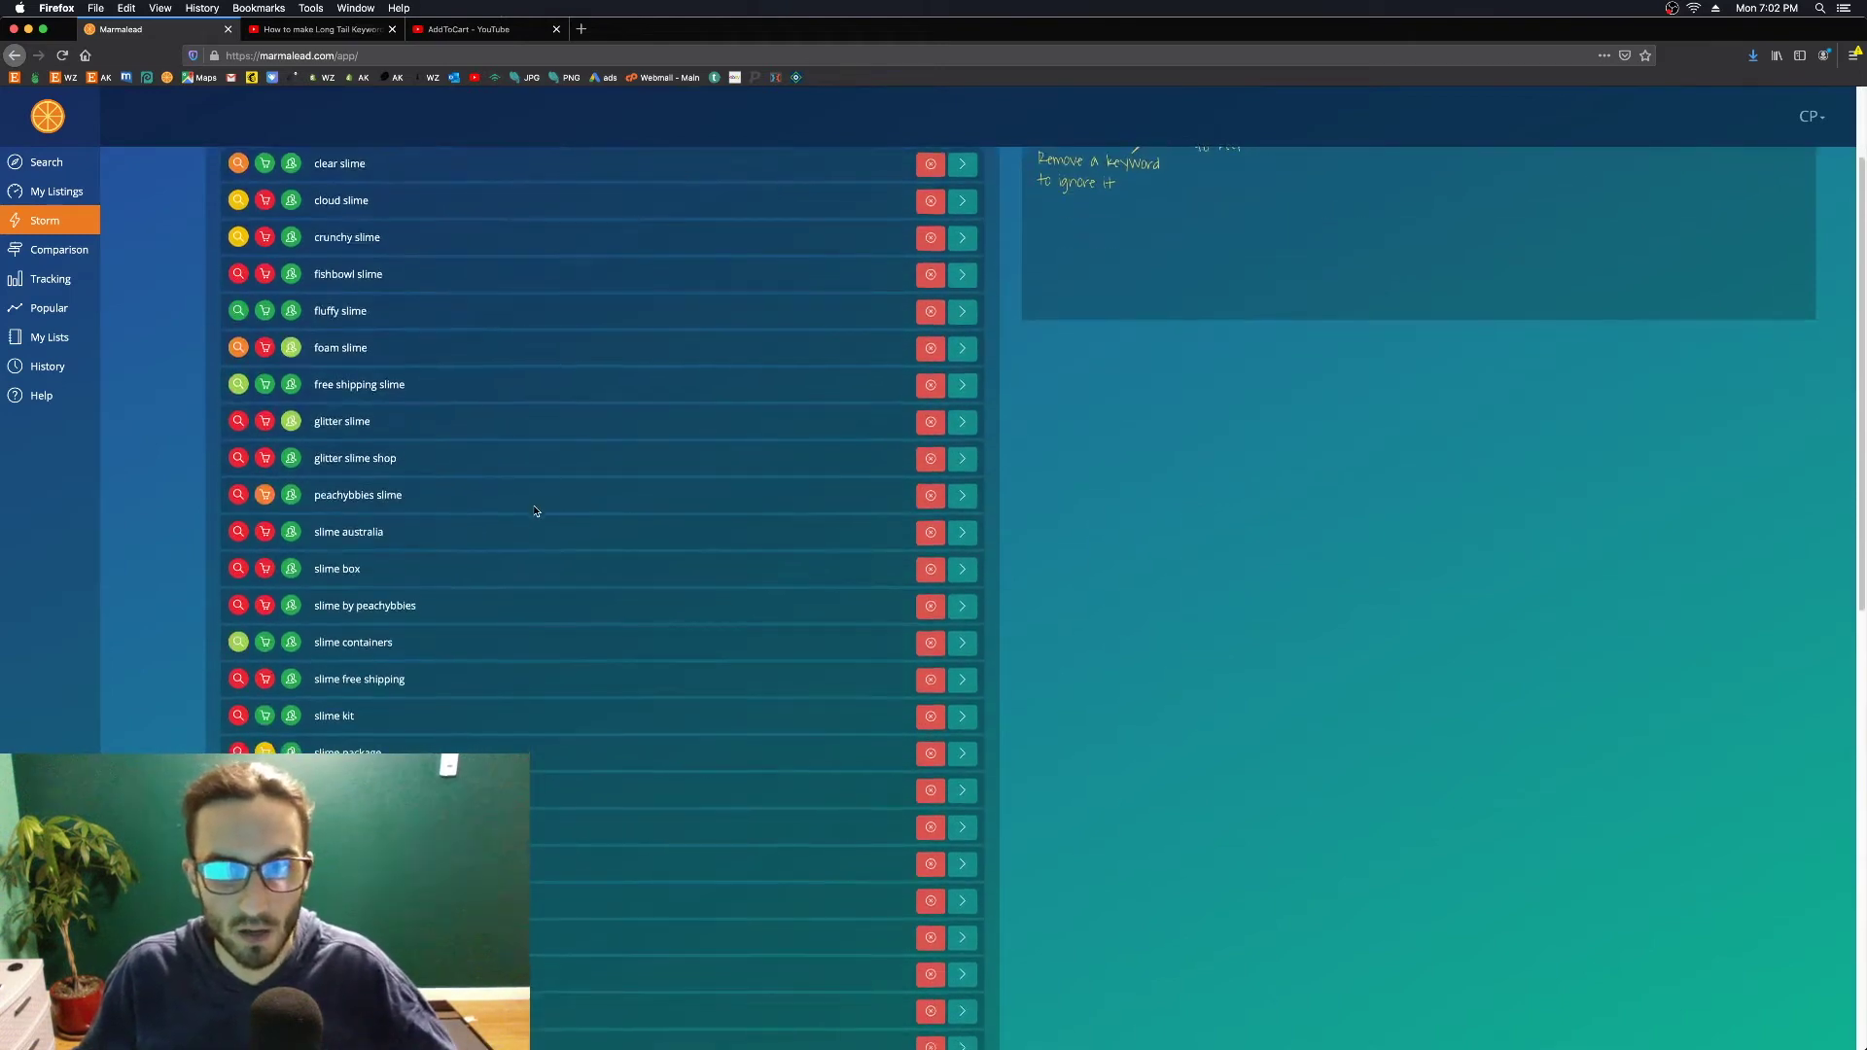
{"action": "scroll", "coordinate": [534, 512], "scroll_direction": "down", "scroll_amount": 20}
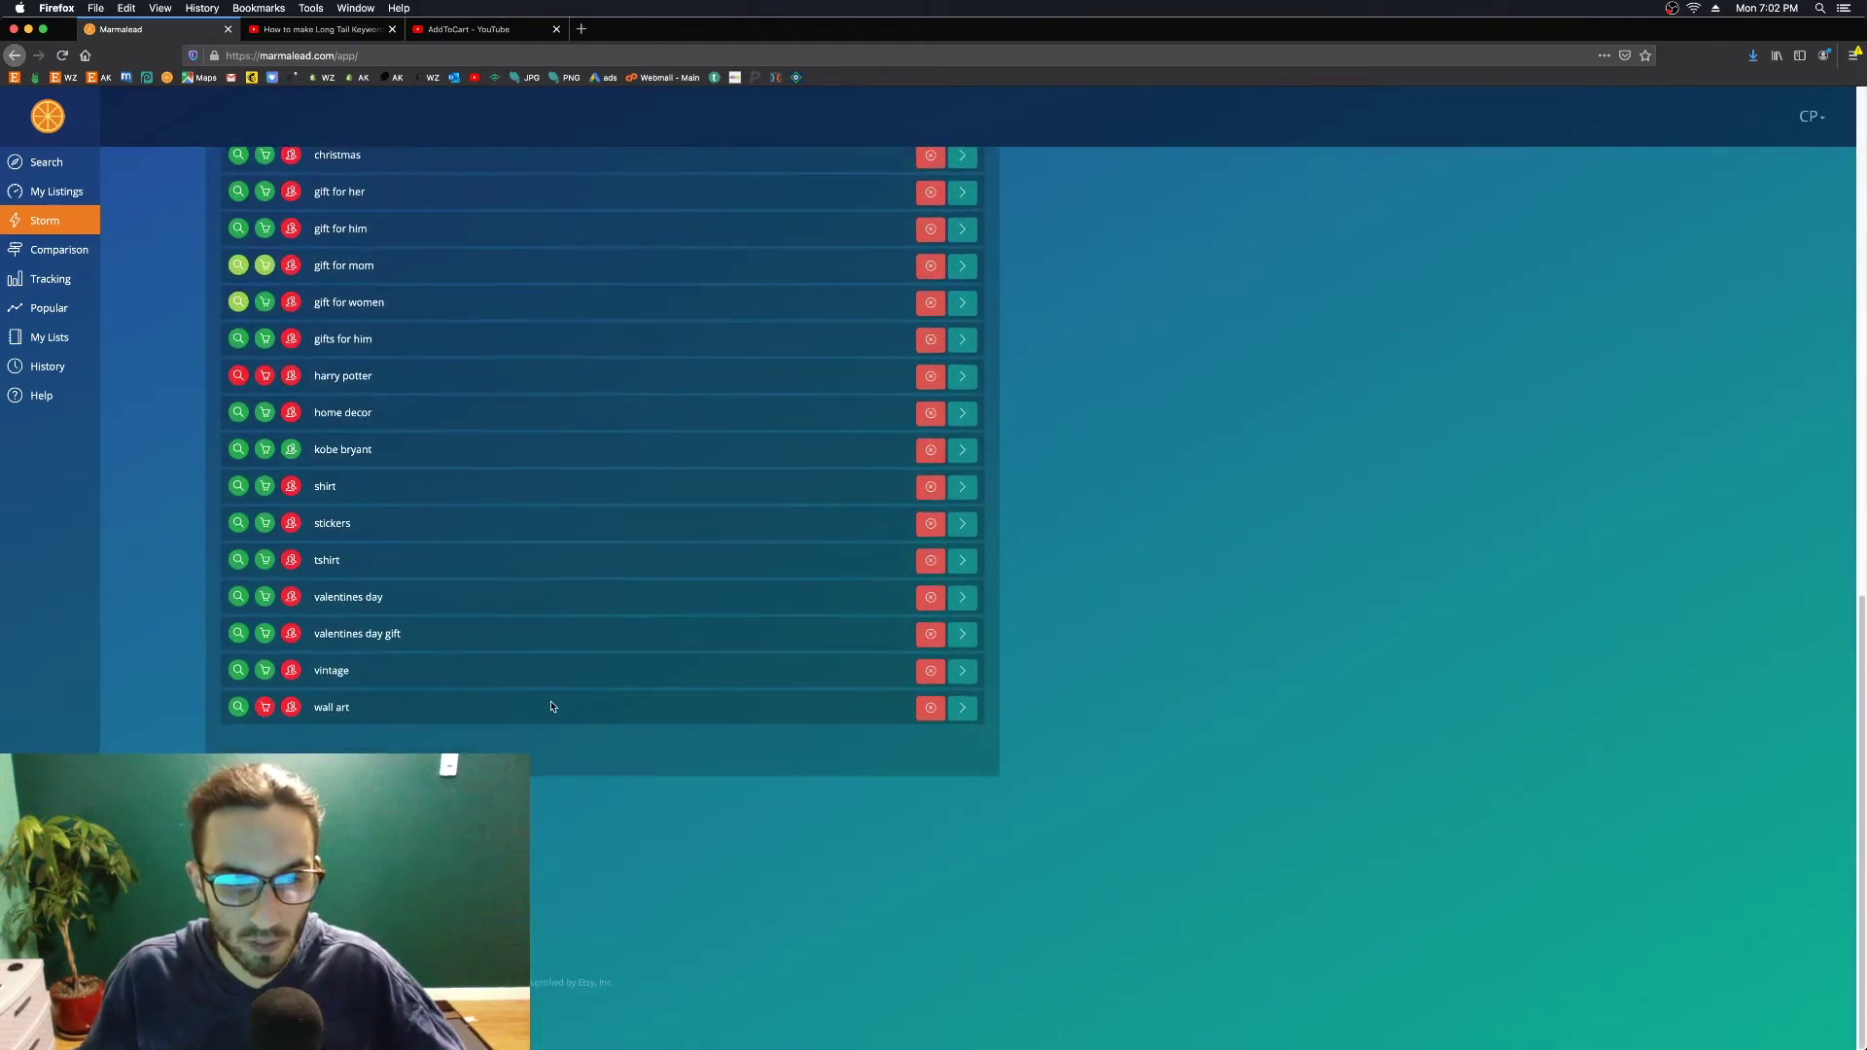
{"action": "scroll", "coordinate": [552, 706], "scroll_direction": "up", "scroll_amount": 20}
{"action": "scroll", "coordinate": [551, 706], "scroll_direction": "up", "scroll_amount": 1}
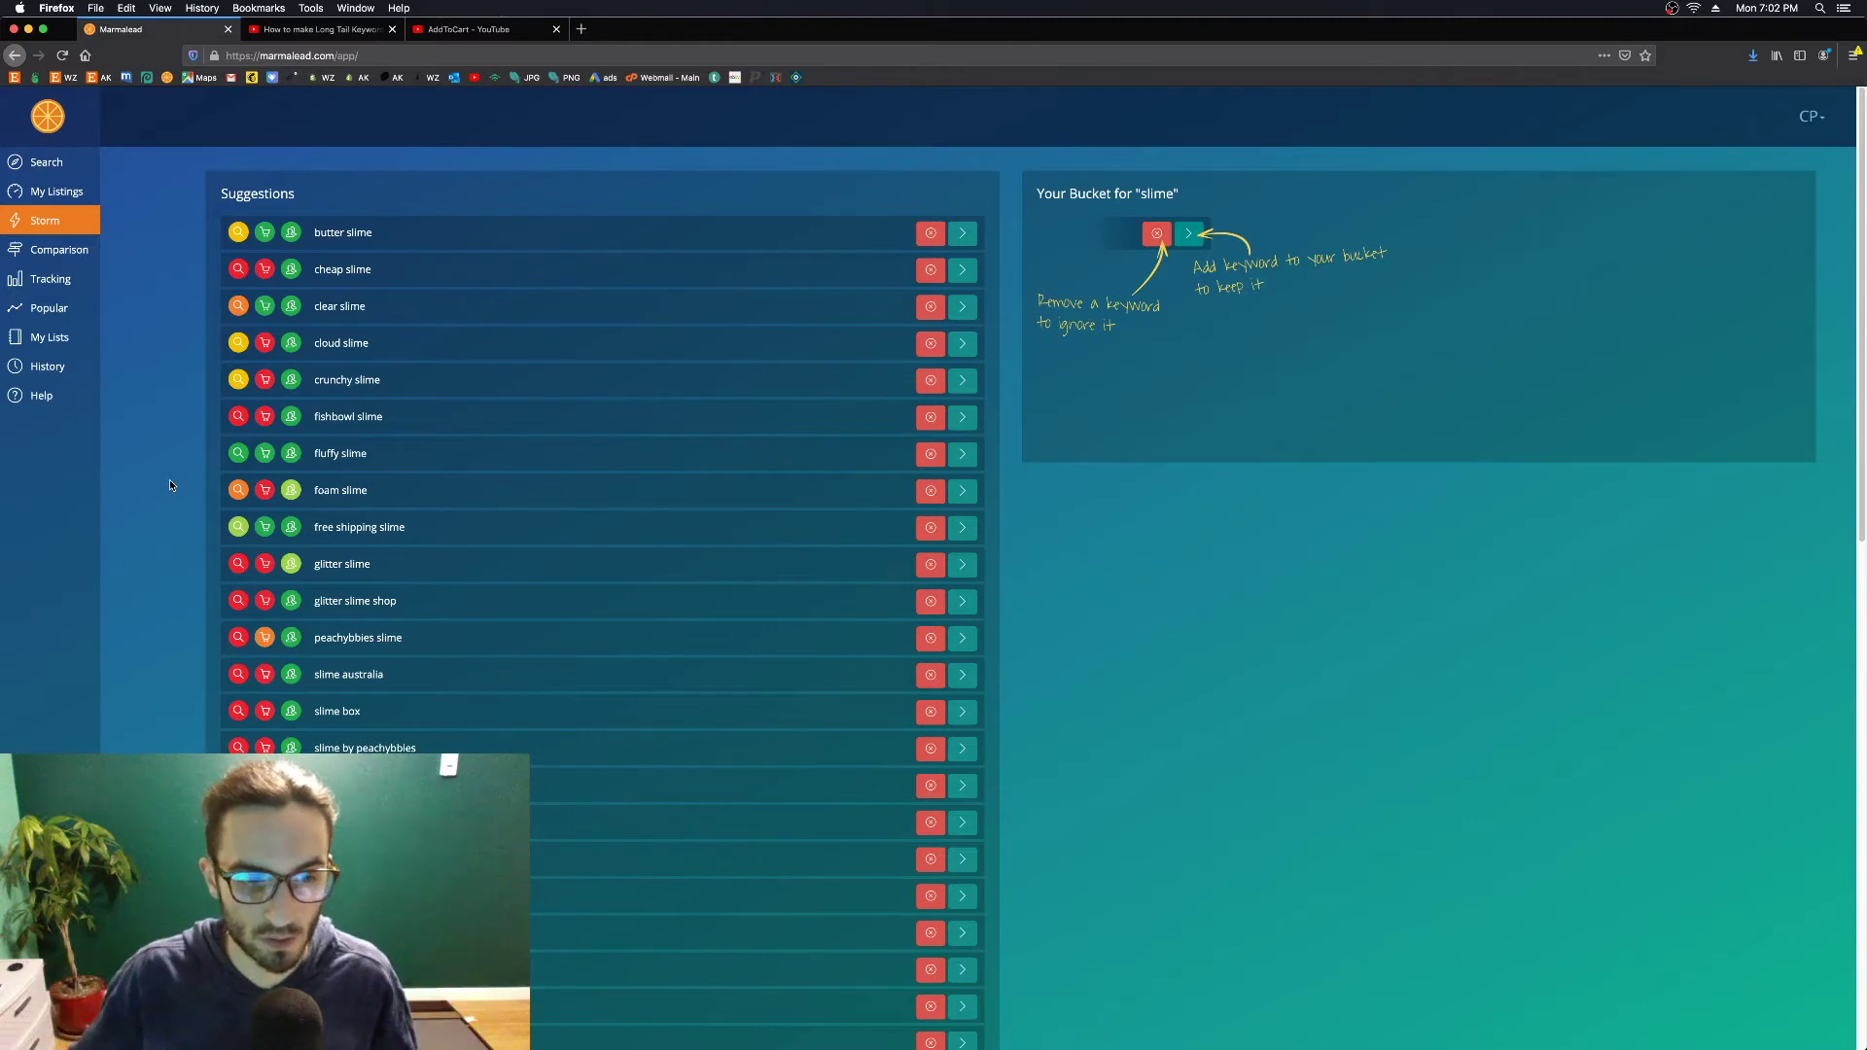
{"action": "scroll", "coordinate": [513, 542], "scroll_direction": "down", "scroll_amount": 10}
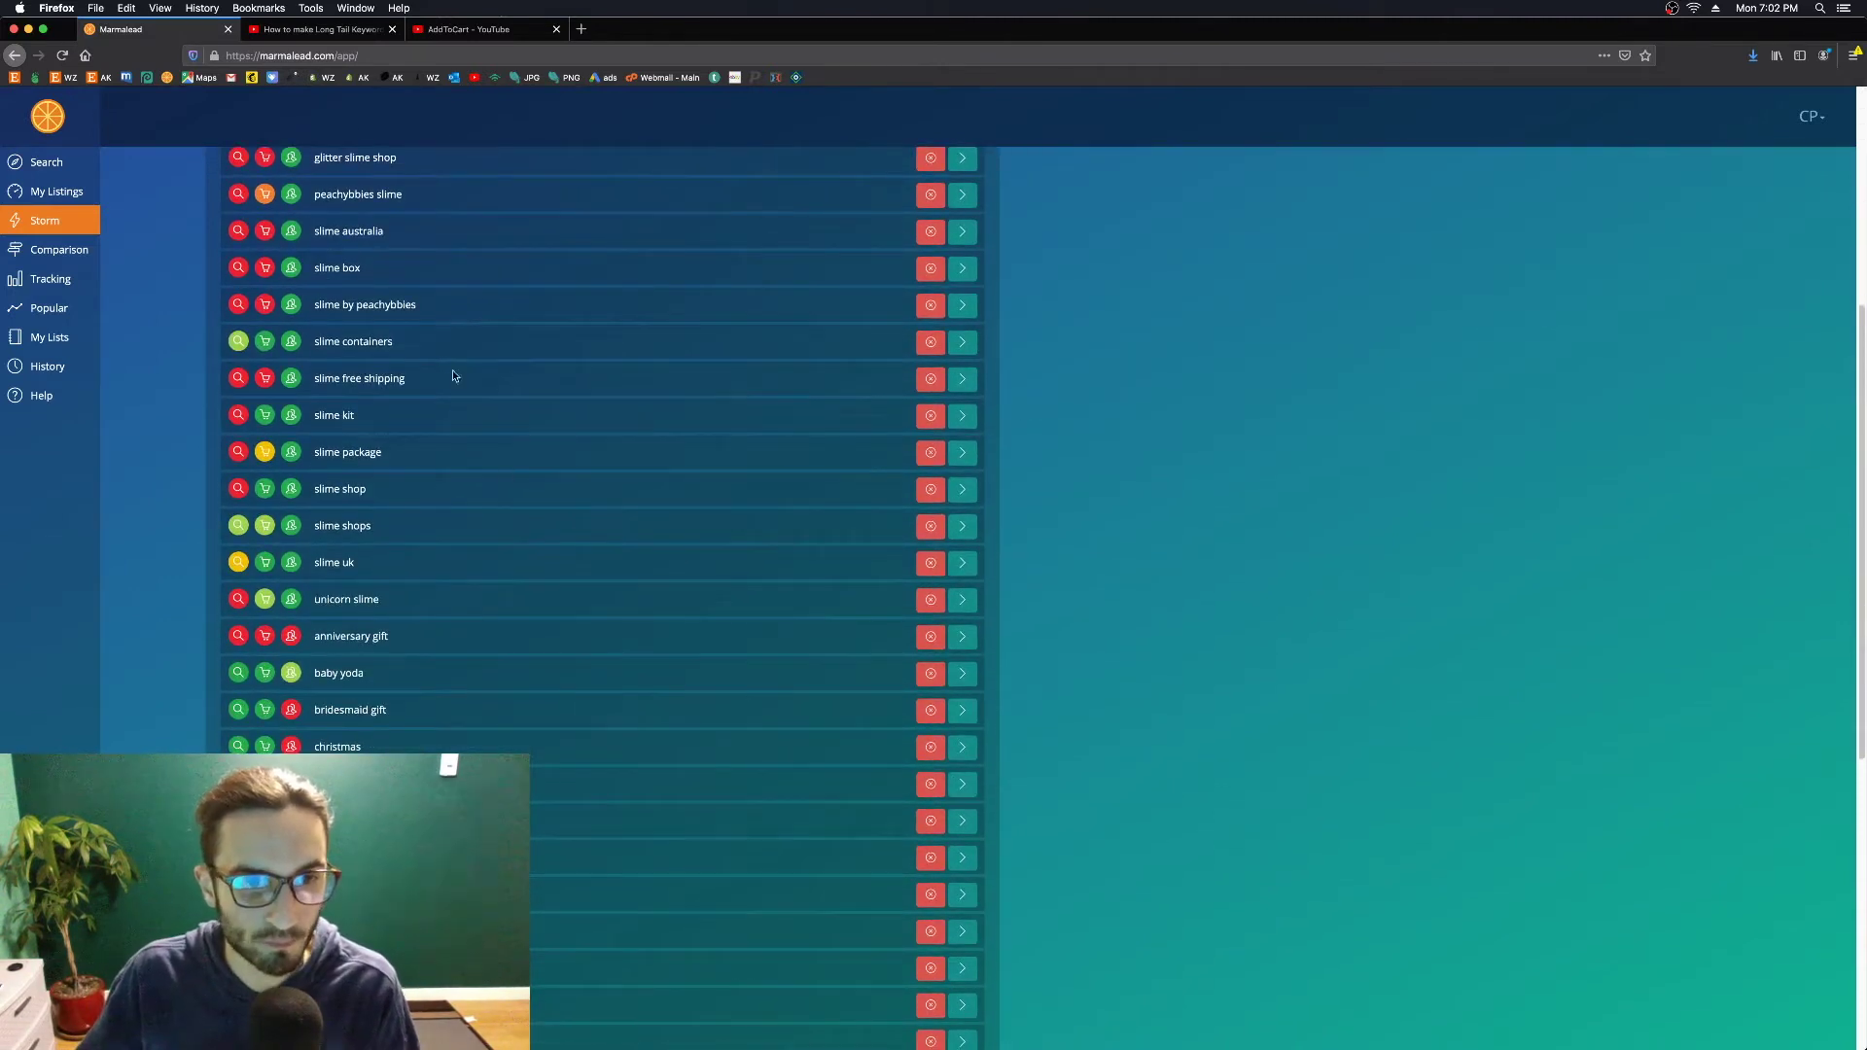
{"action": "scroll", "coordinate": [443, 385], "scroll_direction": "down", "scroll_amount": 5}
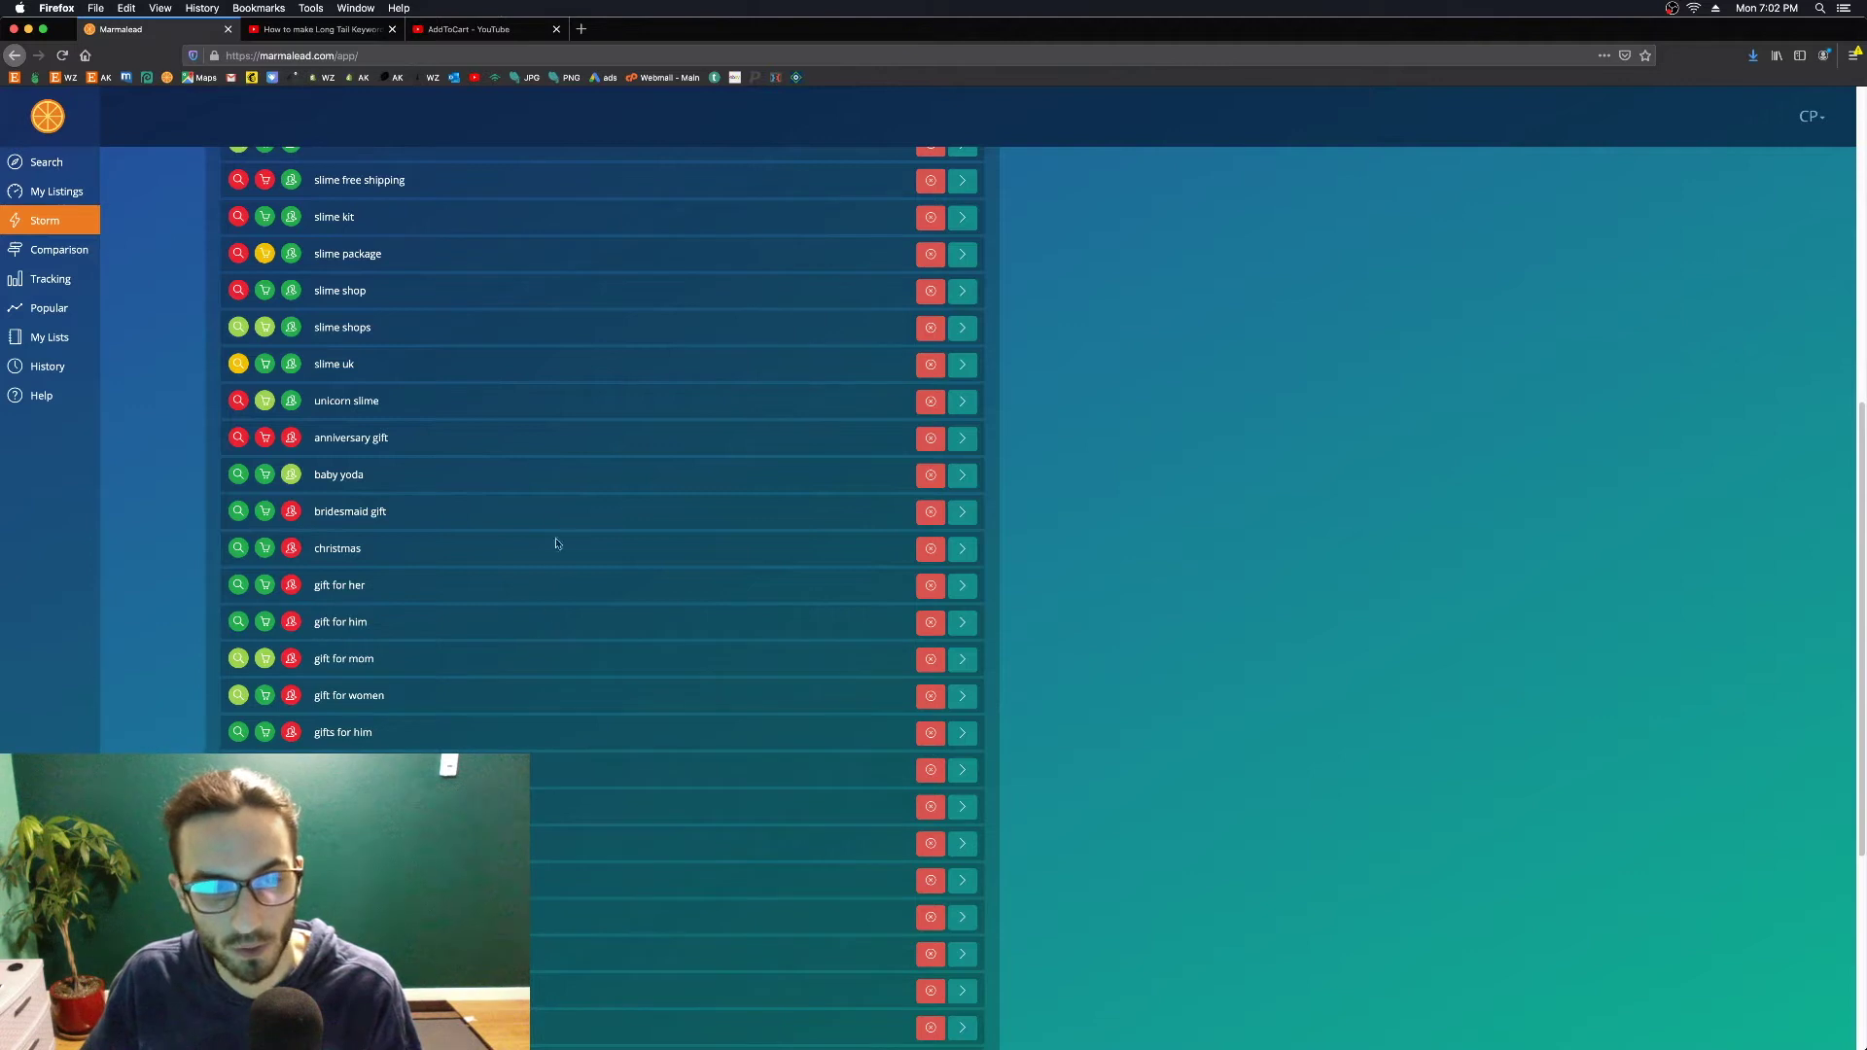
{"action": "scroll", "coordinate": [533, 481], "scroll_direction": "down", "scroll_amount": 1}
{"action": "scroll", "coordinate": [531, 473], "scroll_direction": "down", "scroll_amount": 3}
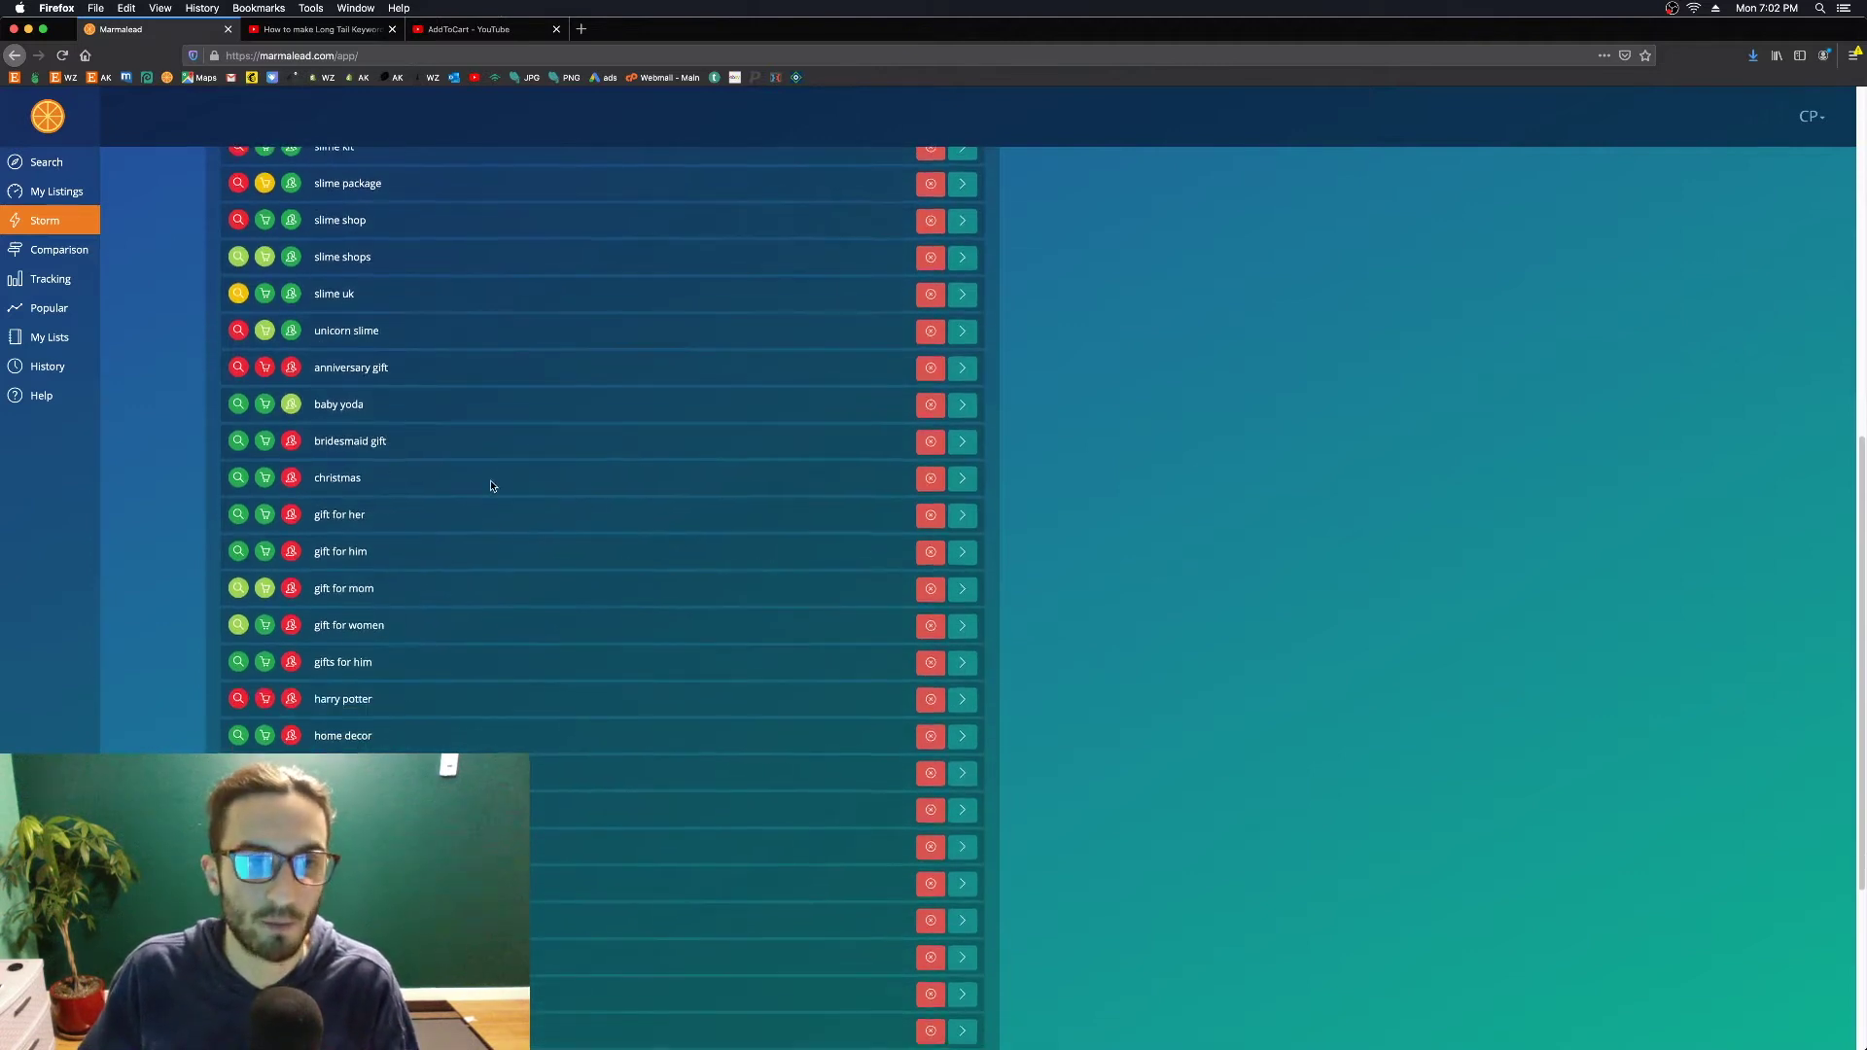
Examine the suggestions unrelated to slime, such as baby yoda and harry potter, and the slime-specific fishbowl slime
{"action": "left_click_drag", "start_coordinate": [366, 370], "coordinate": [330, 366]}
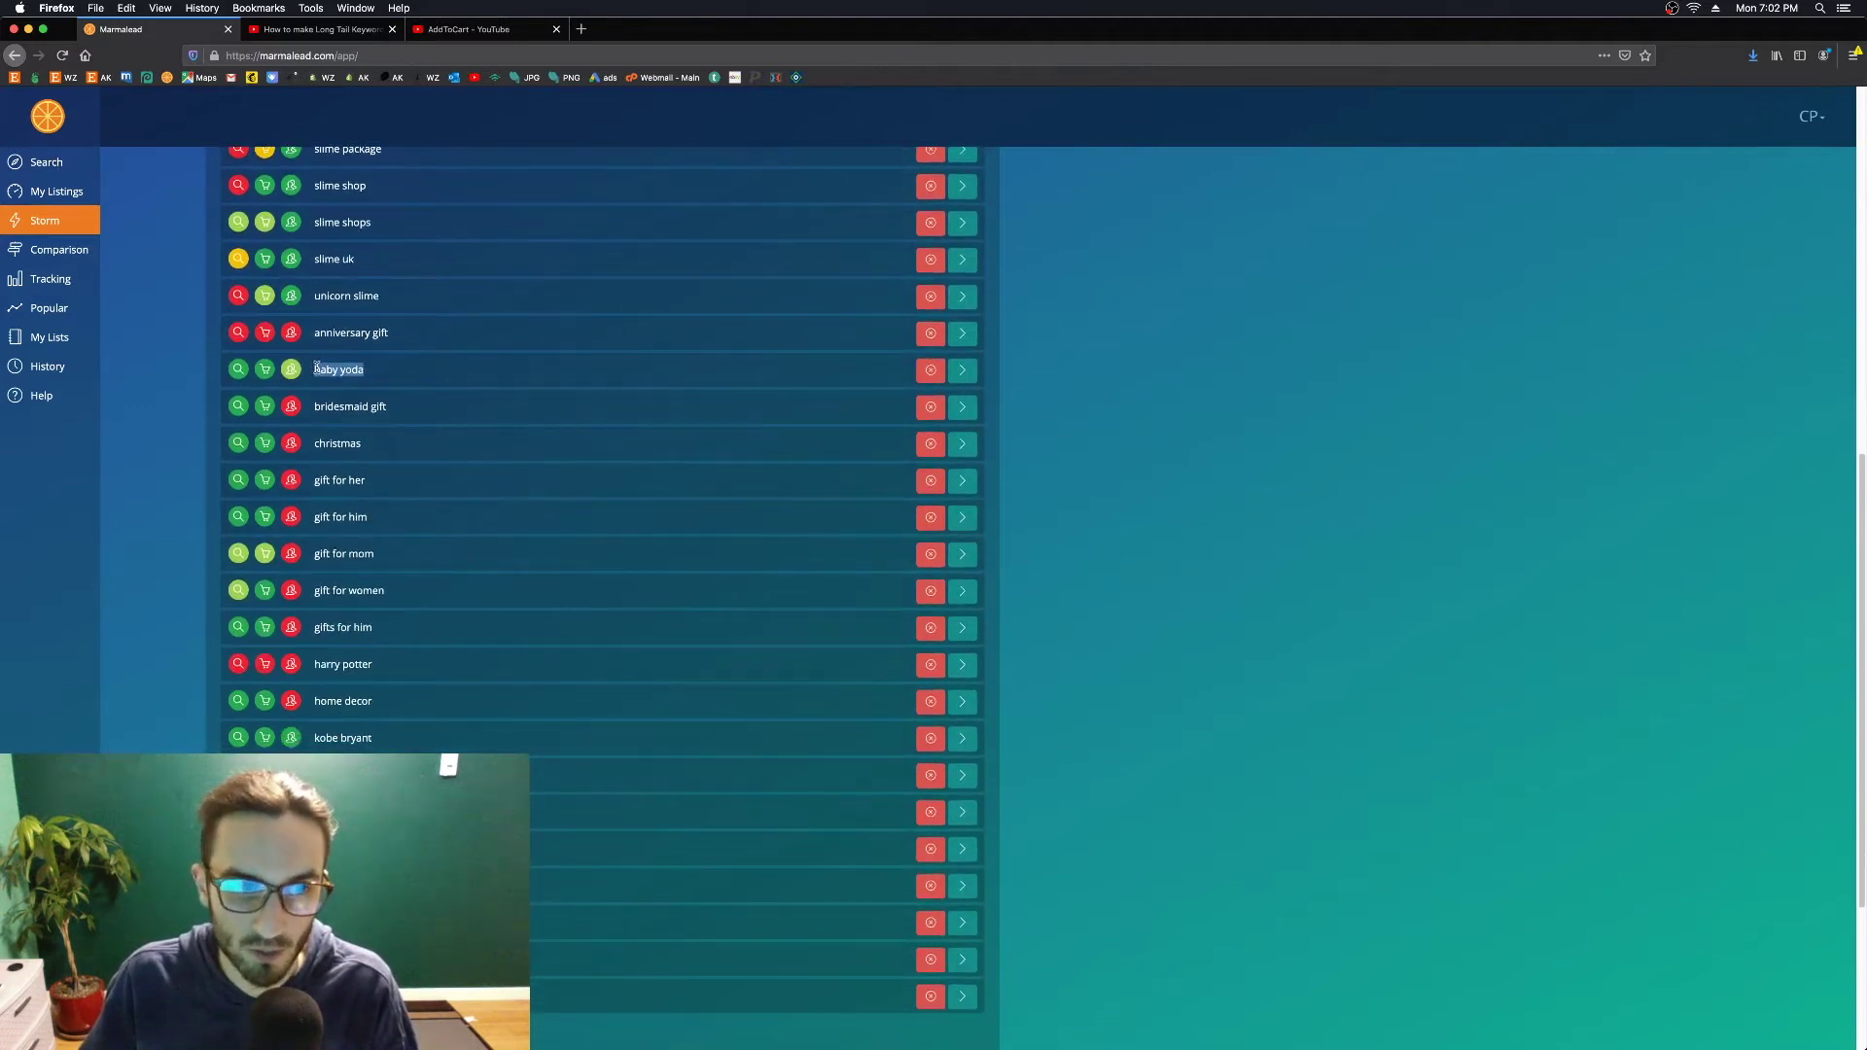
{"action": "left_click", "coordinate": [179, 415]}
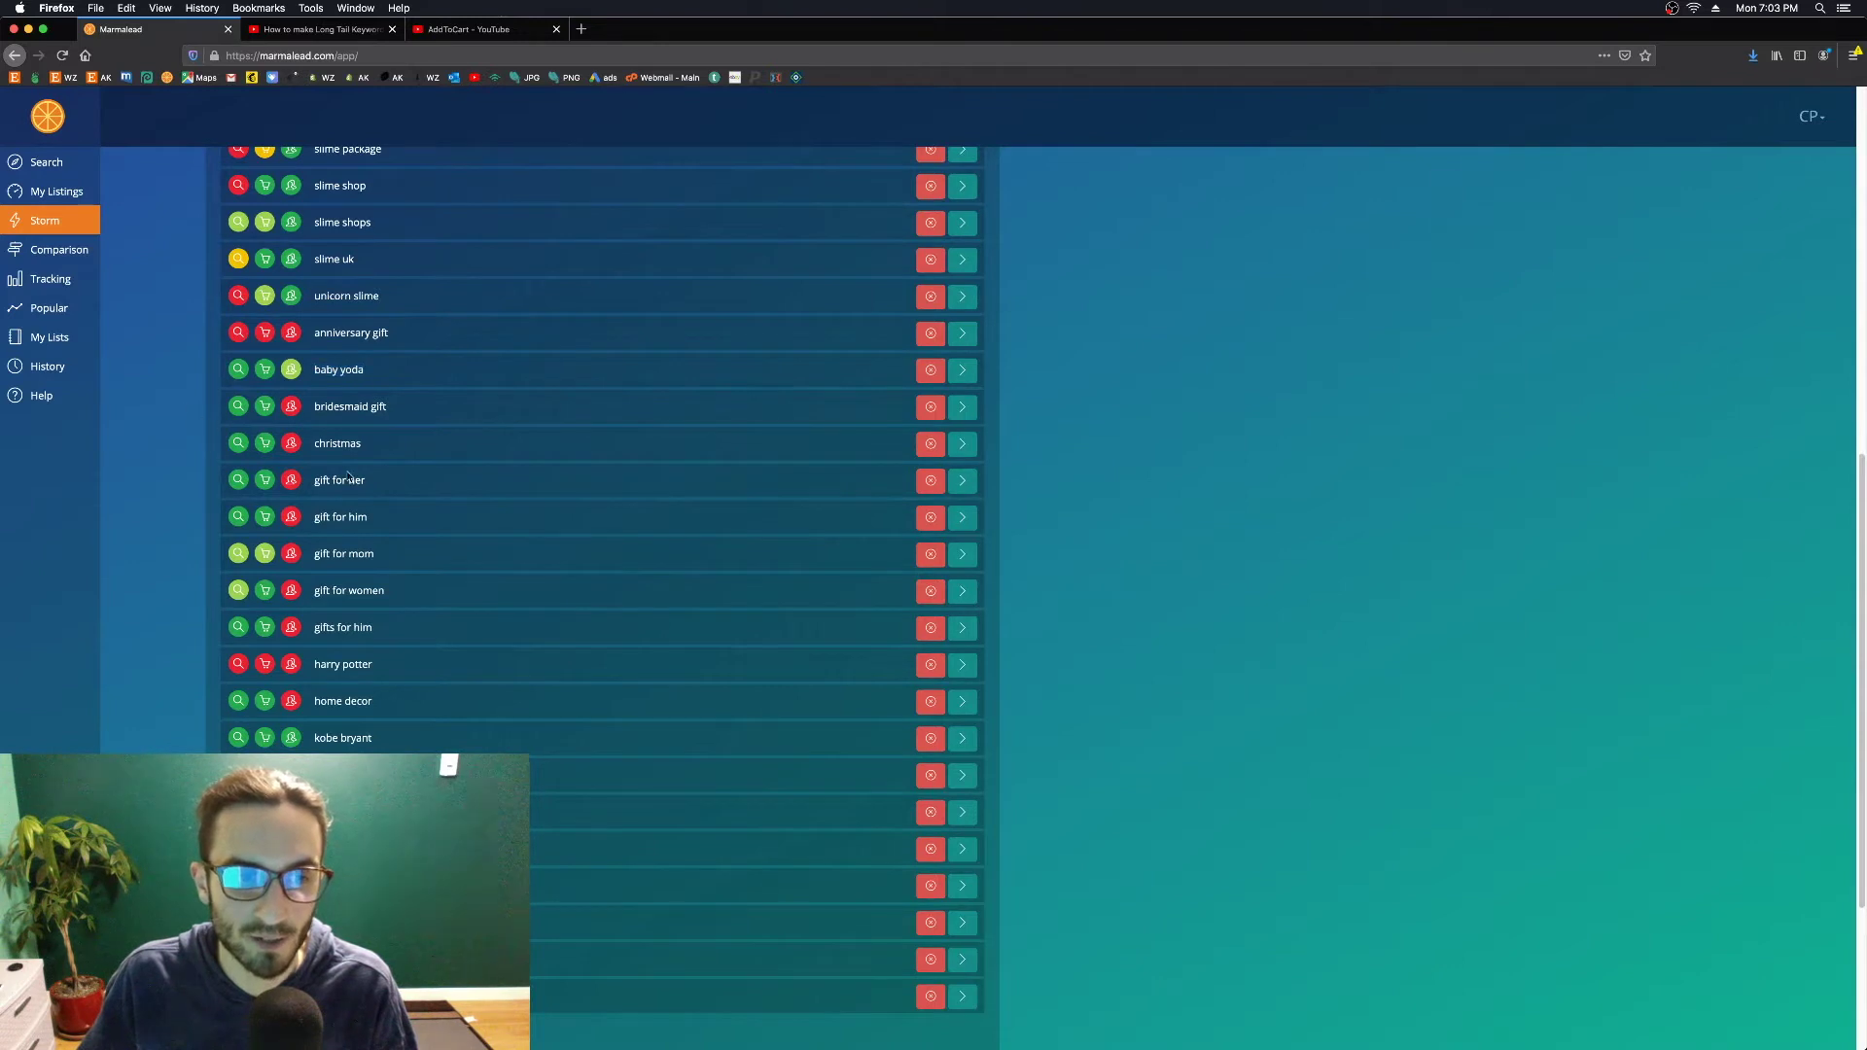
{"action": "scroll", "coordinate": [432, 529], "scroll_direction": "down", "scroll_amount": 3}
{"action": "mouse_move", "coordinate": [379, 574]}
{"action": "left_mouse_down"}
{"action": "mouse_move", "coordinate": [309, 572]}
{"action": "mouse_move", "coordinate": [375, 574]}
{"action": "left_mouse_up"}
{"action": "left_click", "coordinate": [314, 572]}
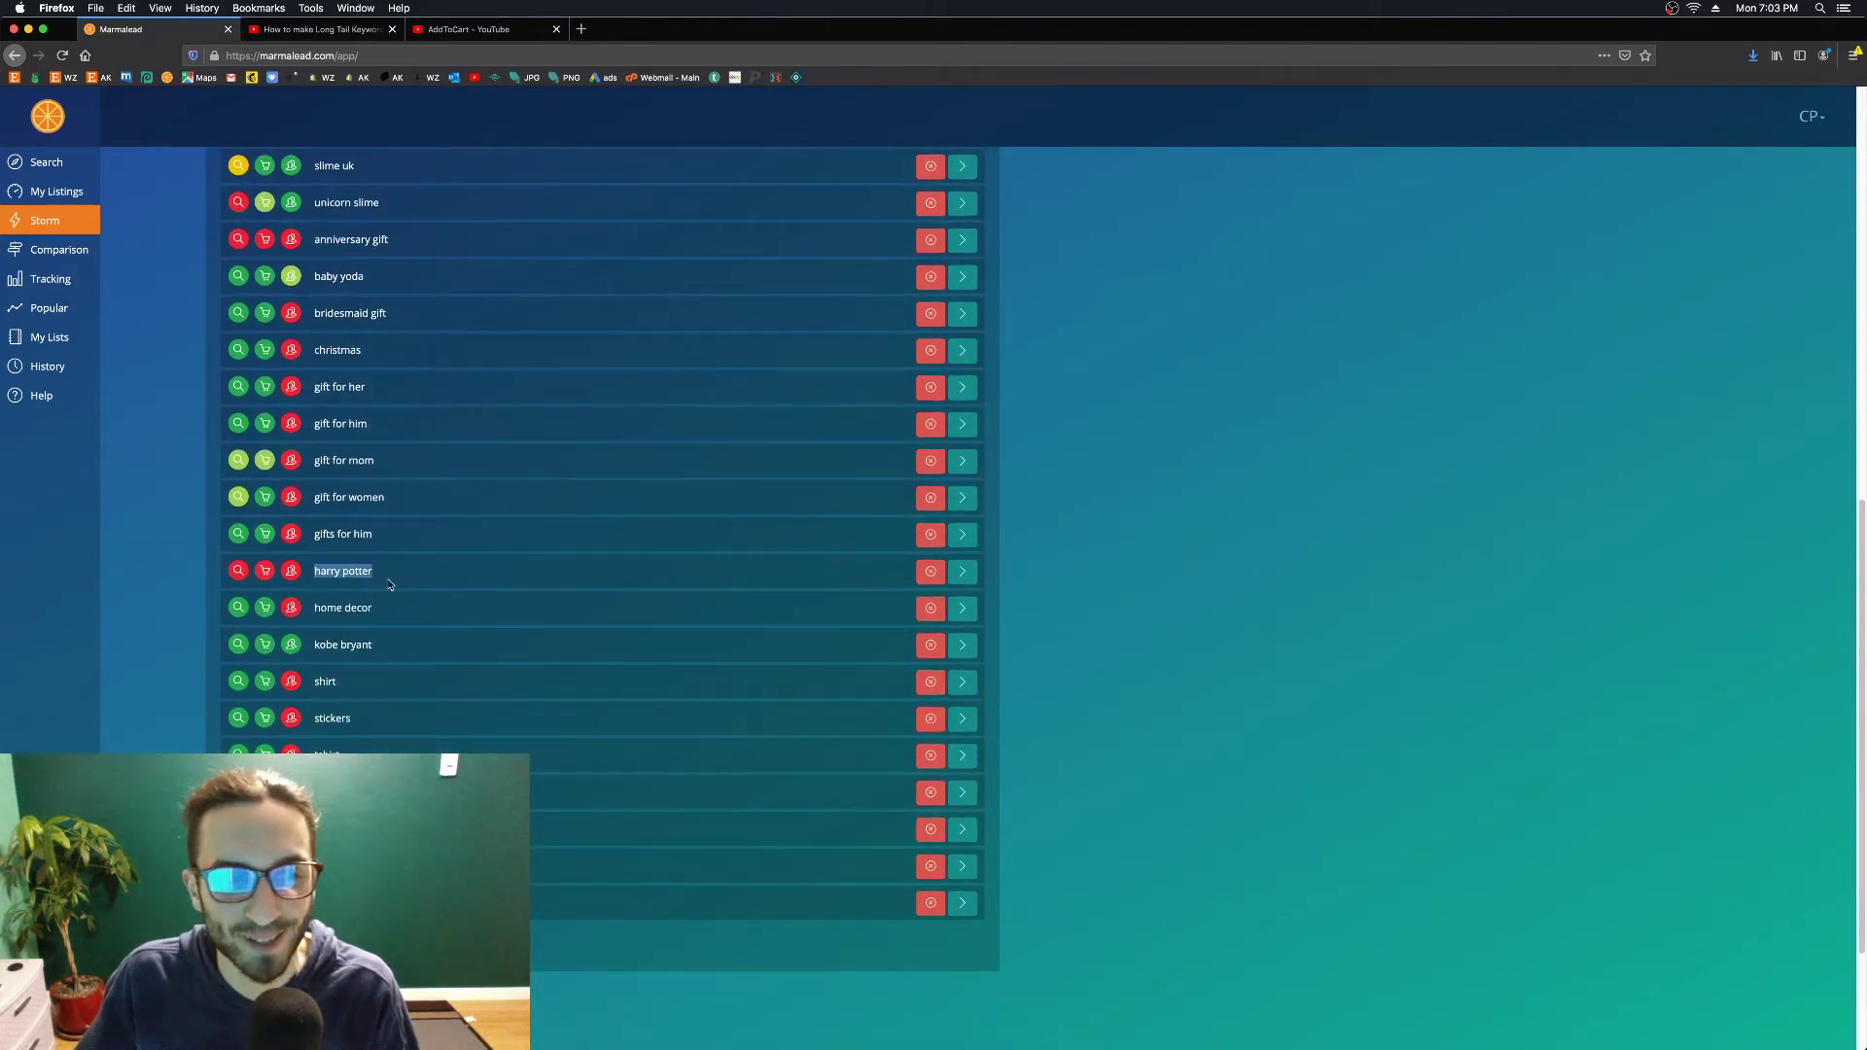
{"action": "left_click", "coordinate": [160, 515]}
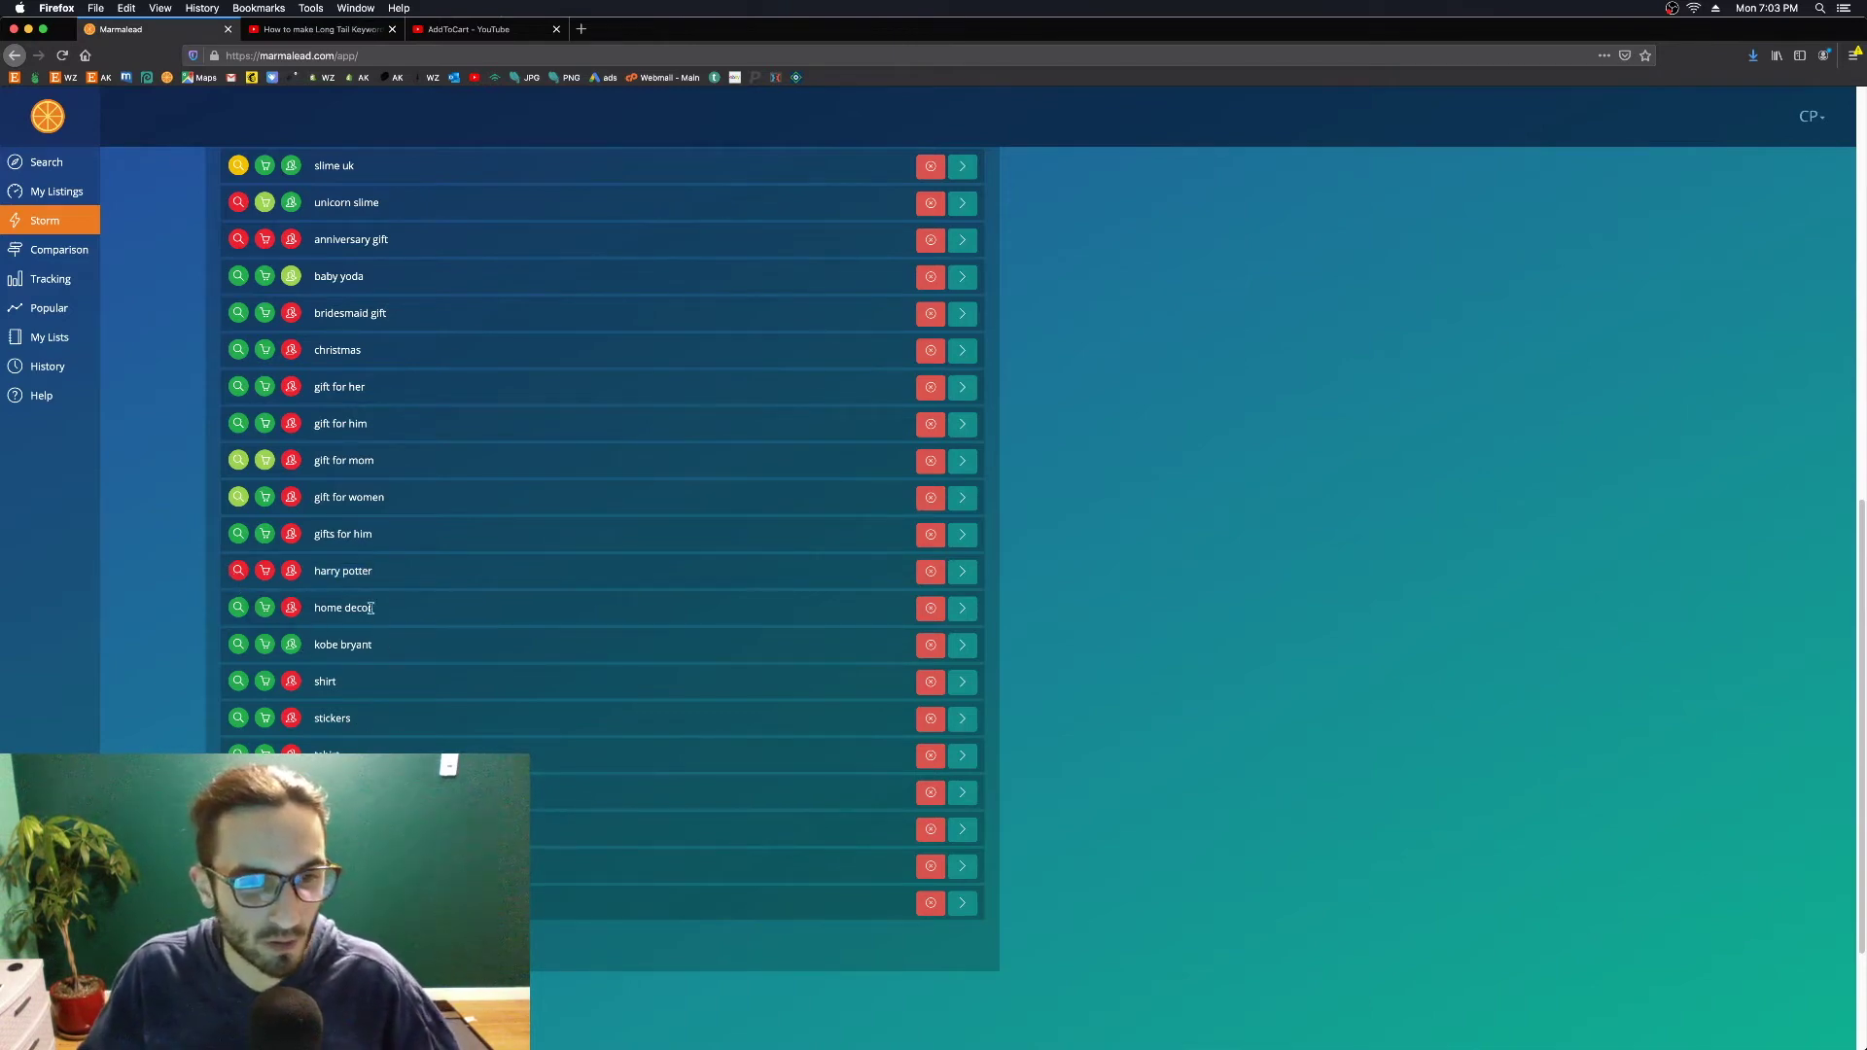
{"action": "scroll", "coordinate": [365, 744], "scroll_direction": "down", "scroll_amount": 1}
{"action": "scroll", "coordinate": [360, 744], "scroll_direction": "up", "scroll_amount": 2}
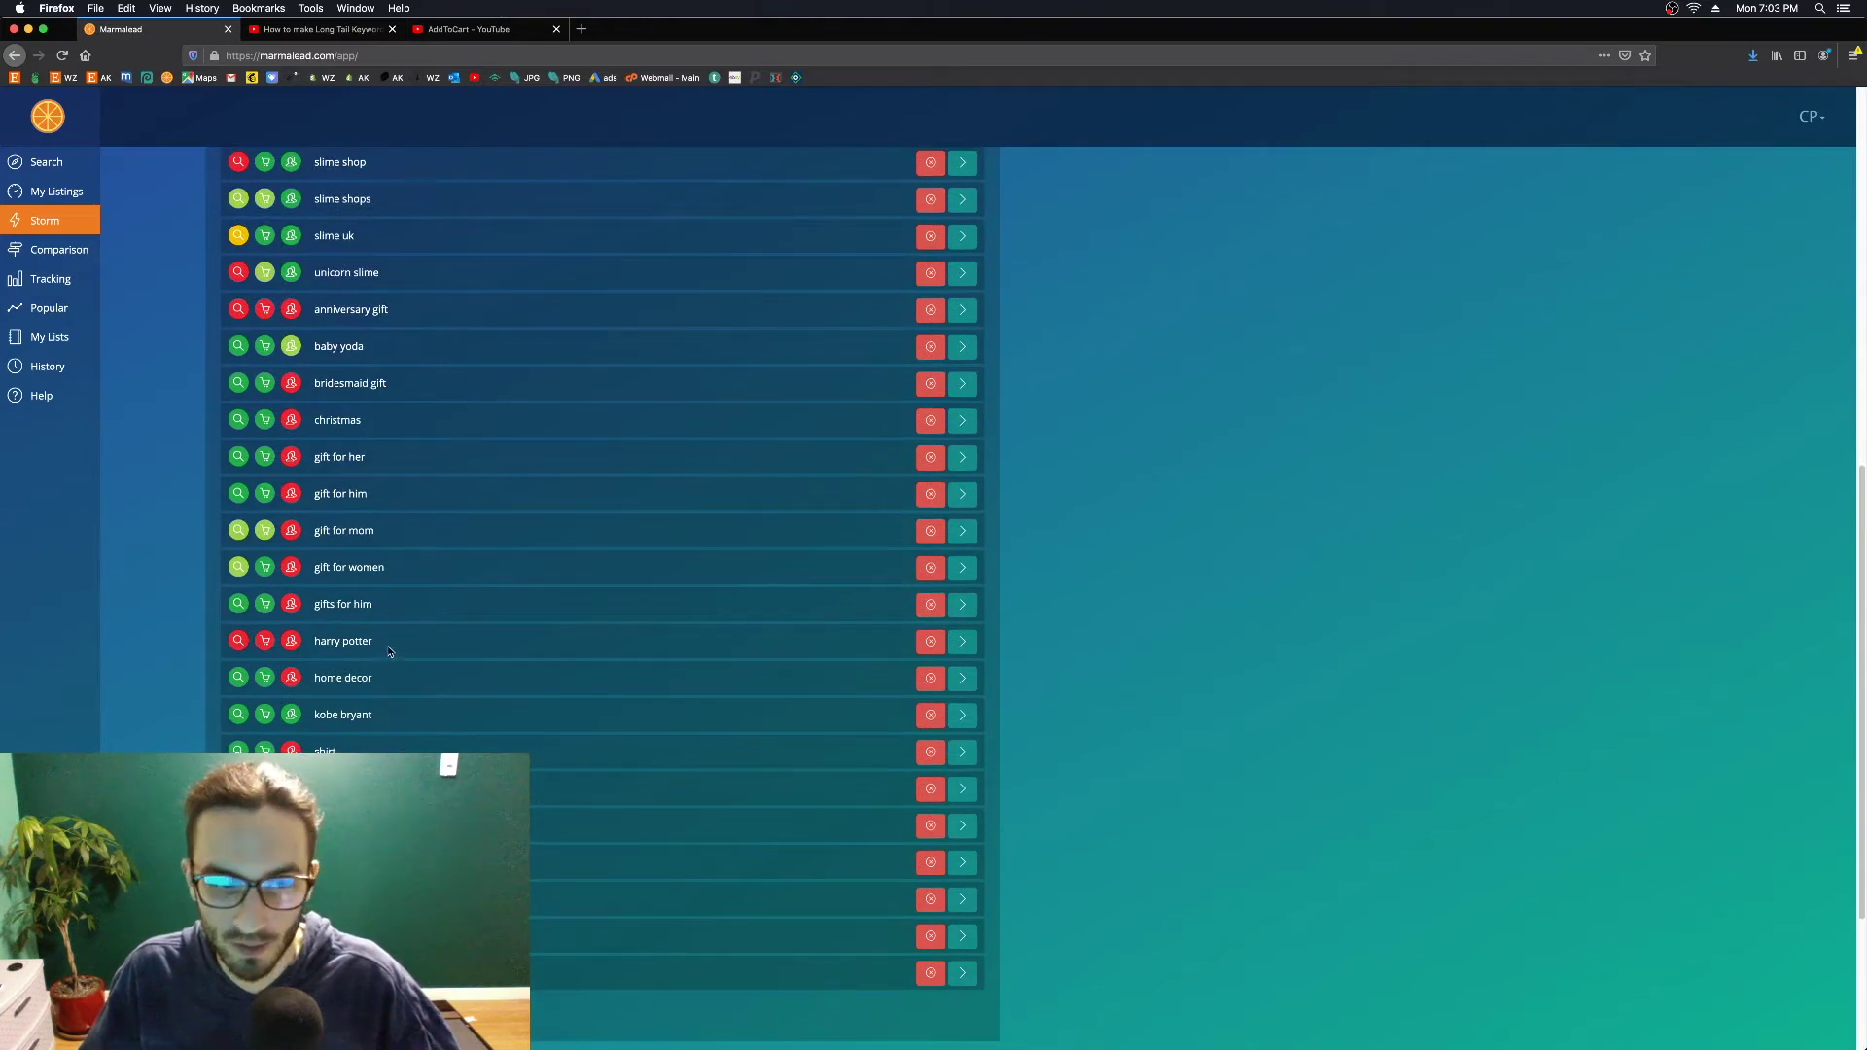
{"action": "scroll", "coordinate": [171, 632], "scroll_direction": "up", "scroll_amount": 4}
{"action": "scroll", "coordinate": [173, 633], "scroll_direction": "up", "scroll_amount": 12}
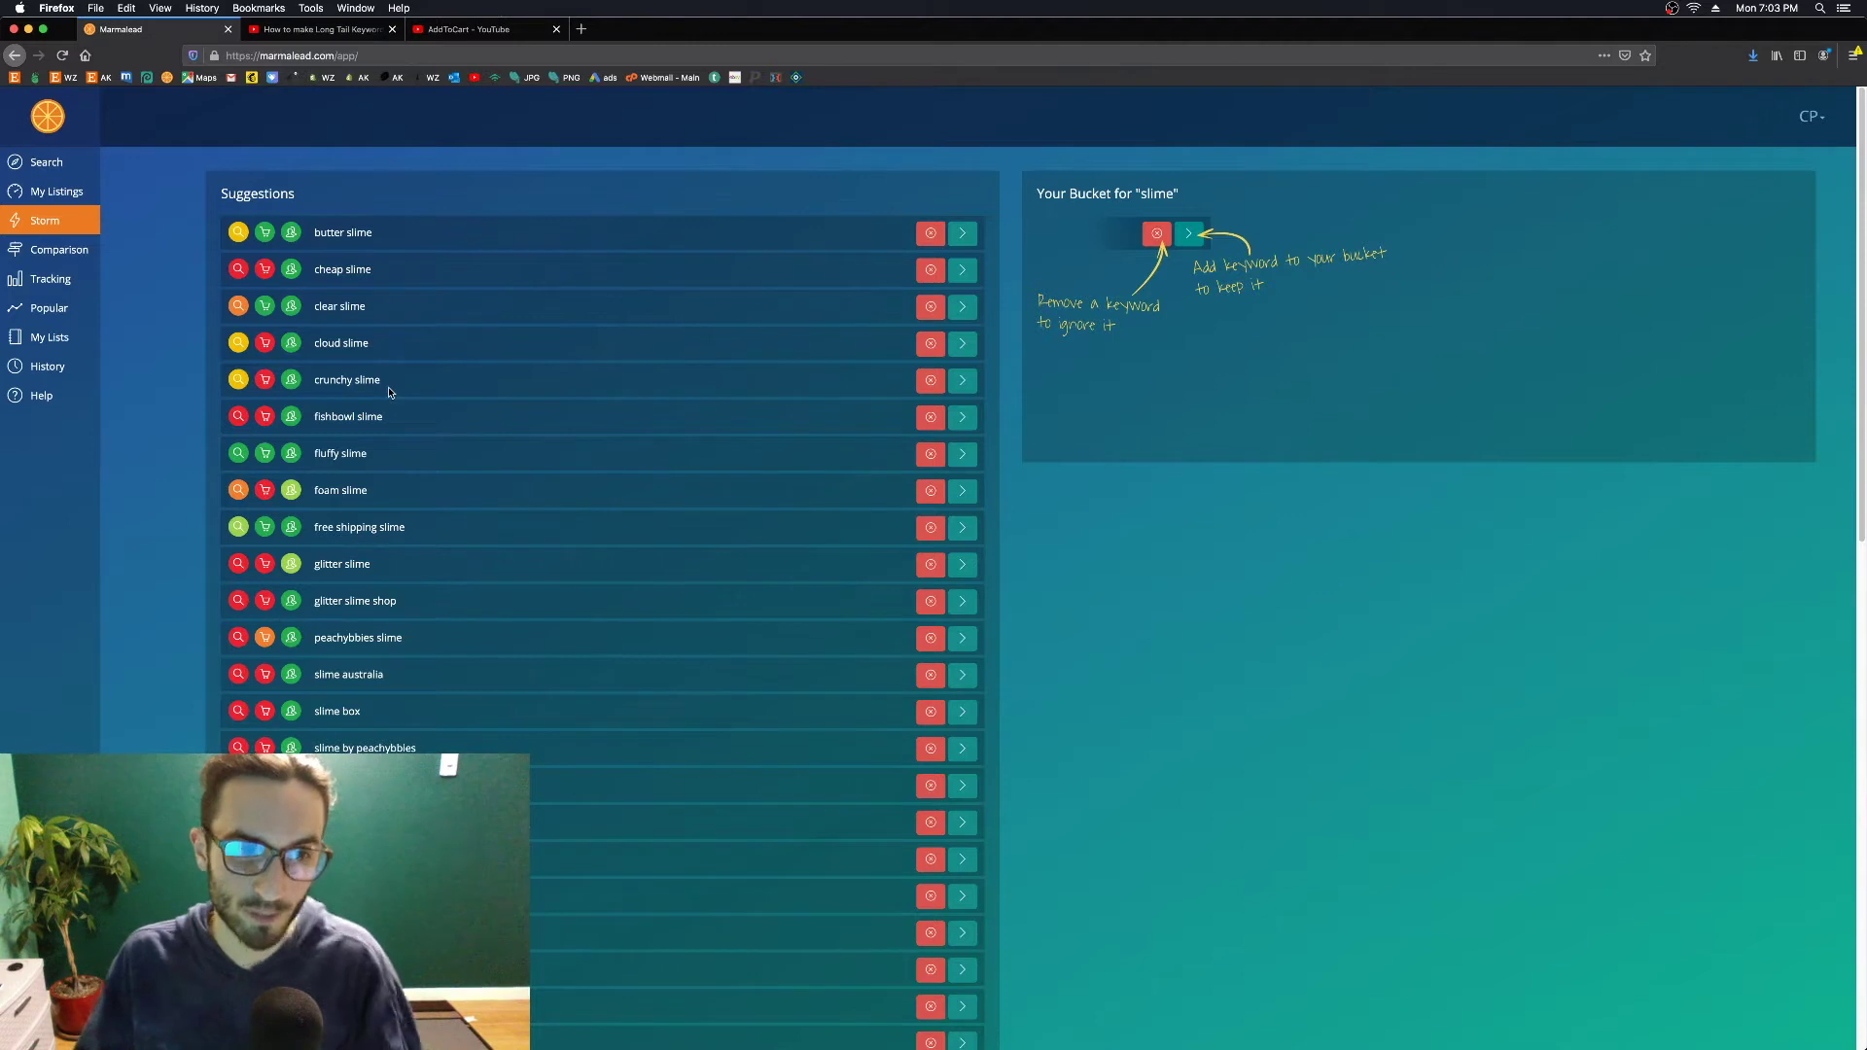
{"action": "scroll", "coordinate": [408, 400], "scroll_direction": "down", "scroll_amount": 1}
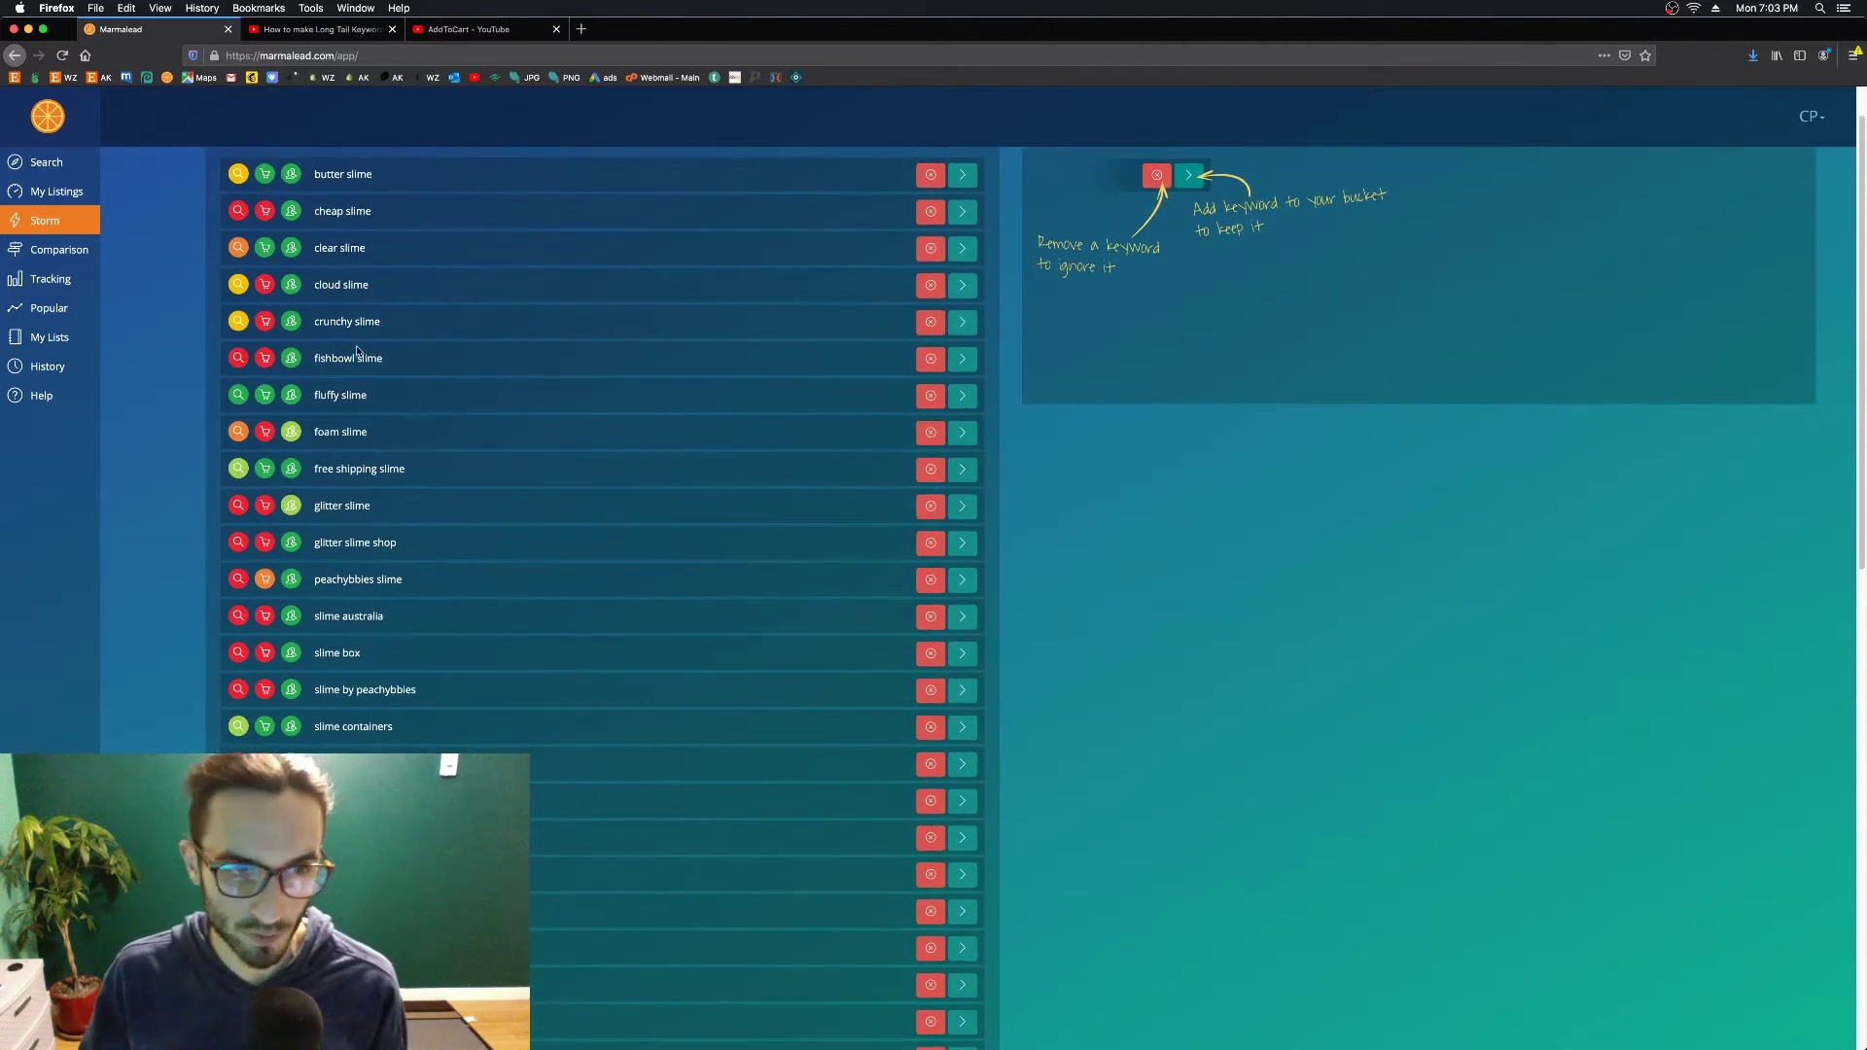
{"action": "left_click_drag", "start_coordinate": [314, 363], "coordinate": [394, 362]}
{"action": "left_click", "coordinate": [396, 365]}
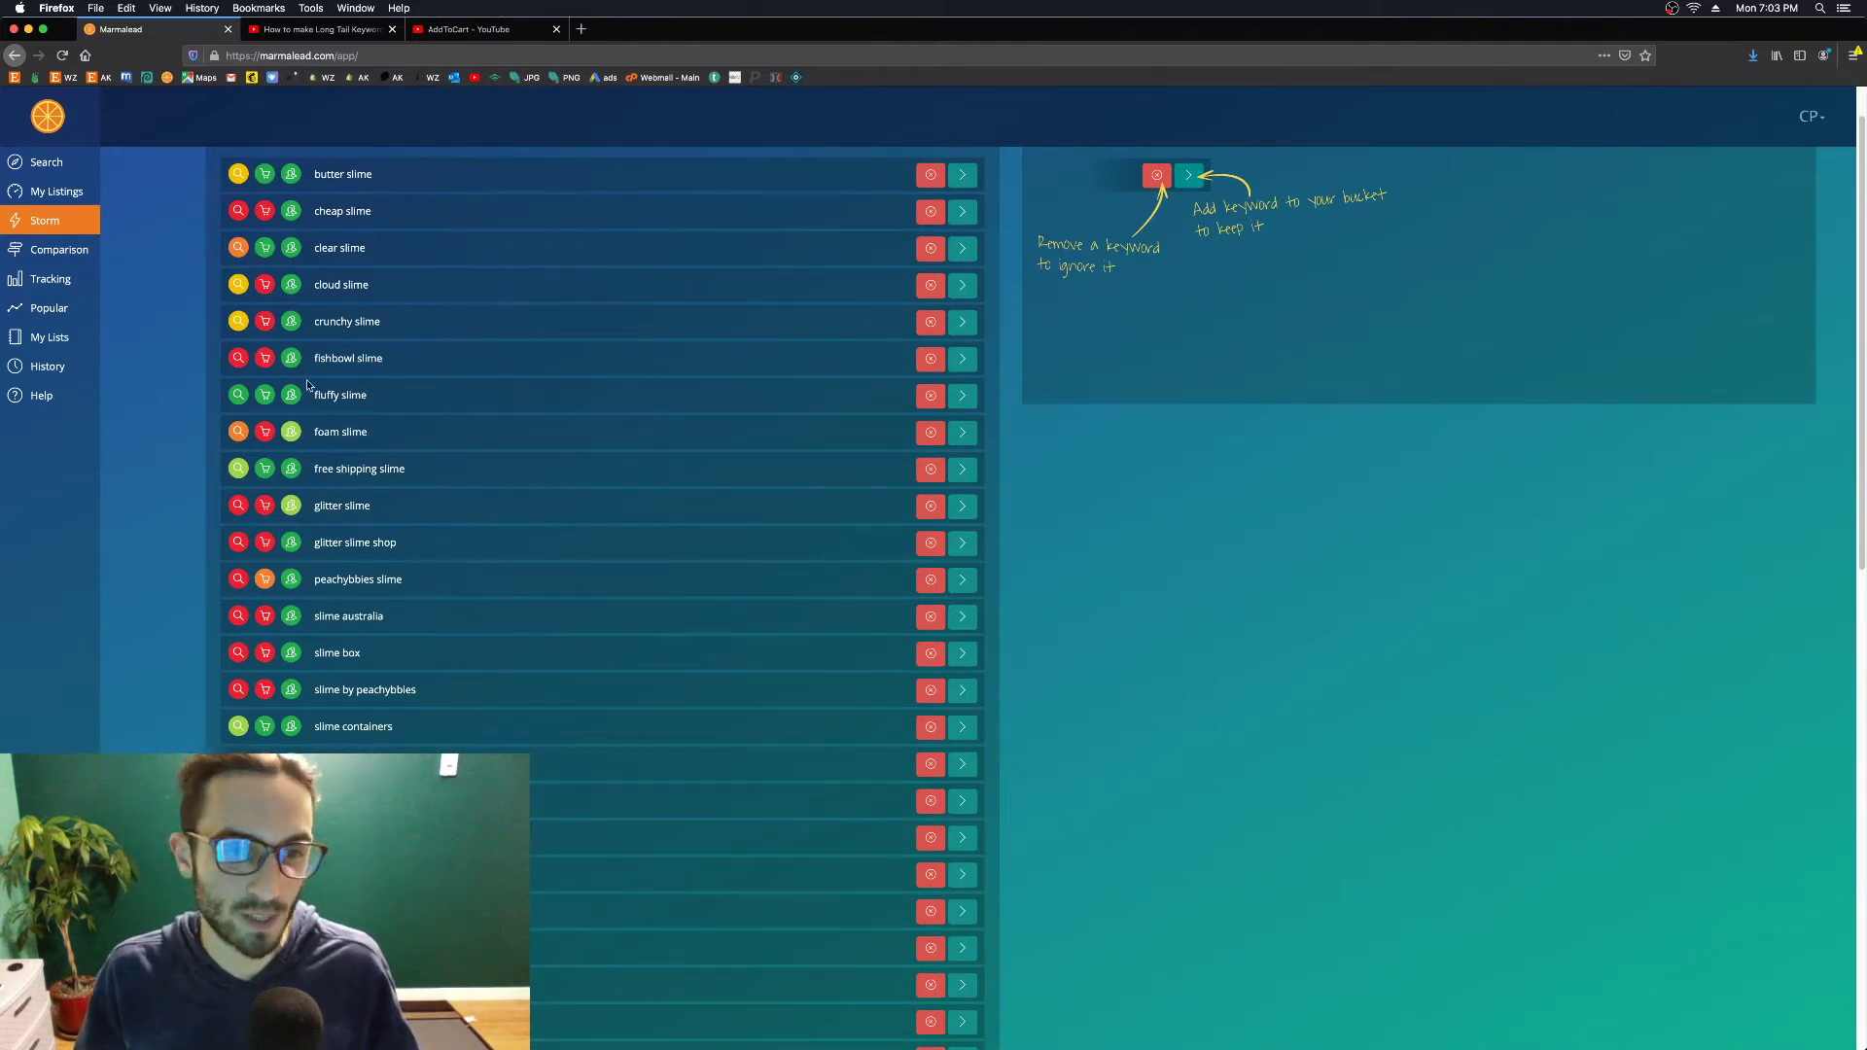
{"action": "scroll", "coordinate": [317, 273], "scroll_direction": "up", "scroll_amount": 1}
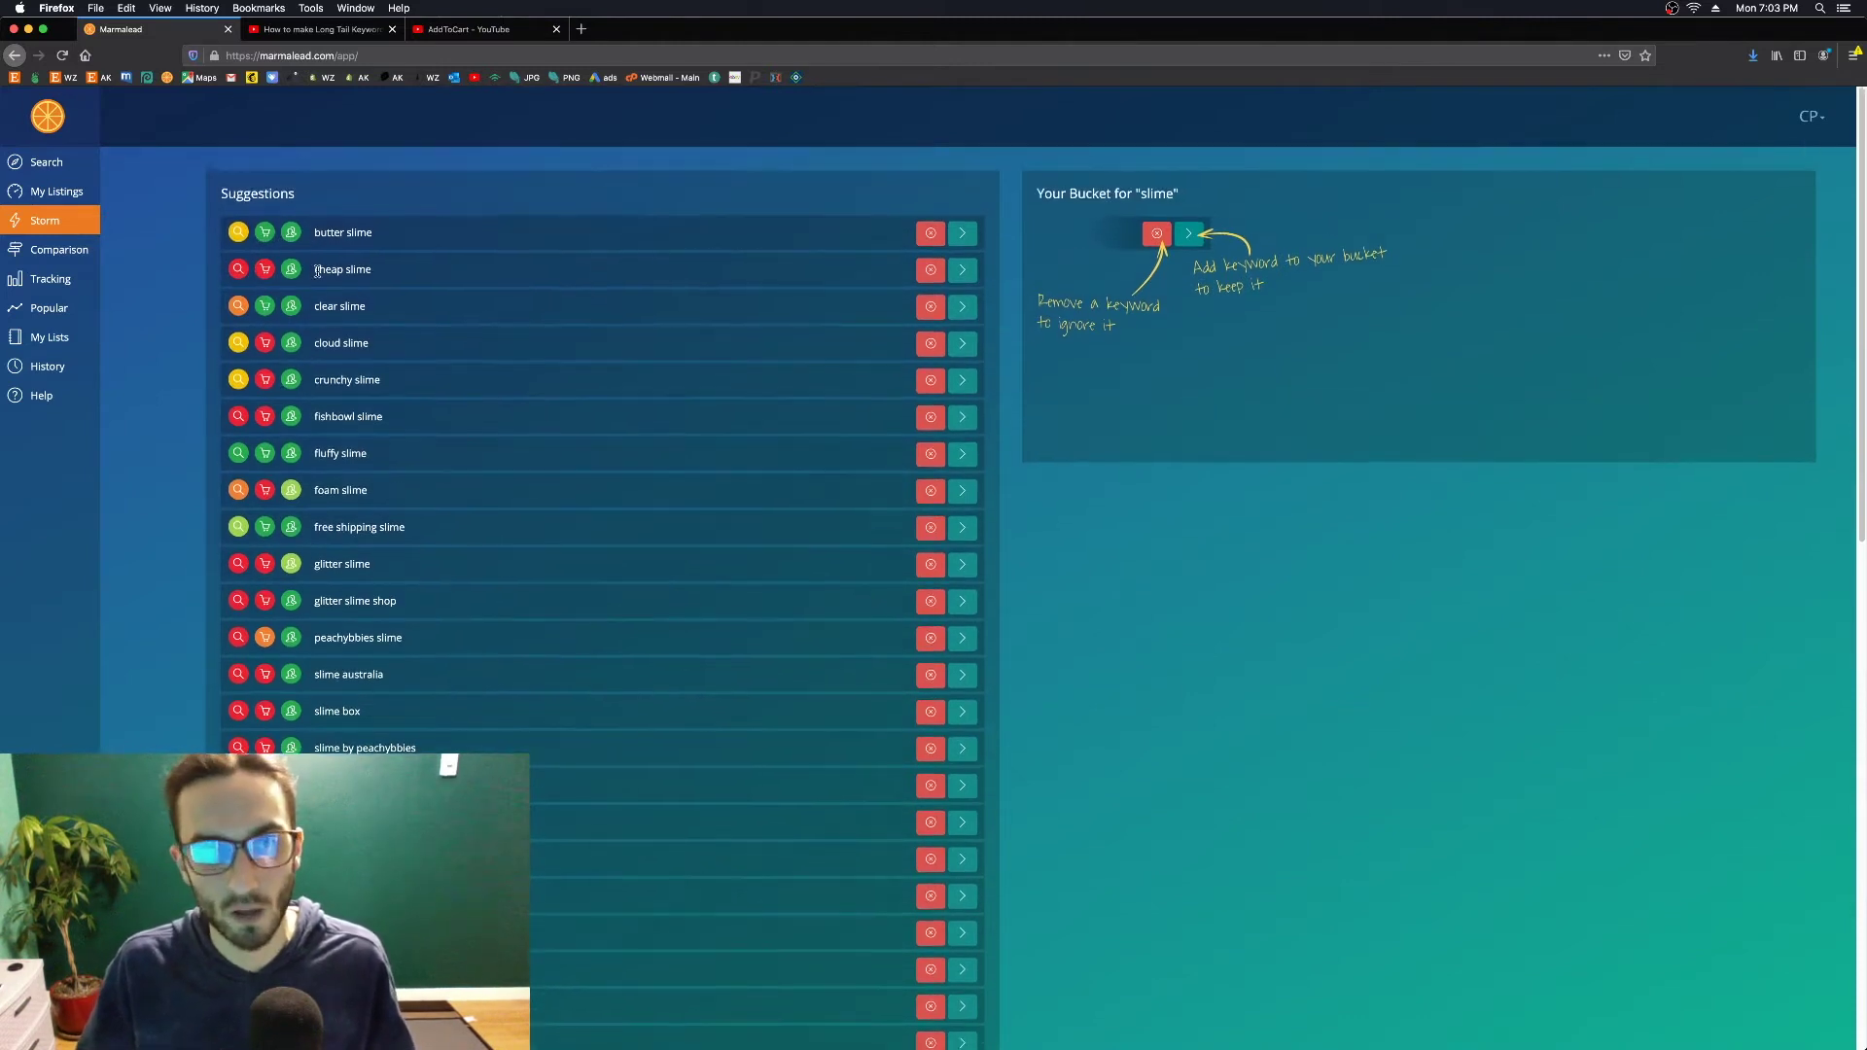
Remove the suggestions gift for her, gift for him, gift for mom, gift for women, gifts for him and harry potter
{"action": "scroll", "coordinate": [315, 418], "scroll_direction": "down", "scroll_amount": 6}
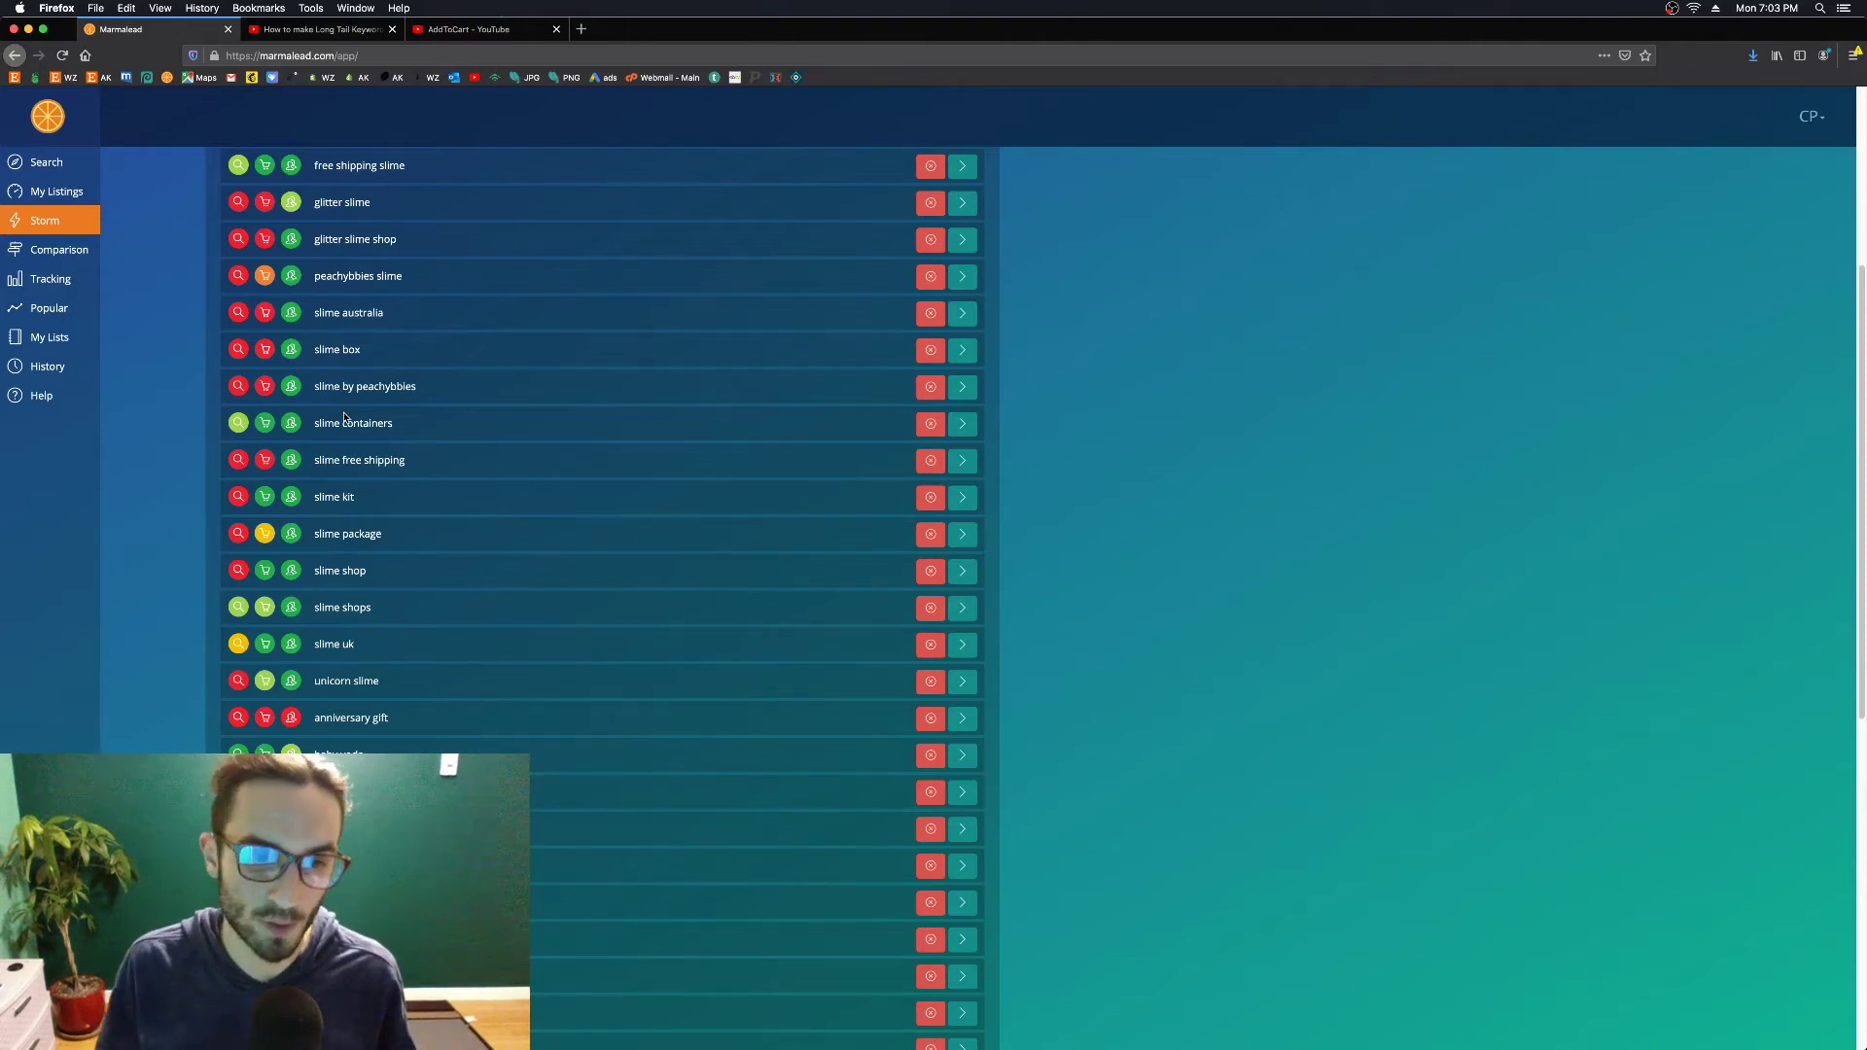
{"action": "scroll", "coordinate": [516, 676], "scroll_direction": "down", "scroll_amount": 2}
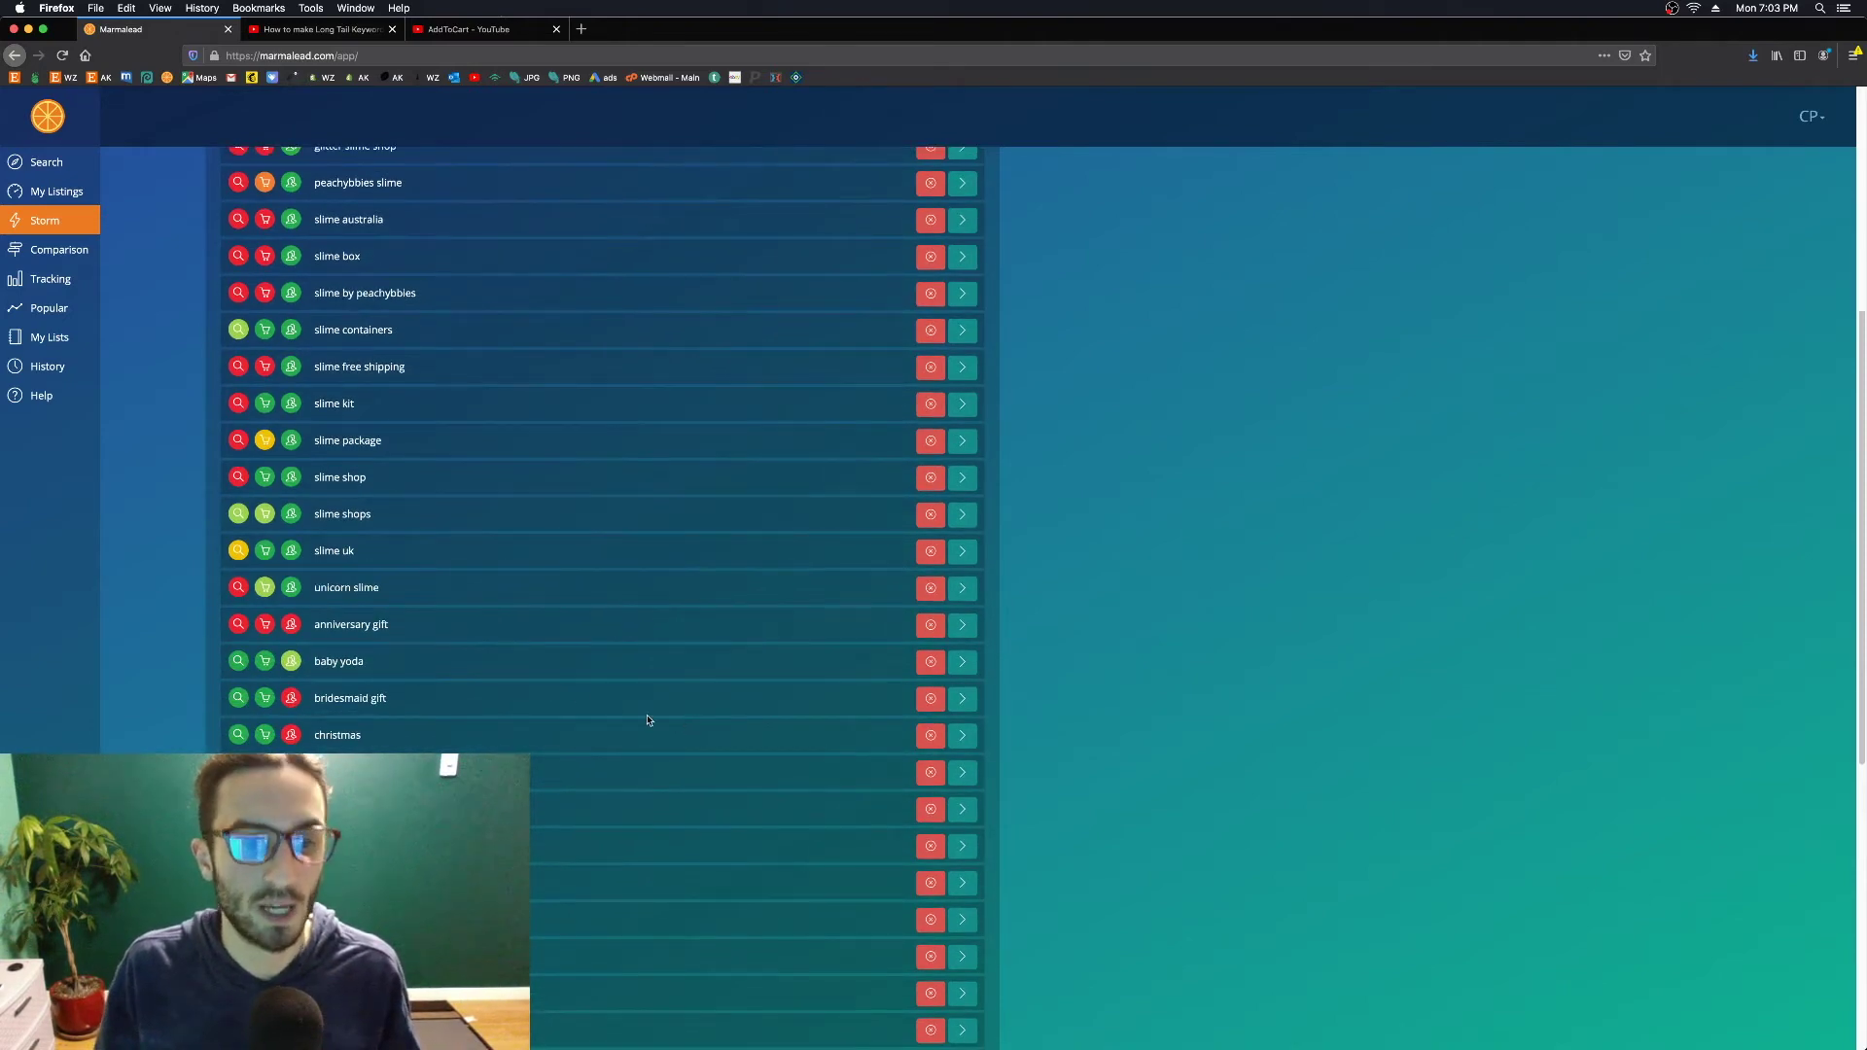
{"action": "scroll", "coordinate": [362, 704], "scroll_direction": "down", "scroll_amount": 2}
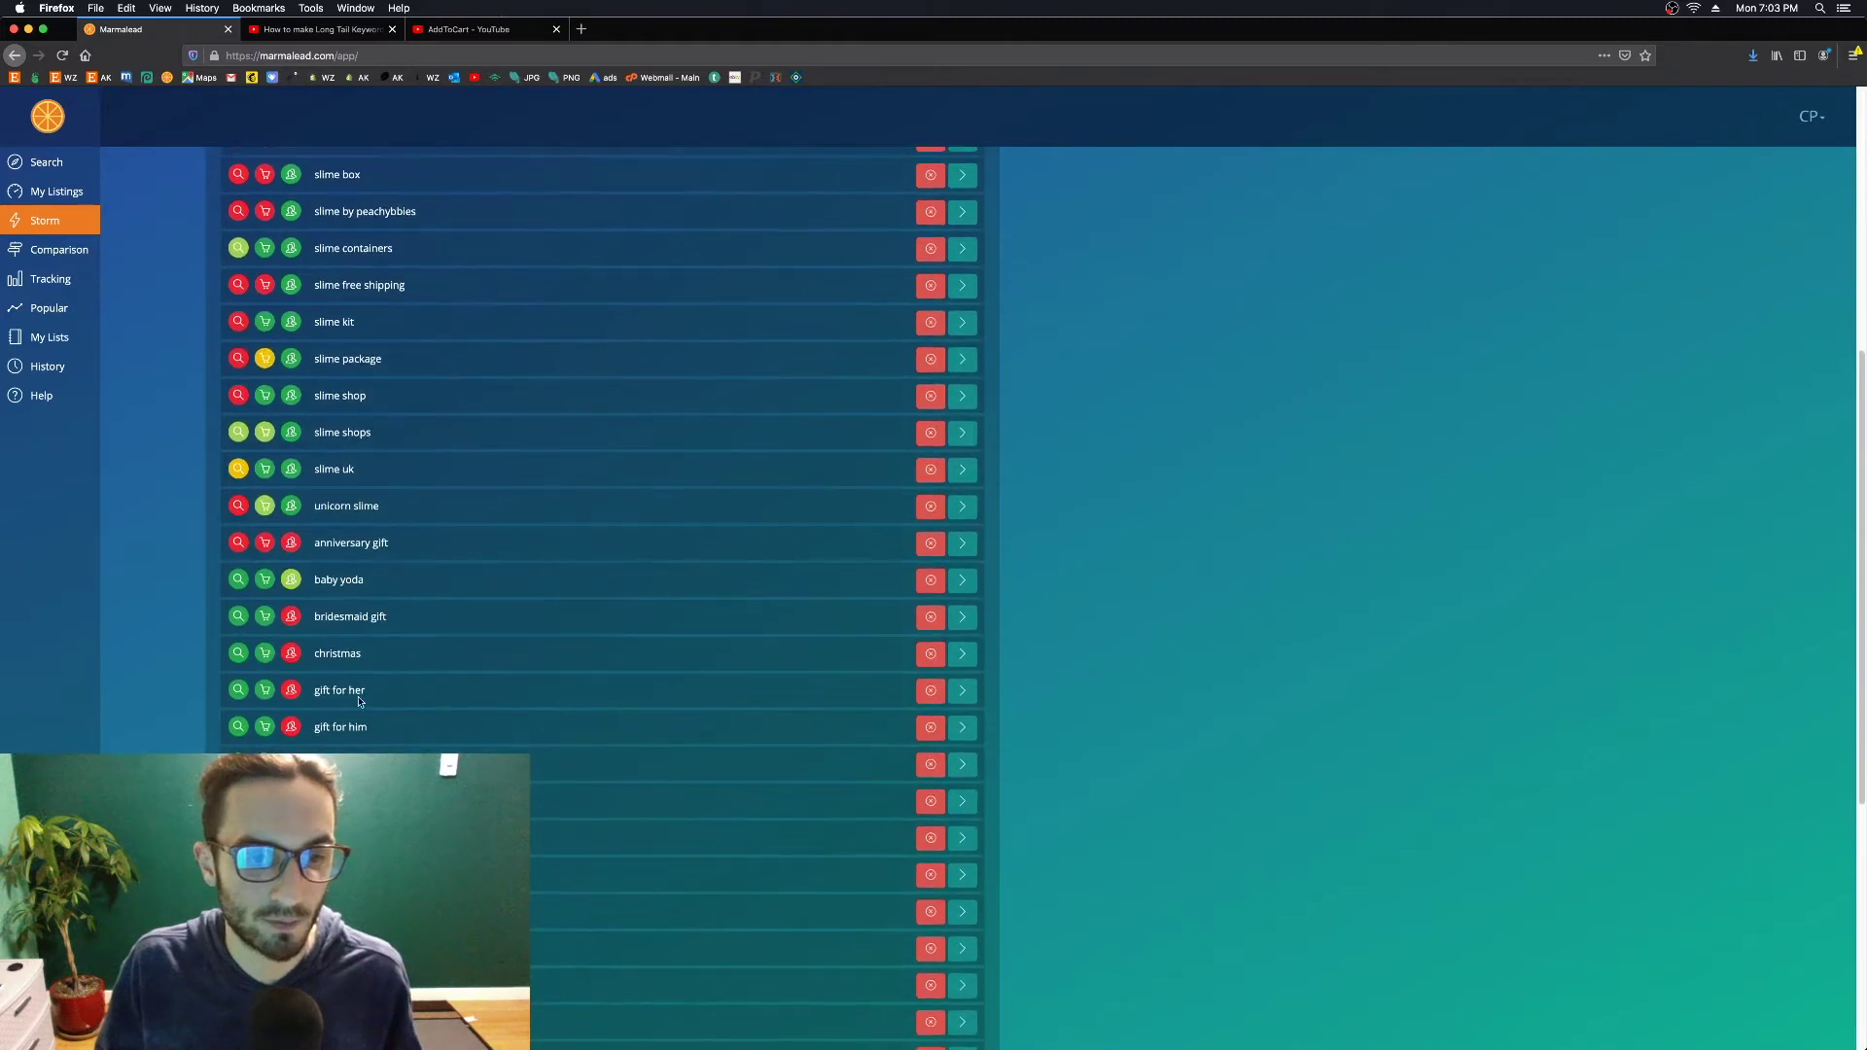
{"action": "left_click", "coordinate": [928, 696]}
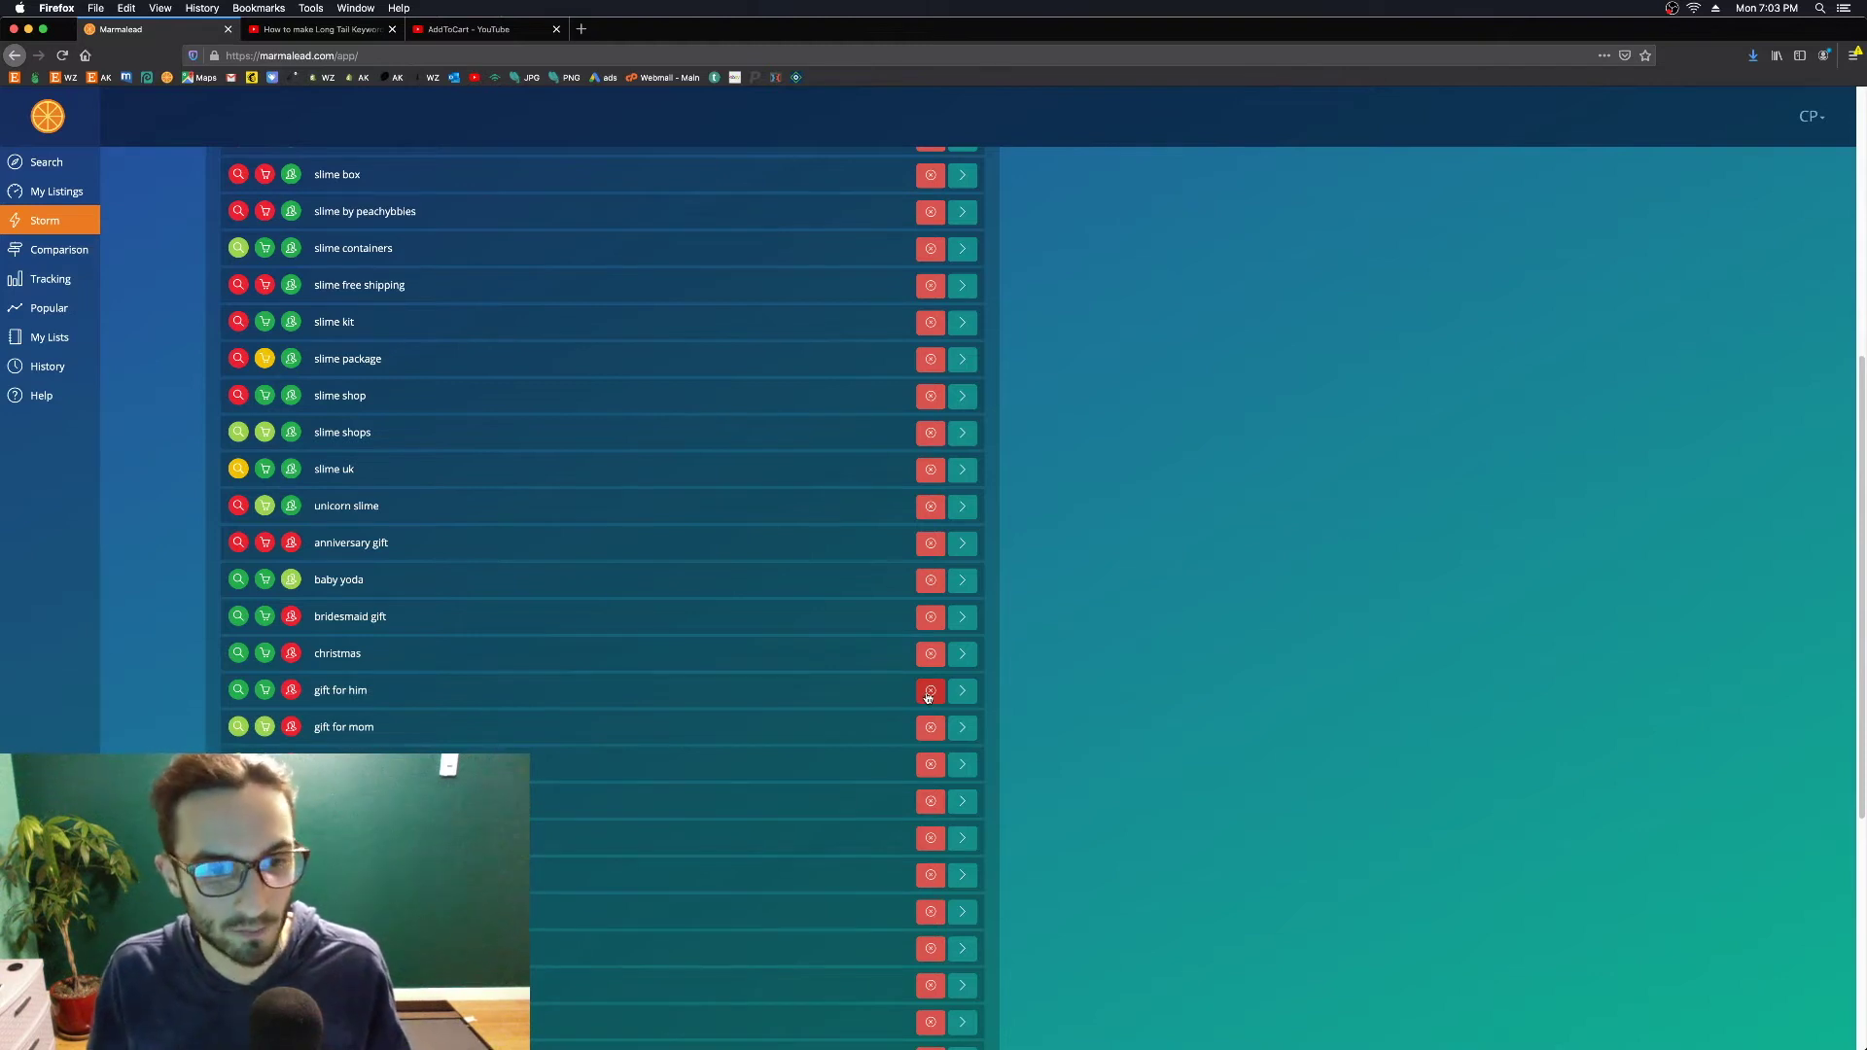
{"action": "left_click", "coordinate": [928, 697]}
{"action": "left_click", "coordinate": [928, 696]}
{"action": "left_click", "coordinate": [928, 696]}
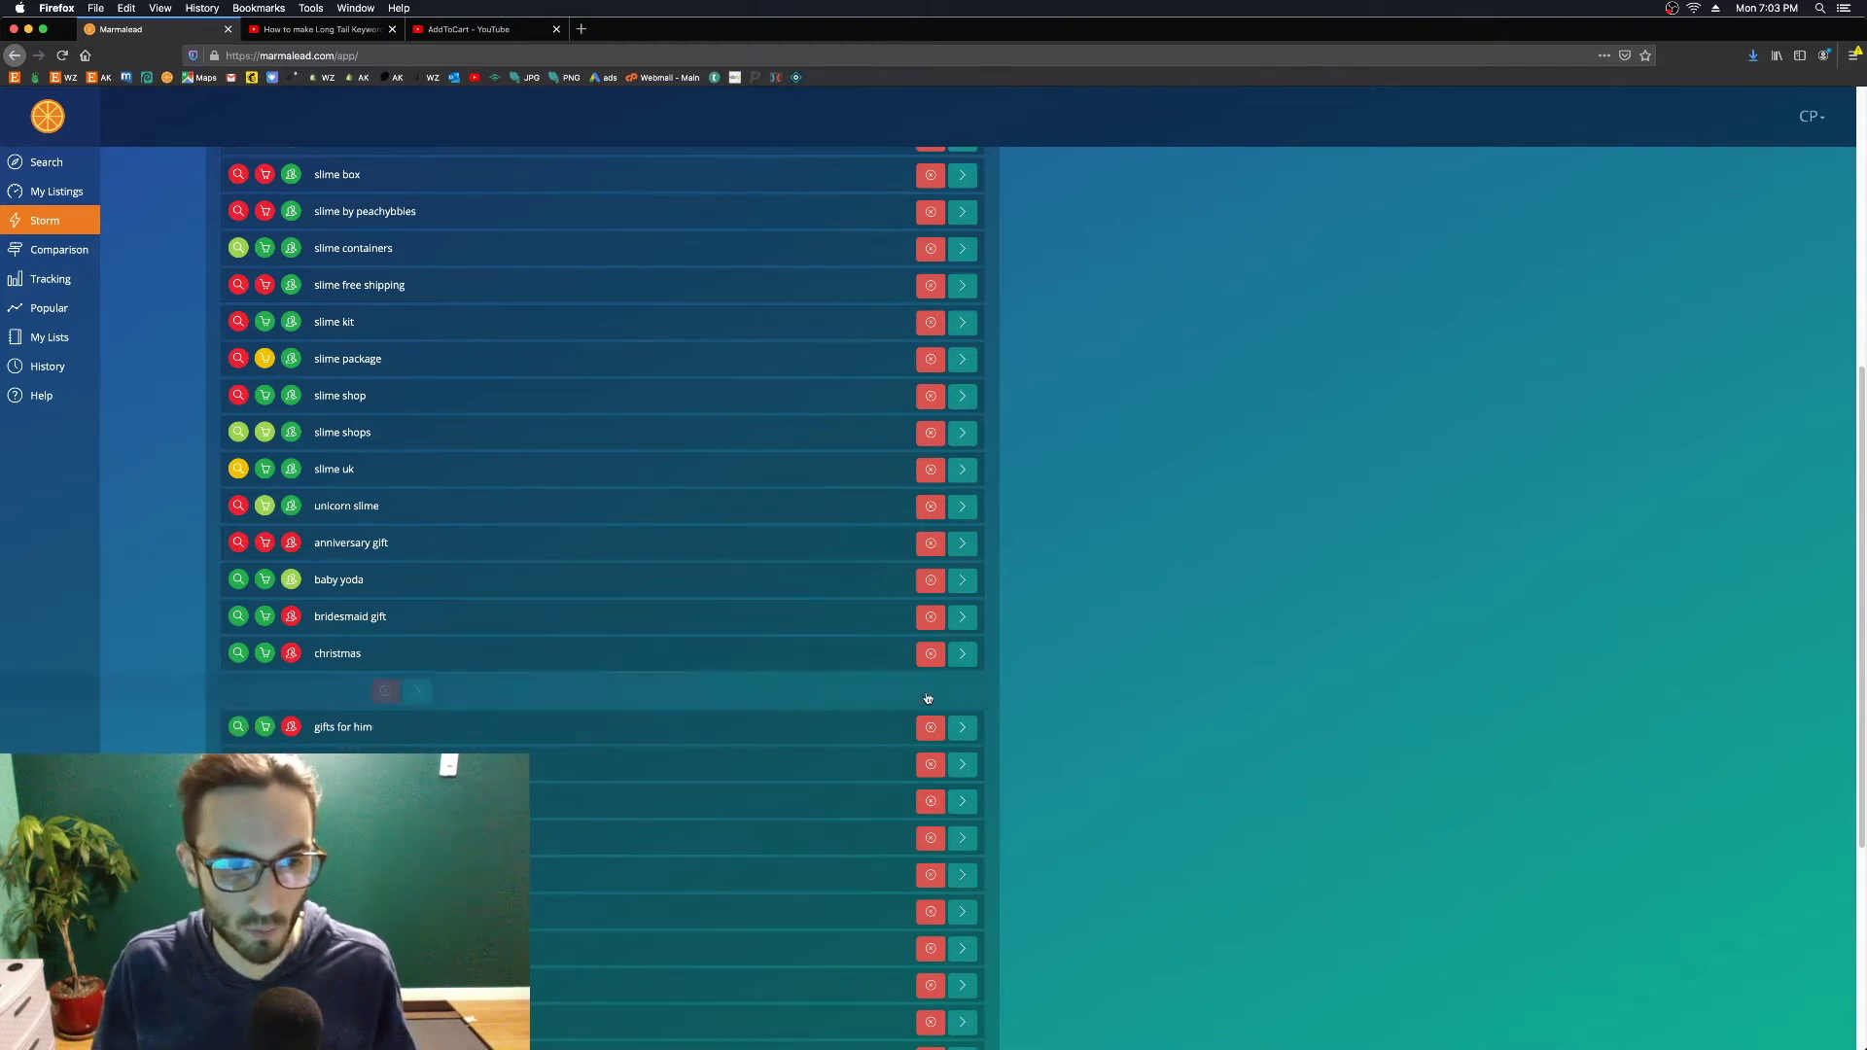
{"action": "left_click", "coordinate": [928, 697]}
{"action": "left_click", "coordinate": [928, 696]}
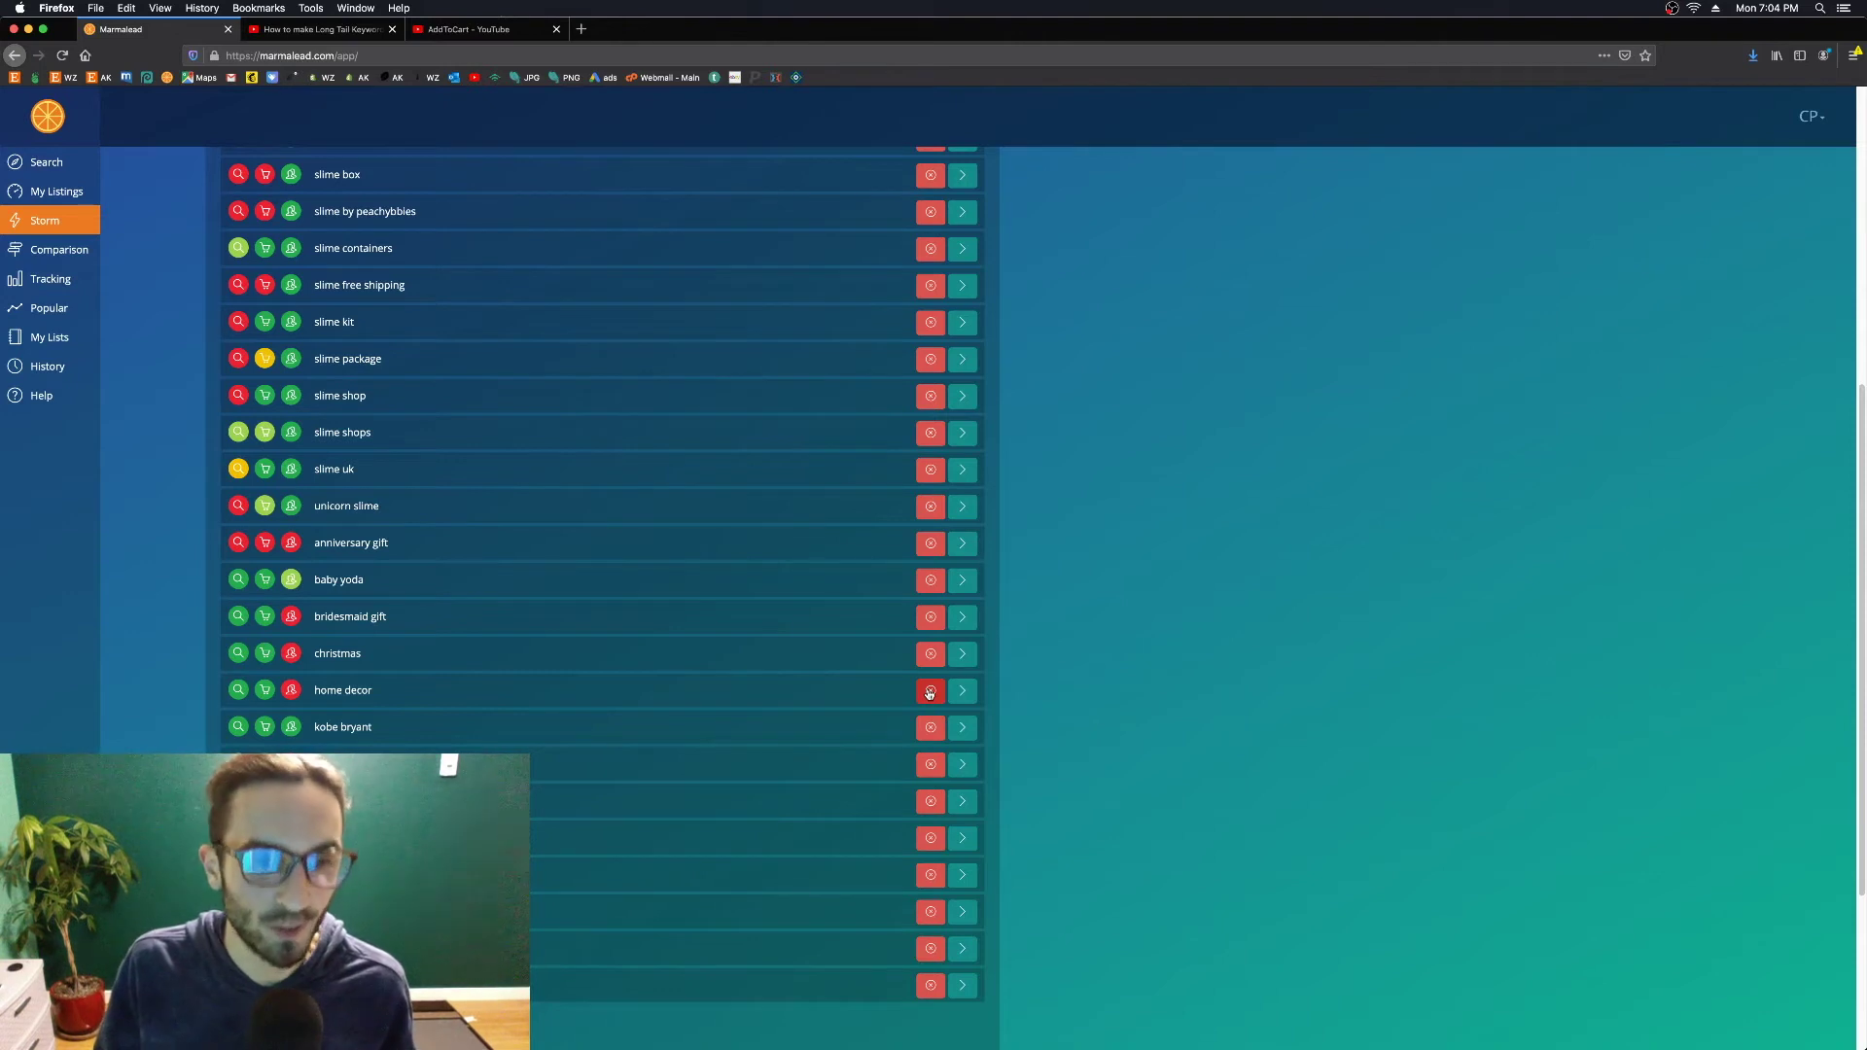
Remove the unrelated suggestions home decor, kobe bryant, shirt and stickers
{"action": "left_click", "coordinate": [928, 696]}
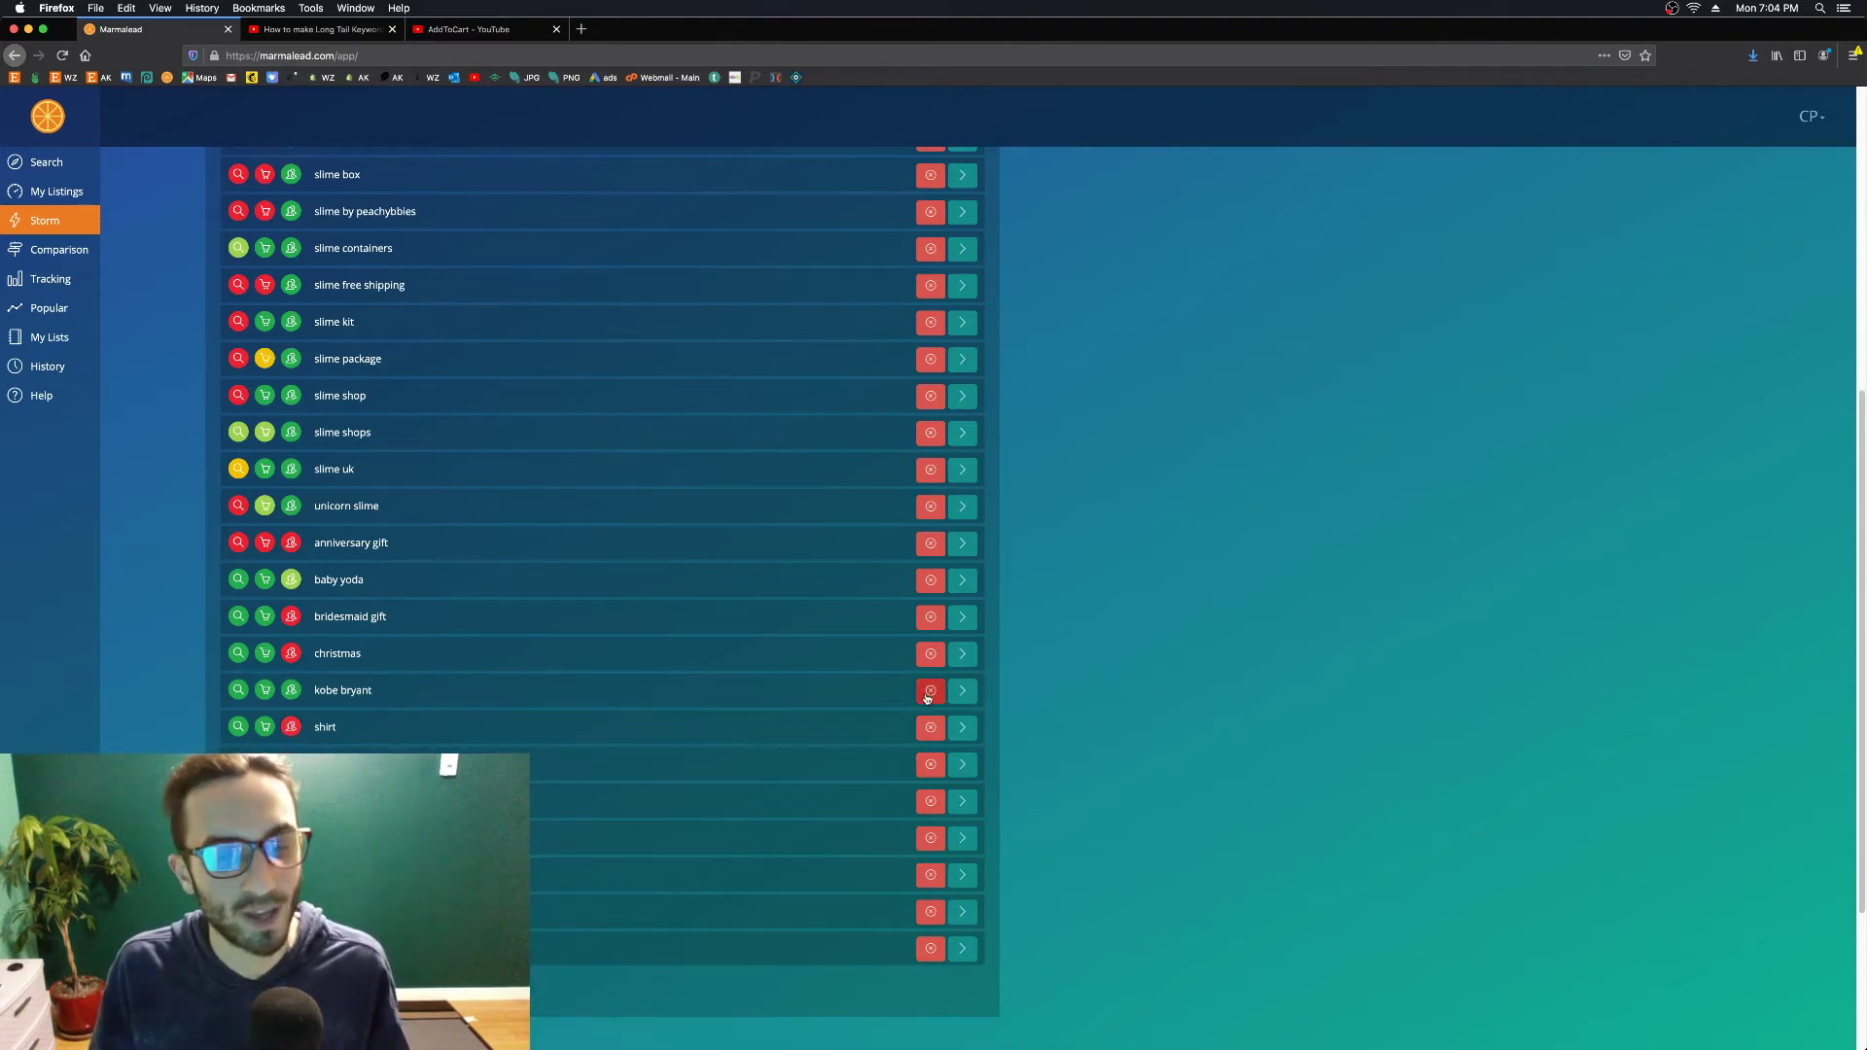
{"action": "left_click", "coordinate": [931, 698]}
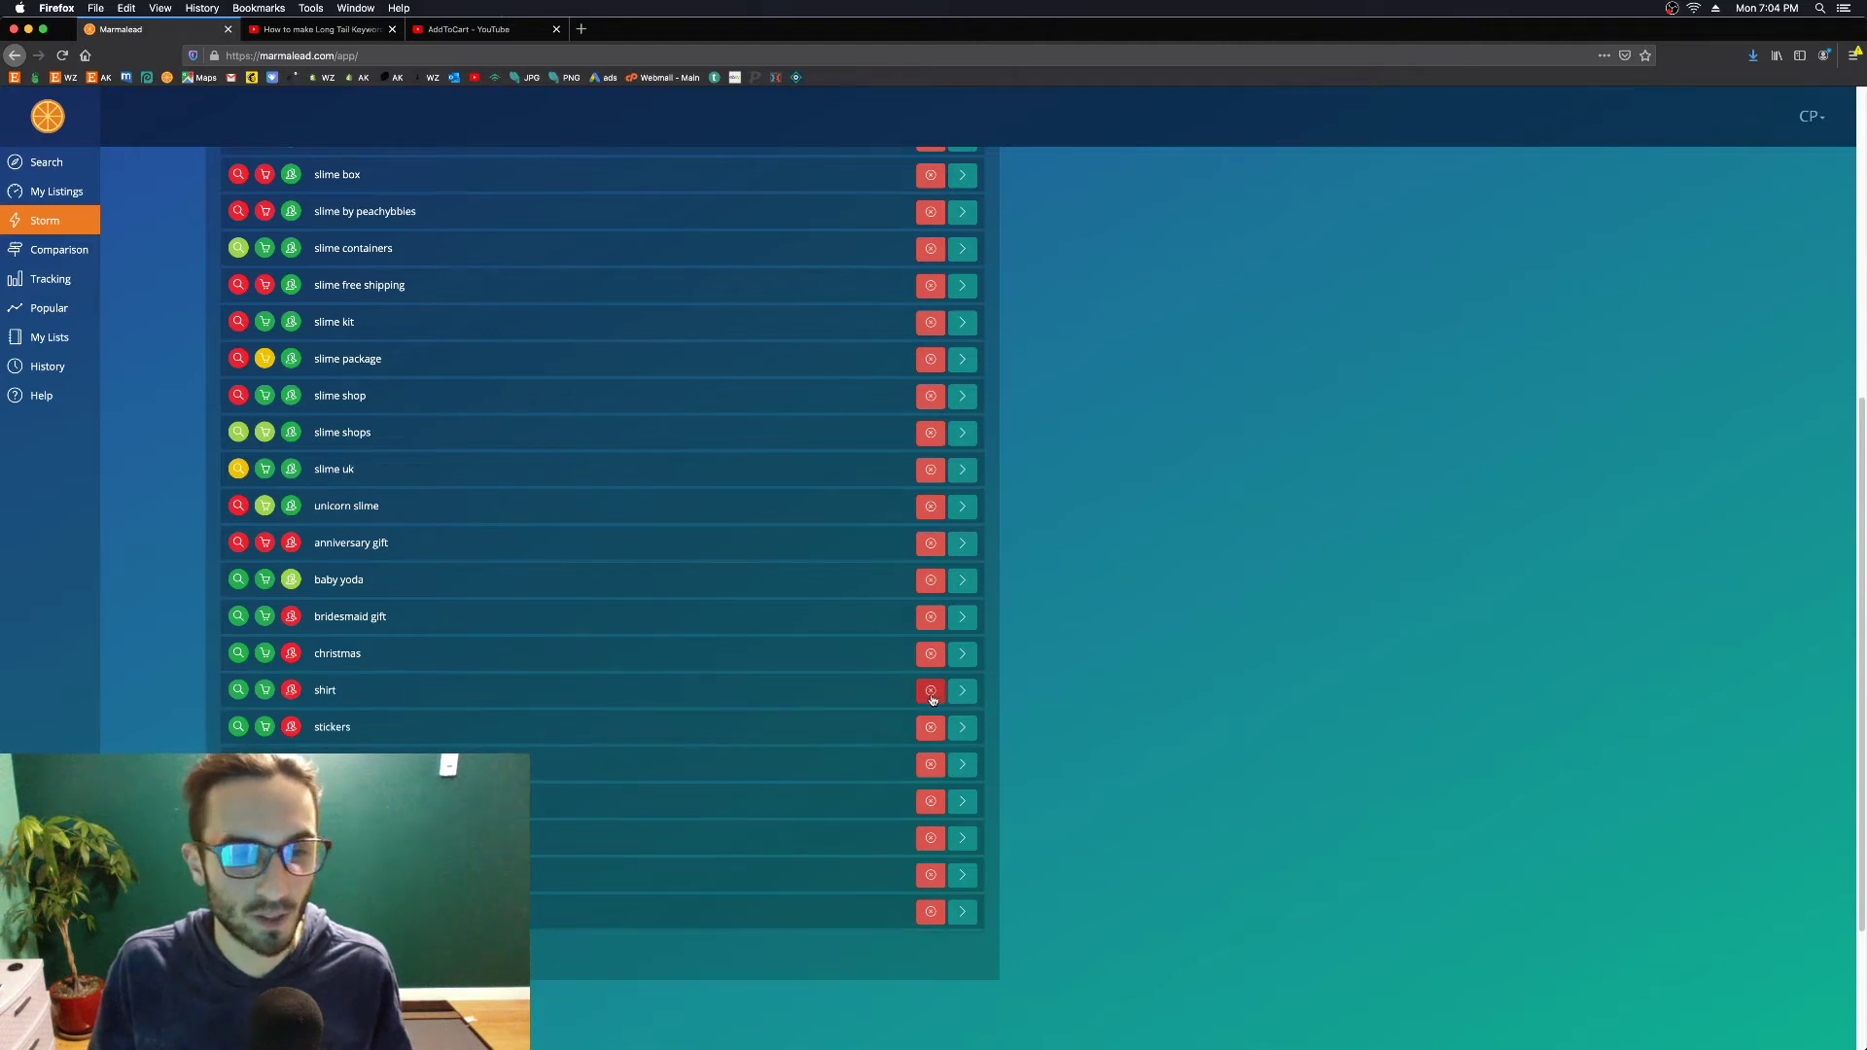
{"action": "left_click", "coordinate": [932, 698]}
{"action": "left_click", "coordinate": [932, 699]}
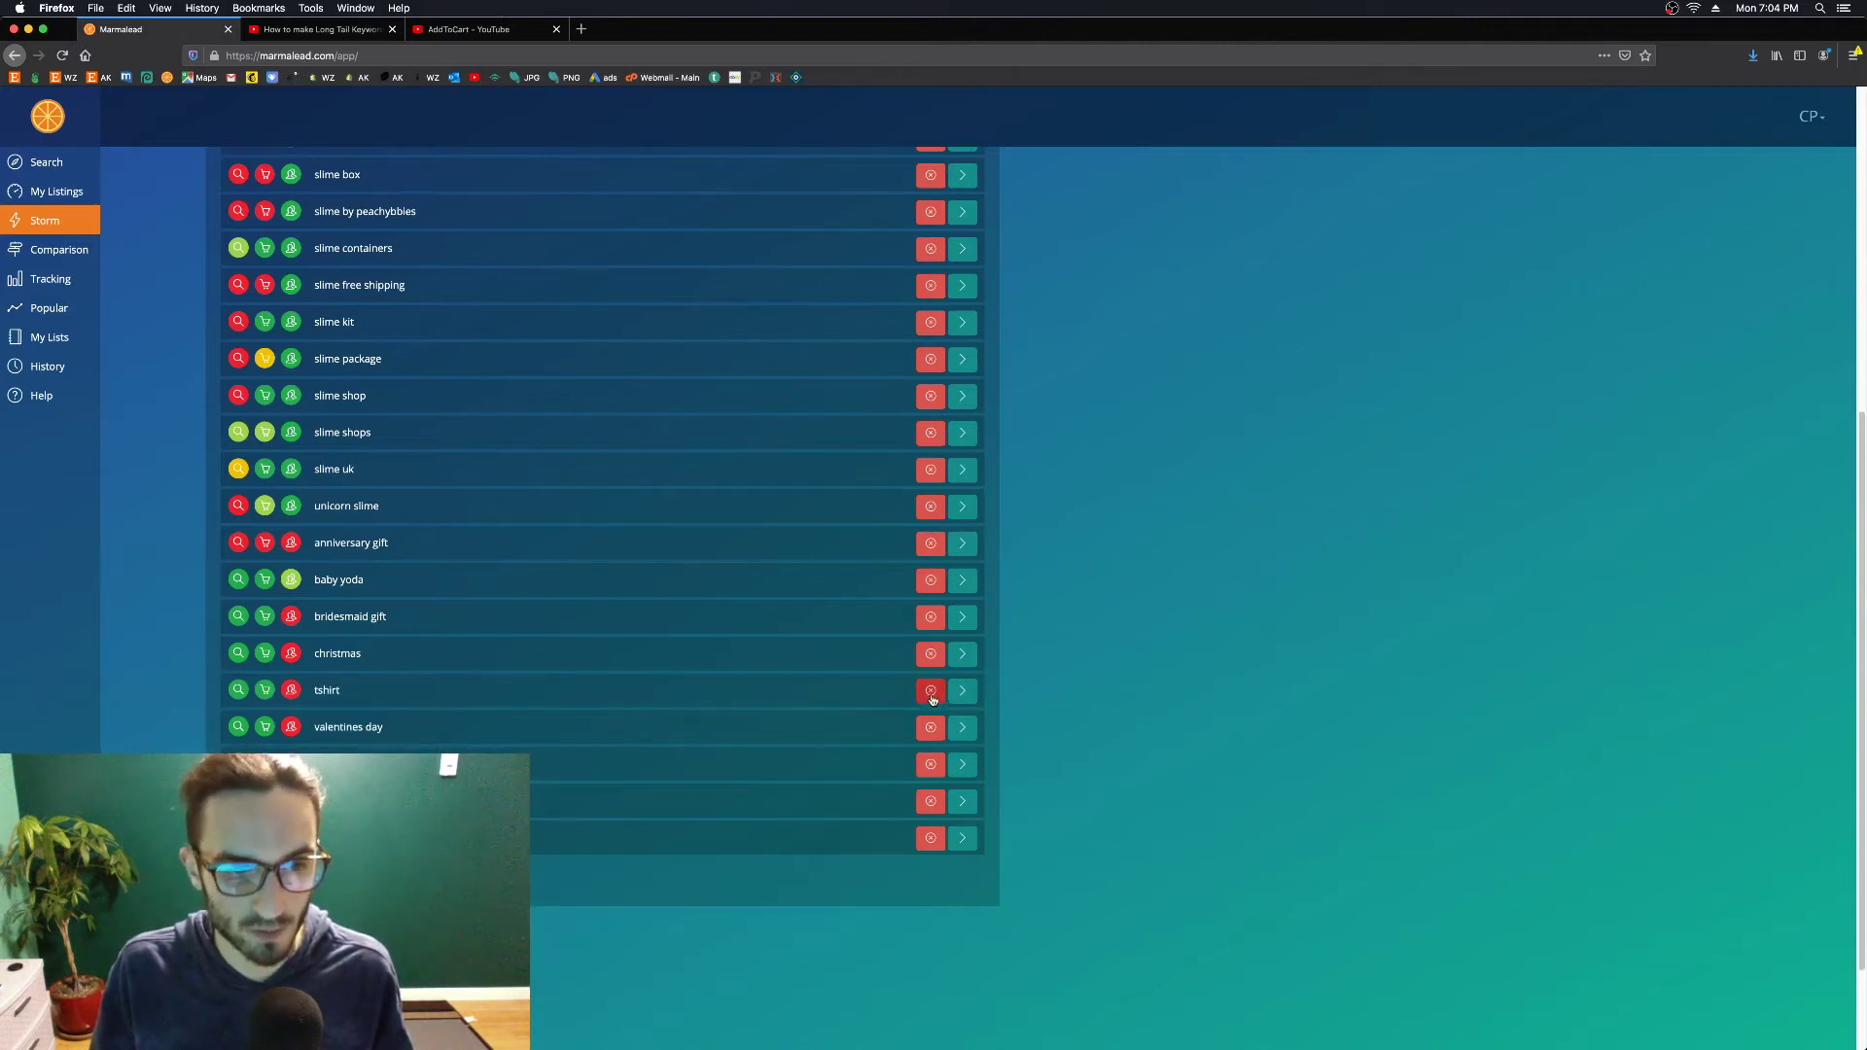
Remove the suggestions tshirt, valentines day, valentines day gift and the remaining entries below christmas
{"action": "left_click", "coordinate": [932, 698]}
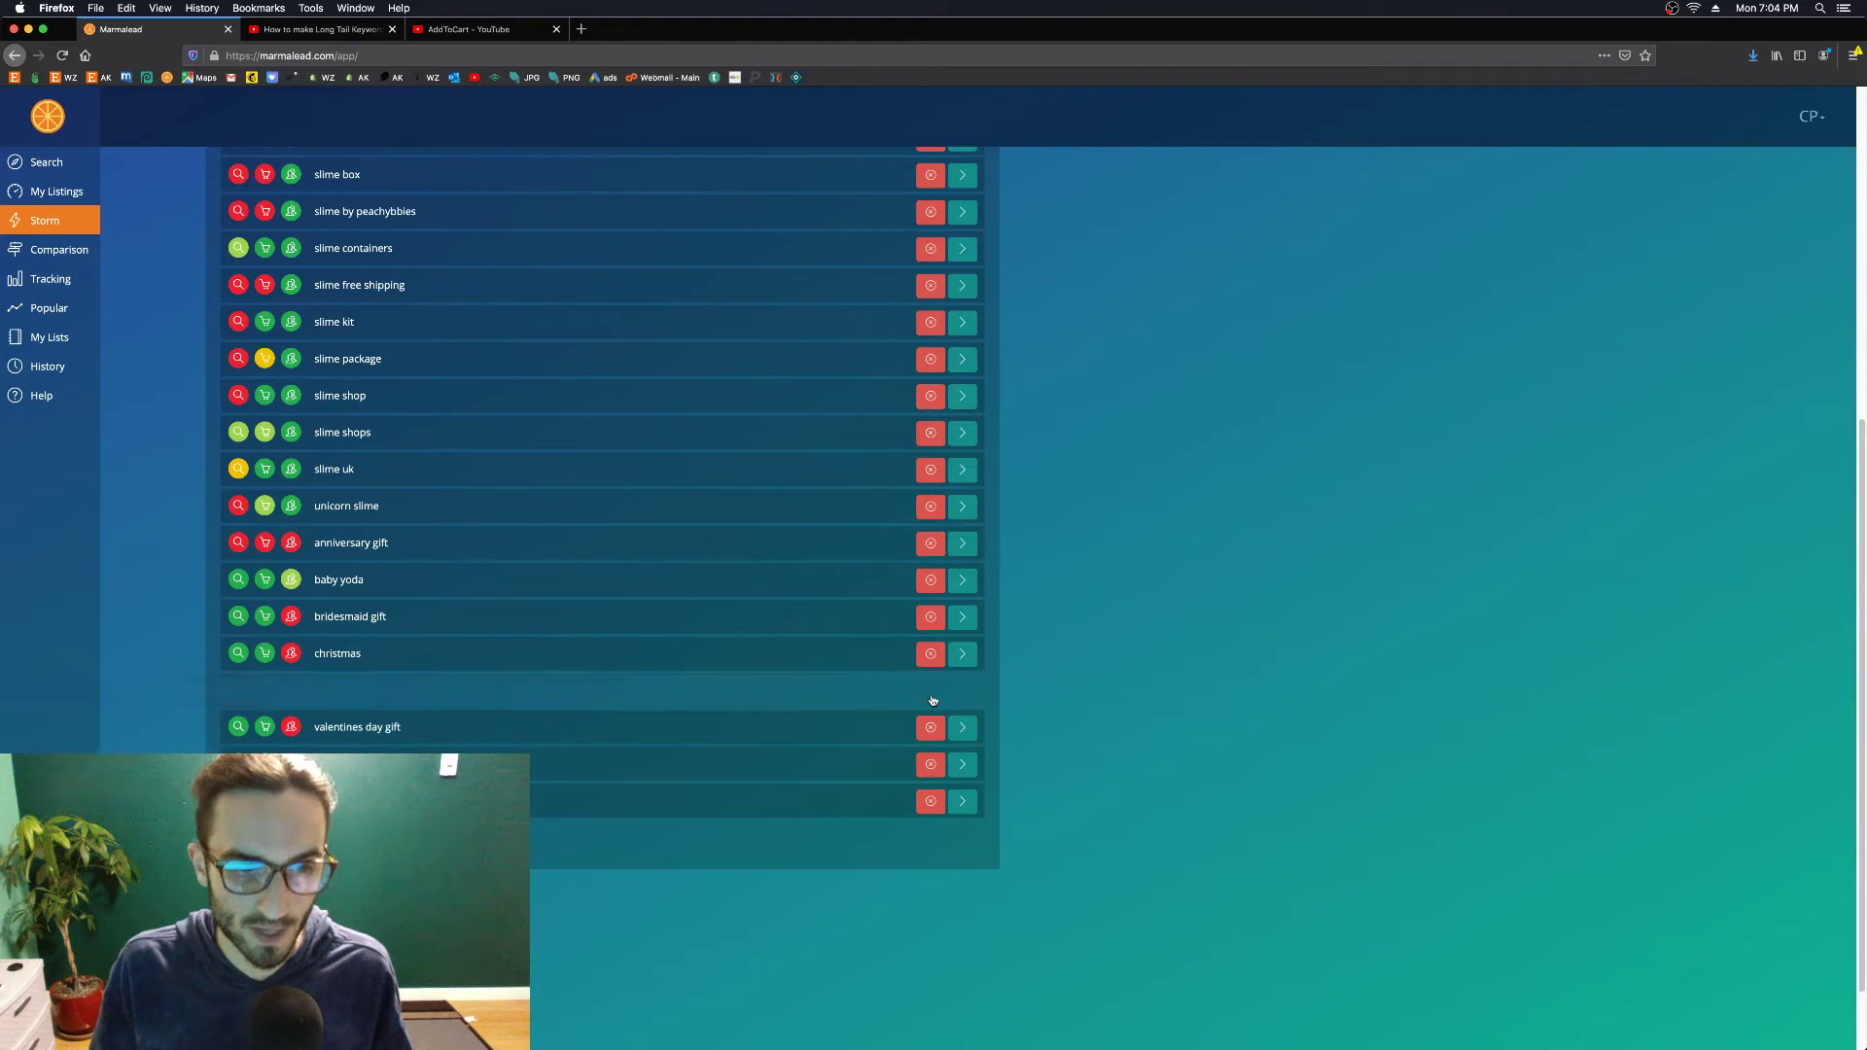
{"action": "left_click", "coordinate": [932, 699]}
{"action": "left_click", "coordinate": [931, 699]}
{"action": "left_click", "coordinate": [931, 702]}
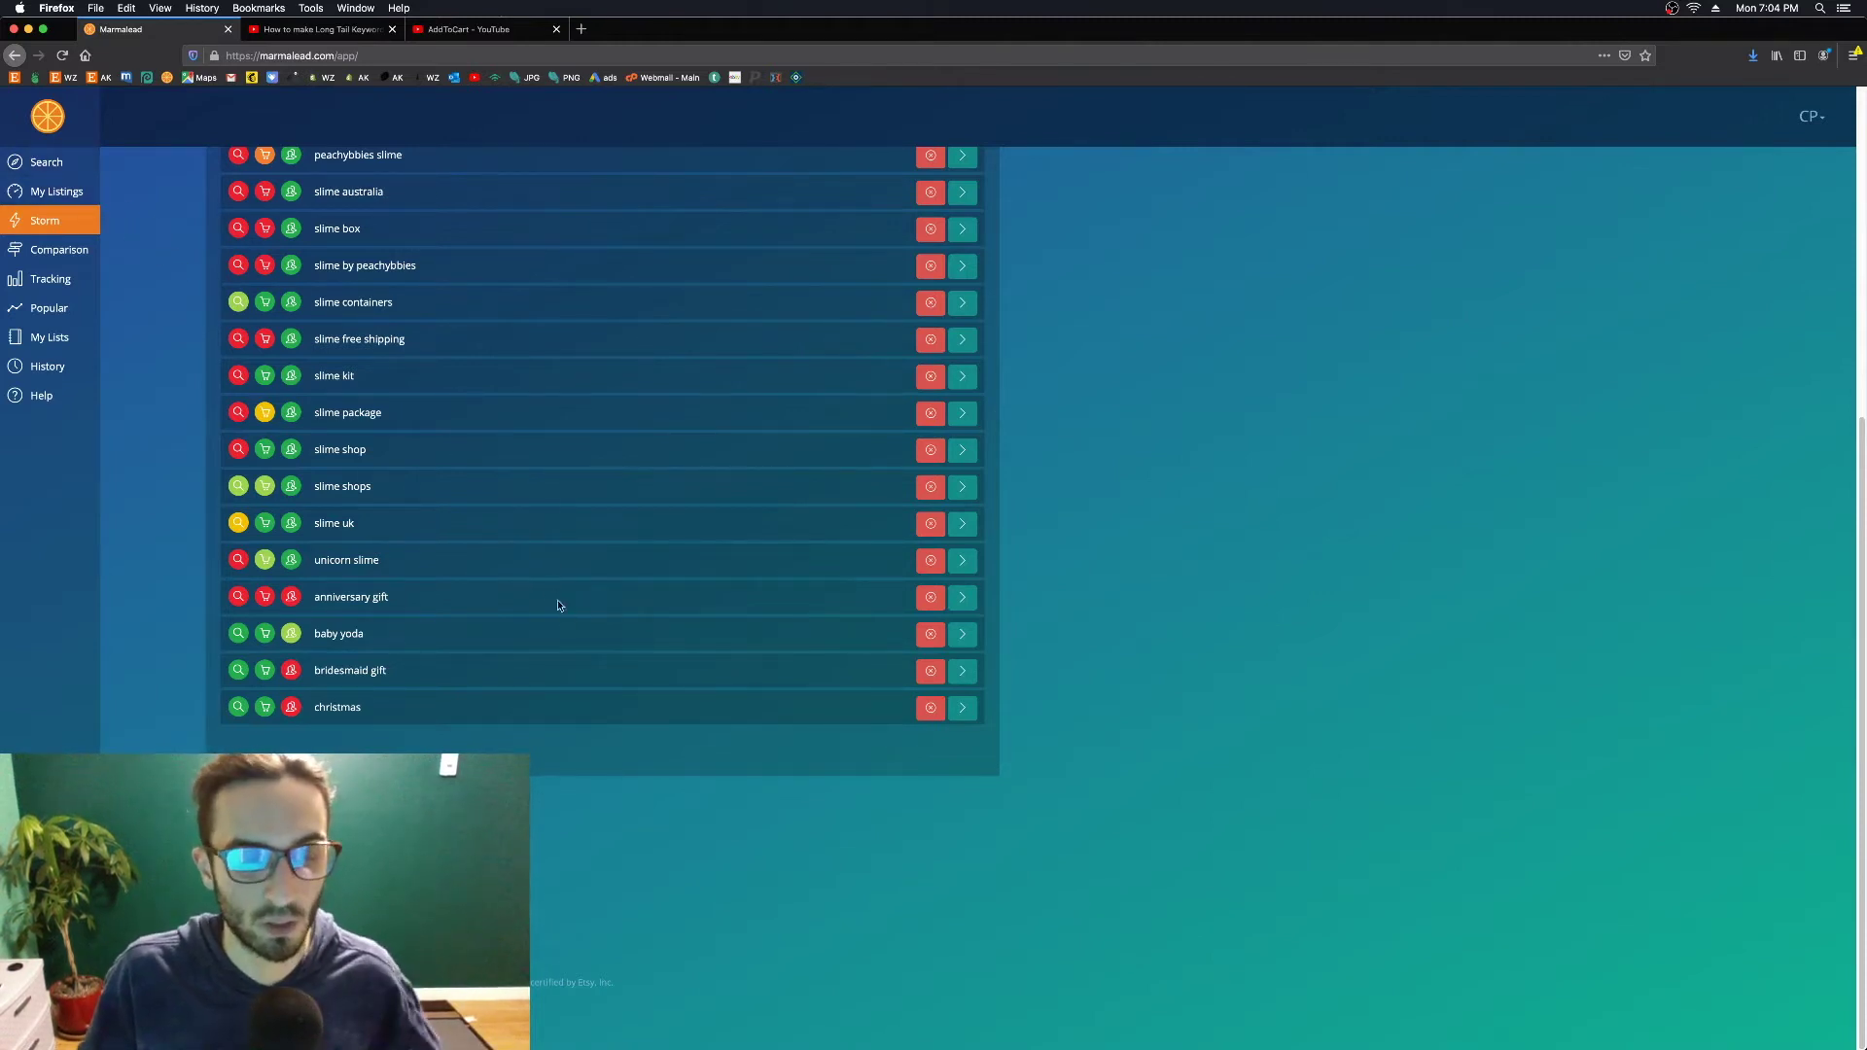
Add butter slime, cloud slime, clear slime, crunchy slime, fluffy slime and free shipping slime to the slime bucket
{"action": "scroll", "coordinate": [457, 615], "scroll_direction": "up", "scroll_amount": 1}
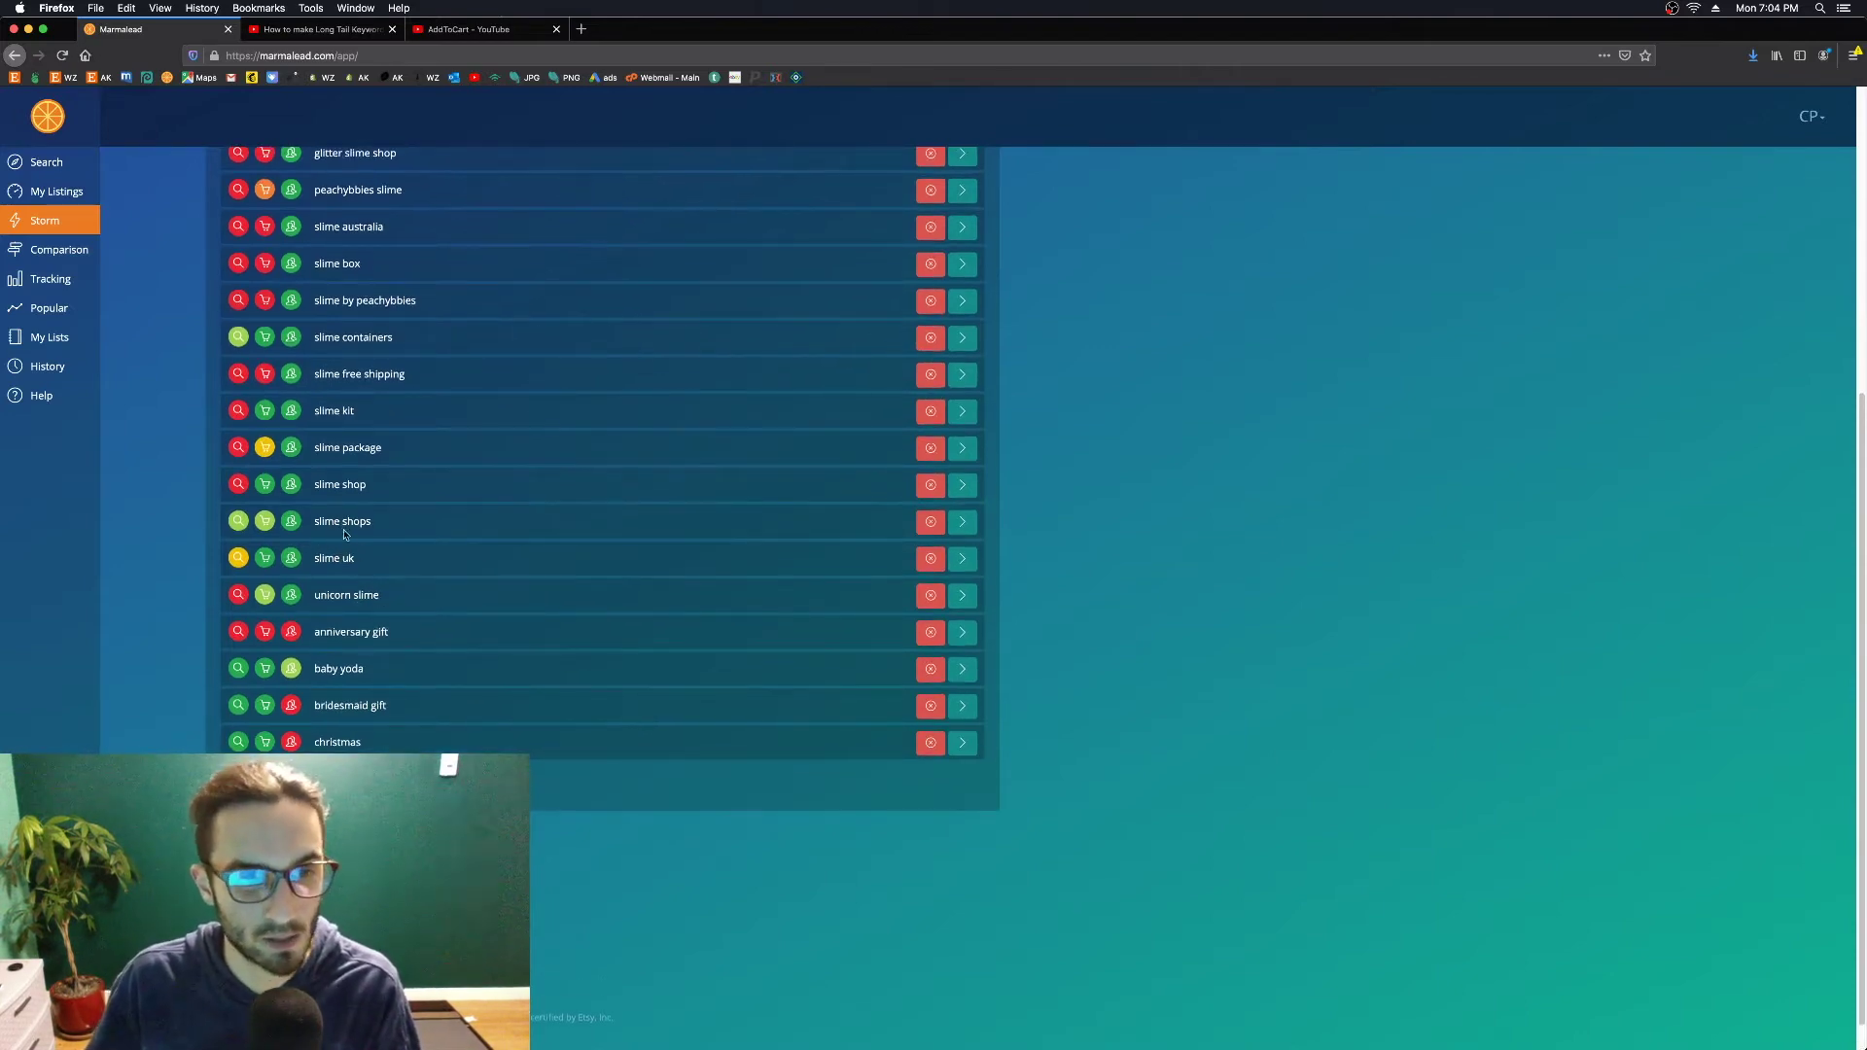
{"action": "scroll", "coordinate": [425, 566], "scroll_direction": "up", "scroll_amount": 8}
{"action": "scroll", "coordinate": [536, 602], "scroll_direction": "up", "scroll_amount": 3}
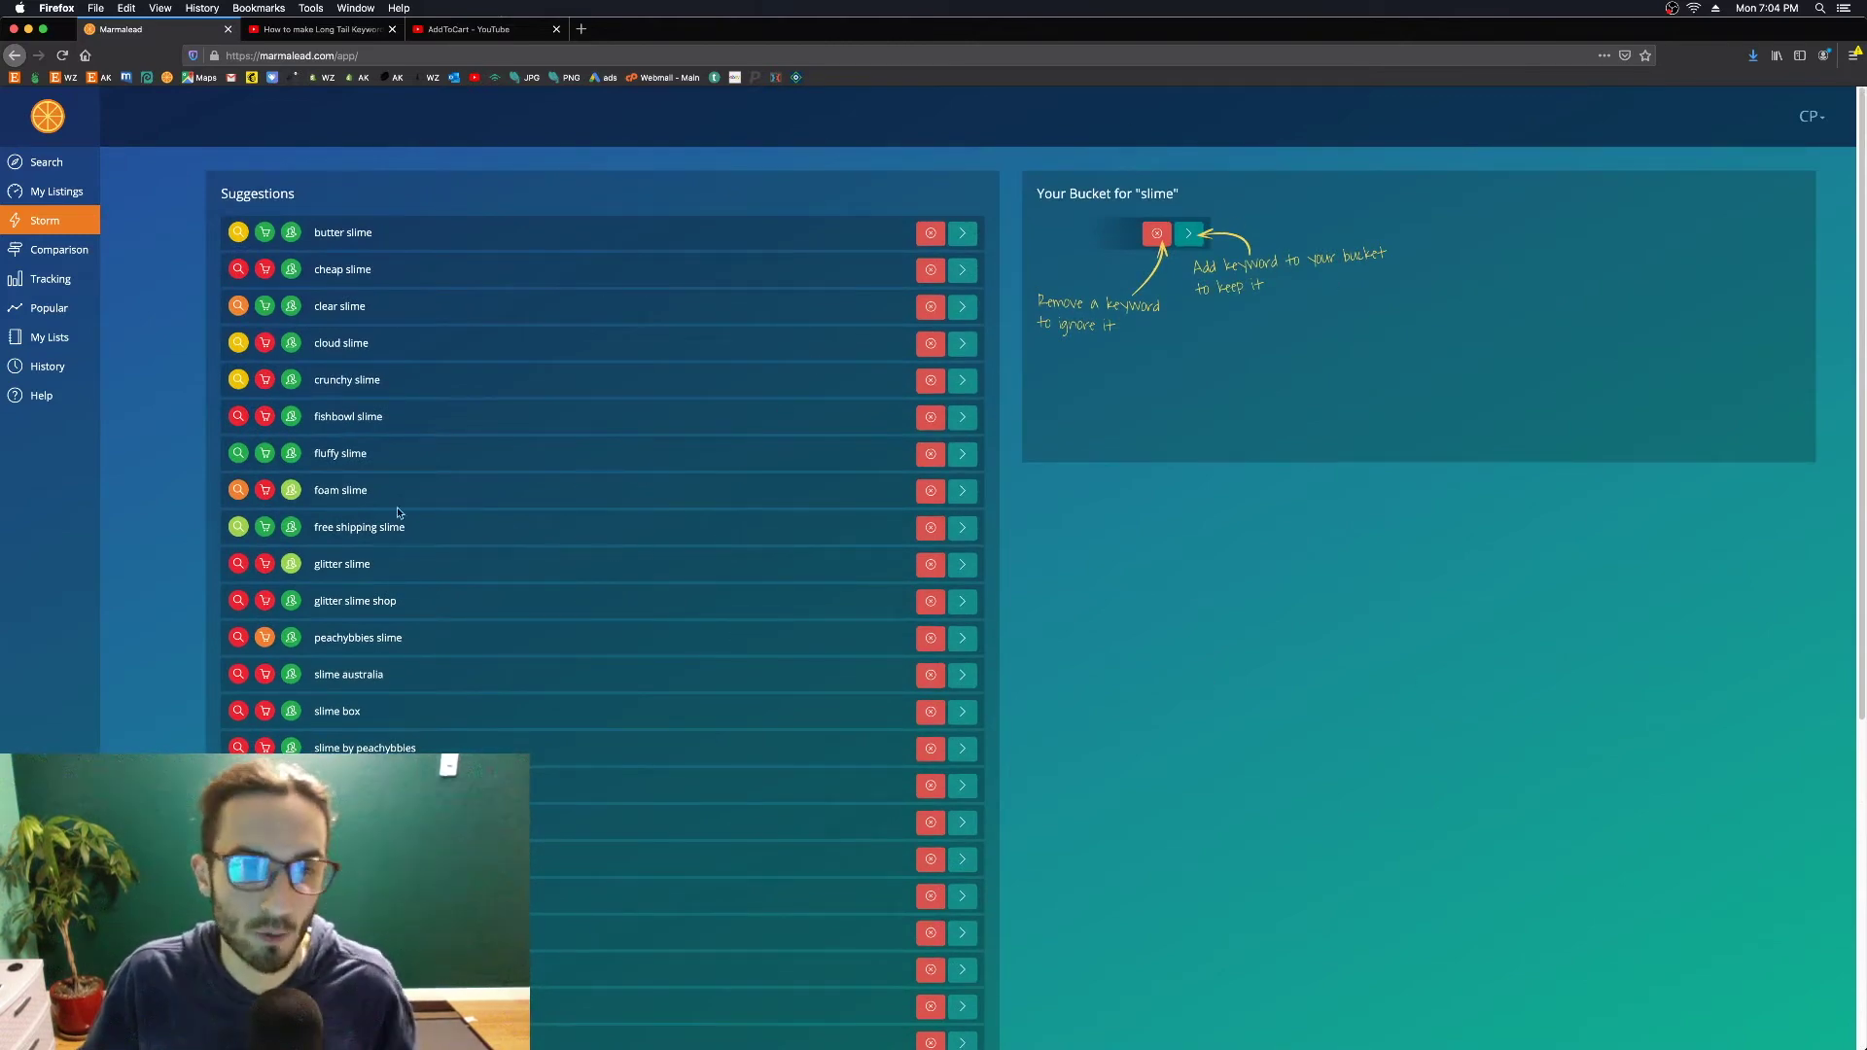
{"action": "left_click", "coordinate": [963, 234]}
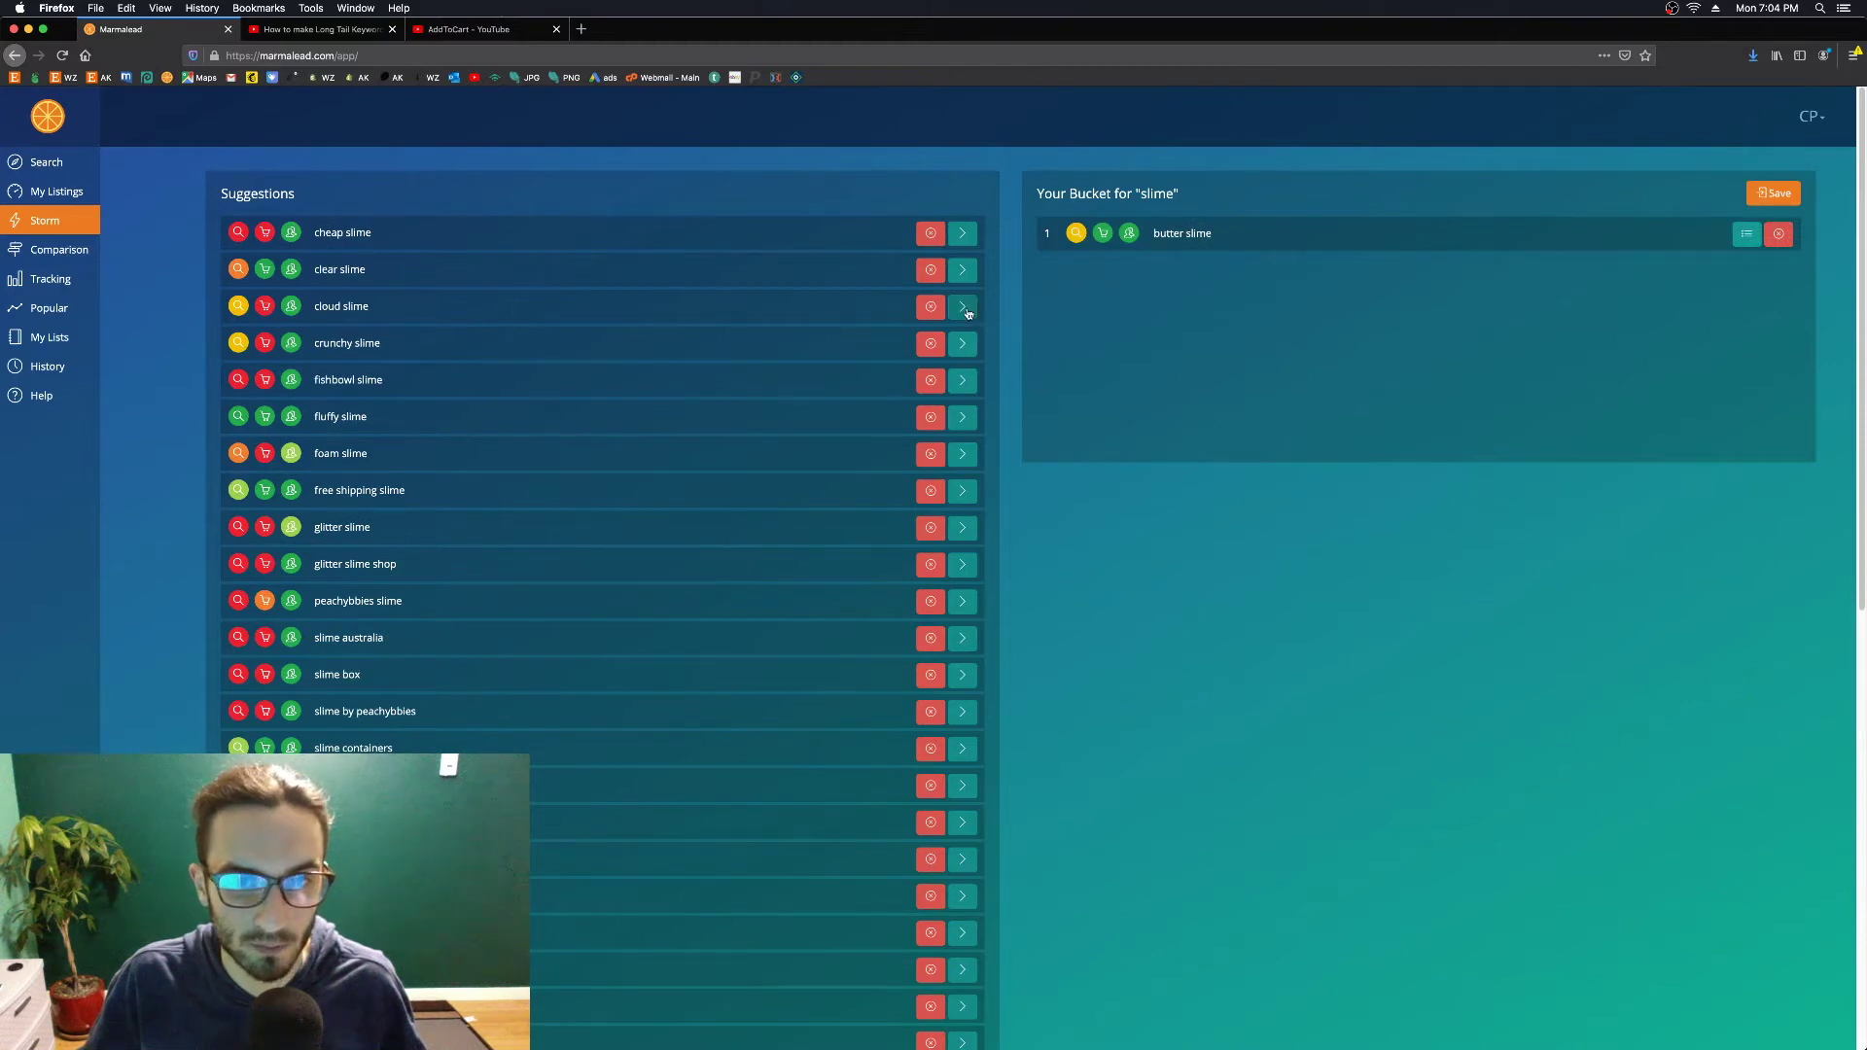
{"action": "left_click", "coordinate": [963, 307]}
{"action": "left_click", "coordinate": [964, 277]}
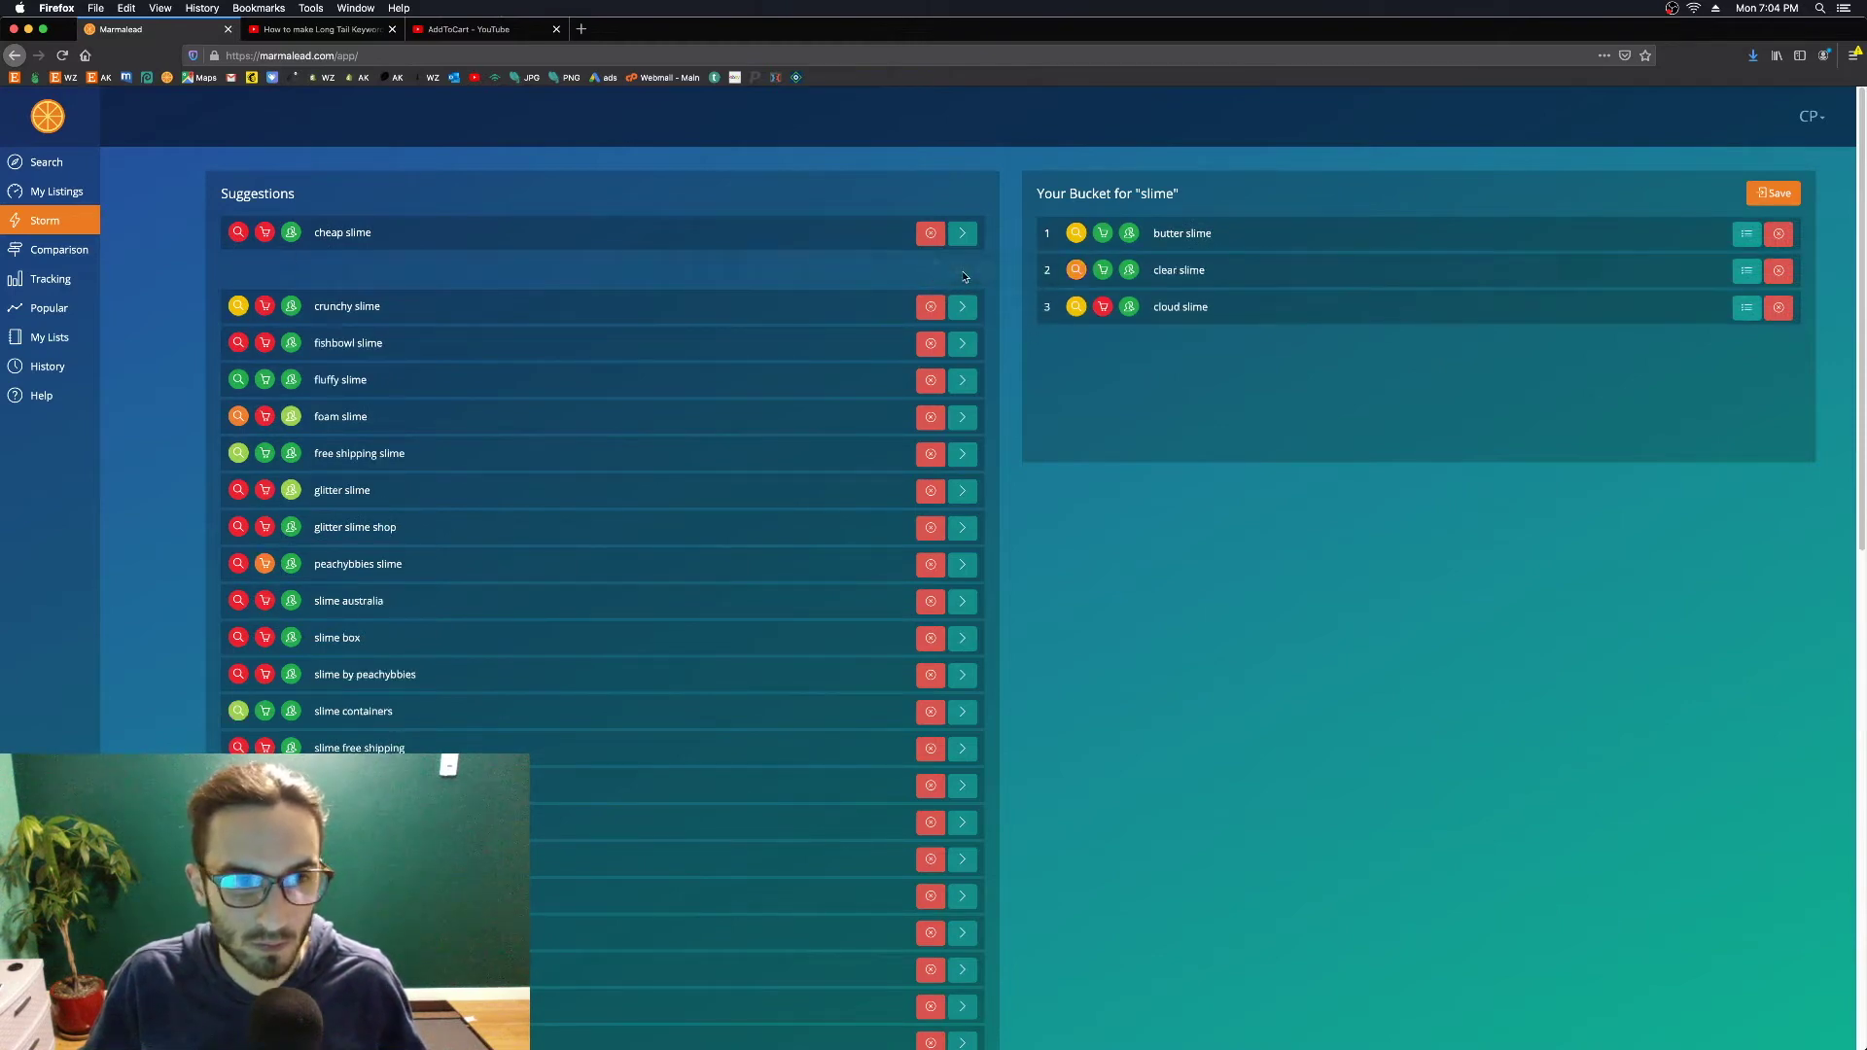
{"action": "left_click", "coordinate": [966, 279]}
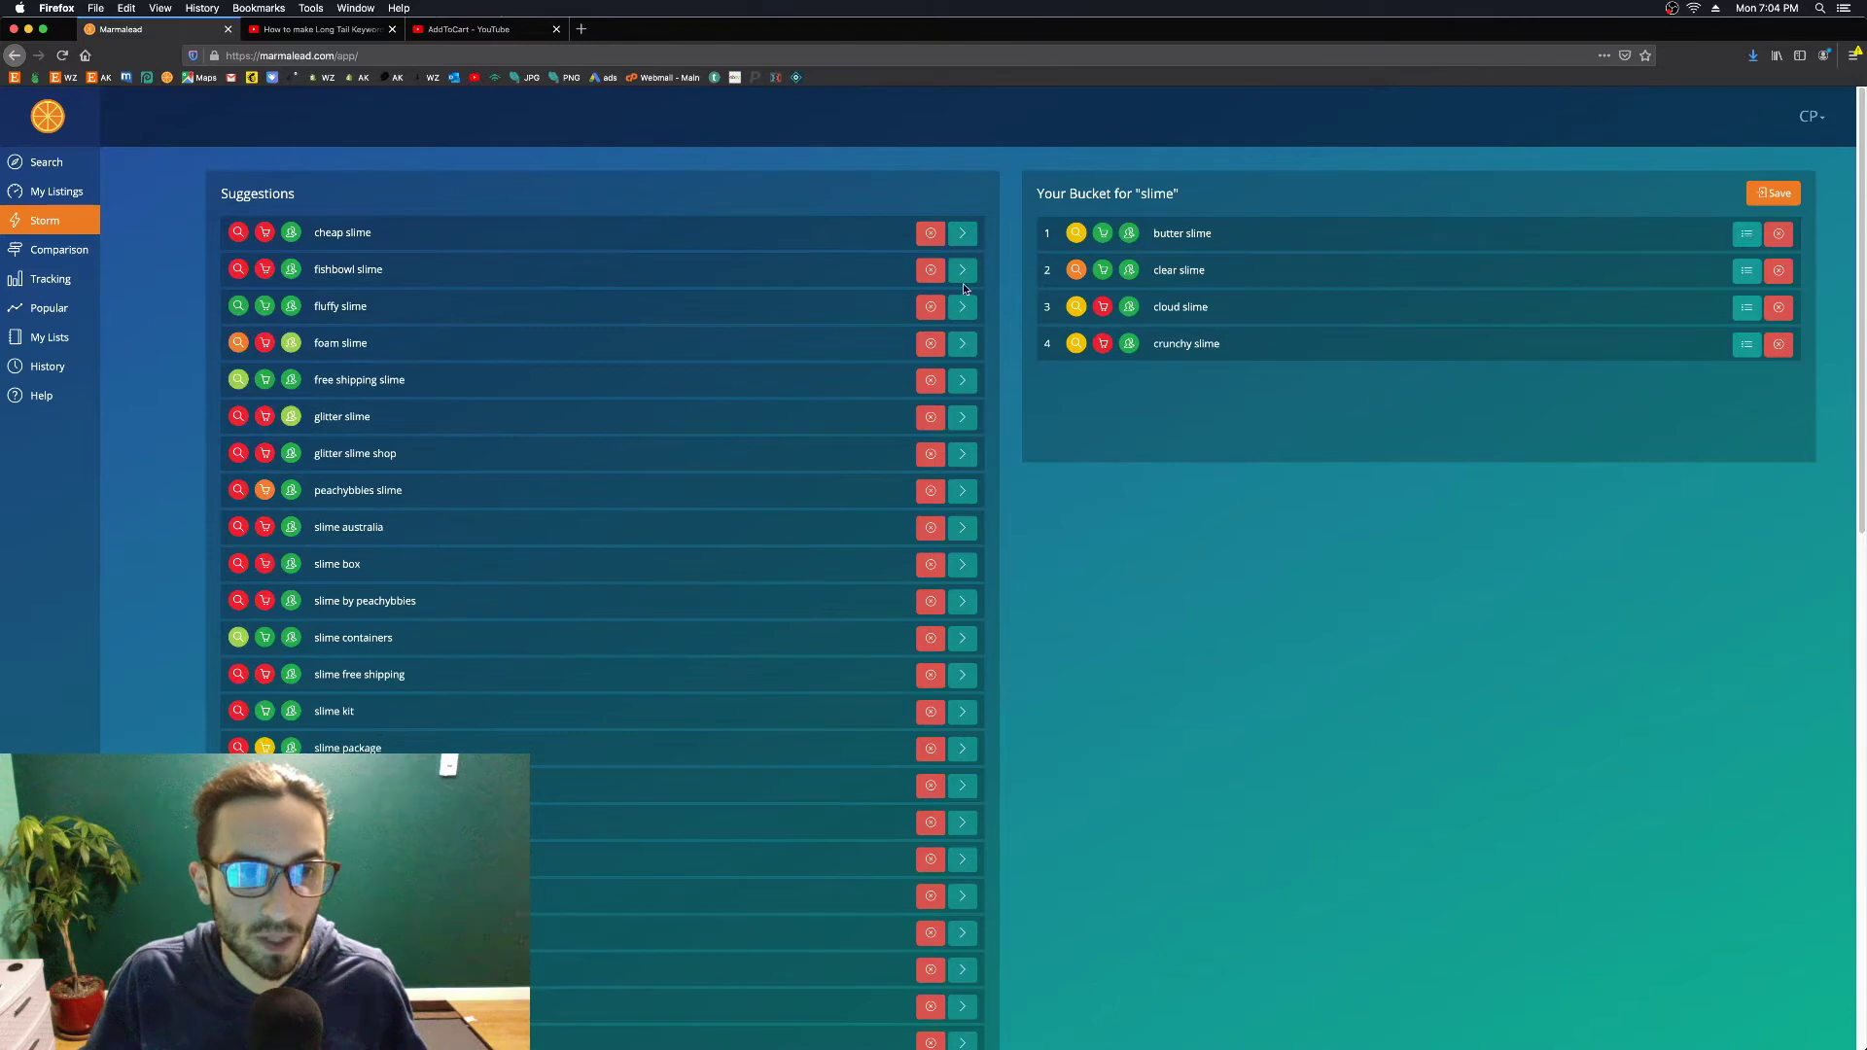
{"action": "left_click", "coordinate": [964, 311]}
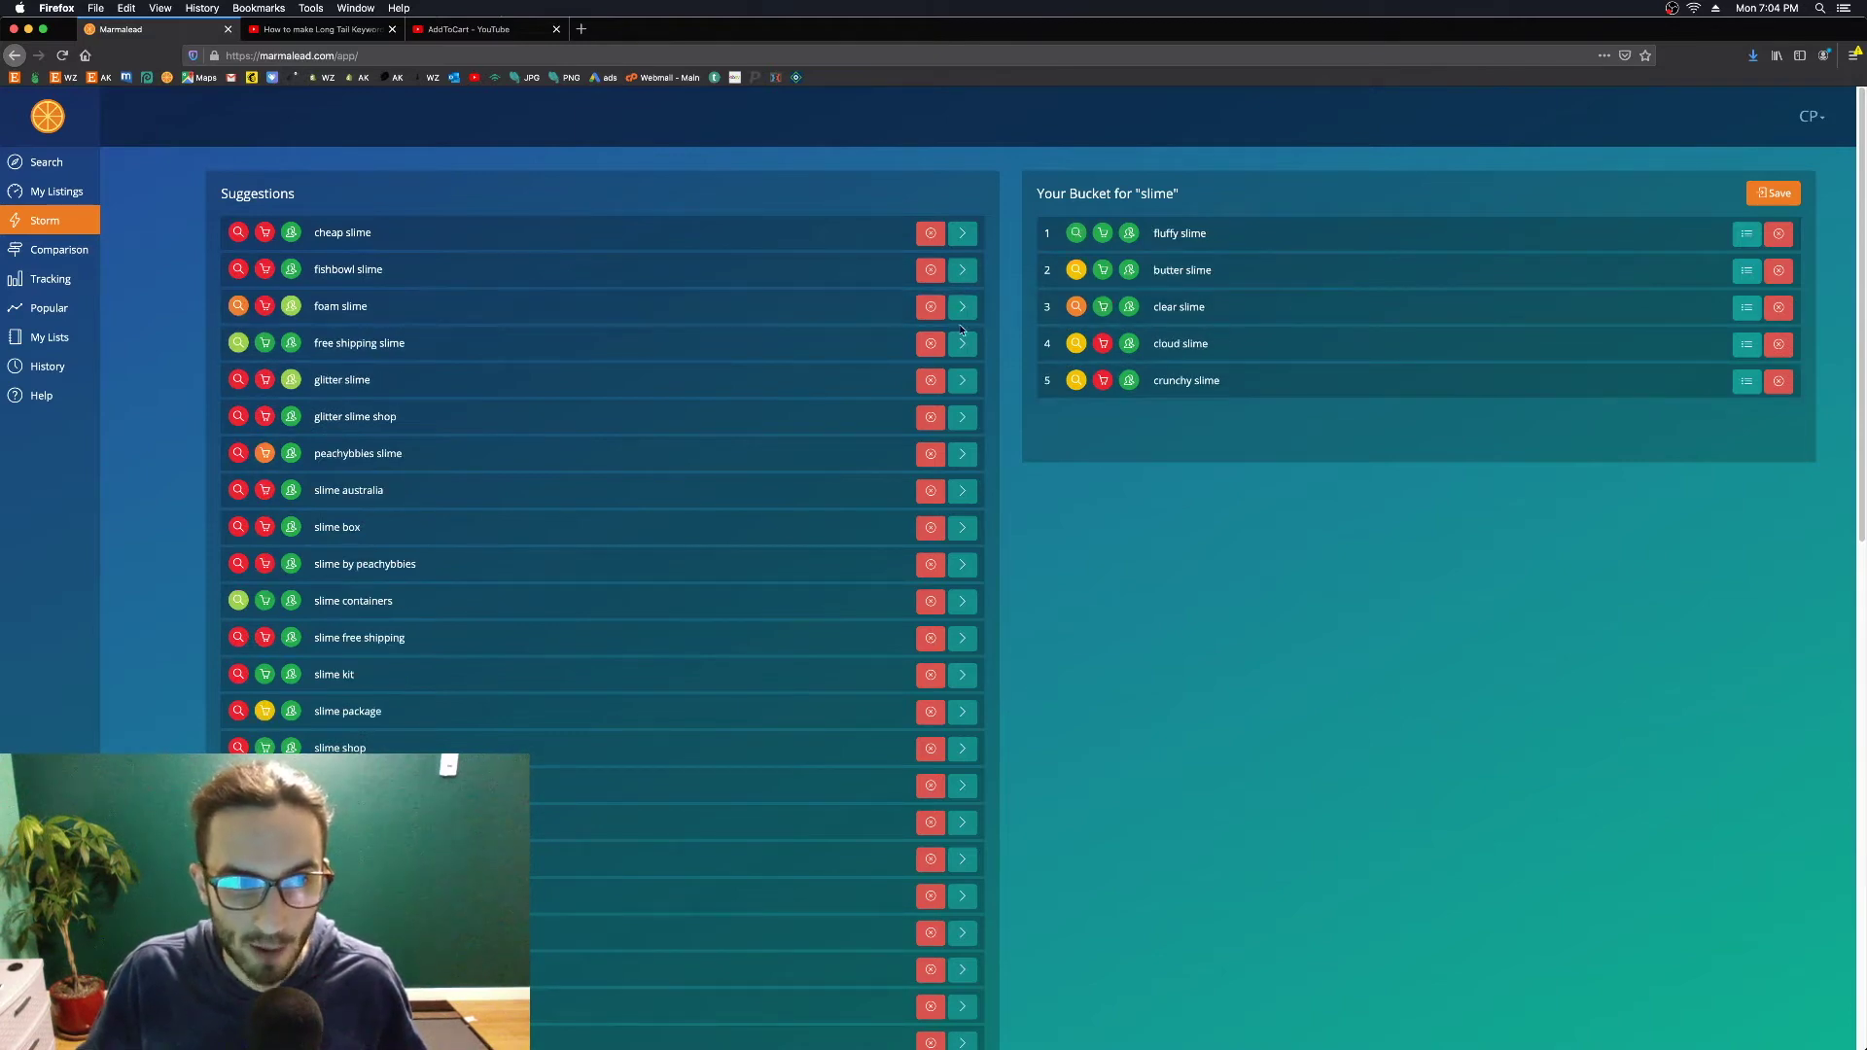
{"action": "left_click", "coordinate": [964, 345]}
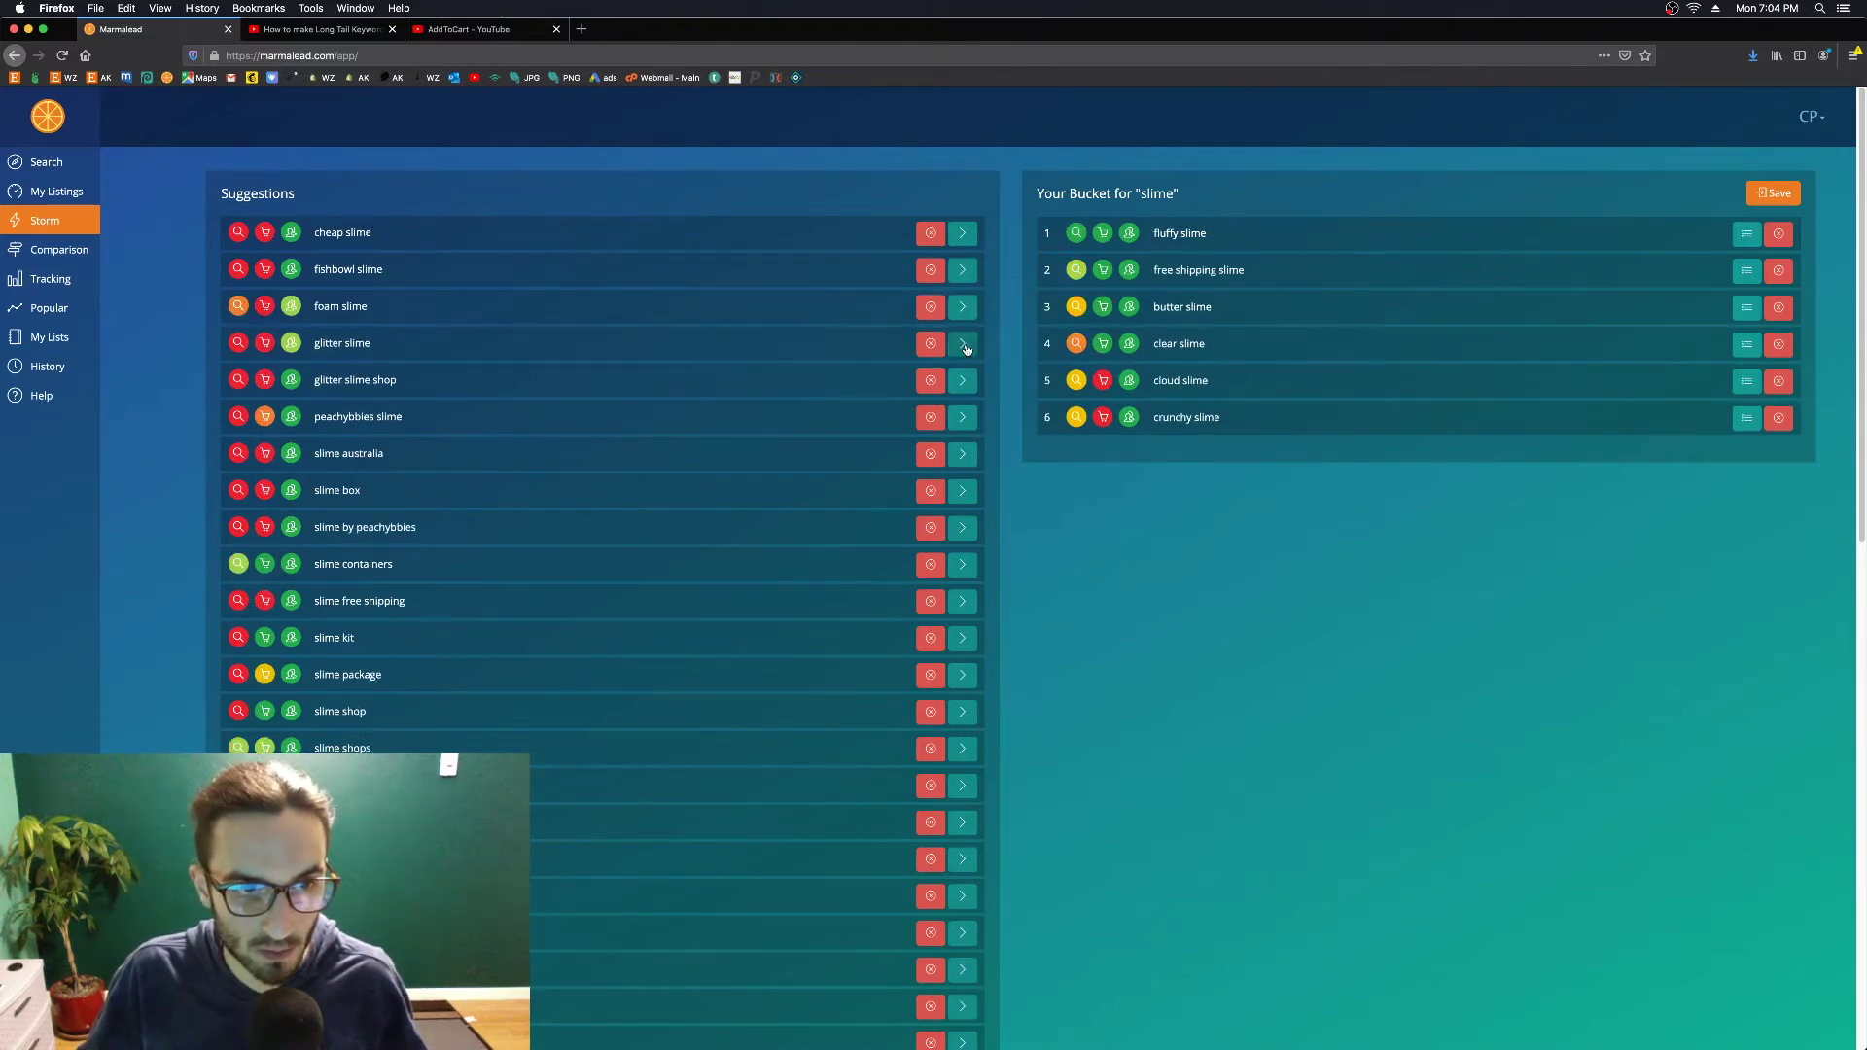
Drop free shipping slime from the bucket and add slime containers and slime shops
{"action": "left_click", "coordinate": [1779, 270]}
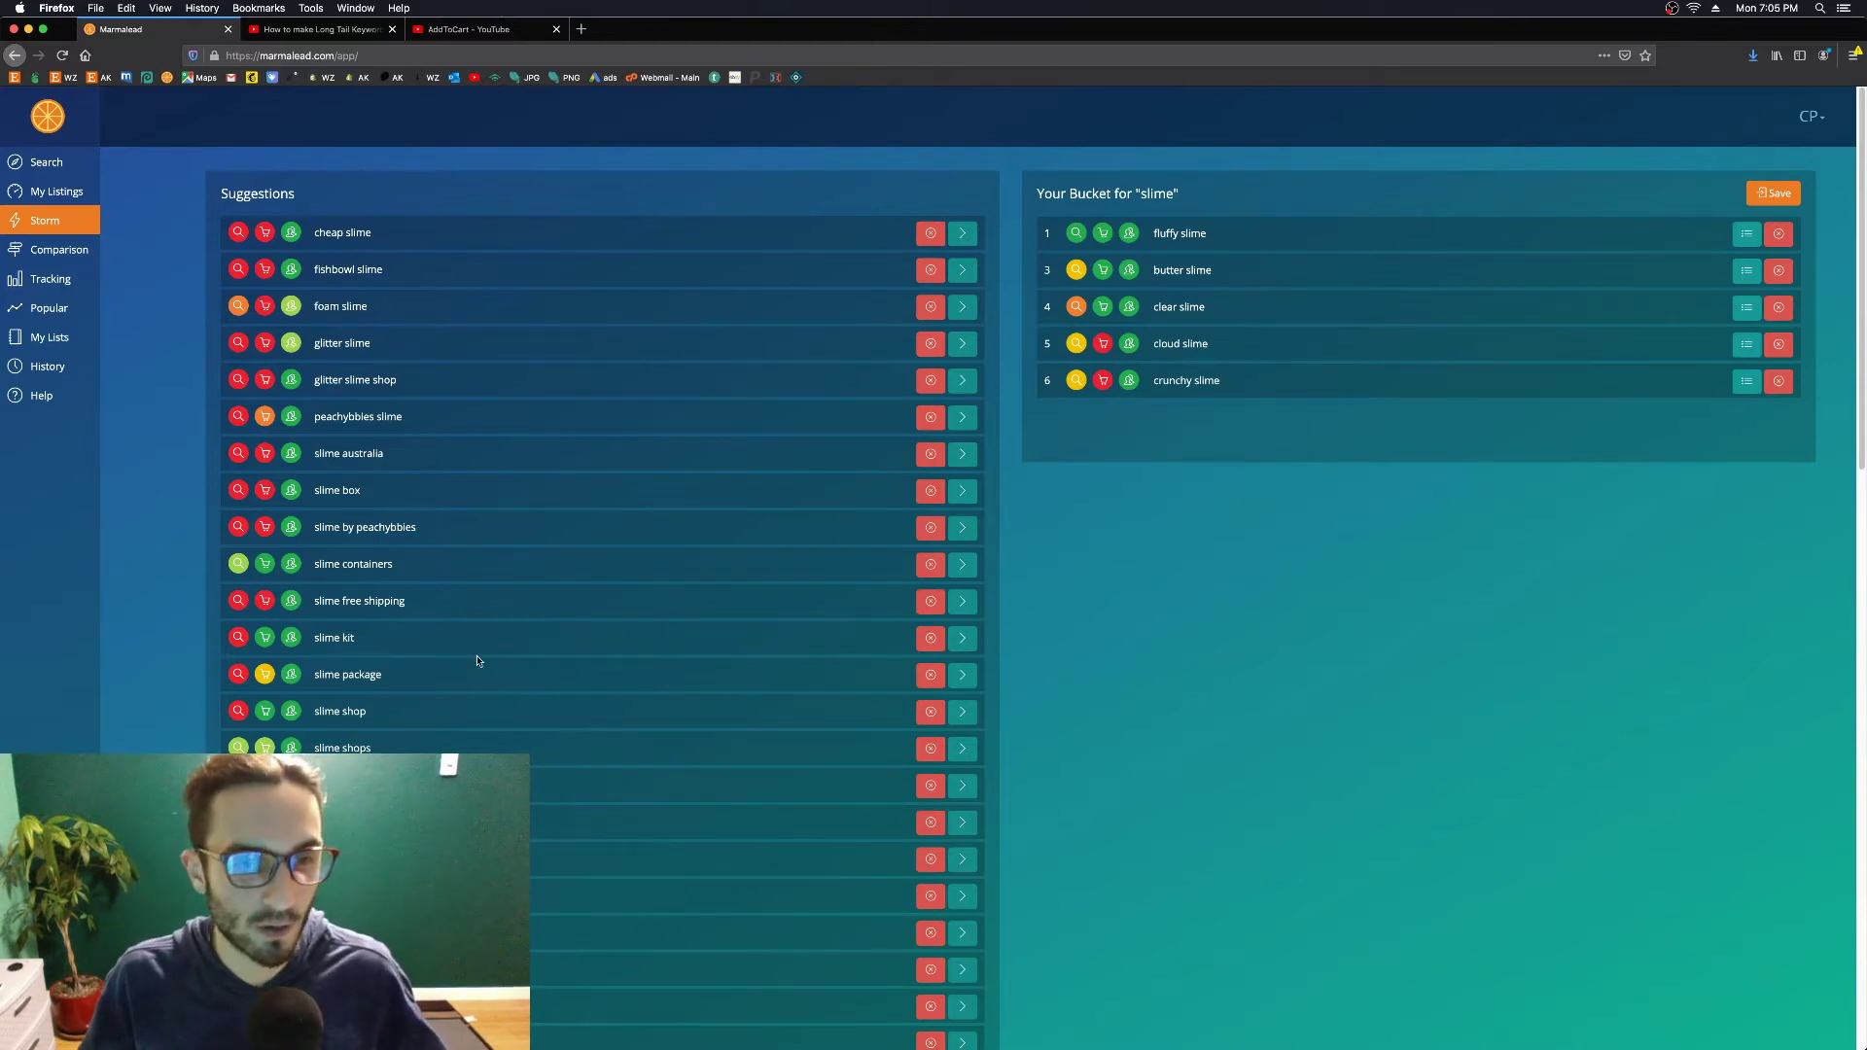
{"action": "left_click", "coordinate": [963, 564]}
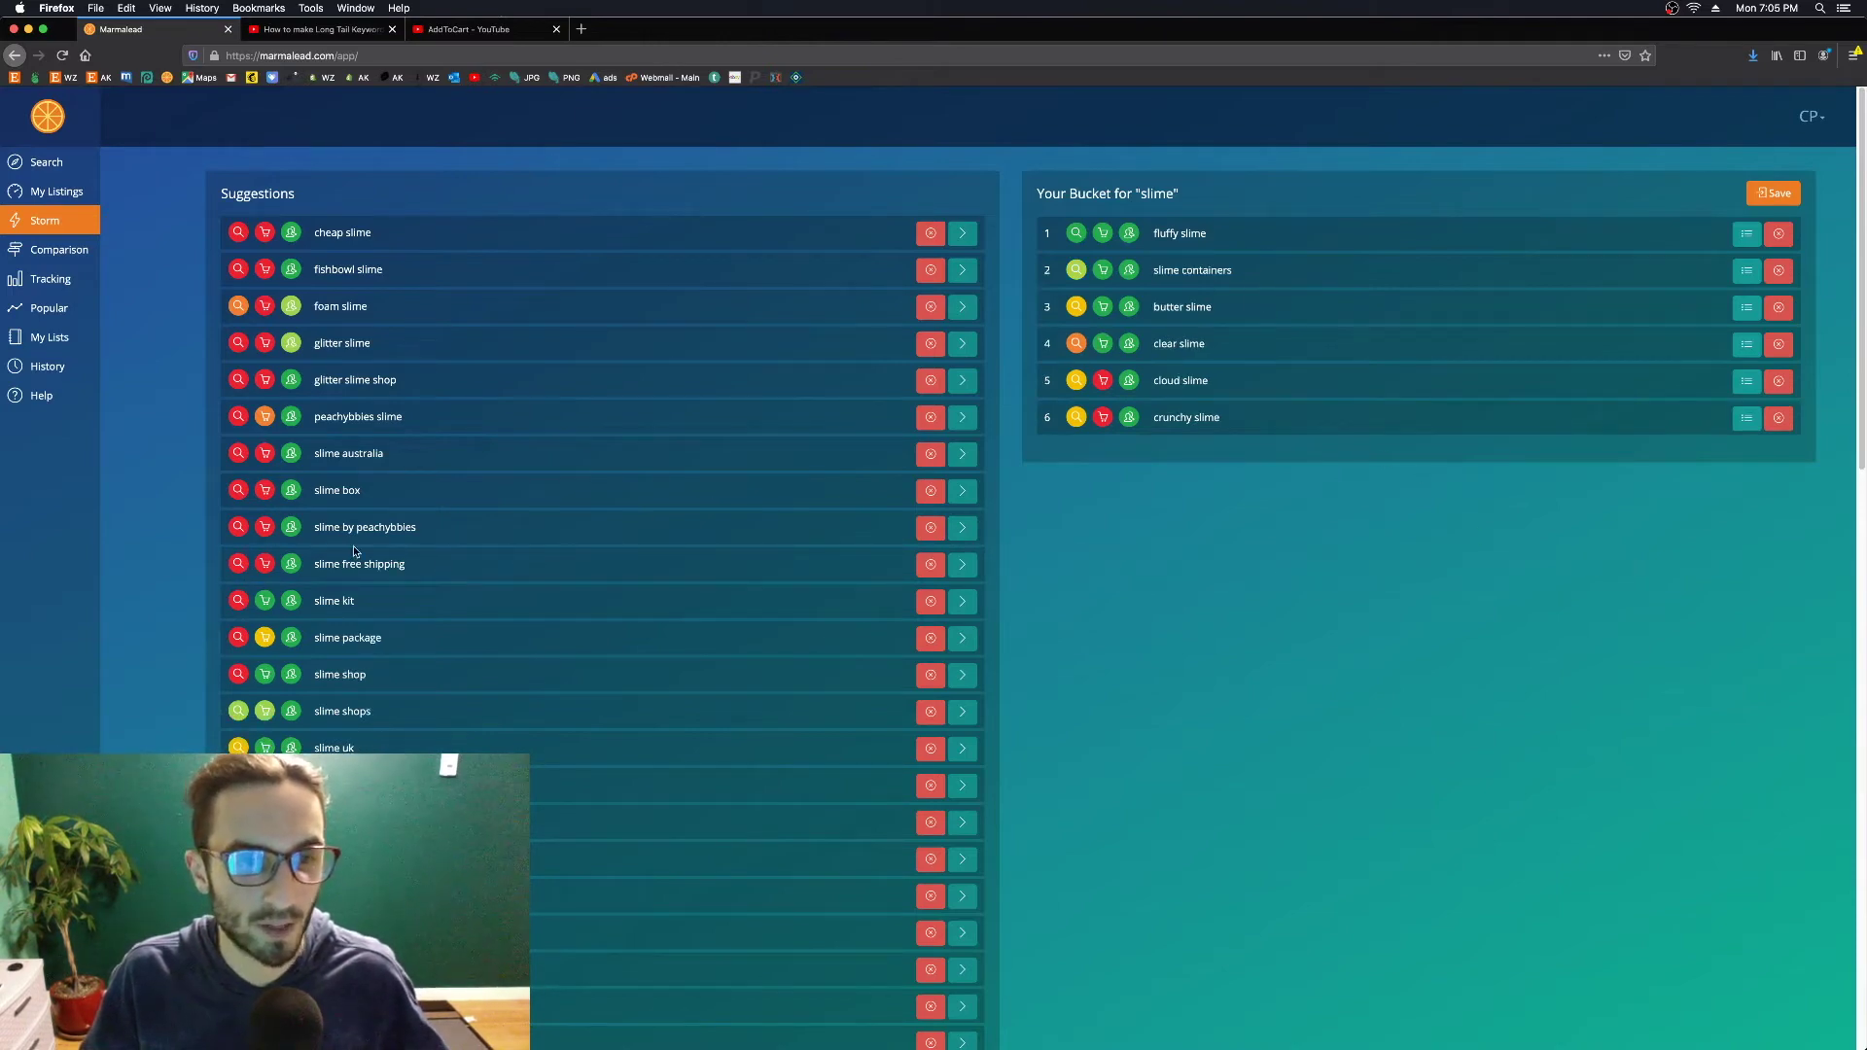
{"action": "scroll", "coordinate": [321, 569], "scroll_direction": "down", "scroll_amount": 2}
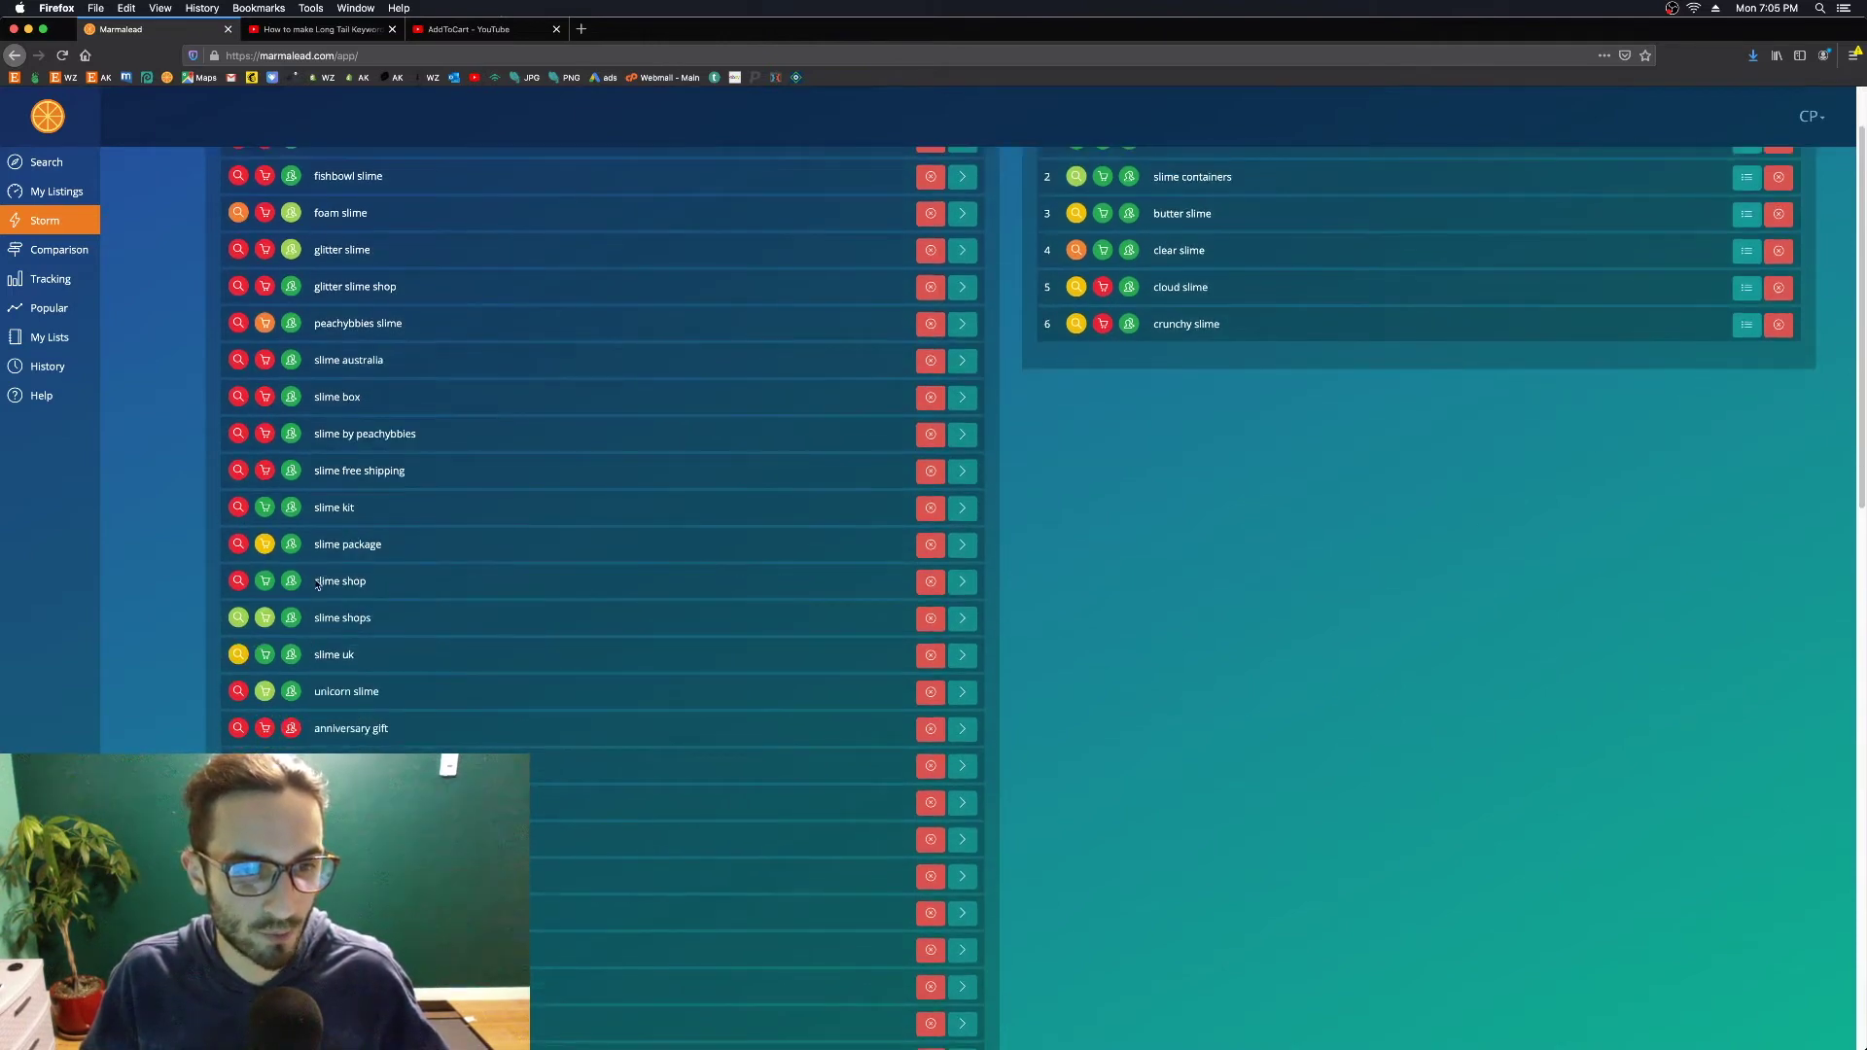
{"action": "left_click", "coordinate": [961, 618]}
Remove the unrelated suggestions baby yoda and fortnite, and check the rest of the suggestion list
{"action": "scroll", "coordinate": [788, 617], "scroll_direction": "down", "scroll_amount": 3}
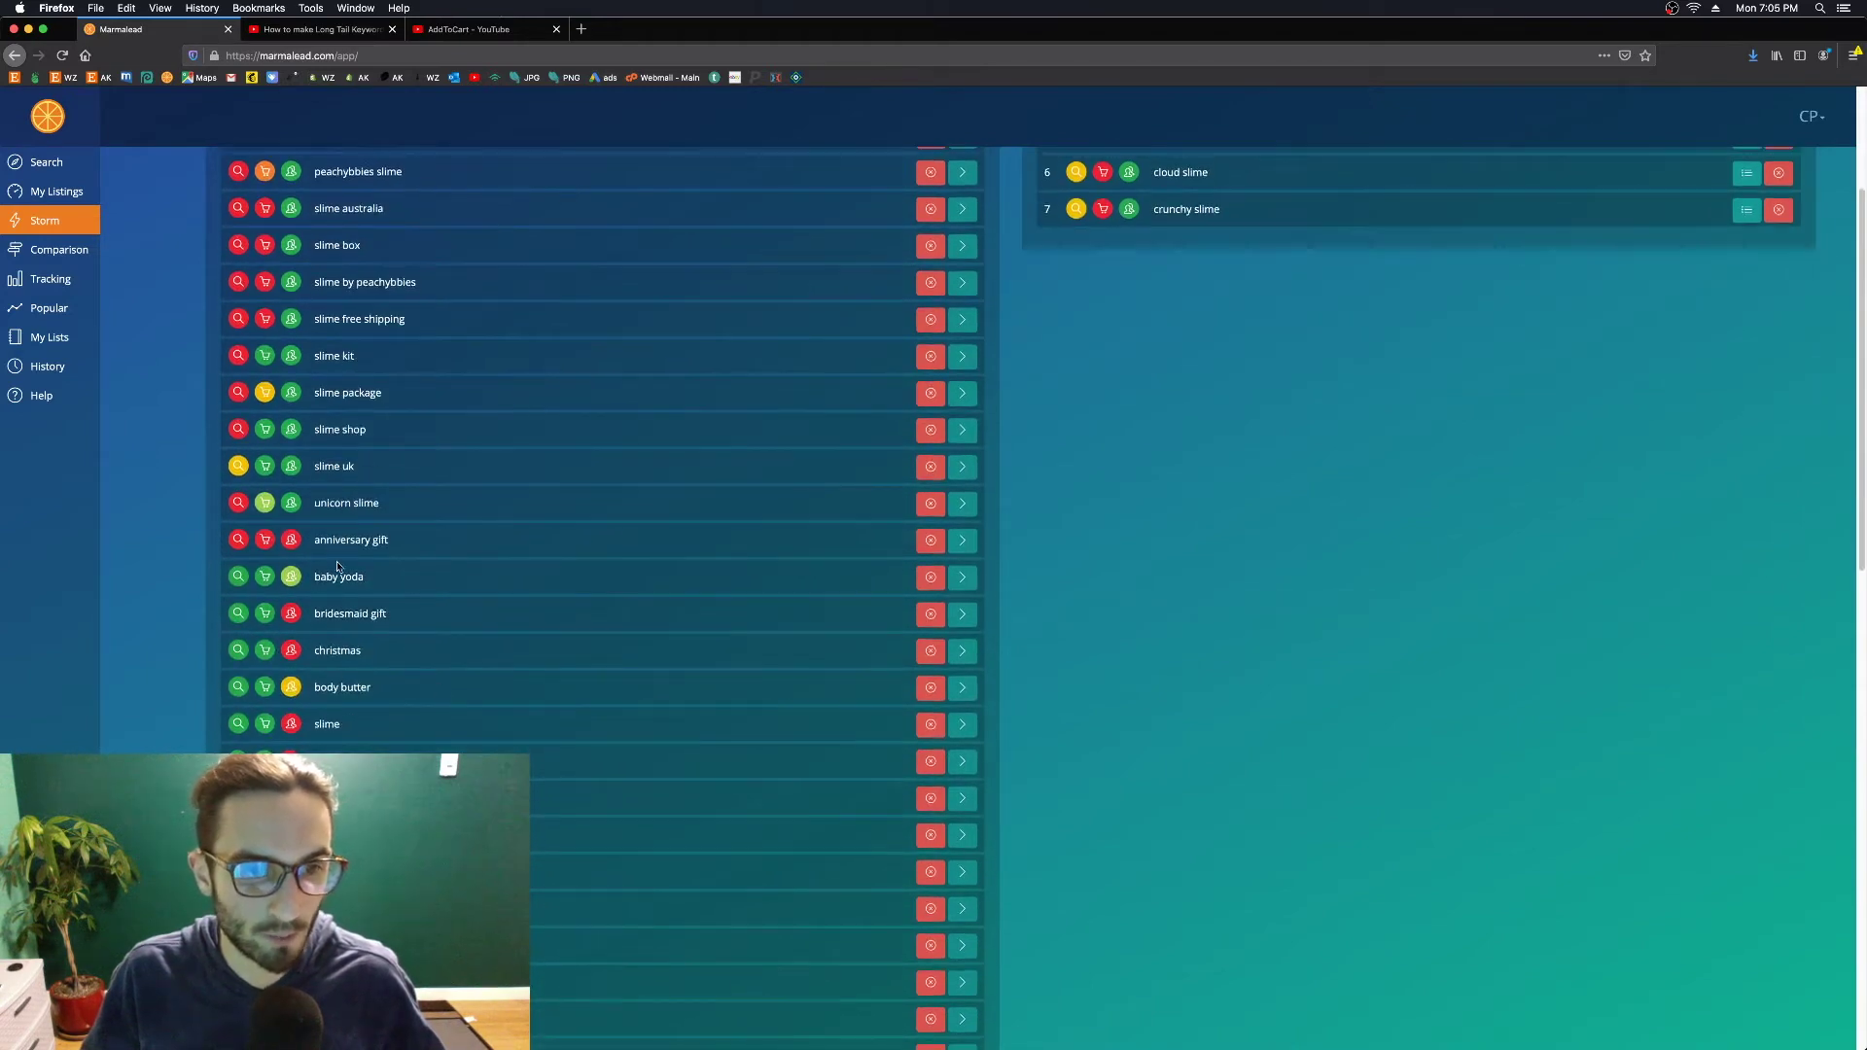
{"action": "left_click", "coordinate": [928, 579]}
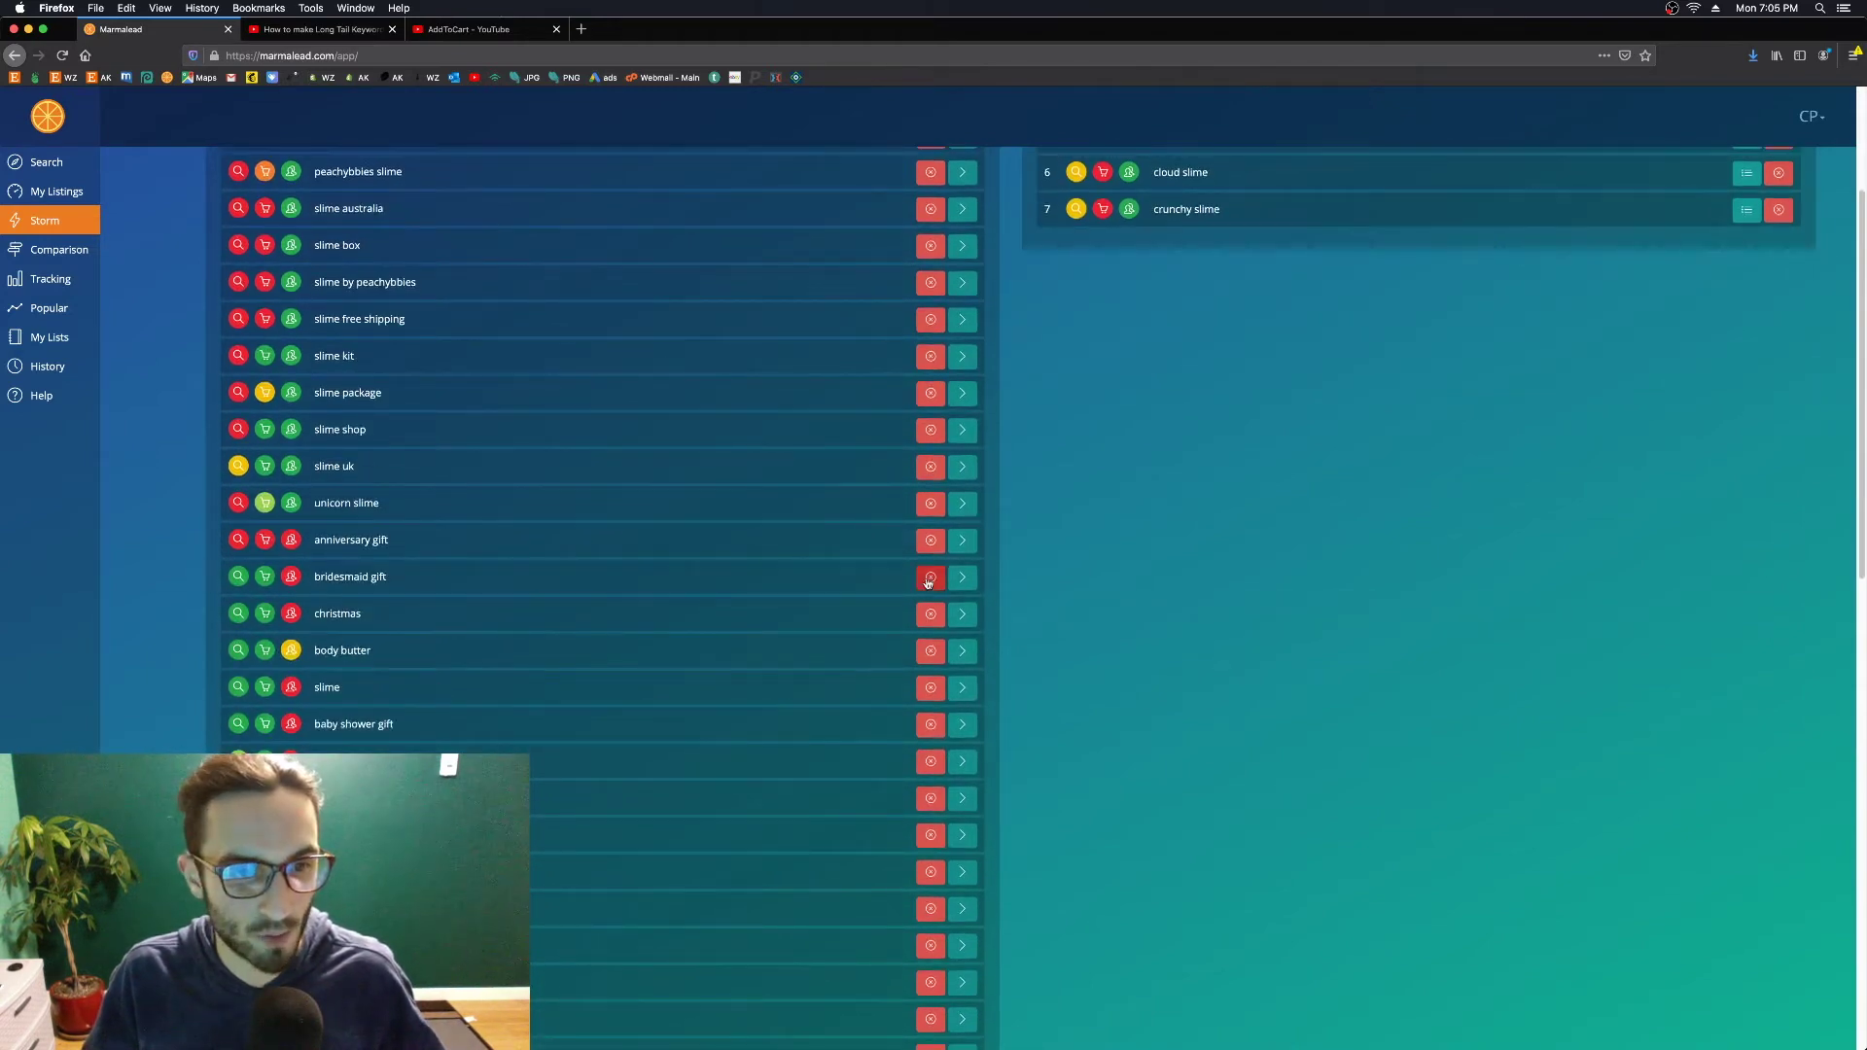
{"action": "scroll", "coordinate": [355, 722], "scroll_direction": "down", "scroll_amount": 2}
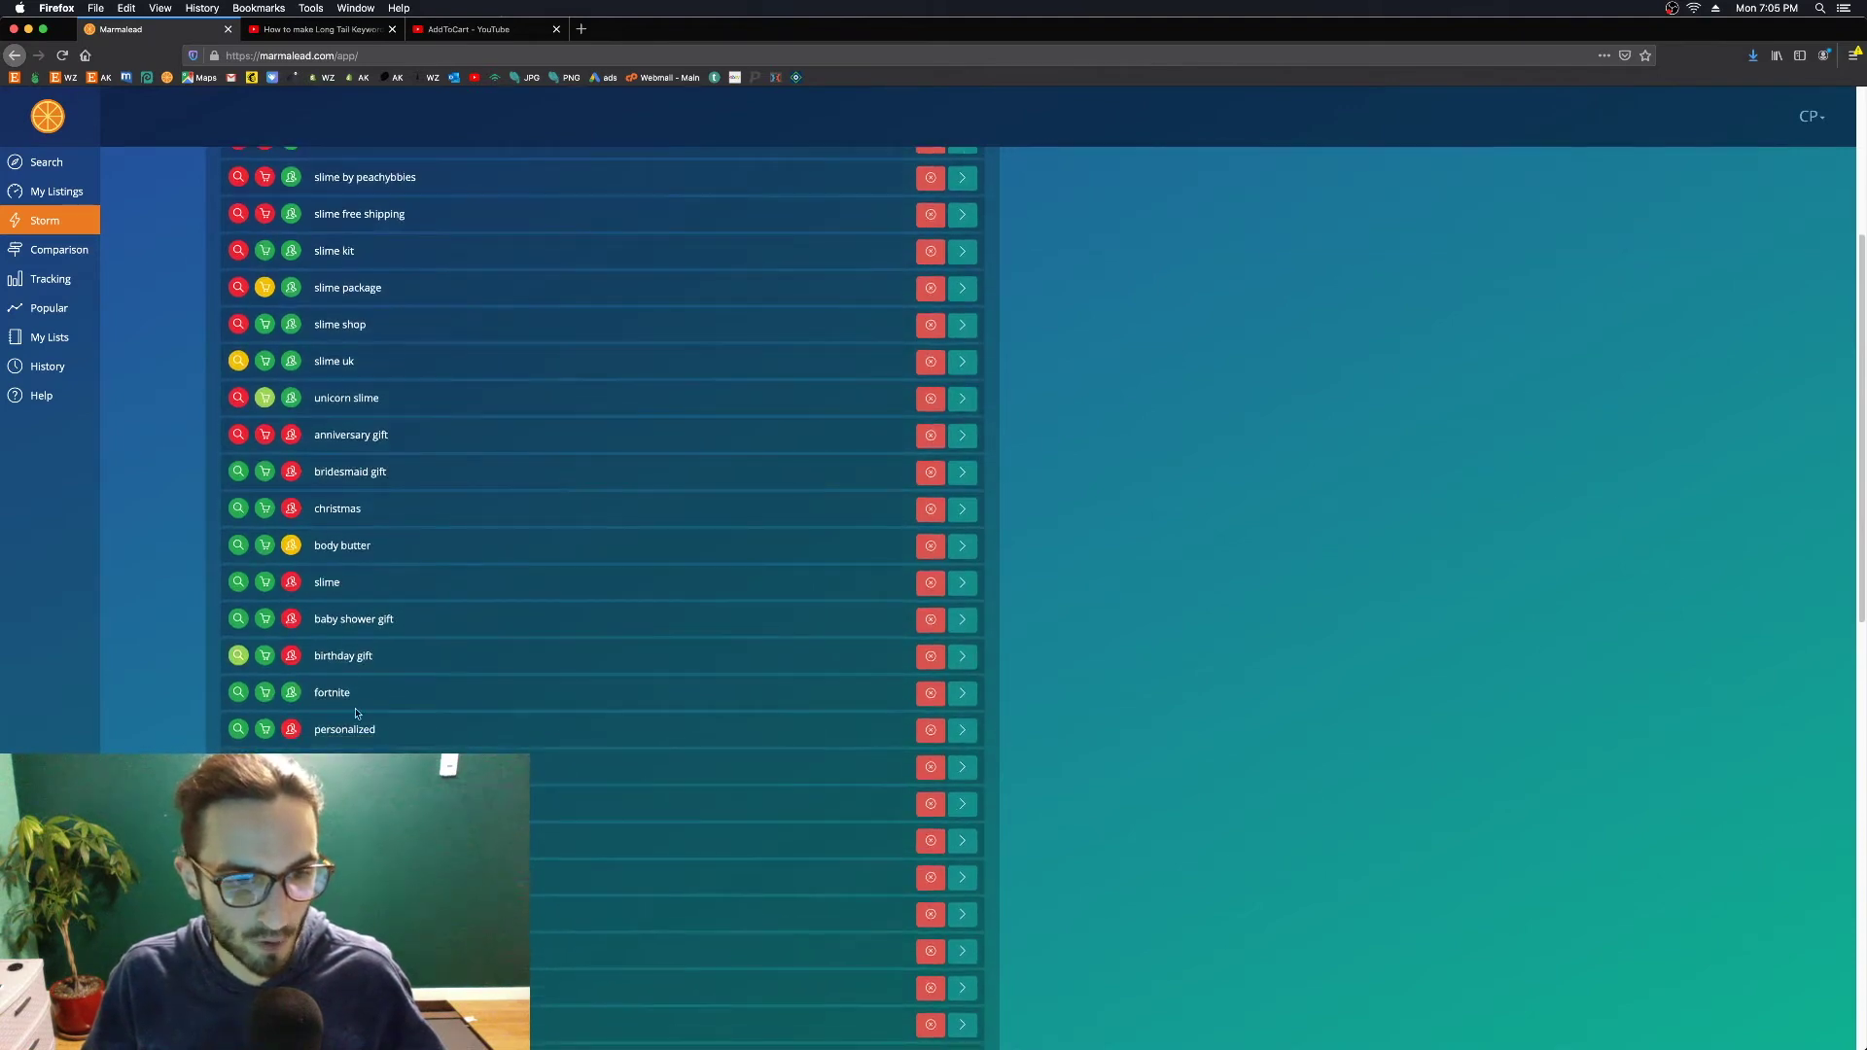
{"action": "left_click", "coordinate": [932, 693]}
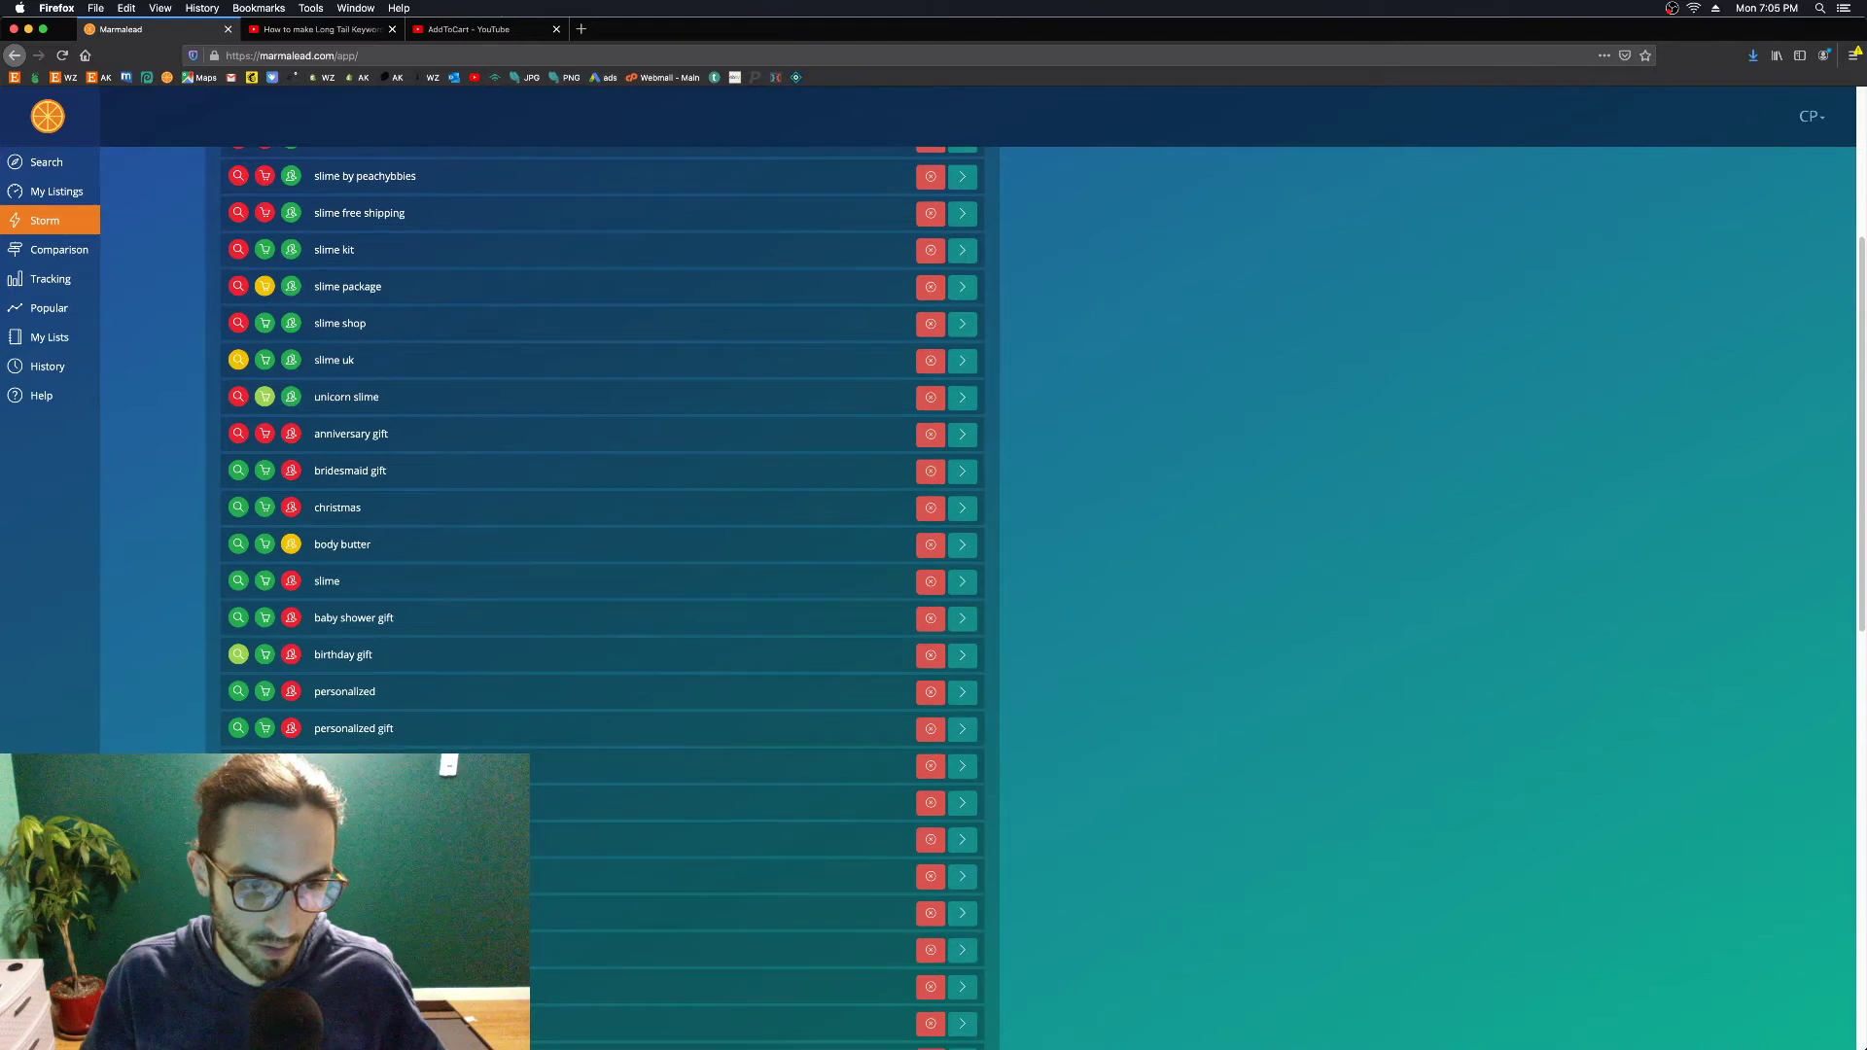
{"action": "scroll", "coordinate": [569, 834], "scroll_direction": "down", "scroll_amount": 2}
{"action": "scroll", "coordinate": [561, 860], "scroll_direction": "up", "scroll_amount": 9}
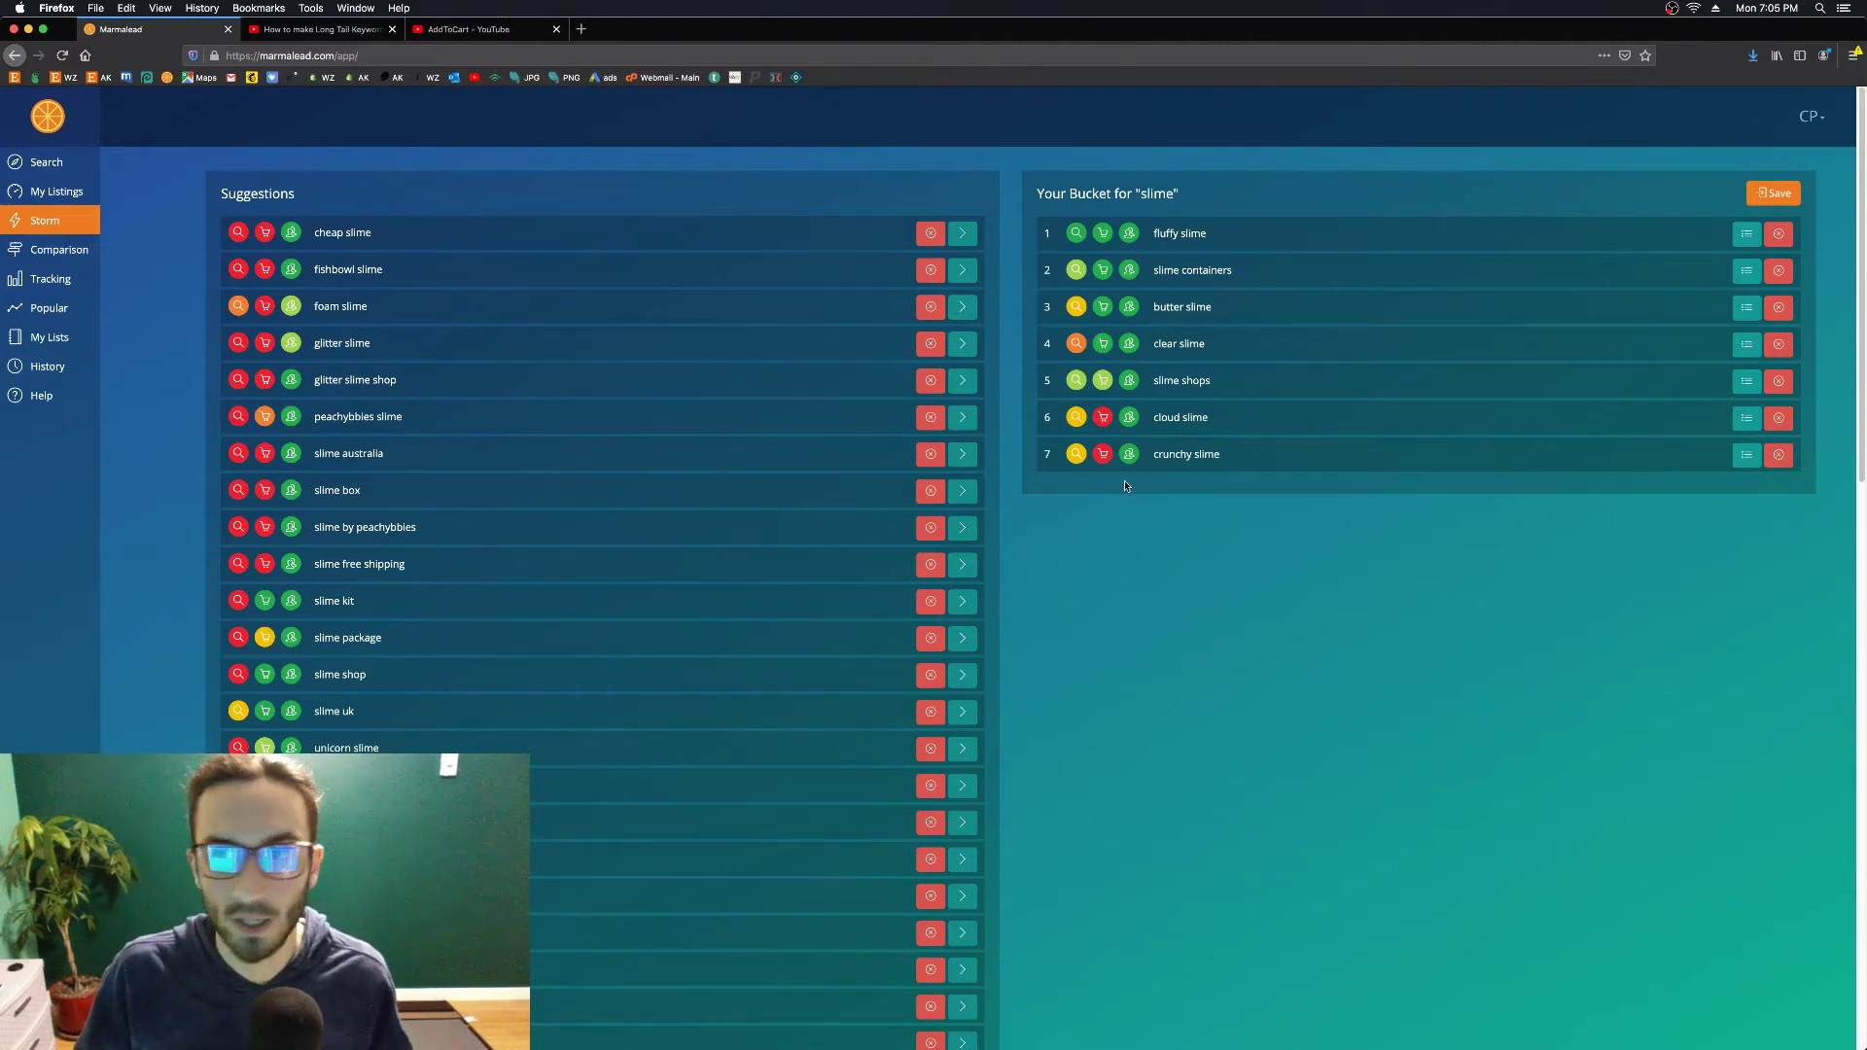
{"action": "left_click", "coordinate": [41, 224]}
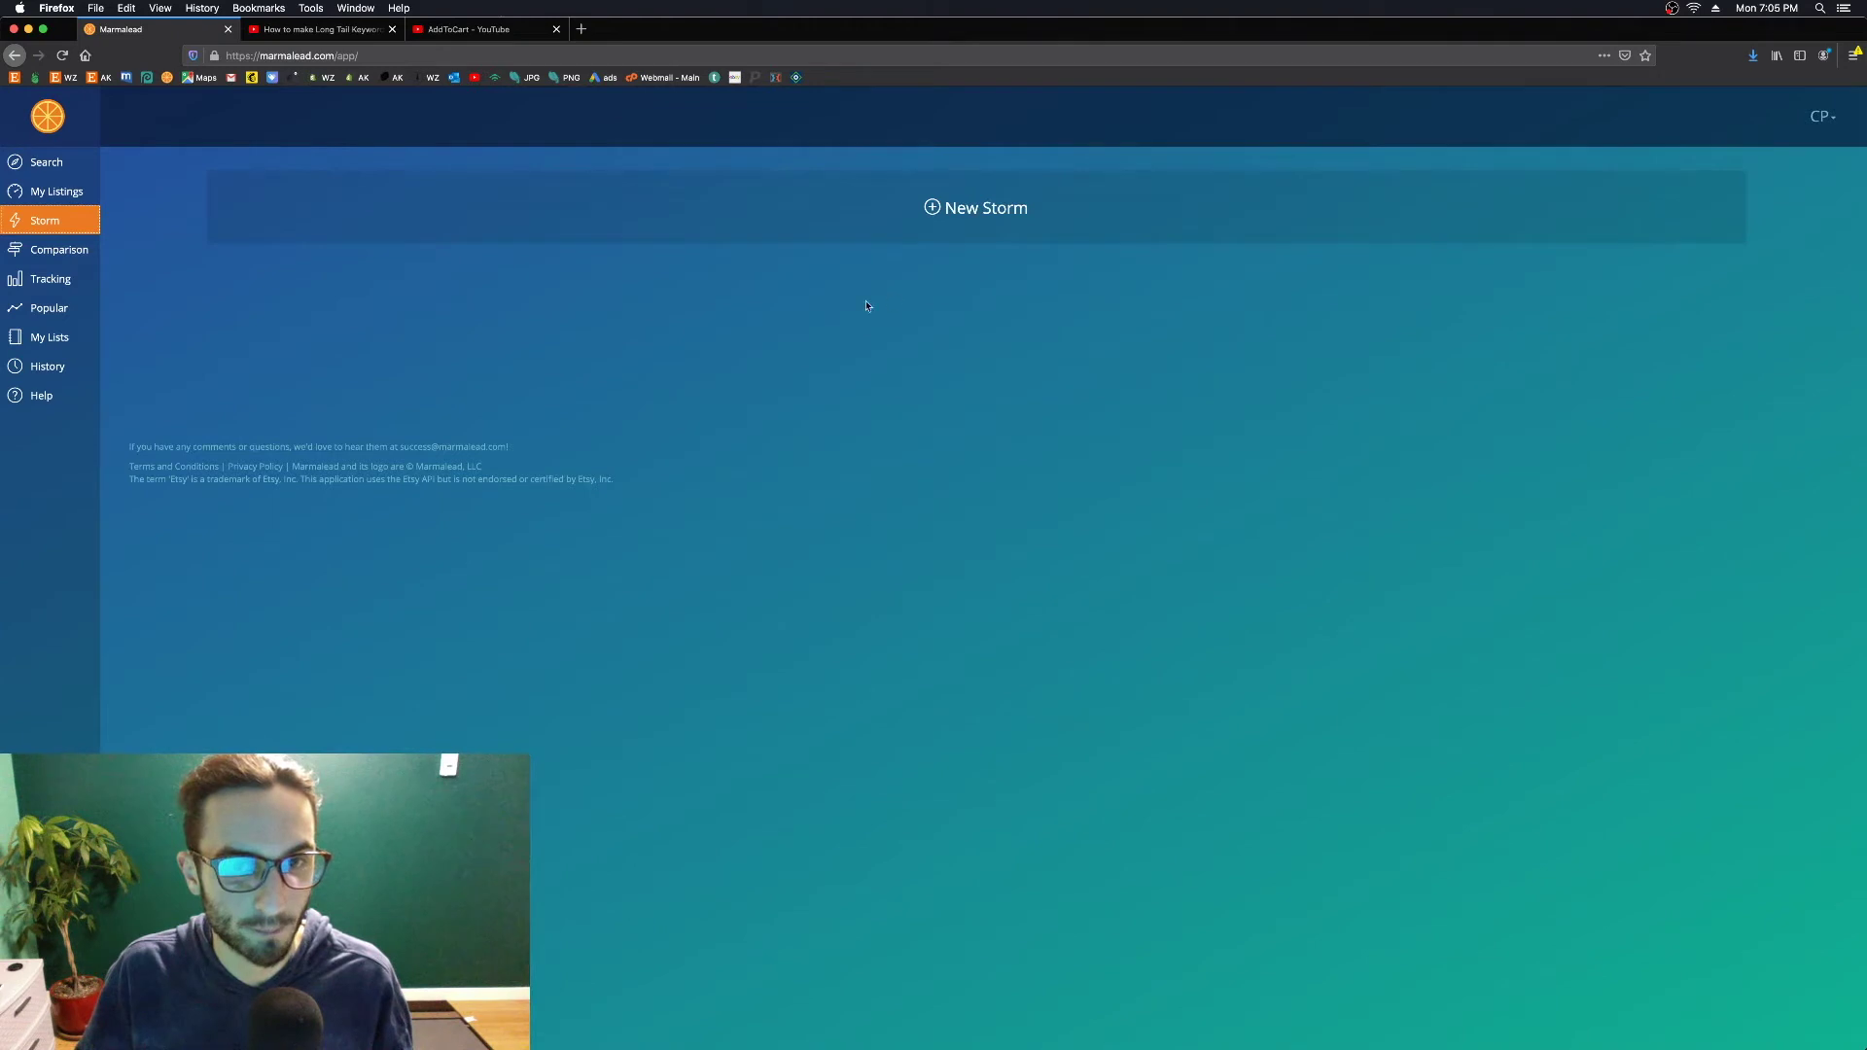
{"action": "left_click", "coordinate": [992, 208]}
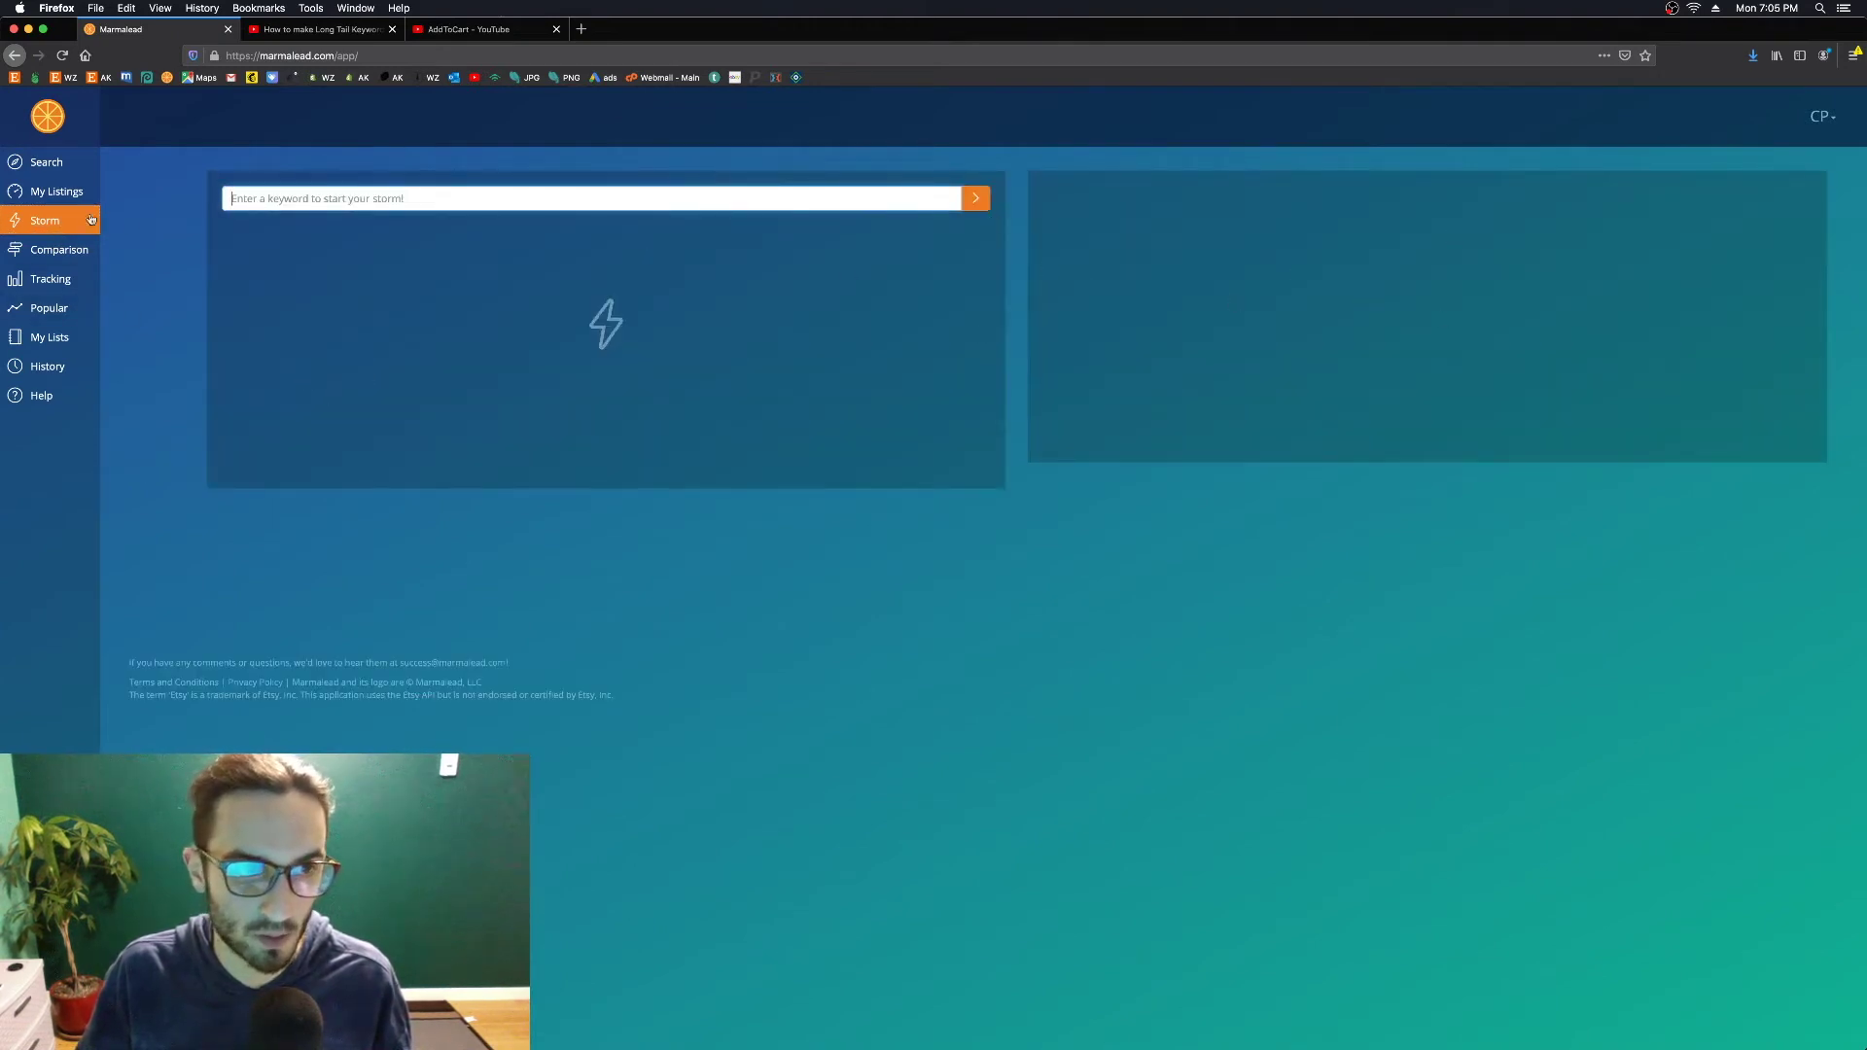
{"action": "left_click", "coordinate": [29, 220]}
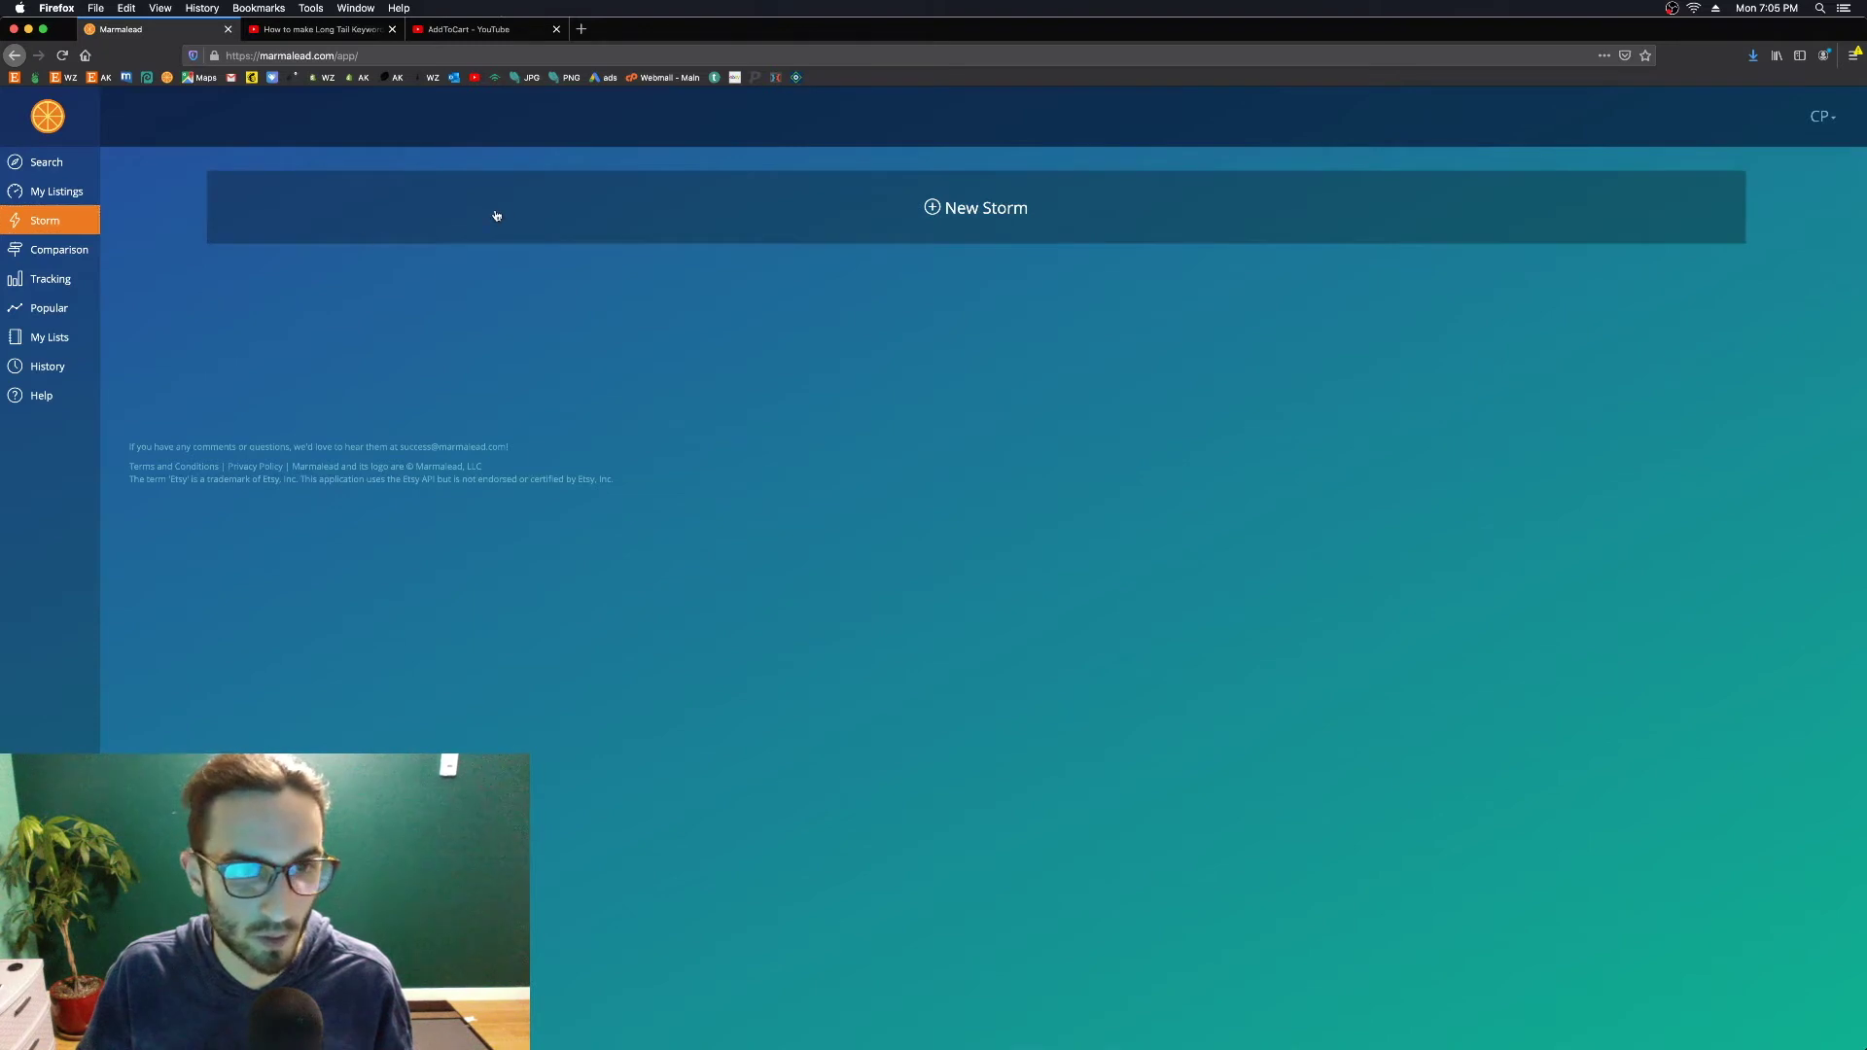
{"action": "left_click", "coordinate": [496, 215]}
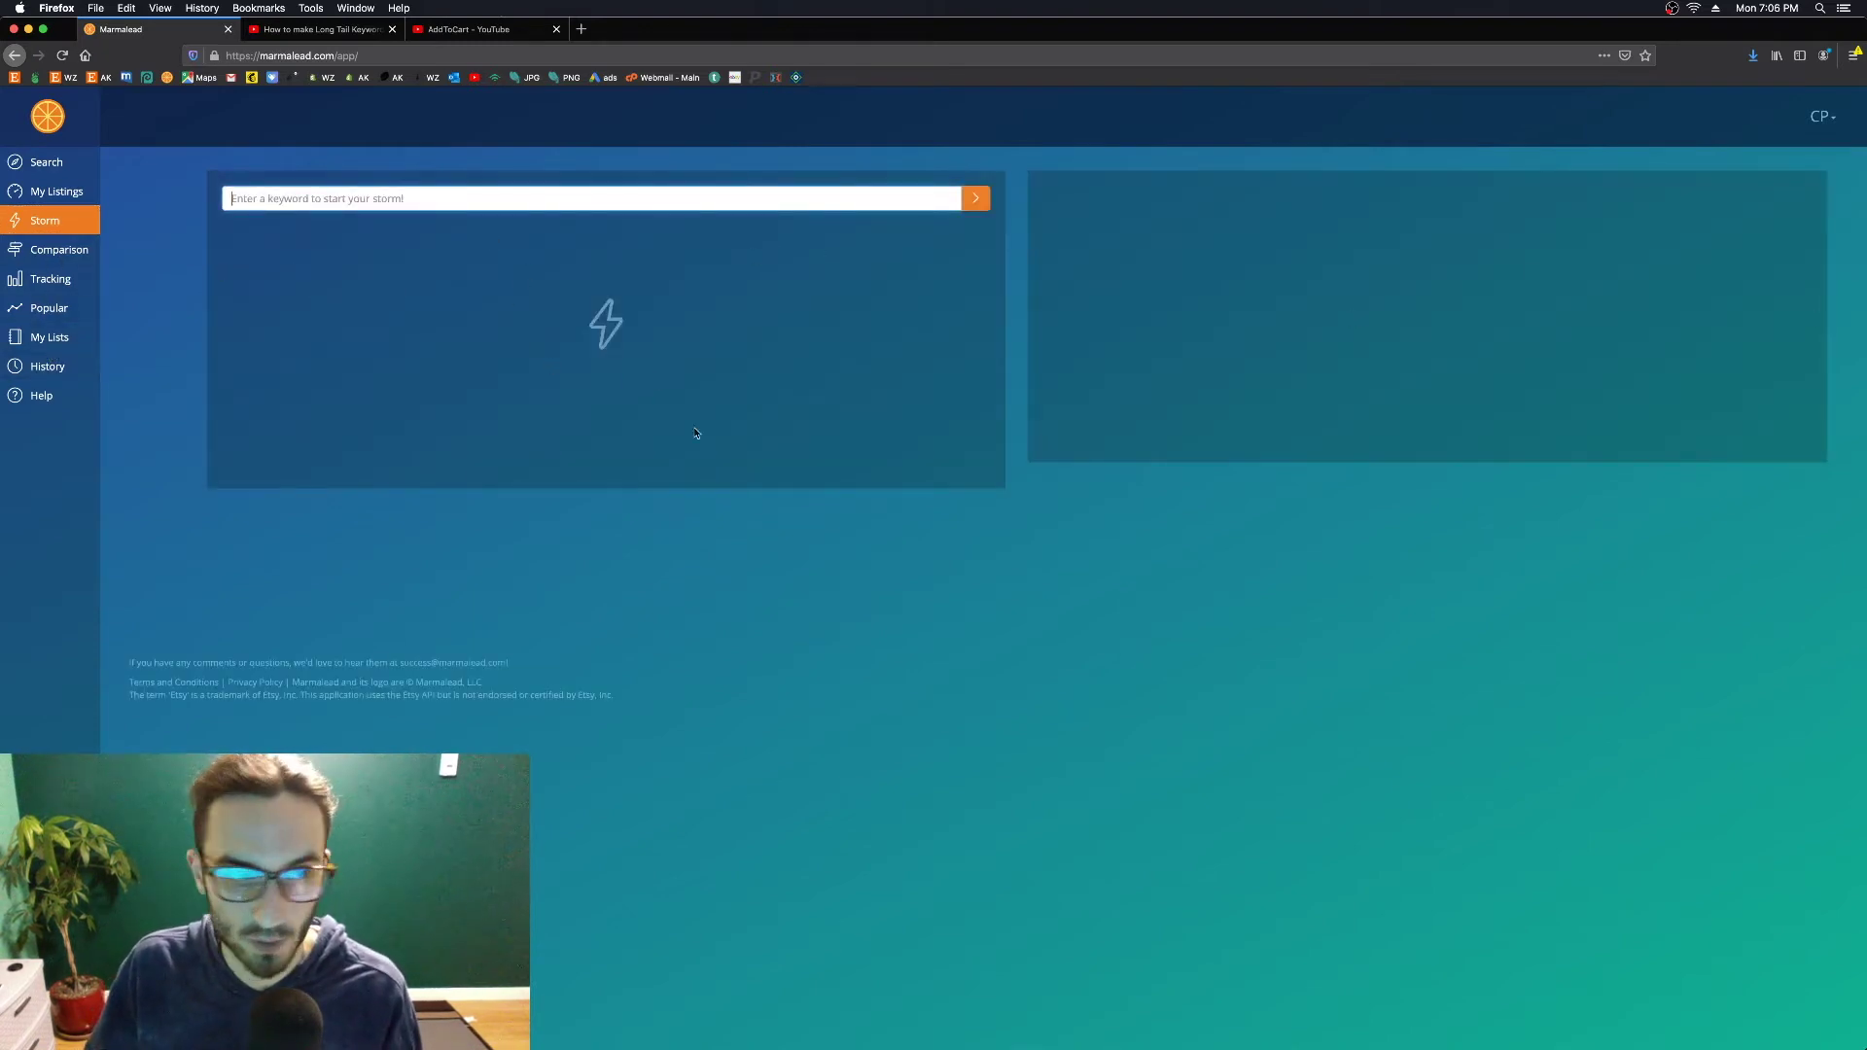
{"action": "left_click", "coordinate": [50, 251]}
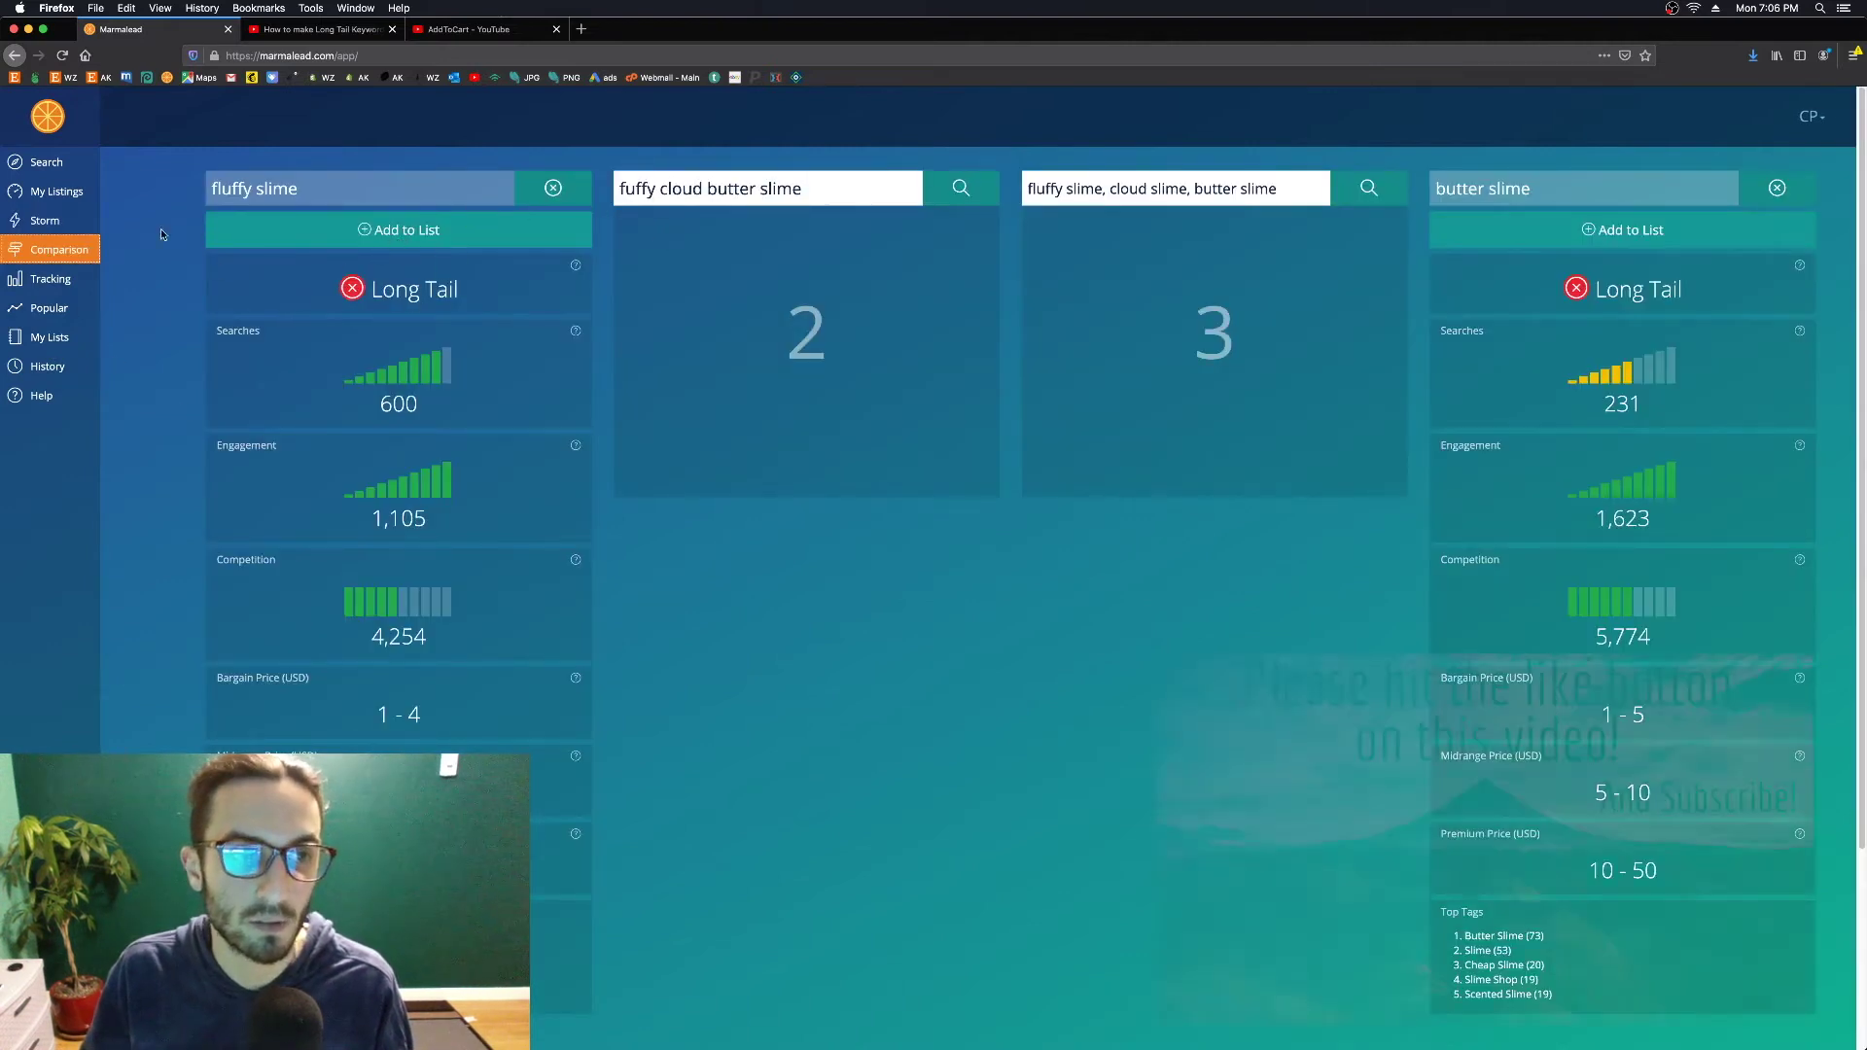
Return to the baby yoda keyword search results and save the keyword to the keyword list
{"action": "left_click", "coordinate": [47, 163]}
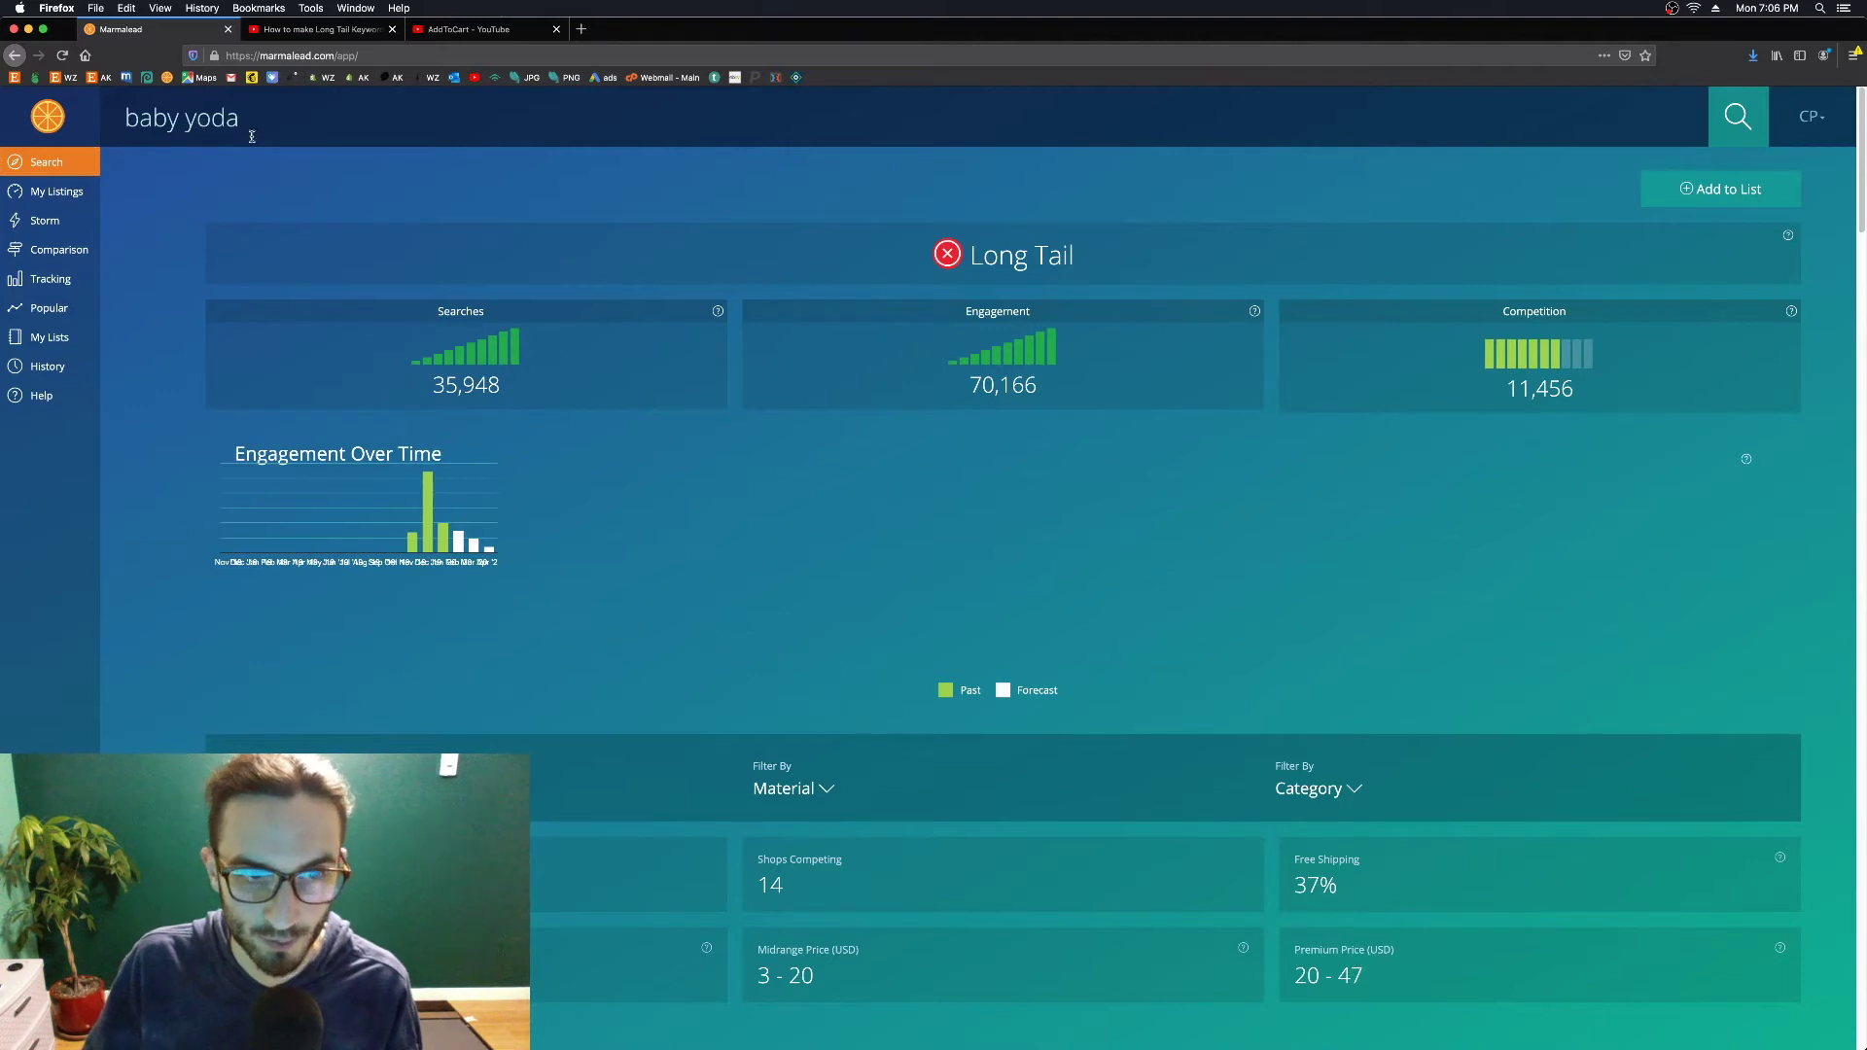
{"action": "left_click", "coordinate": [1707, 203]}
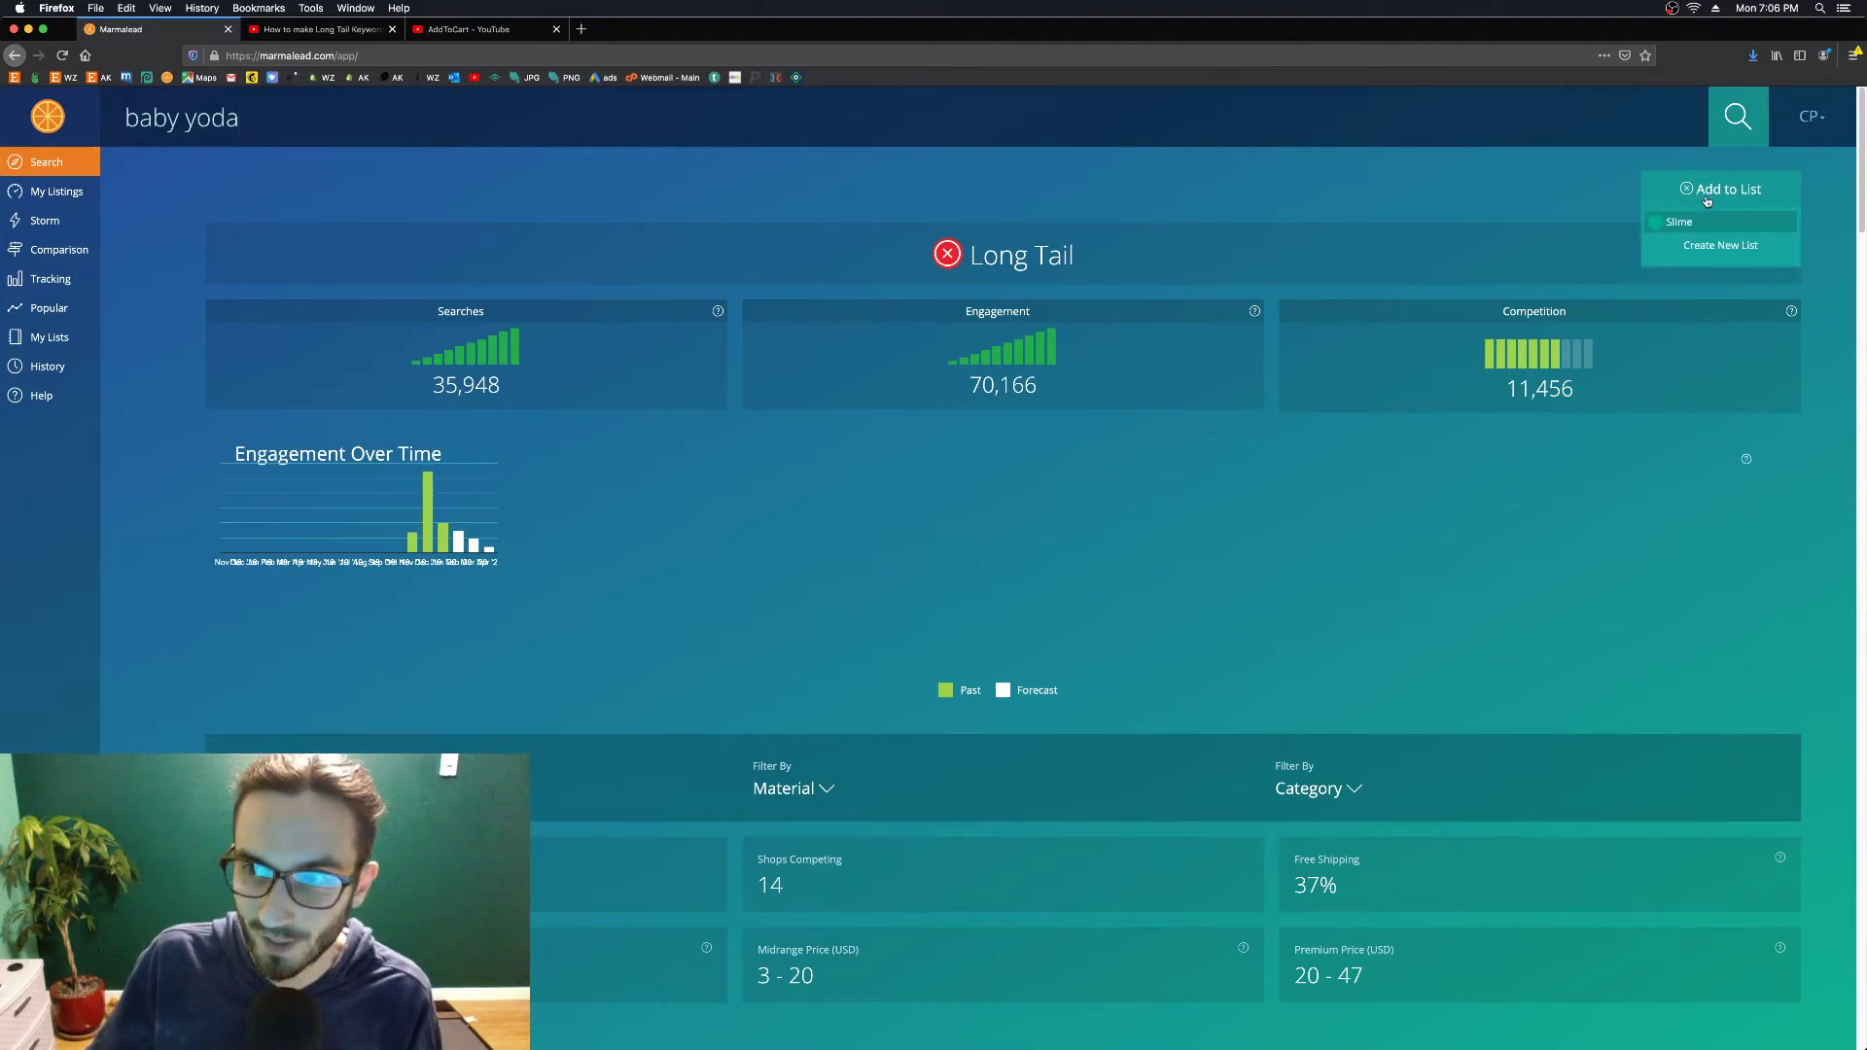
{"action": "left_click", "coordinate": [1718, 238]}
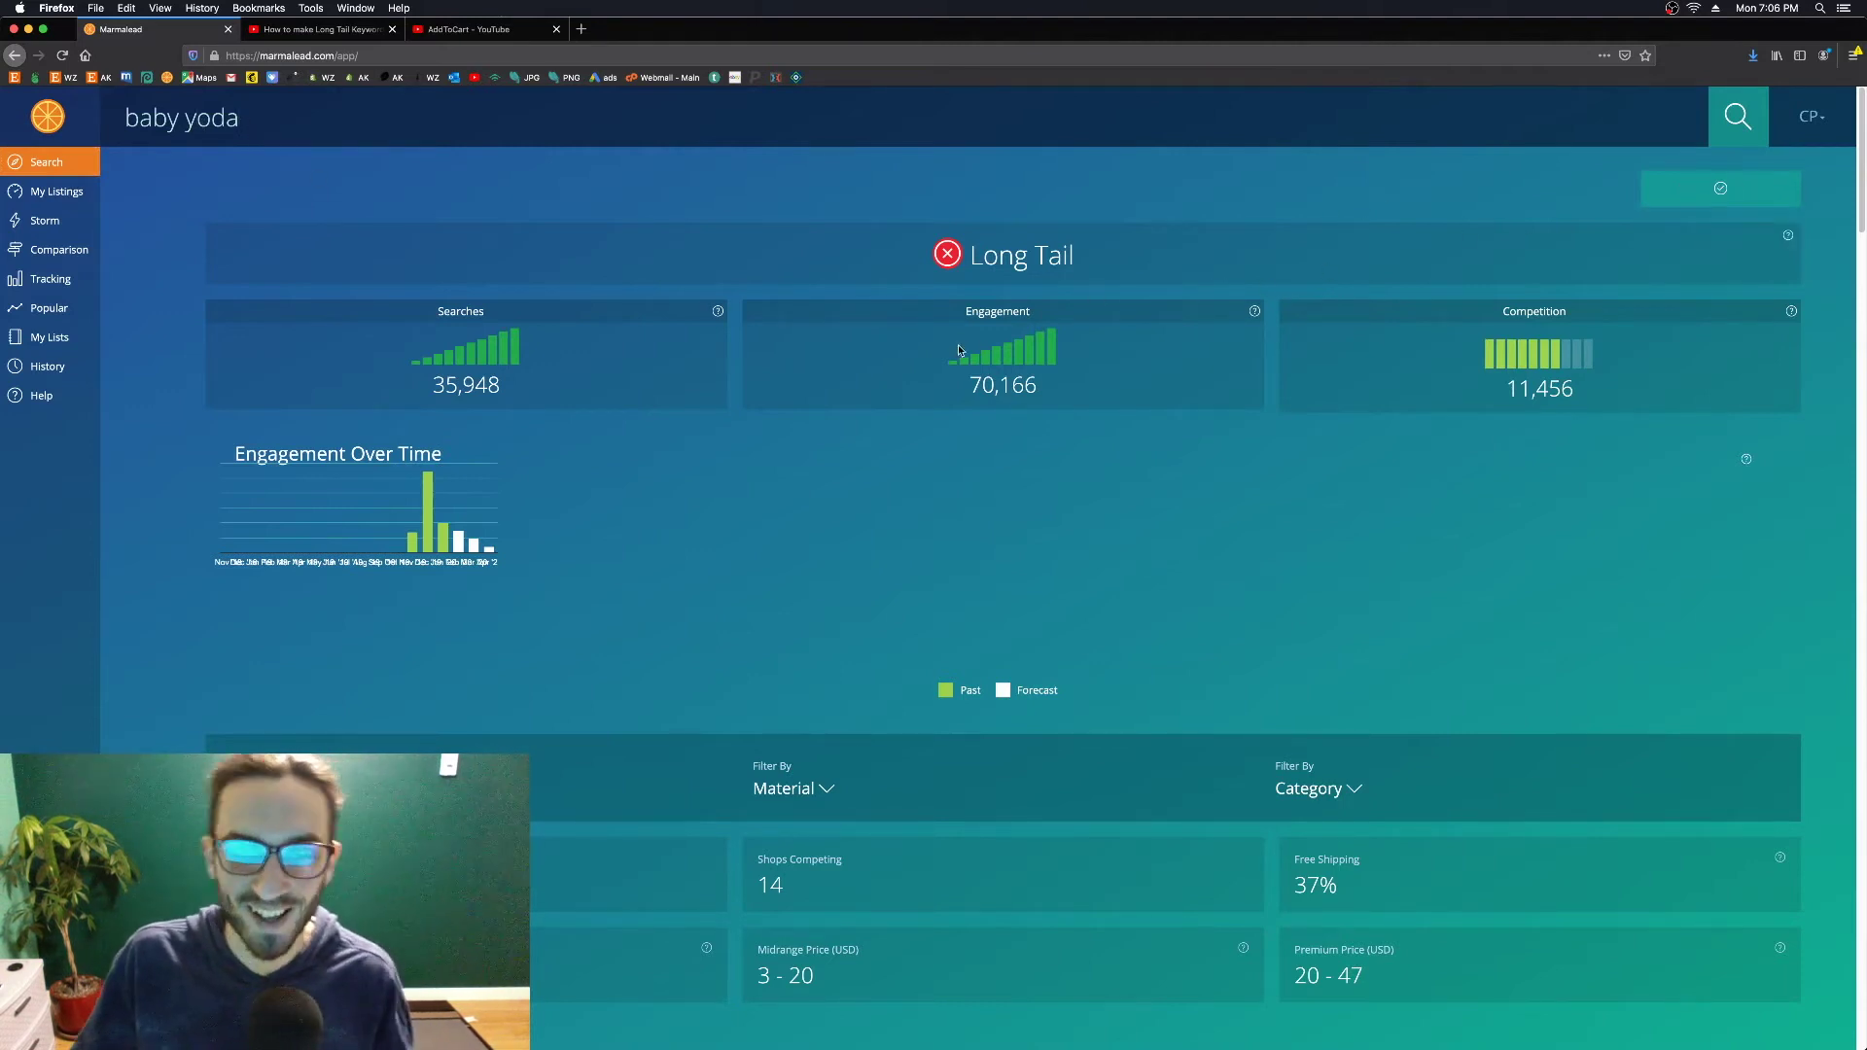
Examine the baby yoda search results, including sample listings, popular tags, similar shopper searches and long tail alternatives
{"action": "left_click", "coordinate": [45, 221]}
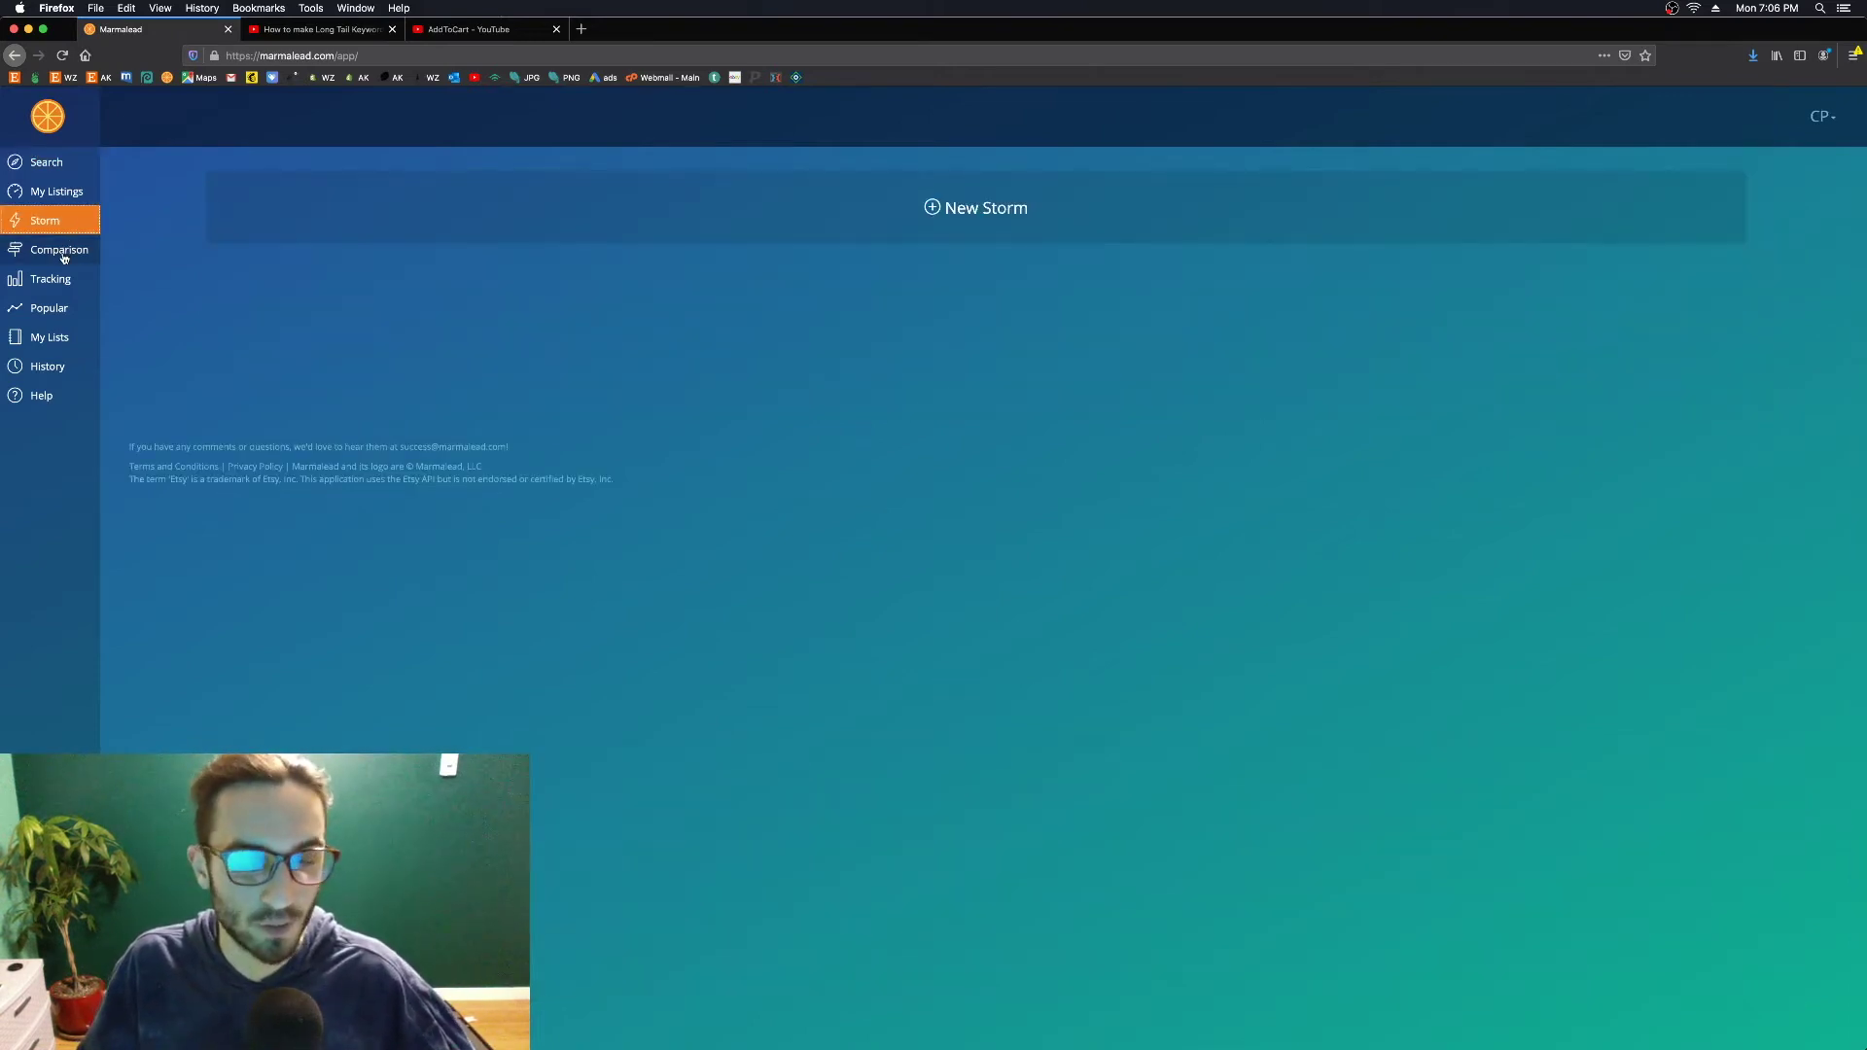
{"action": "left_click", "coordinate": [78, 249]}
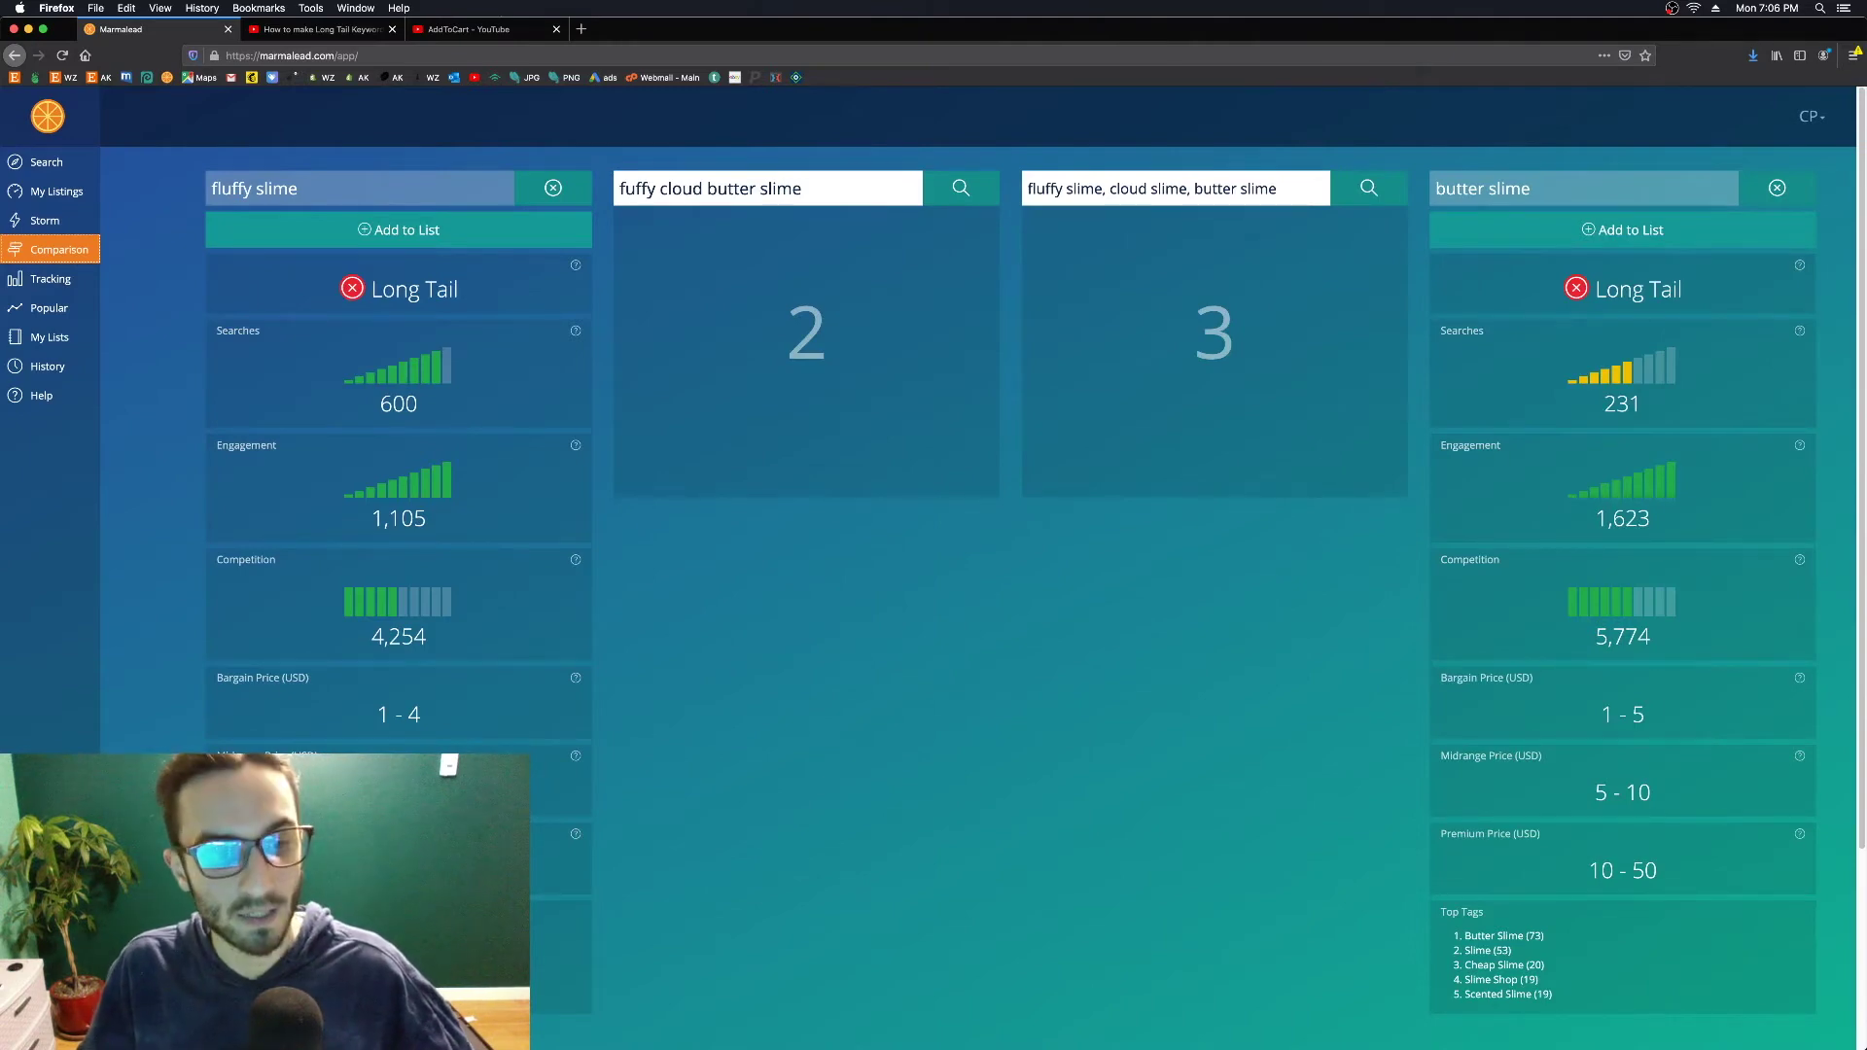
{"action": "left_click", "coordinate": [45, 162]}
{"action": "scroll", "coordinate": [977, 532], "scroll_direction": "down", "scroll_amount": 20}
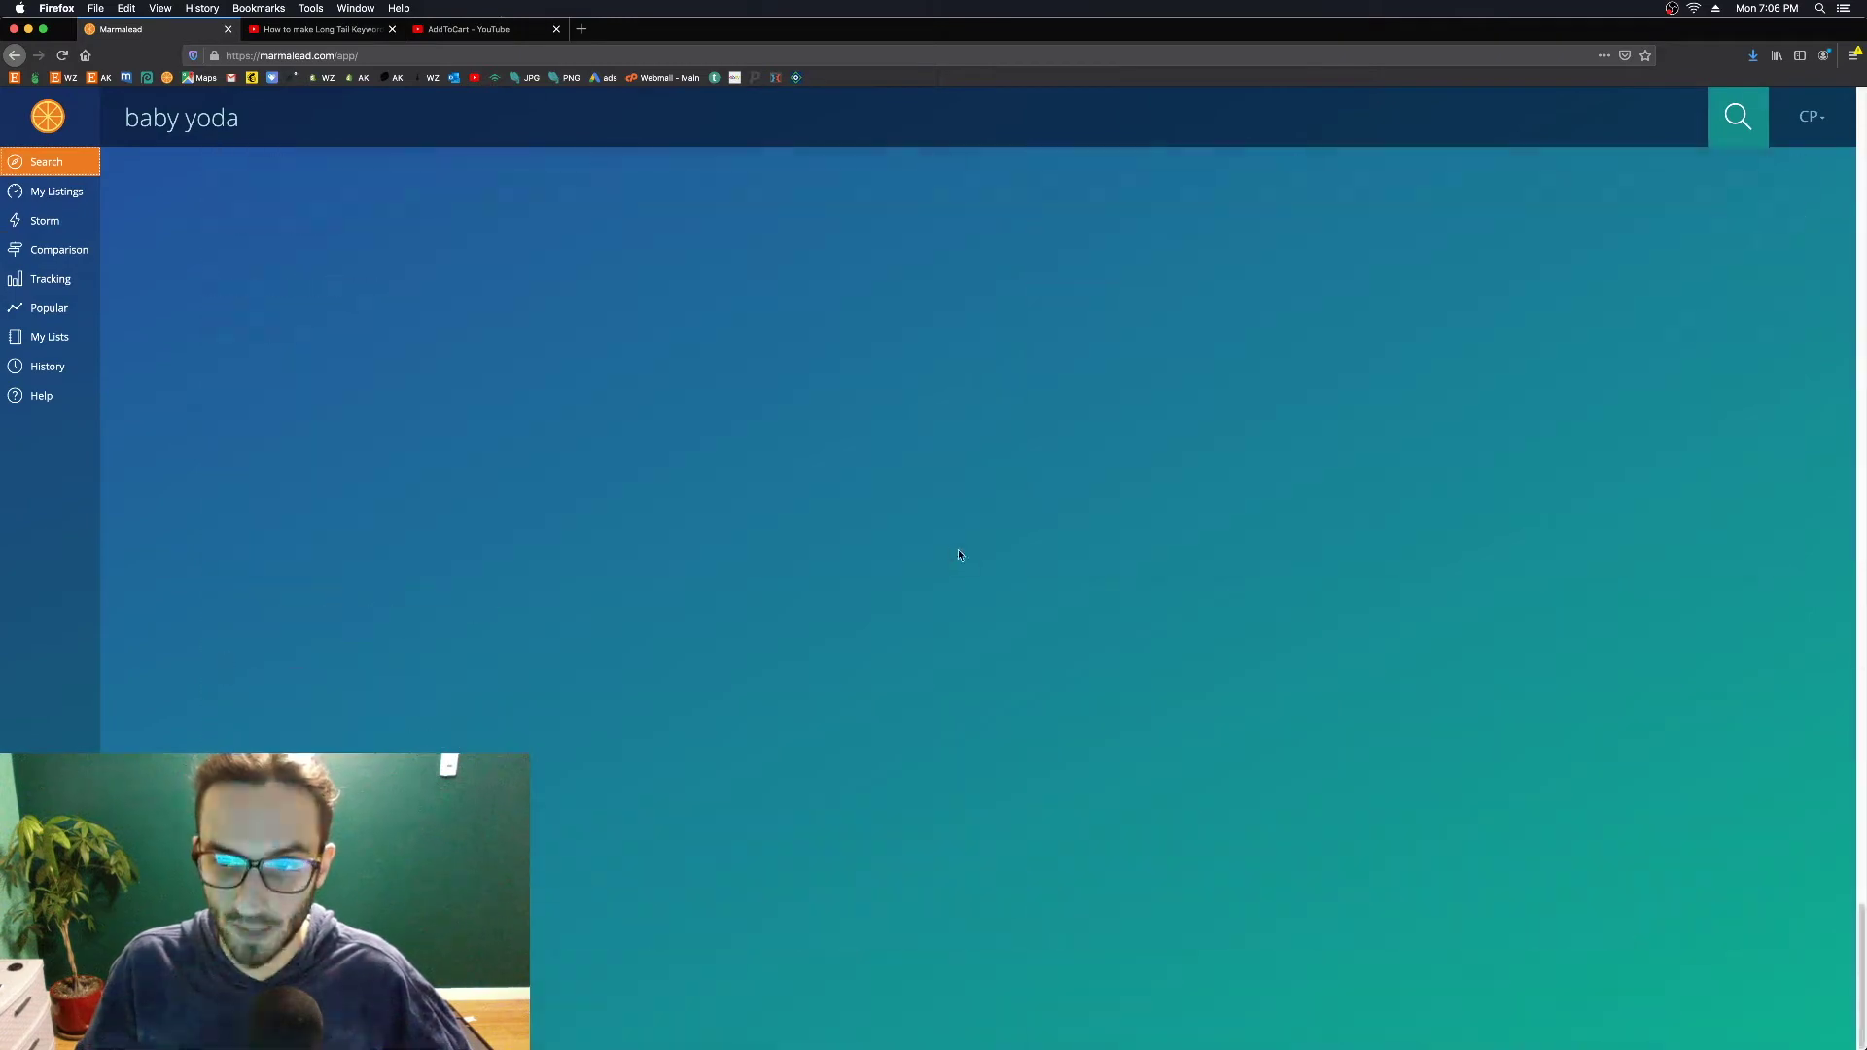
{"action": "scroll", "coordinate": [912, 517], "scroll_direction": "up", "scroll_amount": 10}
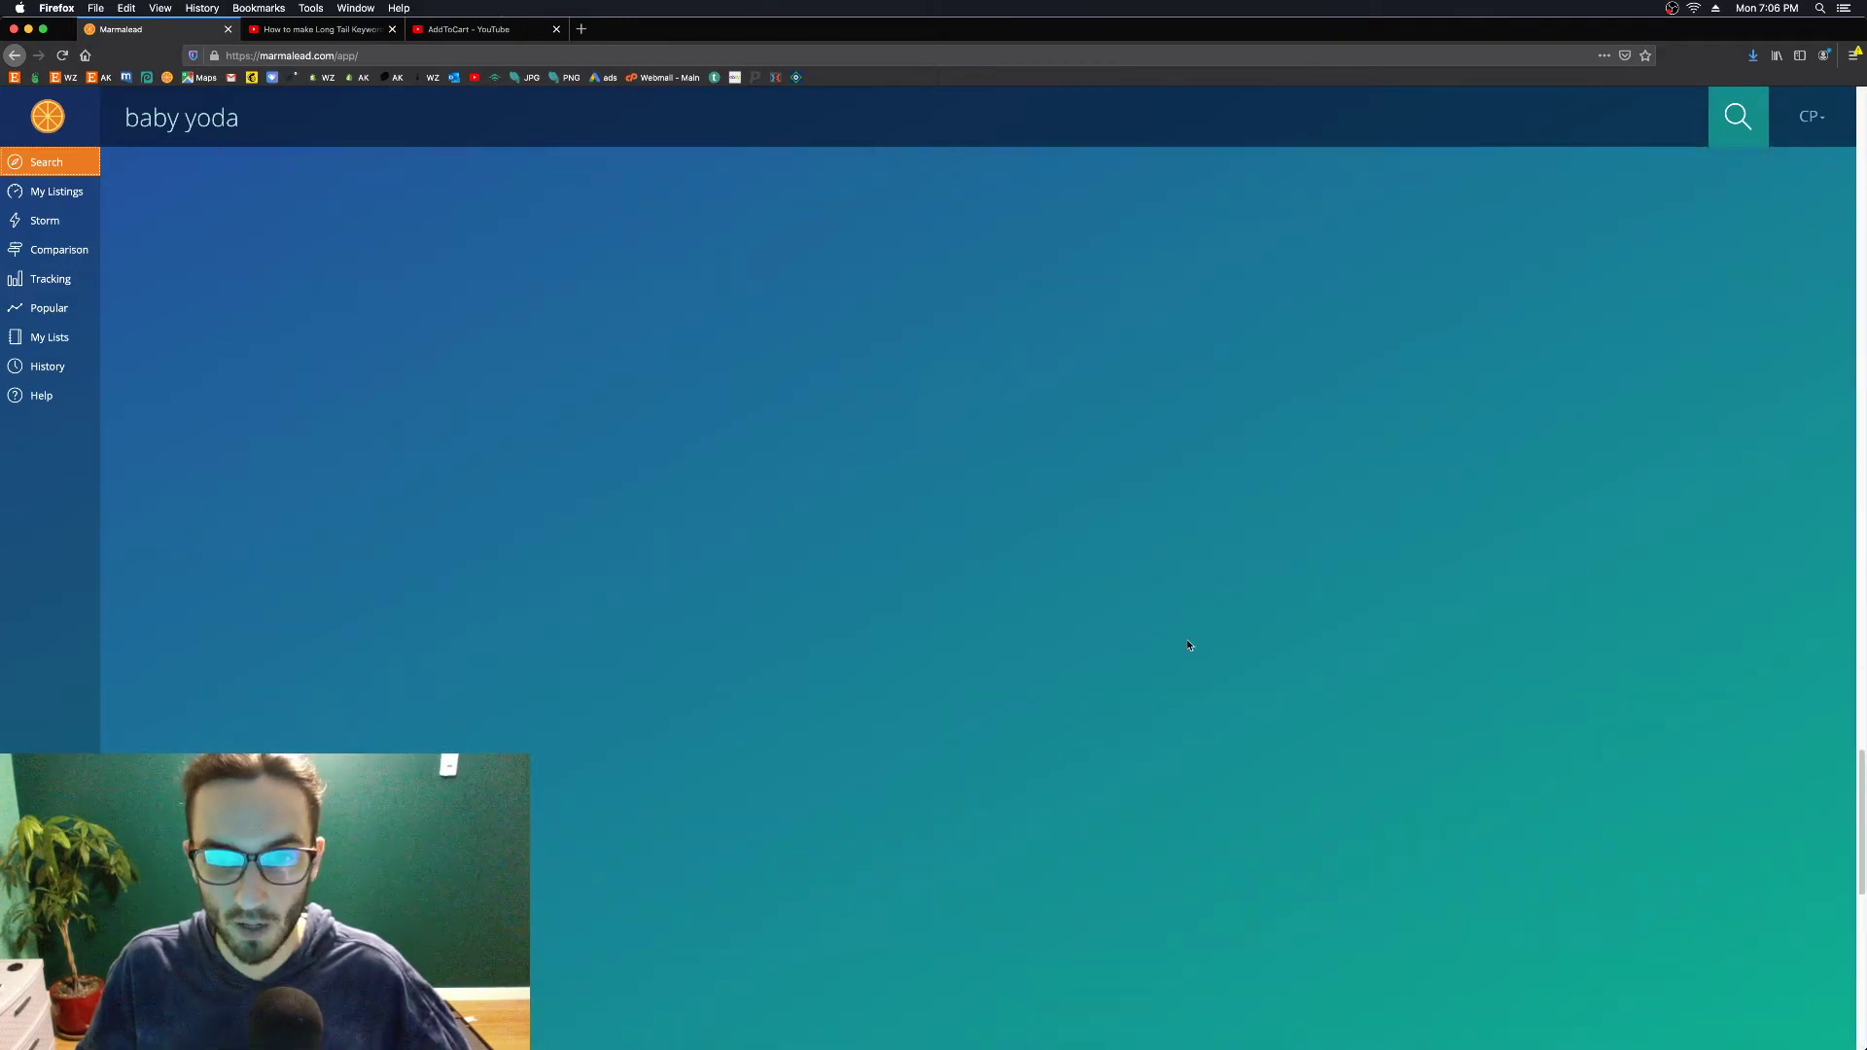
{"action": "scroll", "coordinate": [725, 478], "scroll_direction": "up", "scroll_amount": 7}
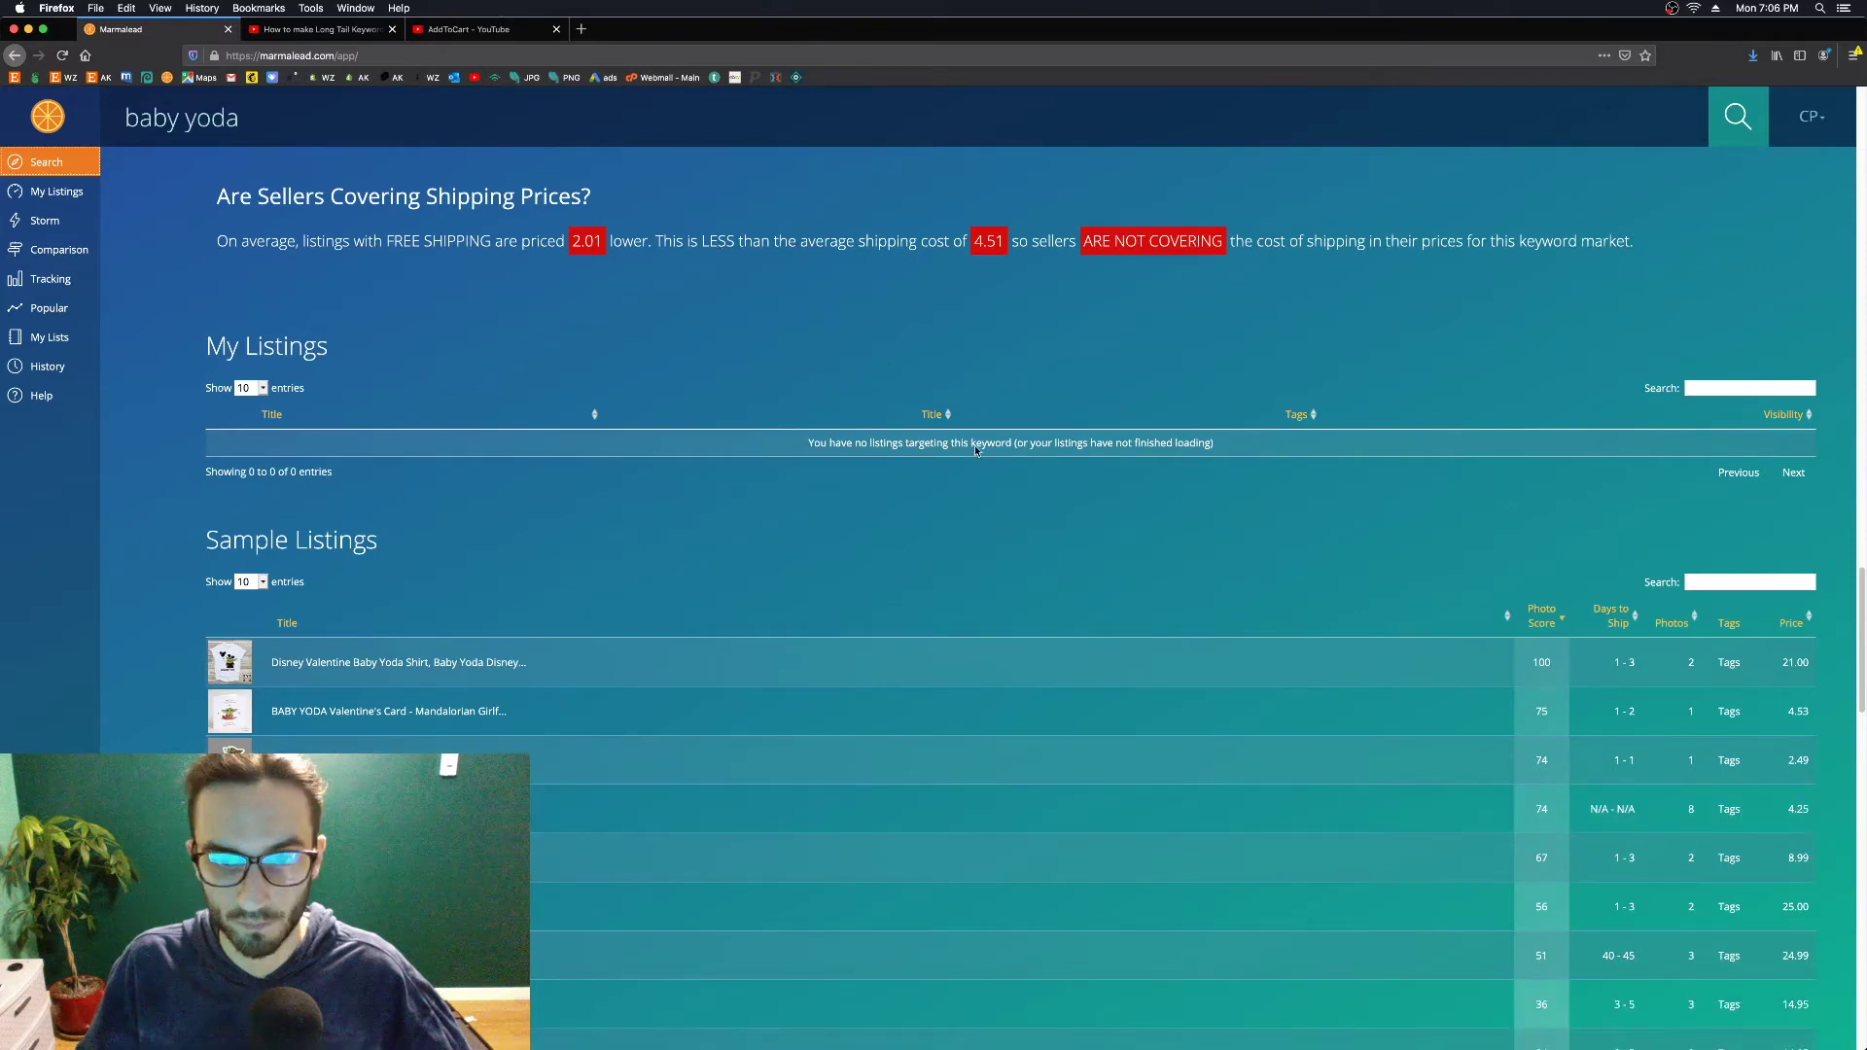
{"action": "scroll", "coordinate": [914, 706], "scroll_direction": "down", "scroll_amount": 6}
{"action": "scroll", "coordinate": [913, 706], "scroll_direction": "down", "scroll_amount": 4}
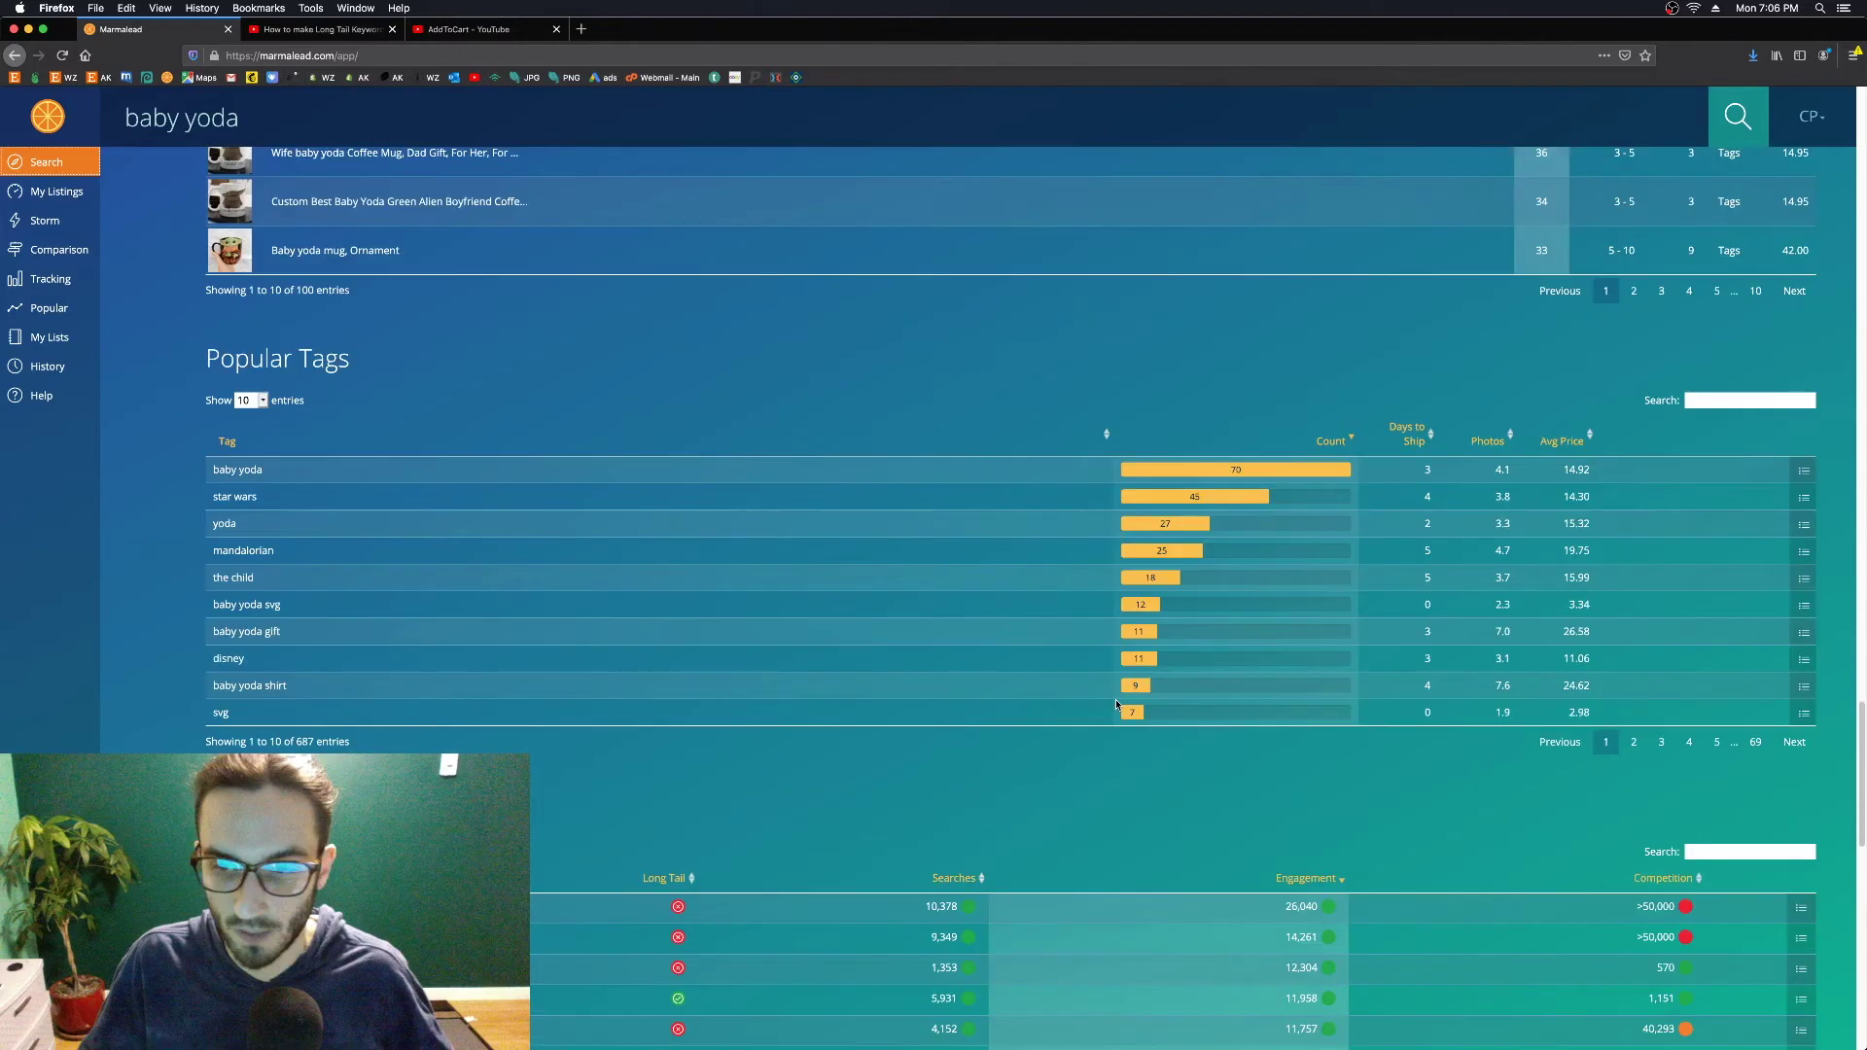
{"action": "scroll", "coordinate": [1119, 701], "scroll_direction": "down", "scroll_amount": 2}
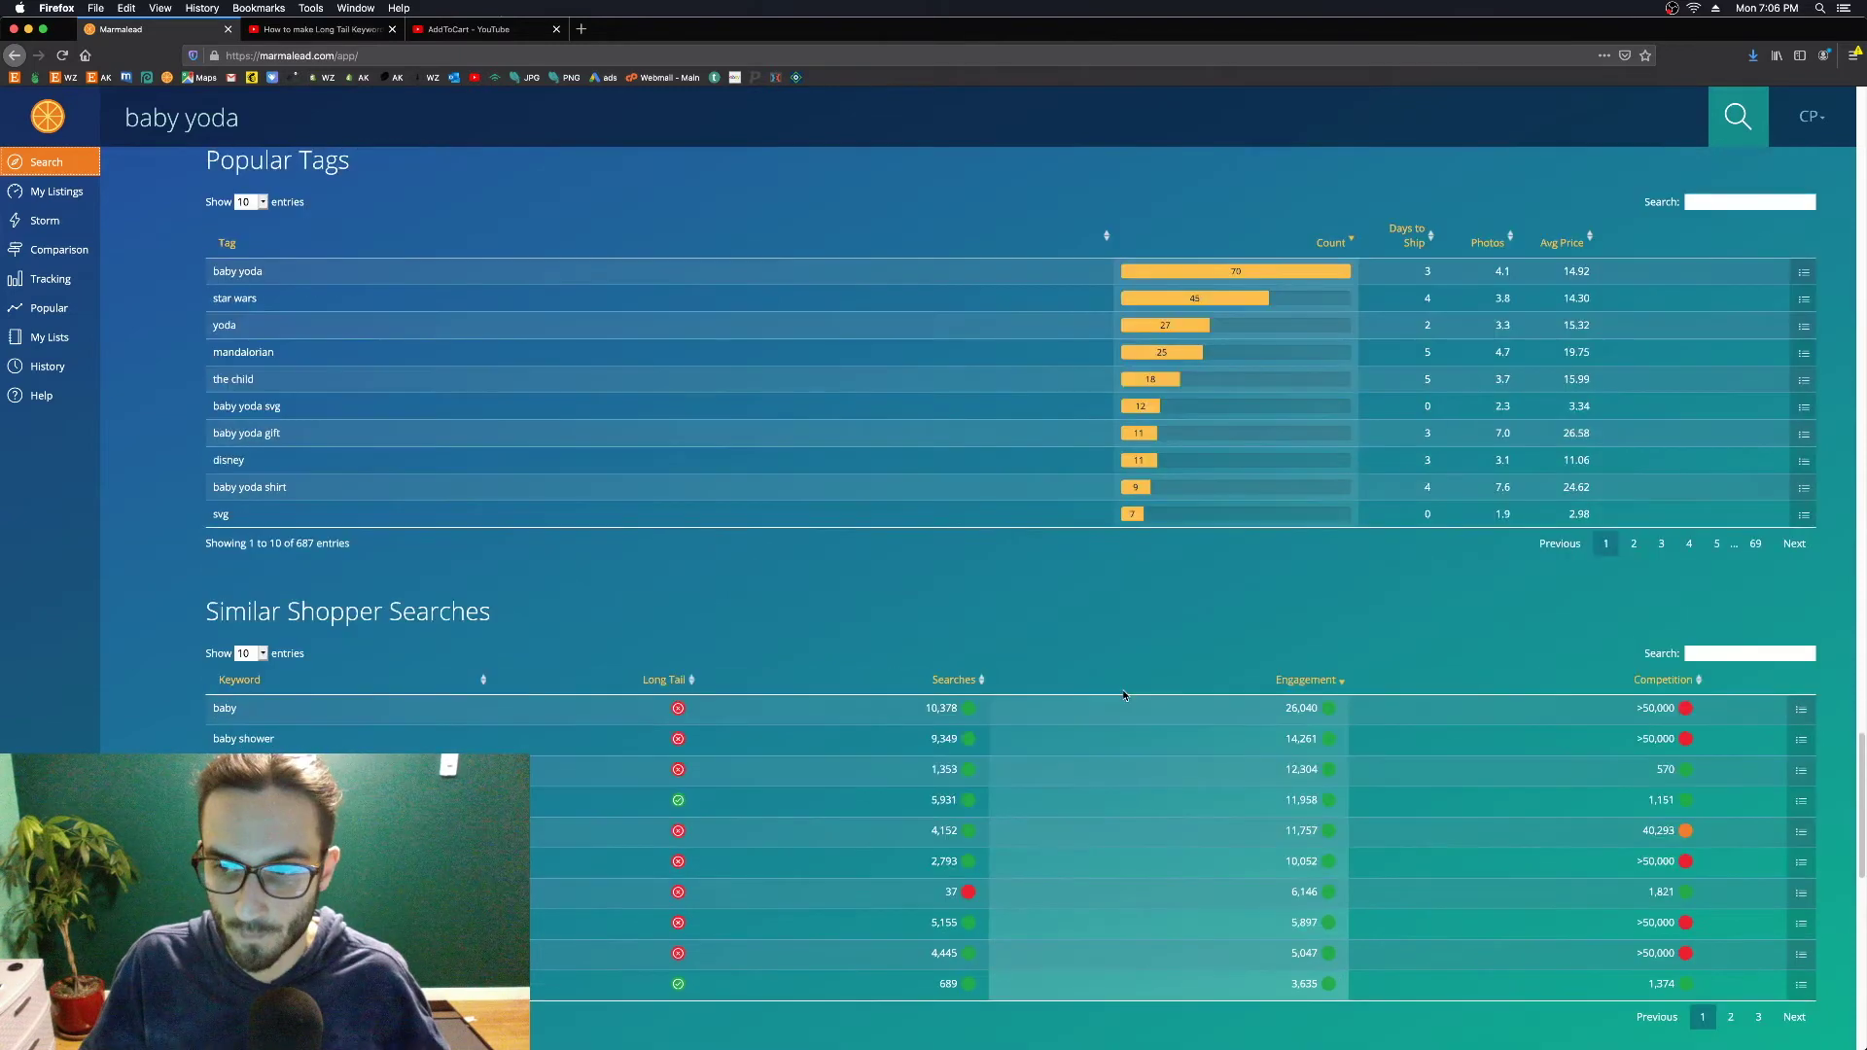
{"action": "scroll", "coordinate": [1125, 696], "scroll_direction": "down", "scroll_amount": 4}
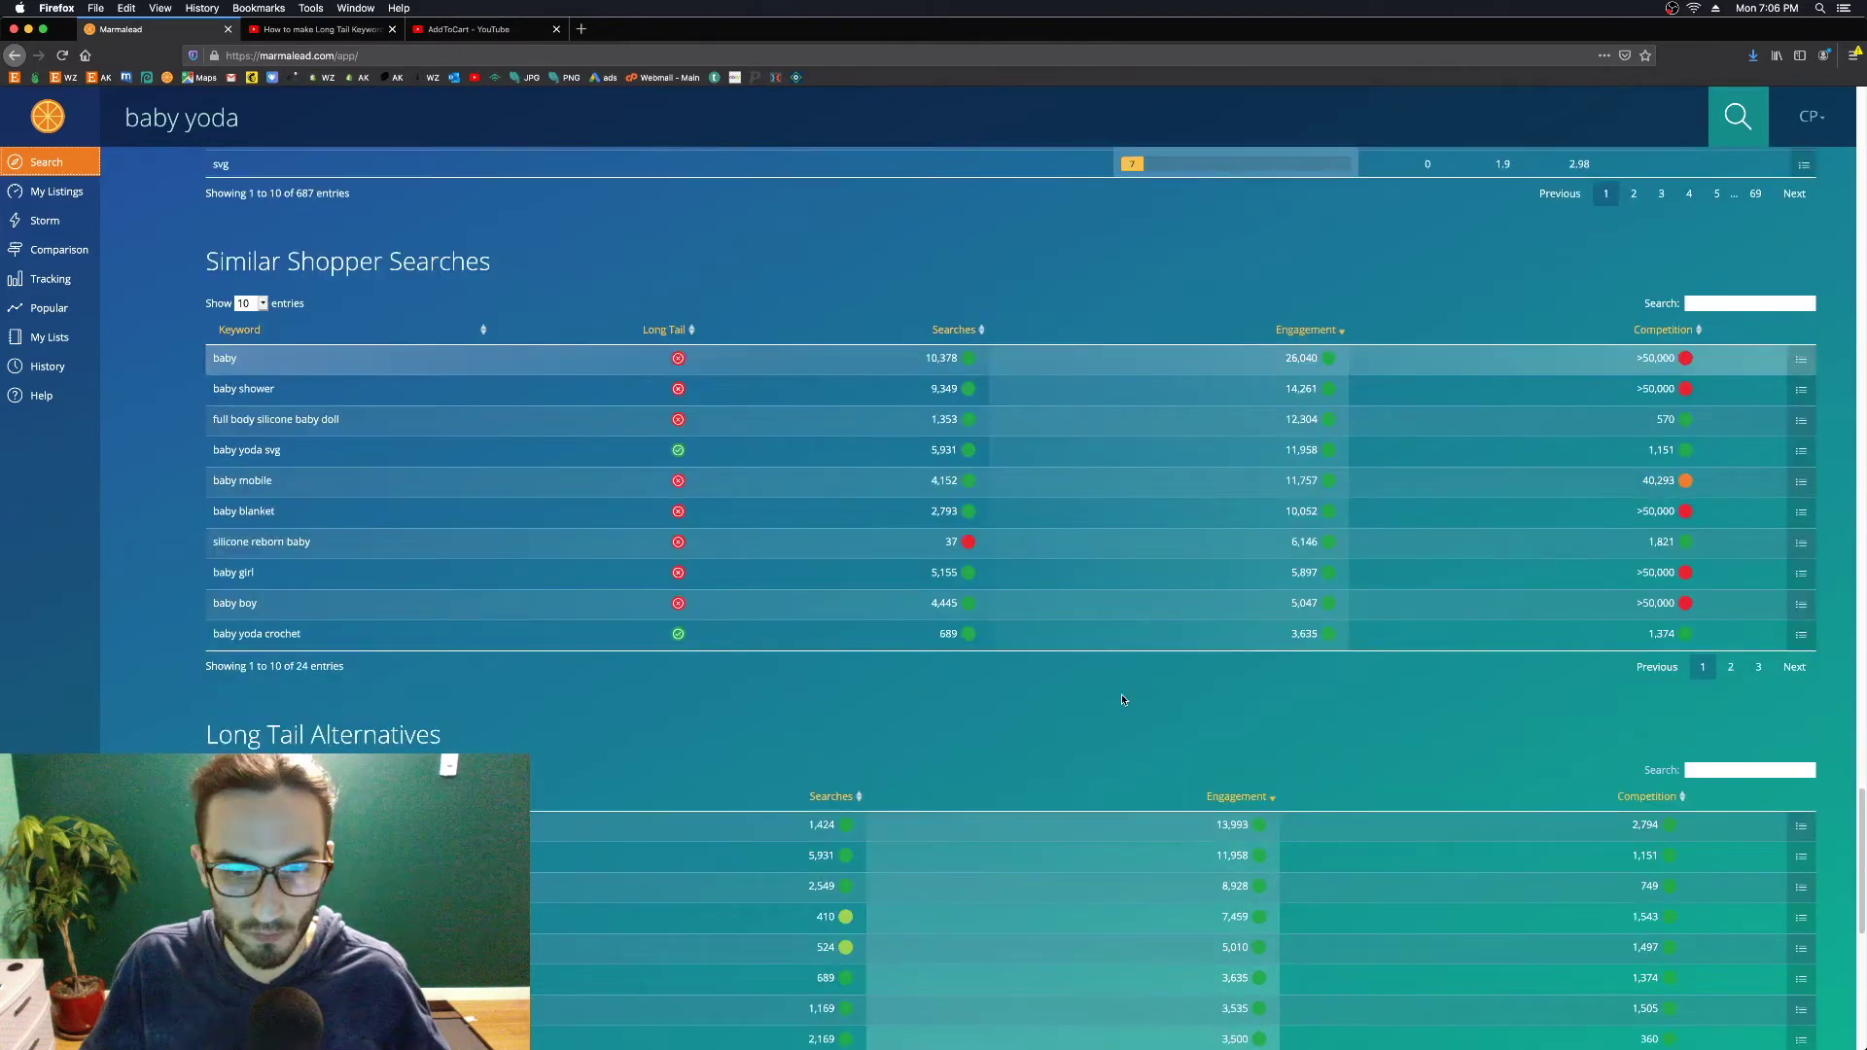
{"action": "scroll", "coordinate": [1124, 700], "scroll_direction": "down", "scroll_amount": 1}
{"action": "scroll", "coordinate": [1122, 717], "scroll_direction": "down", "scroll_amount": 3}
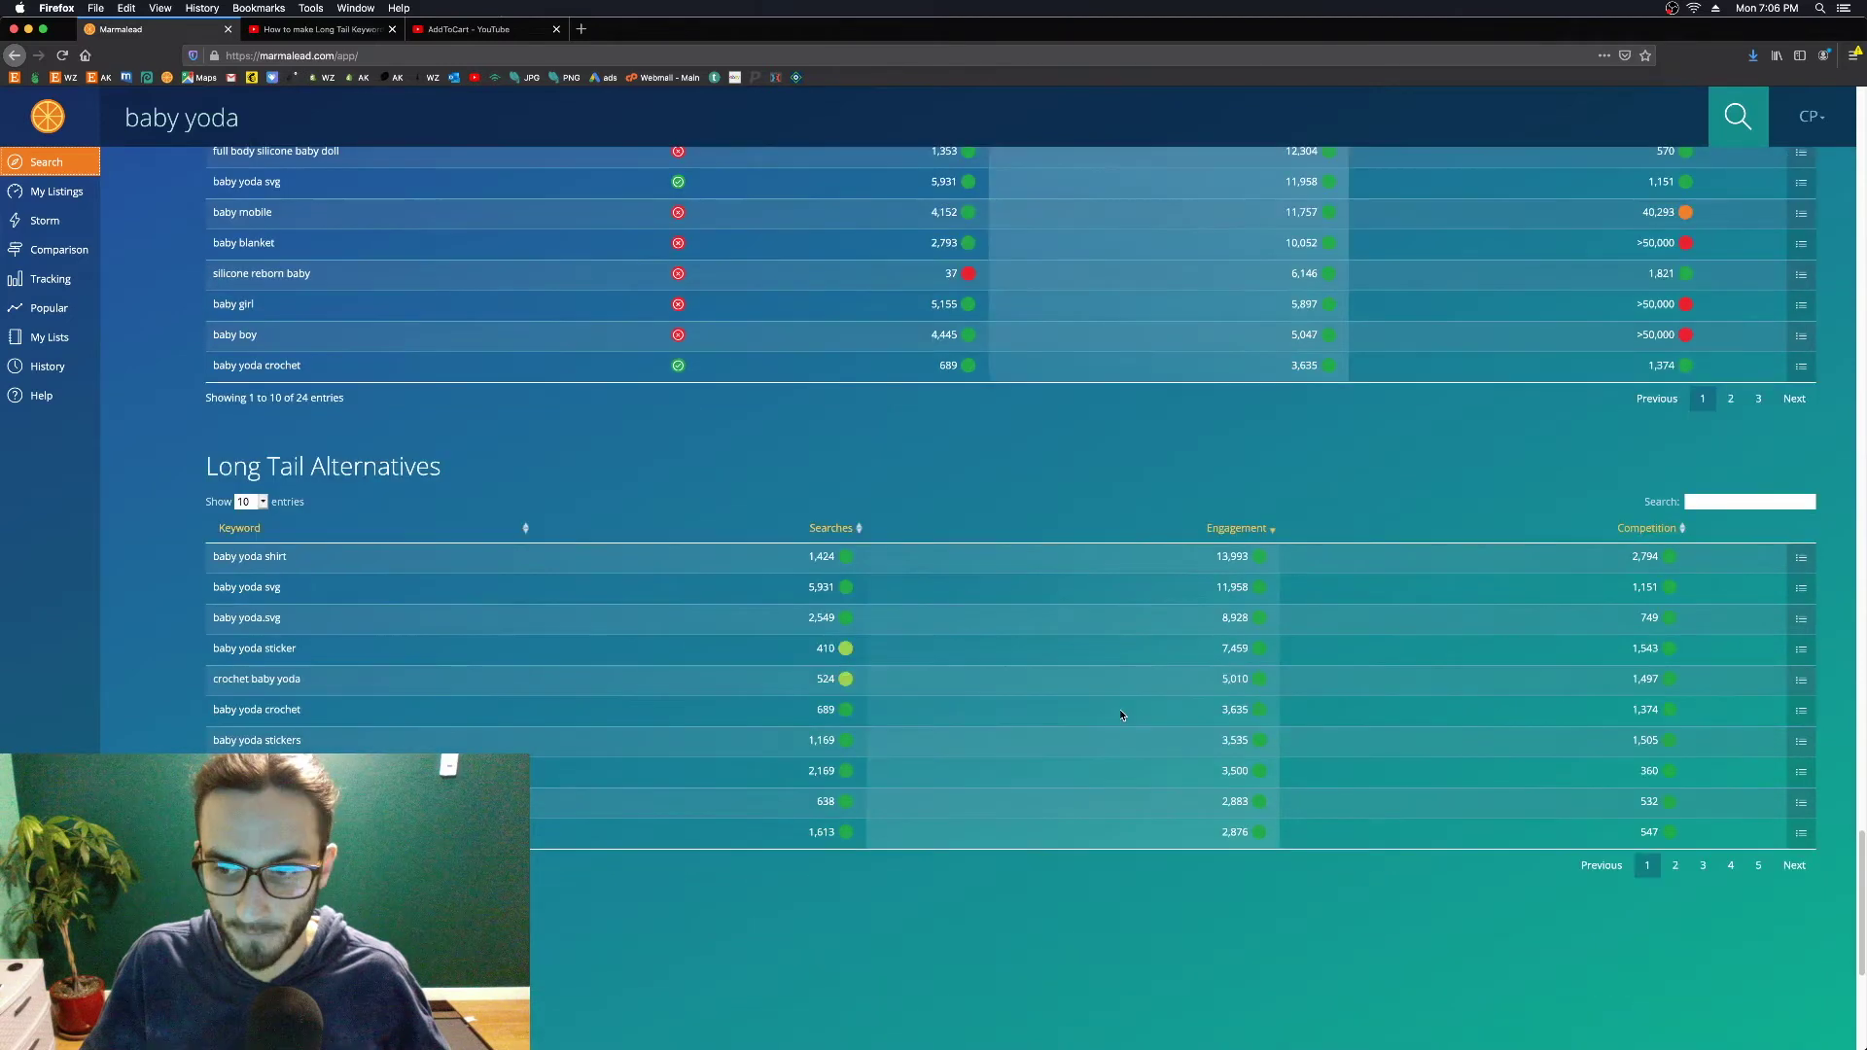
{"action": "scroll", "coordinate": [1121, 714], "scroll_direction": "down", "scroll_amount": 6}
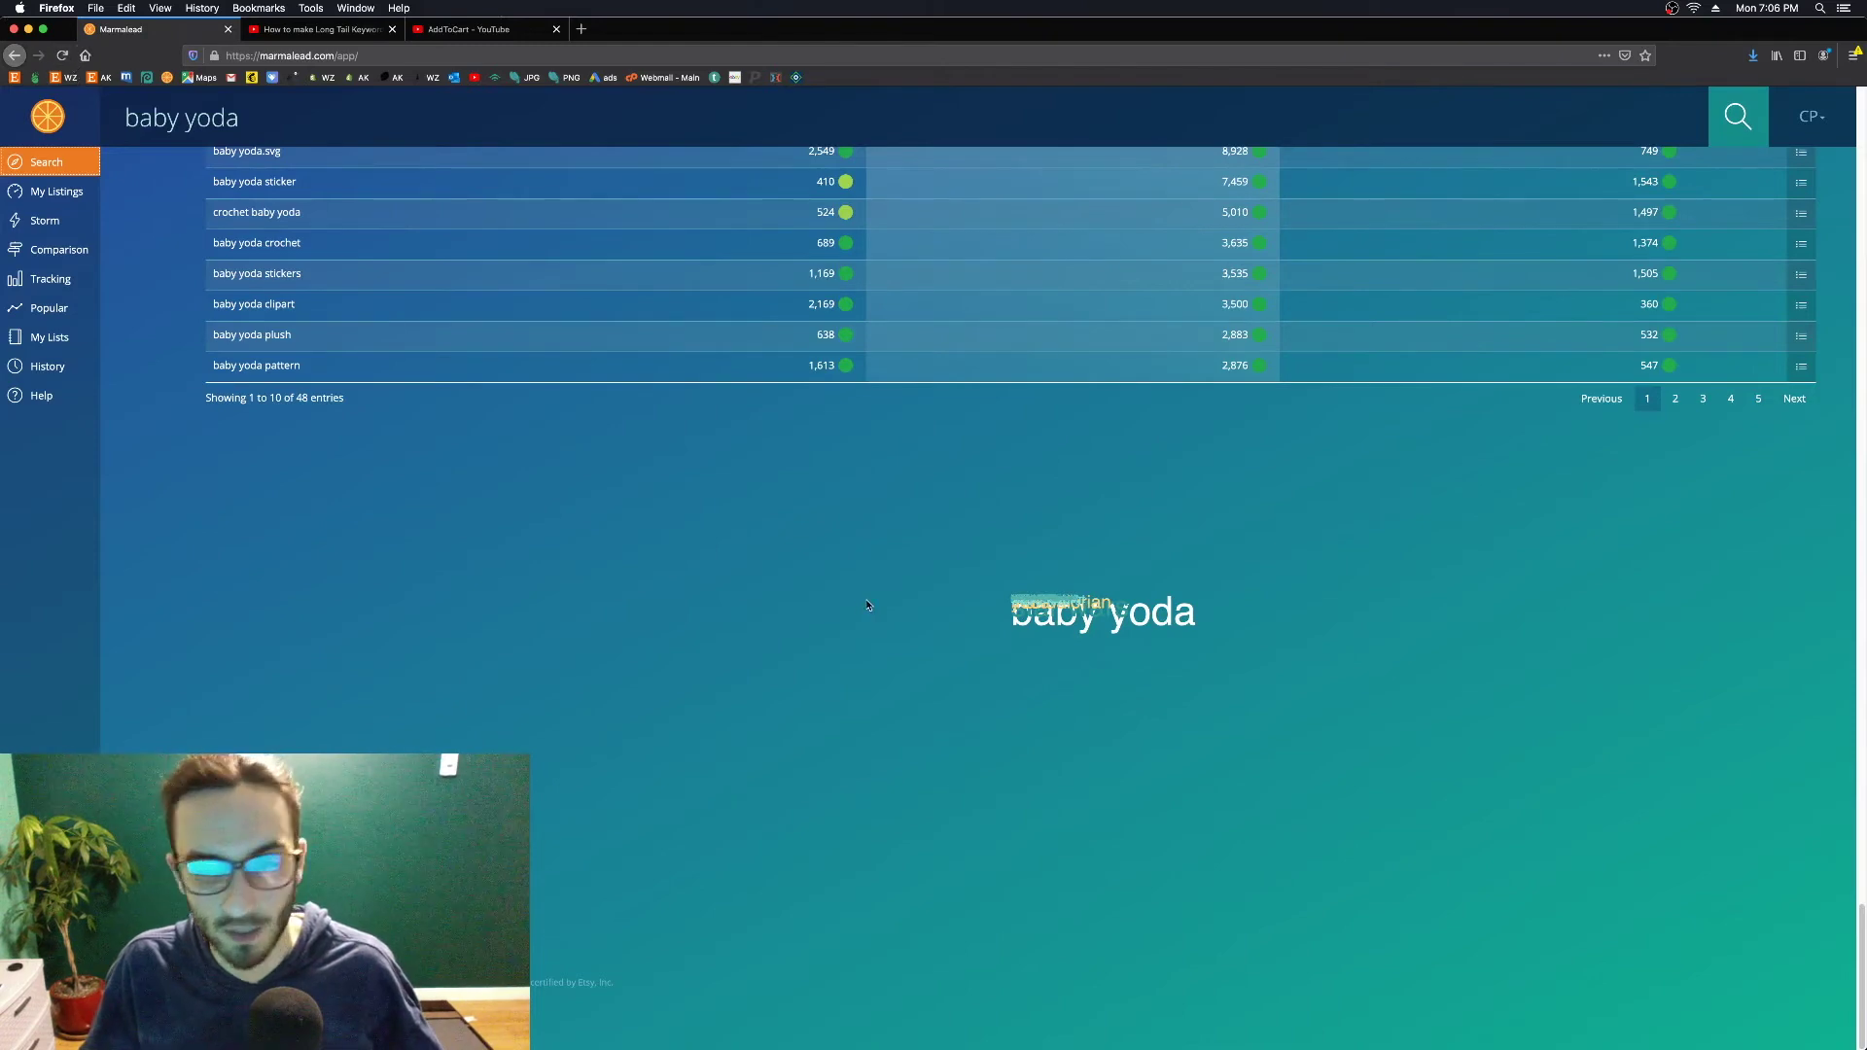
Open keyword tracking and examine the gemstone necklace charts for results, competing shops, and average and median price
{"action": "left_click", "coordinate": [51, 280]}
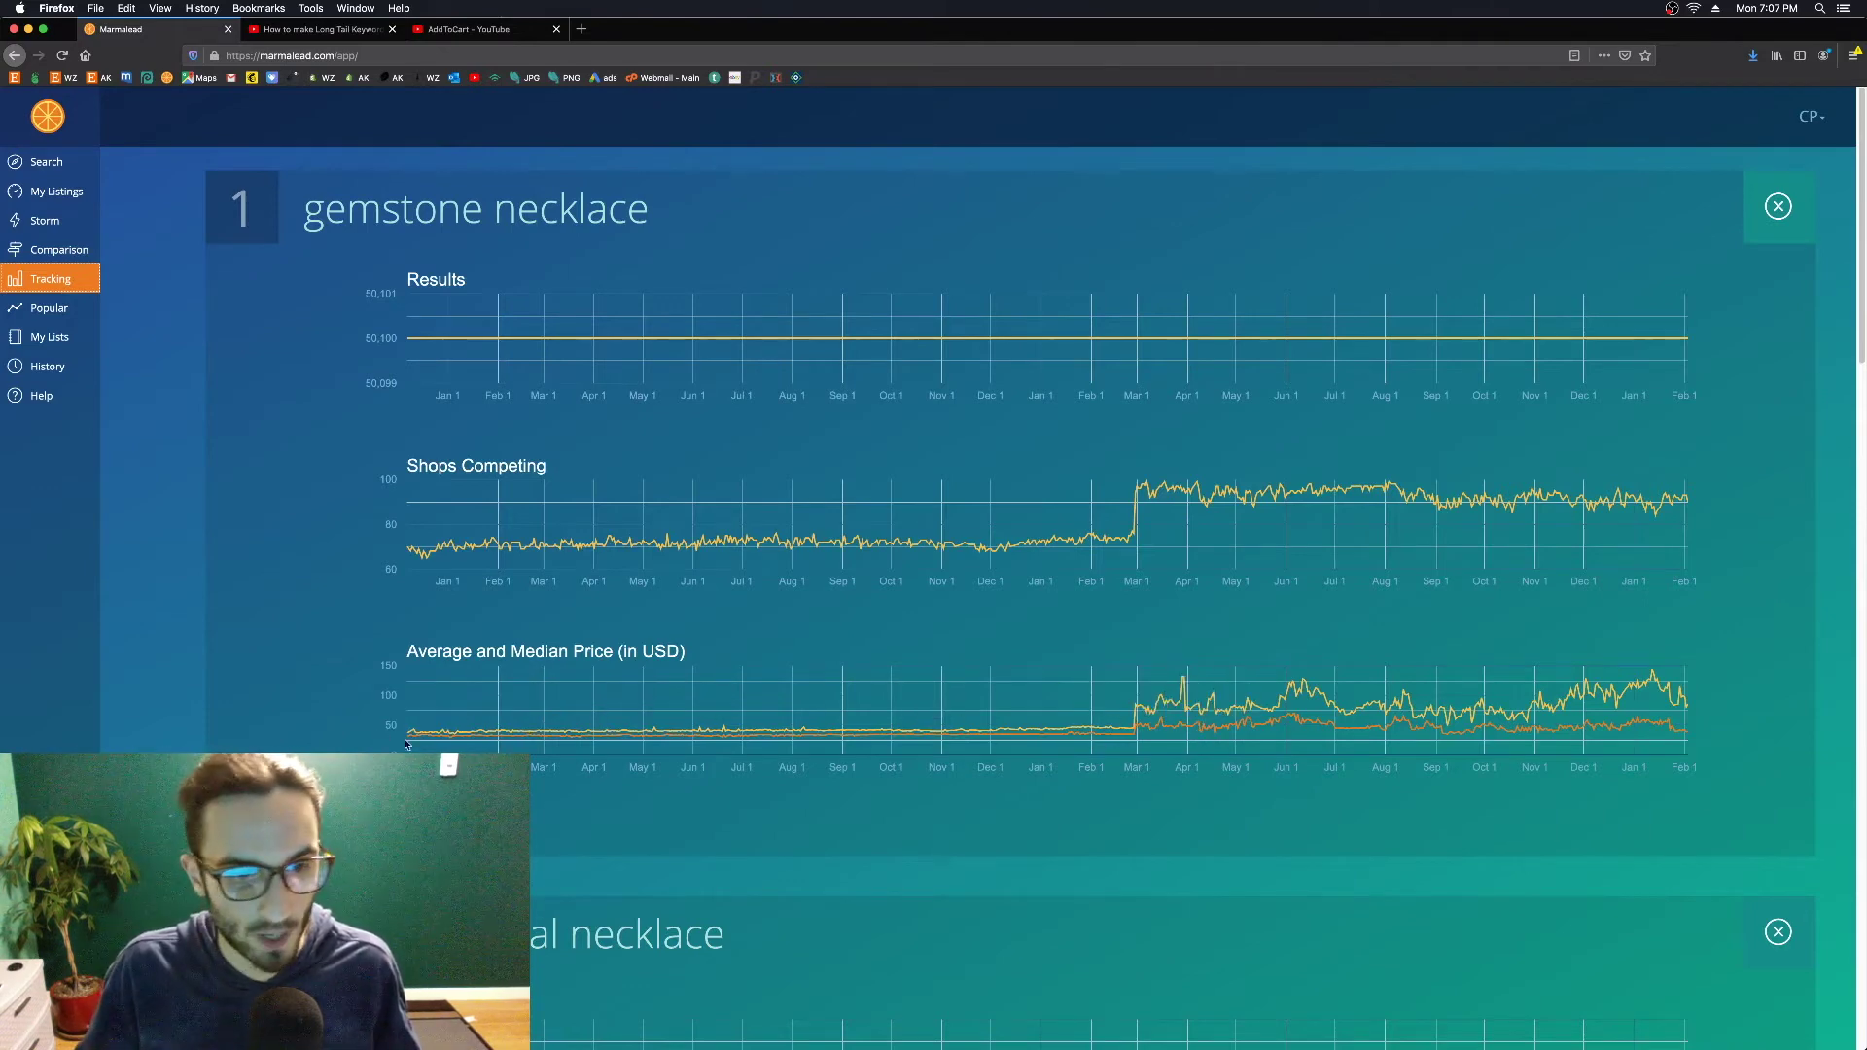
{"action": "mouse_move", "coordinate": [416, 737]}
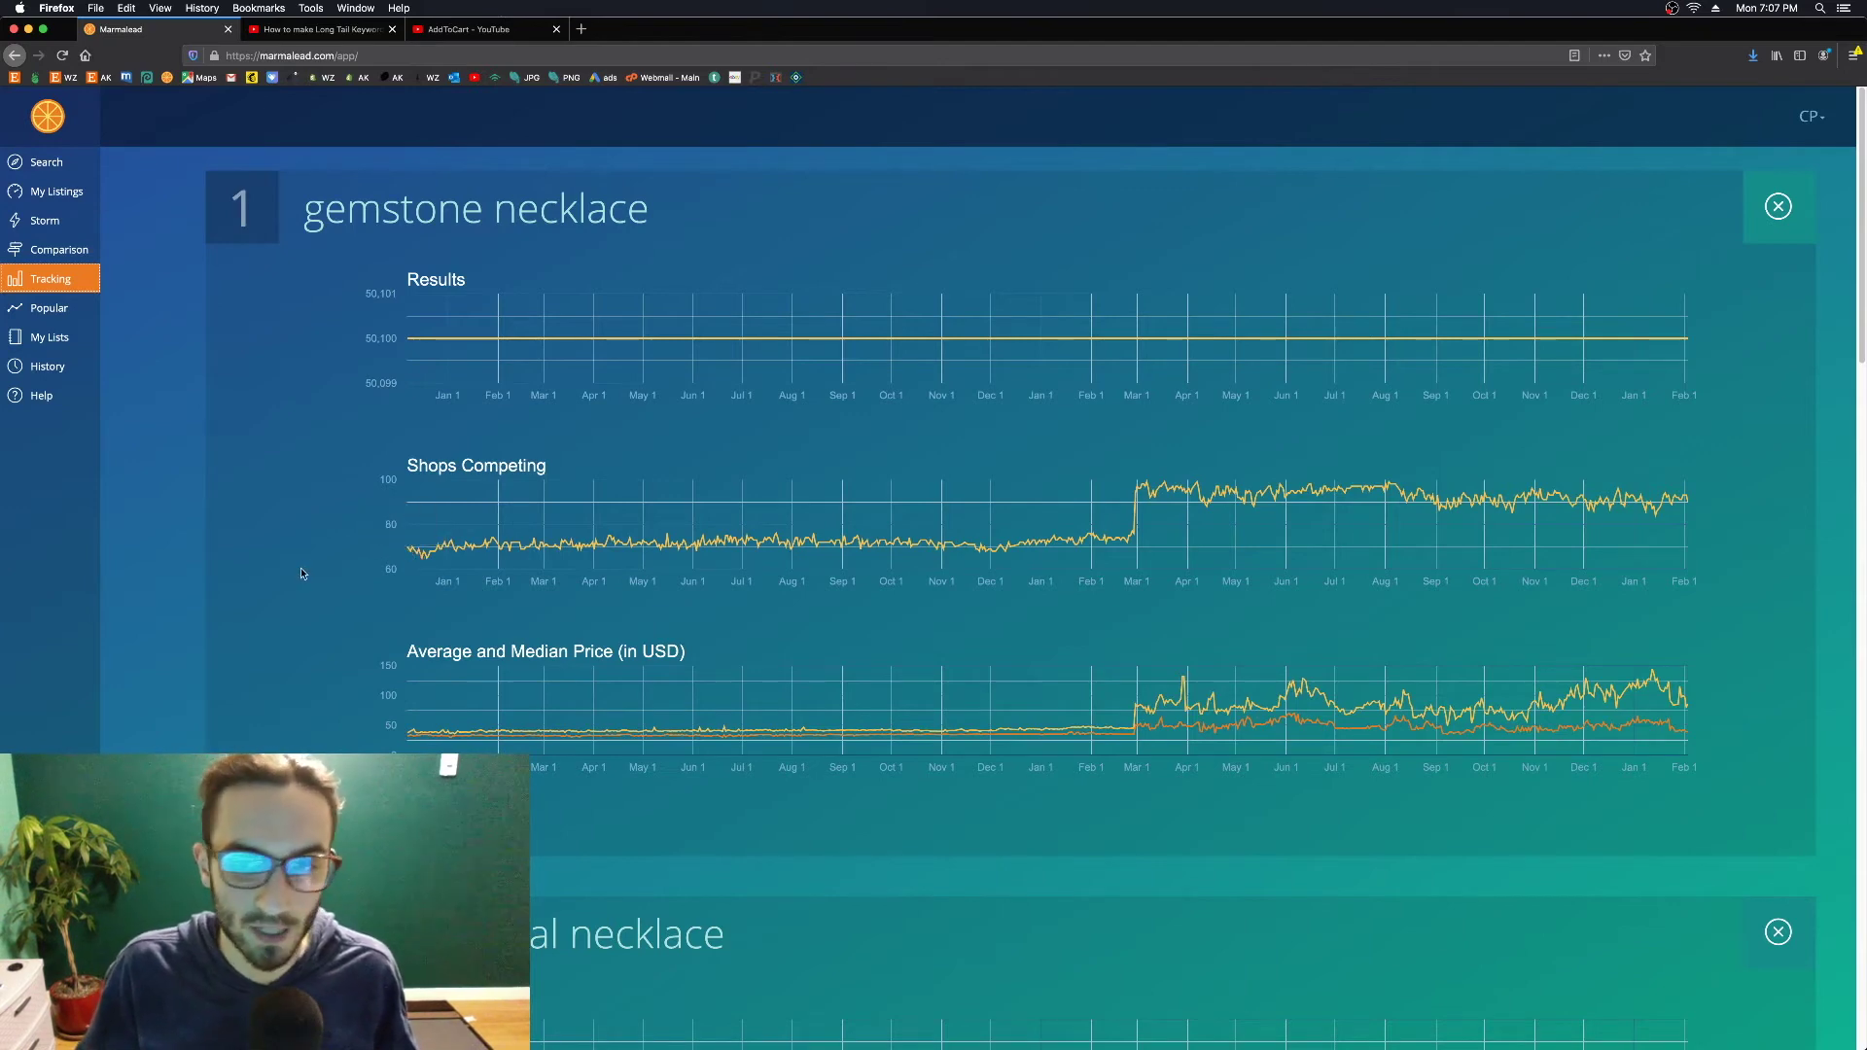
{"action": "scroll", "coordinate": [292, 577], "scroll_direction": "down", "scroll_amount": 3}
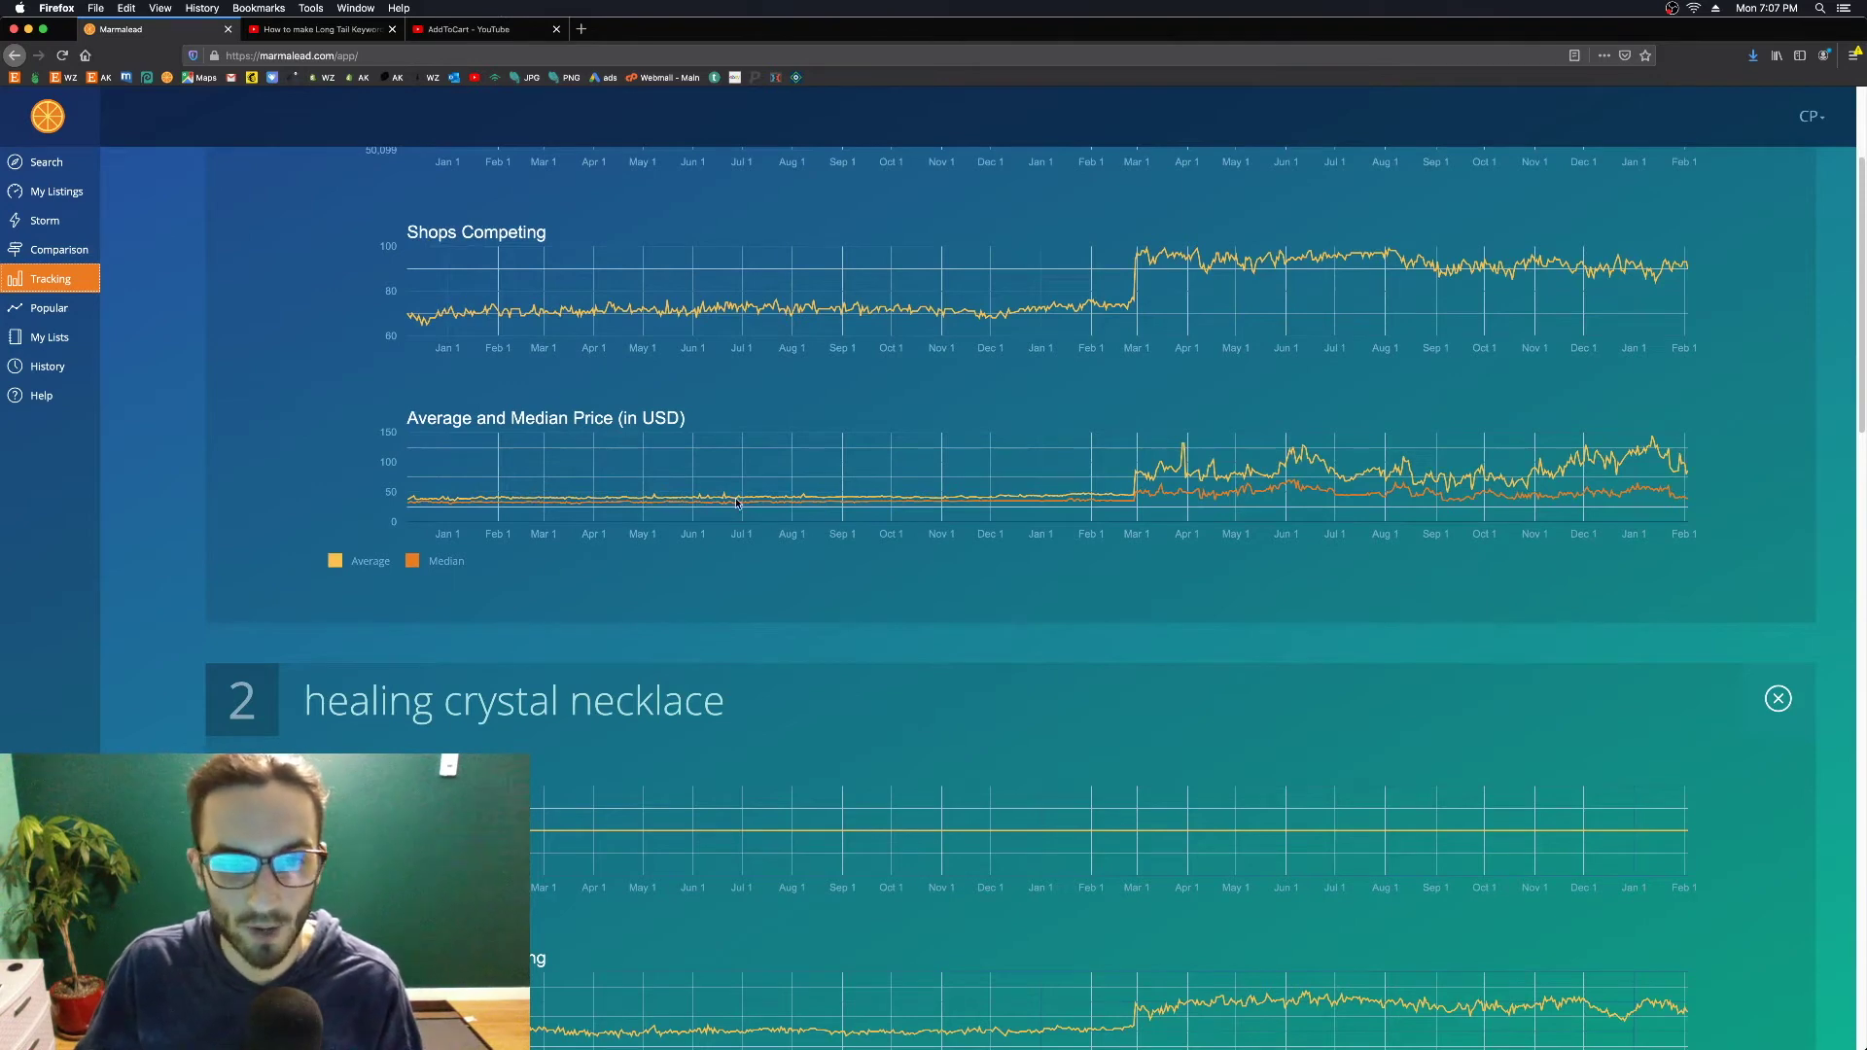
{"action": "mouse_move", "coordinate": [1165, 491]}
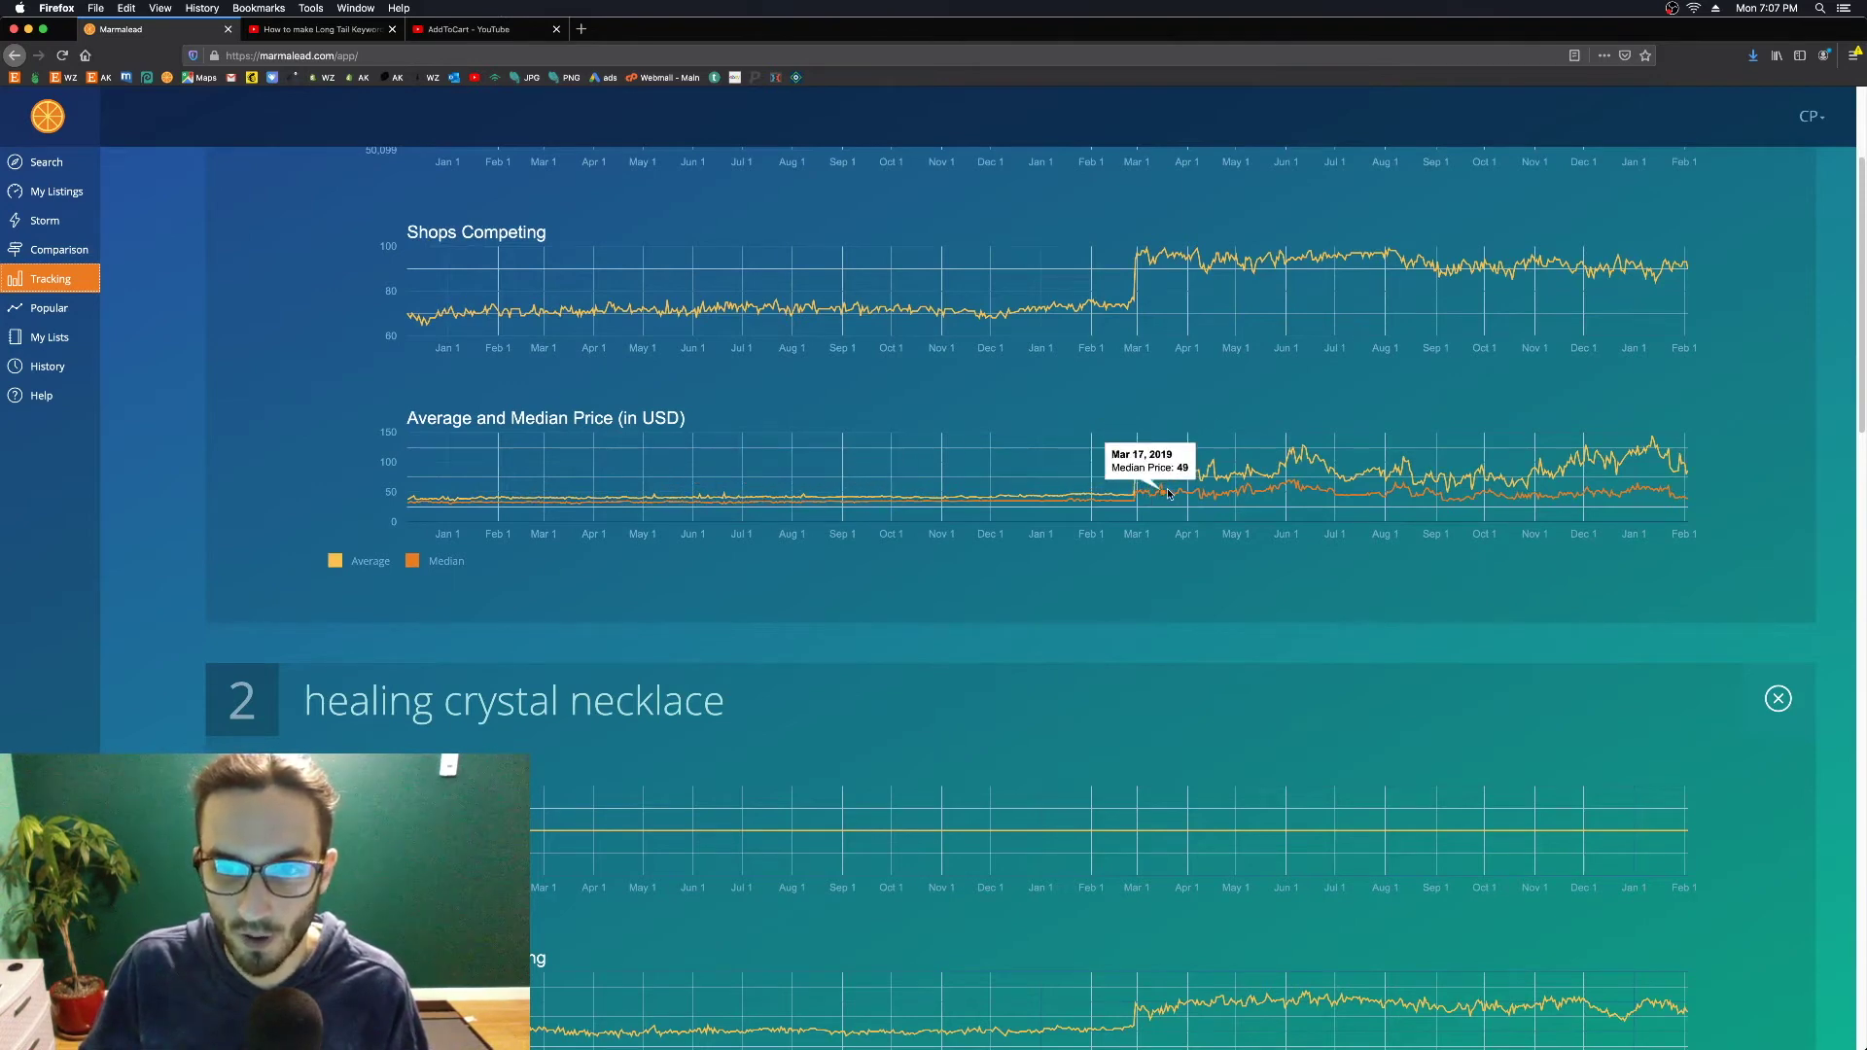
{"action": "mouse_move", "coordinate": [961, 316]}
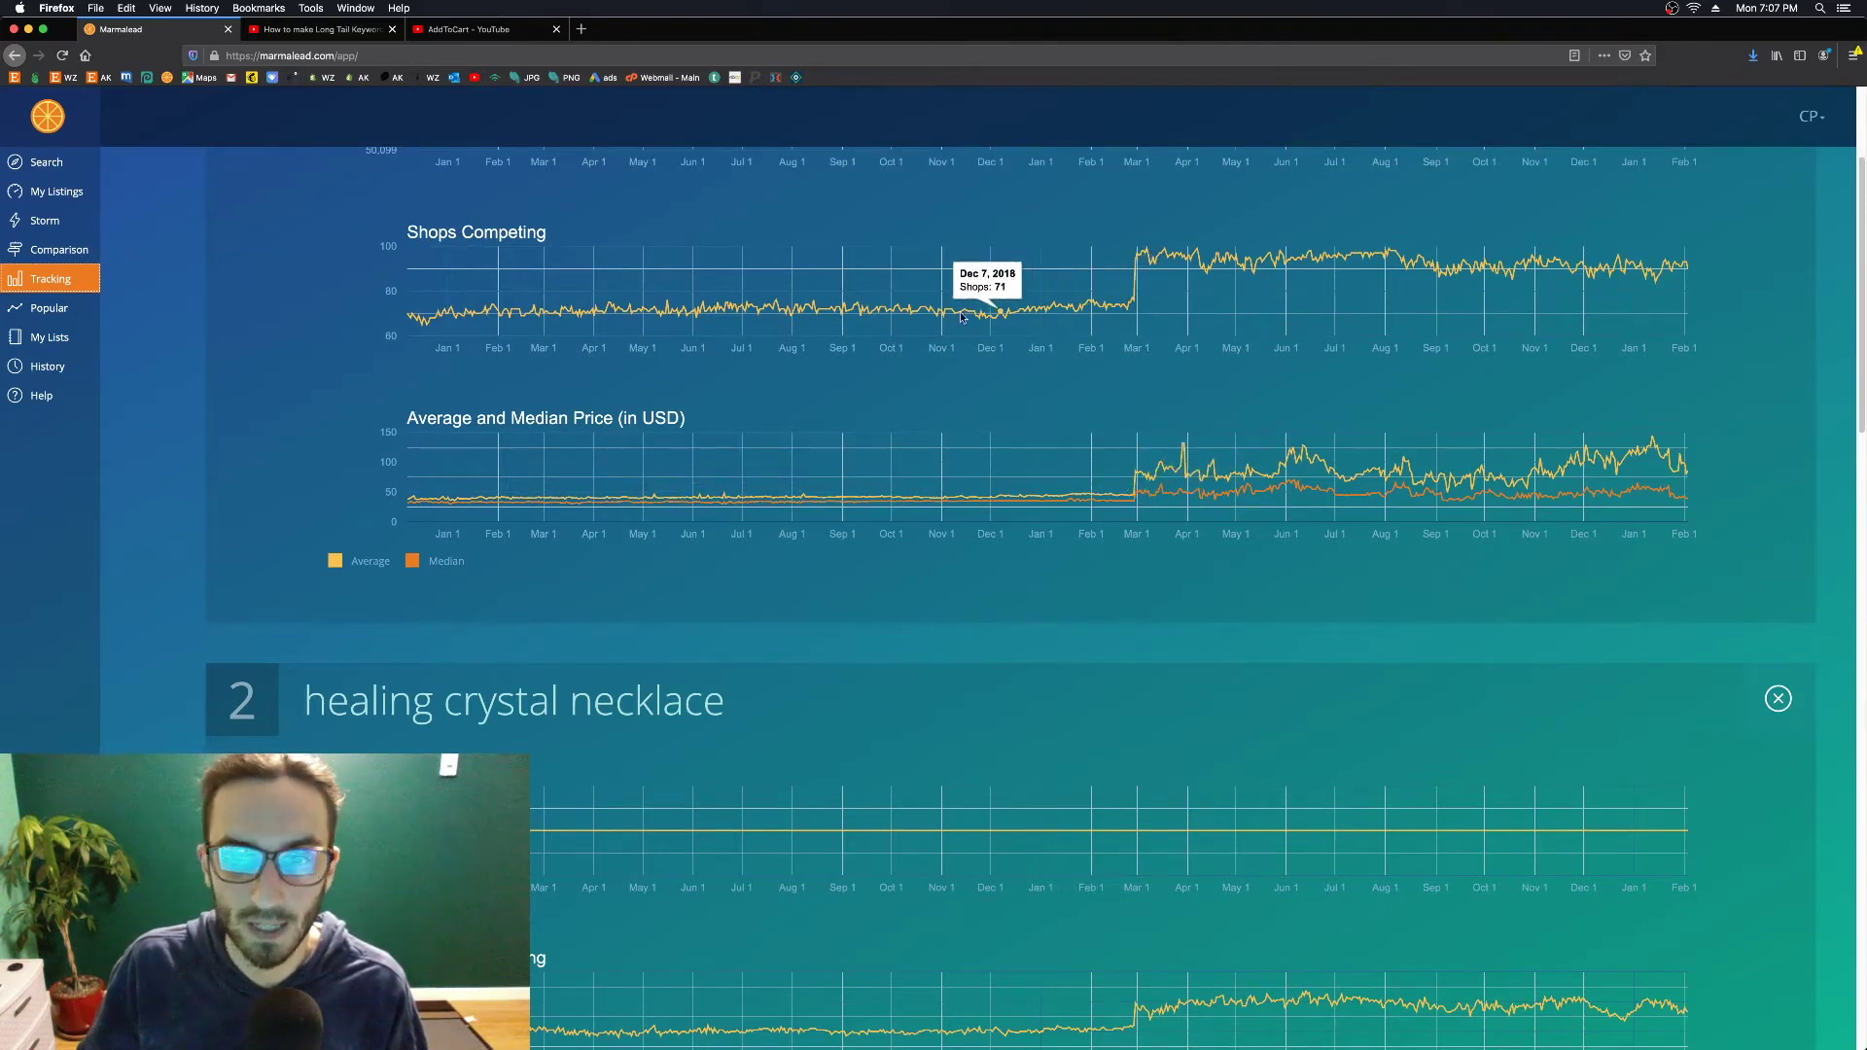
{"action": "scroll", "coordinate": [440, 525], "scroll_direction": "up", "scroll_amount": 5}
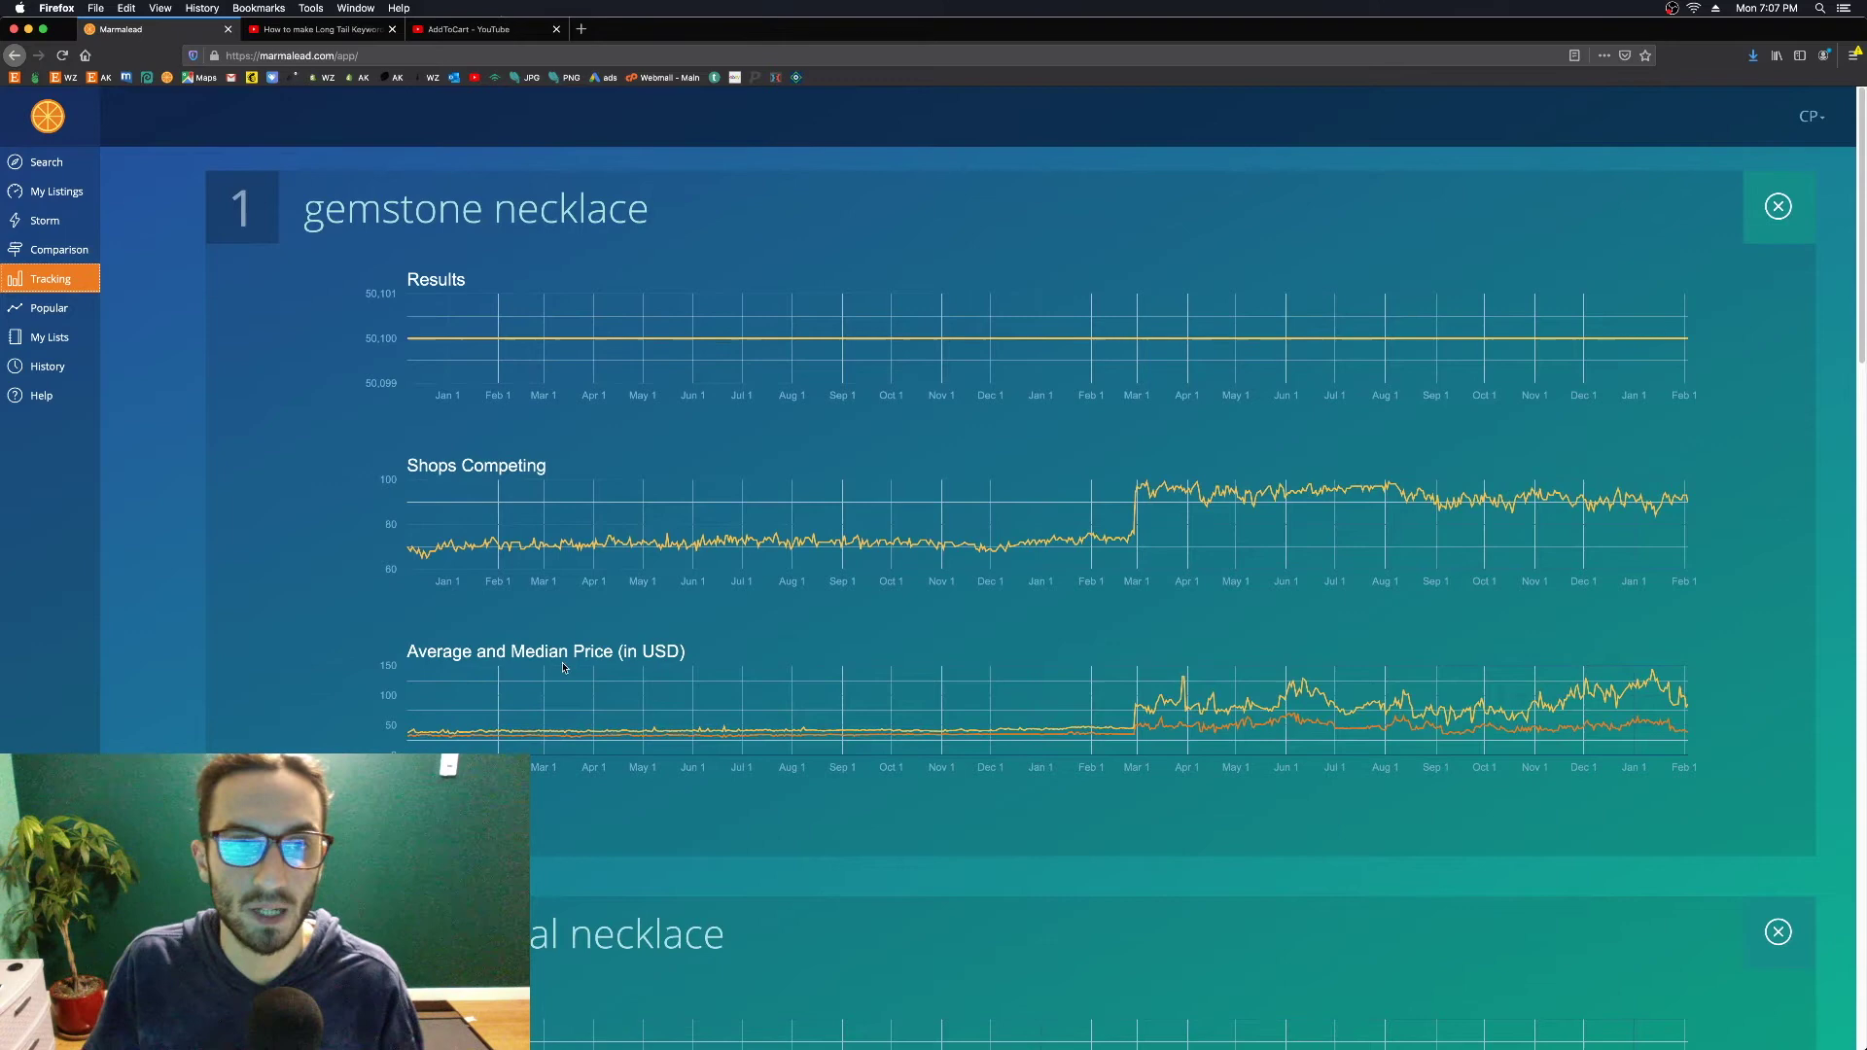
{"action": "scroll", "coordinate": [562, 669], "scroll_direction": "down", "scroll_amount": 1}
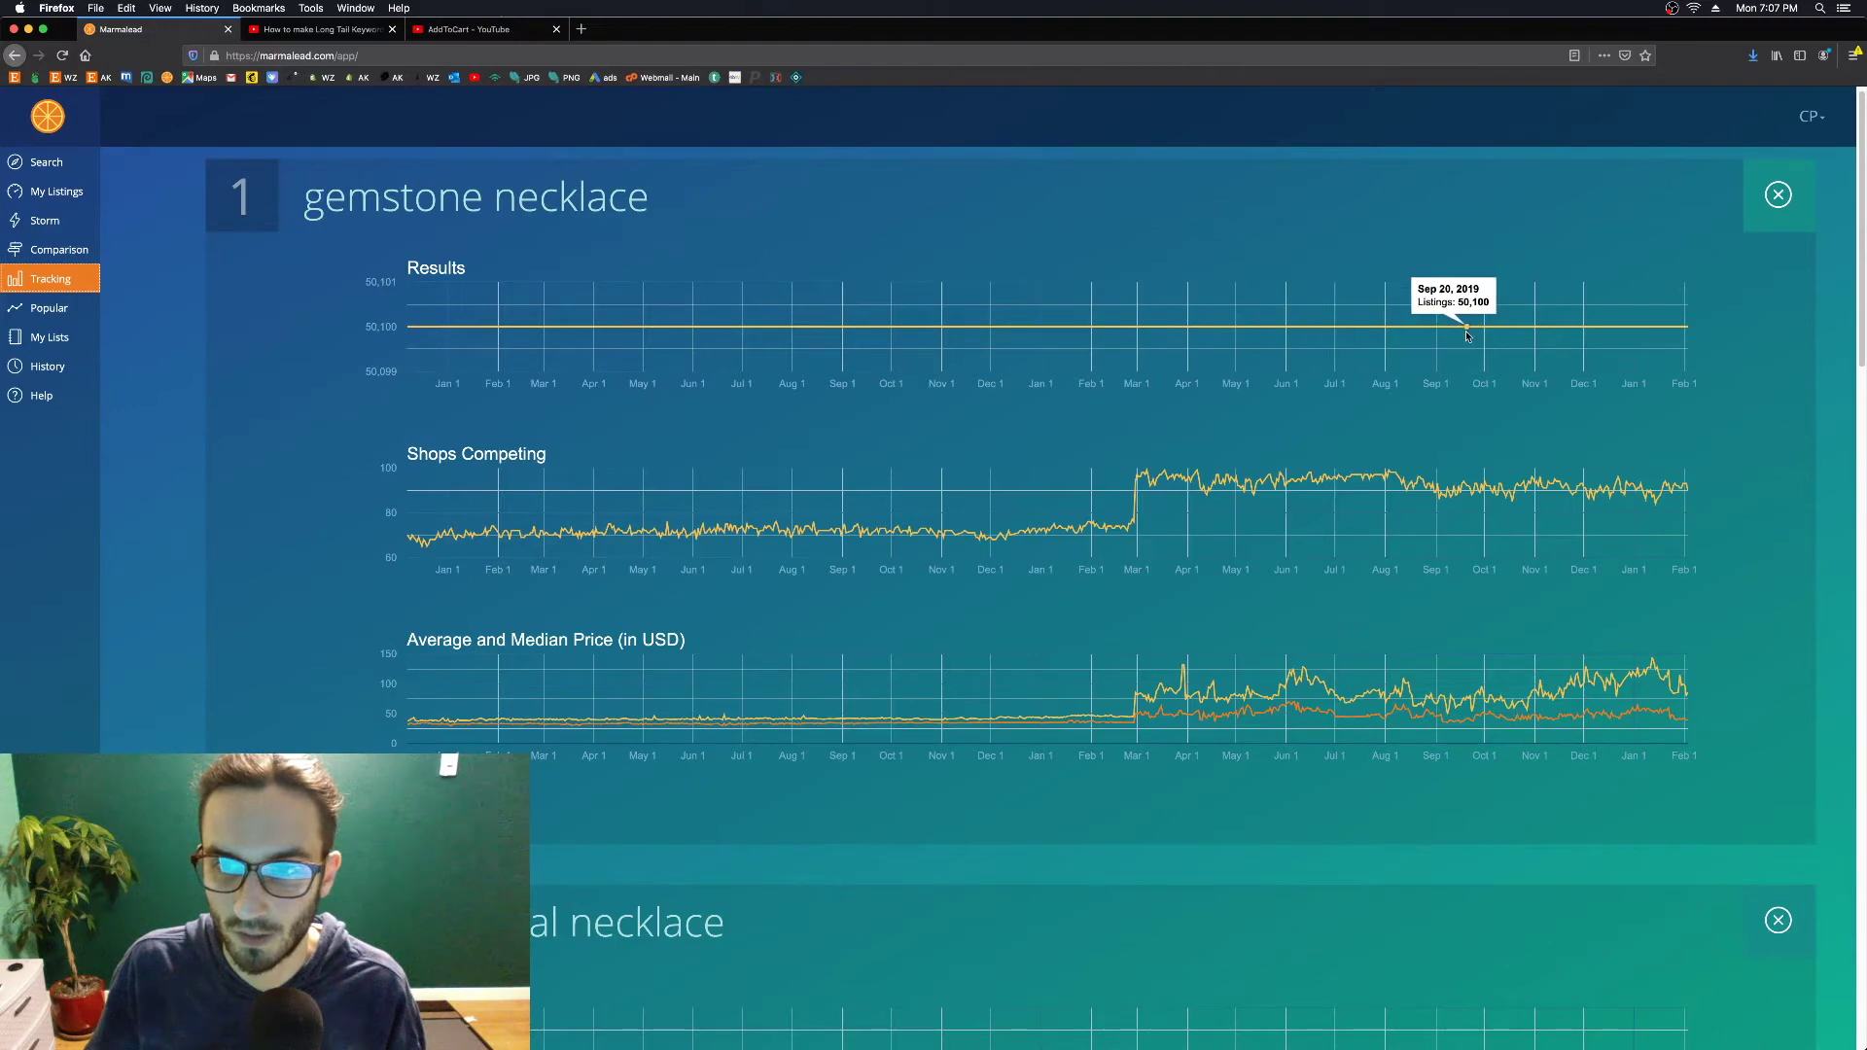
Review the tracking charts for healing crystal necklace, Woodland Crystal Necklace and Protection Amulet
{"action": "scroll", "coordinate": [395, 584], "scroll_direction": "down", "scroll_amount": 5}
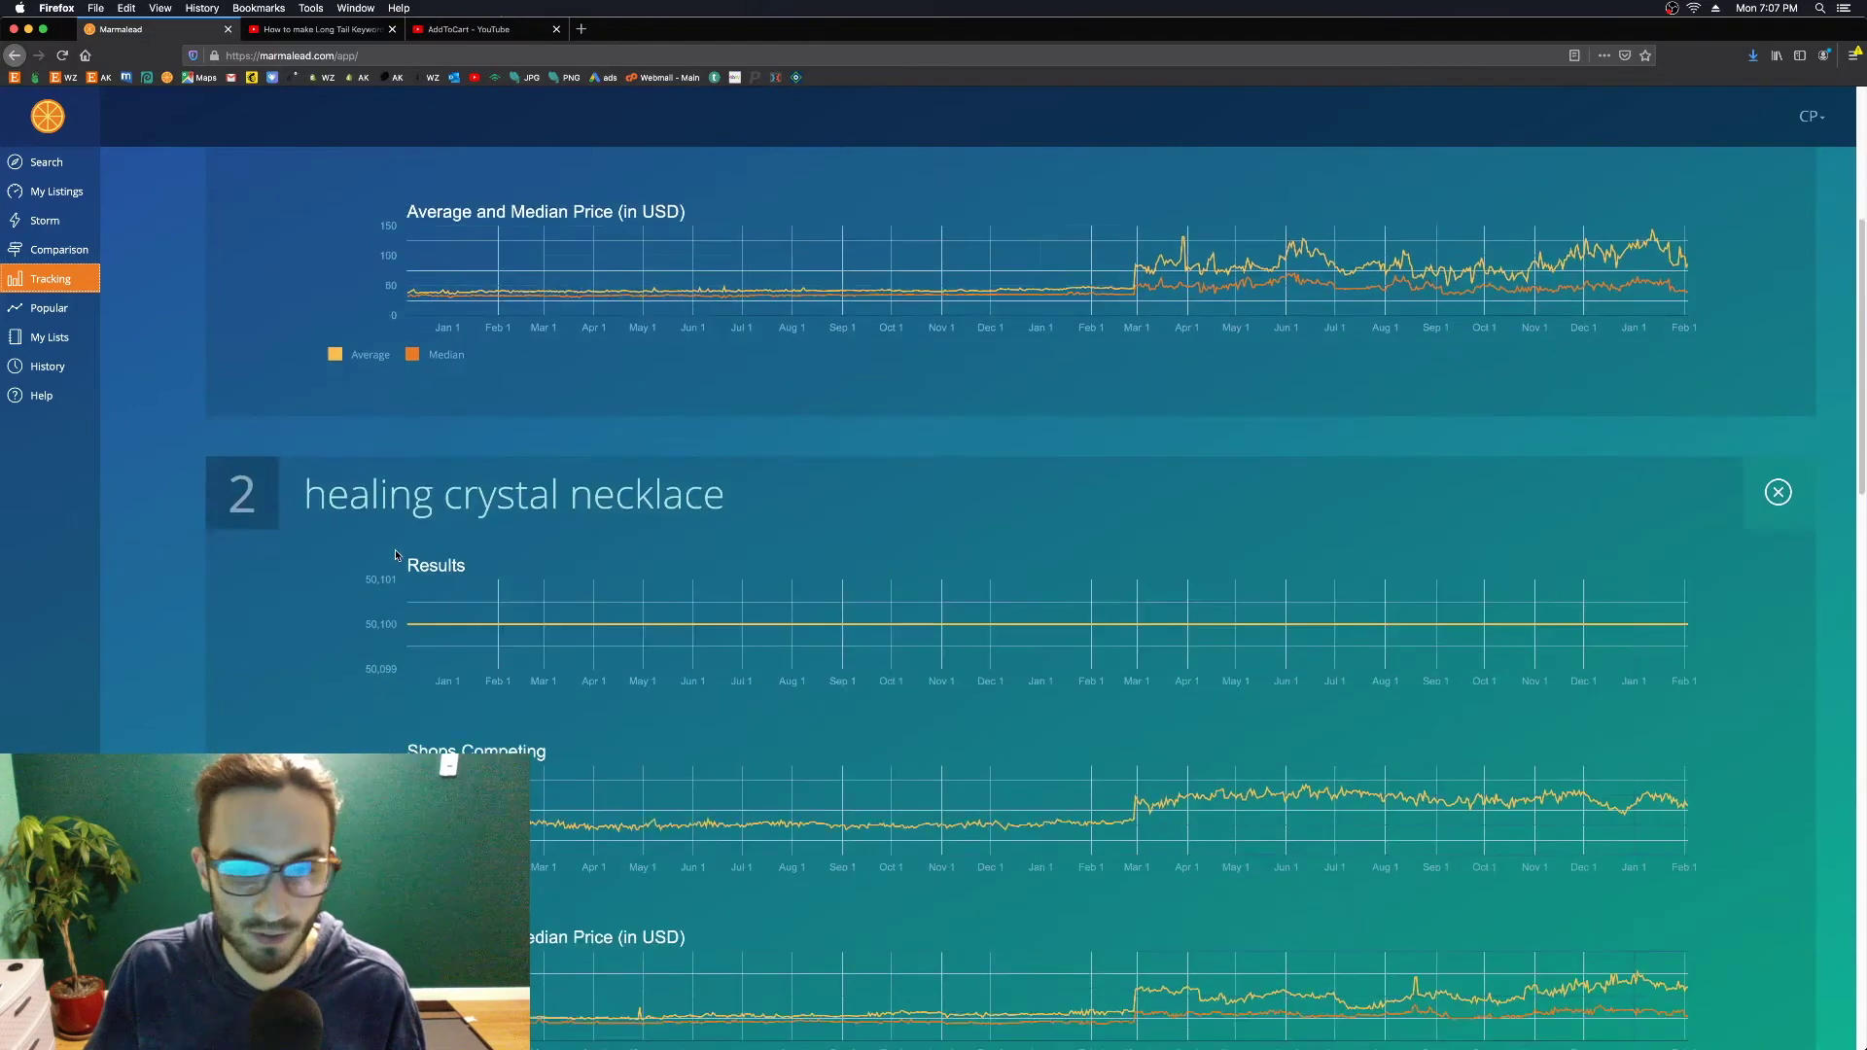
{"action": "scroll", "coordinate": [396, 622], "scroll_direction": "down", "scroll_amount": 7}
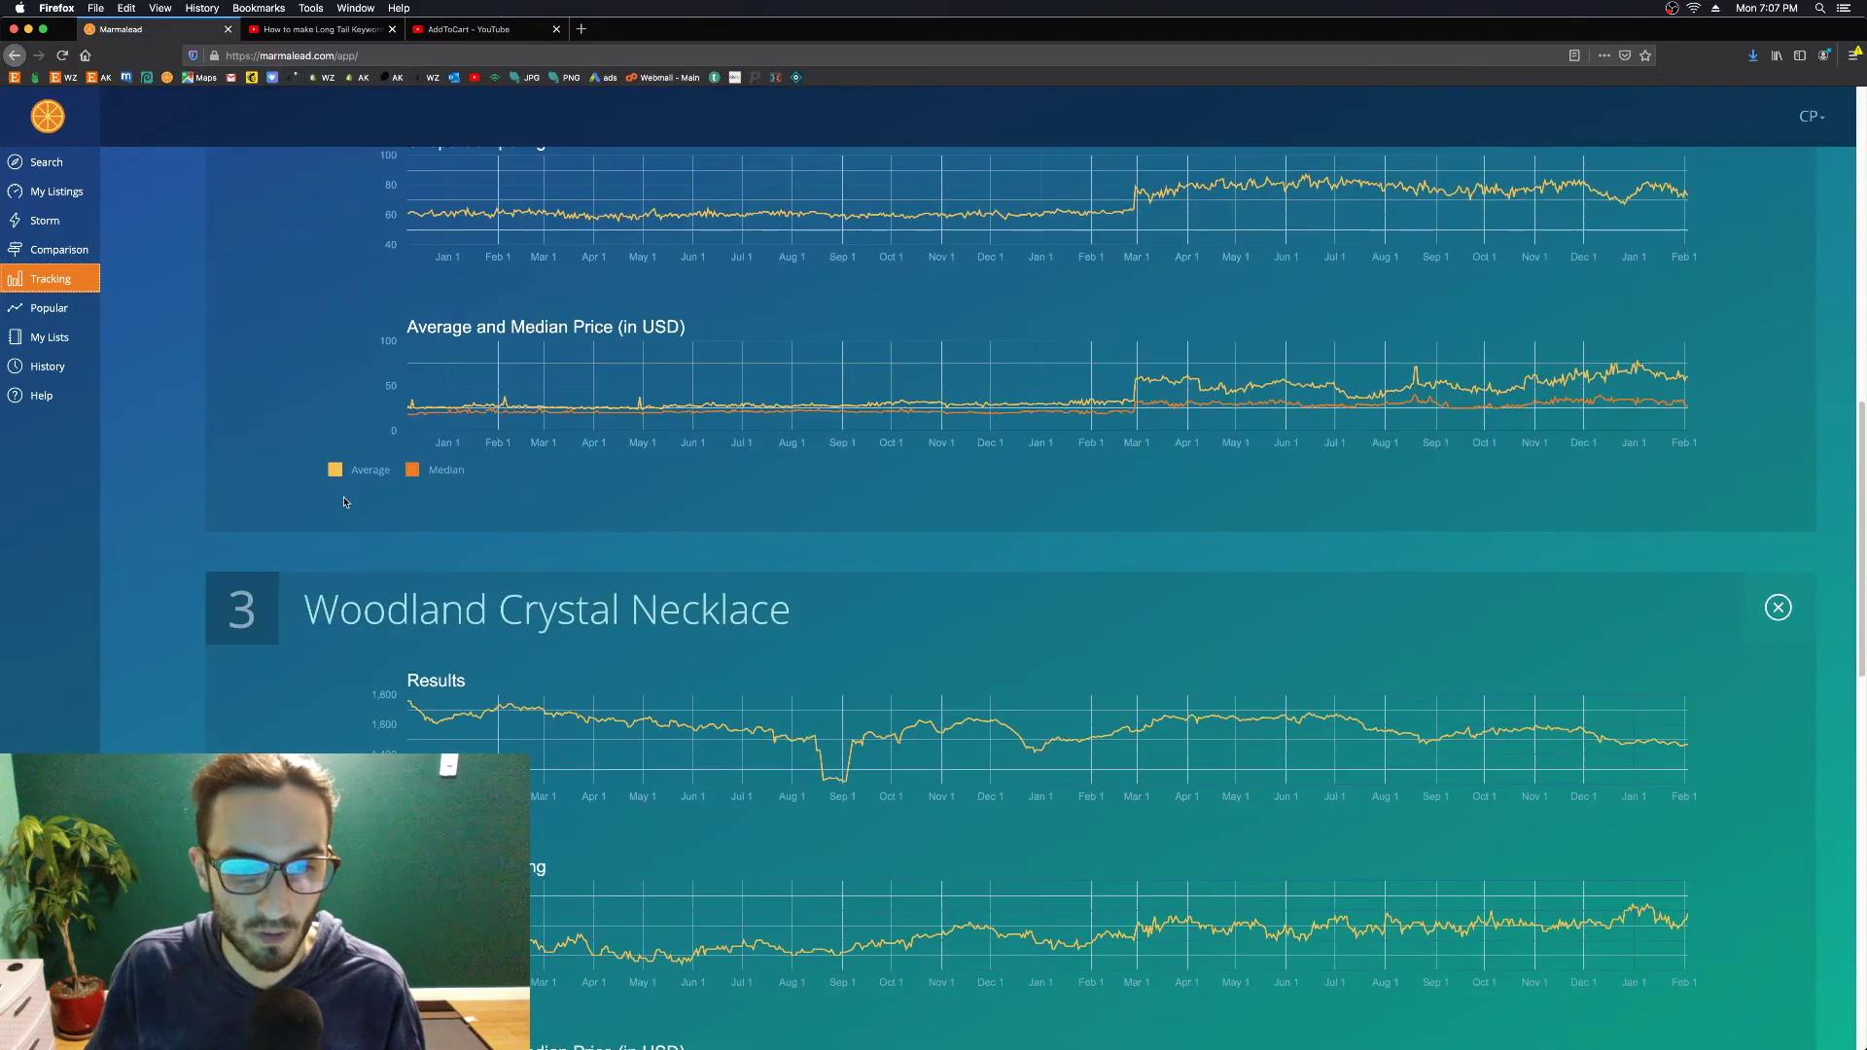
{"action": "scroll", "coordinate": [340, 525], "scroll_direction": "down", "scroll_amount": 8}
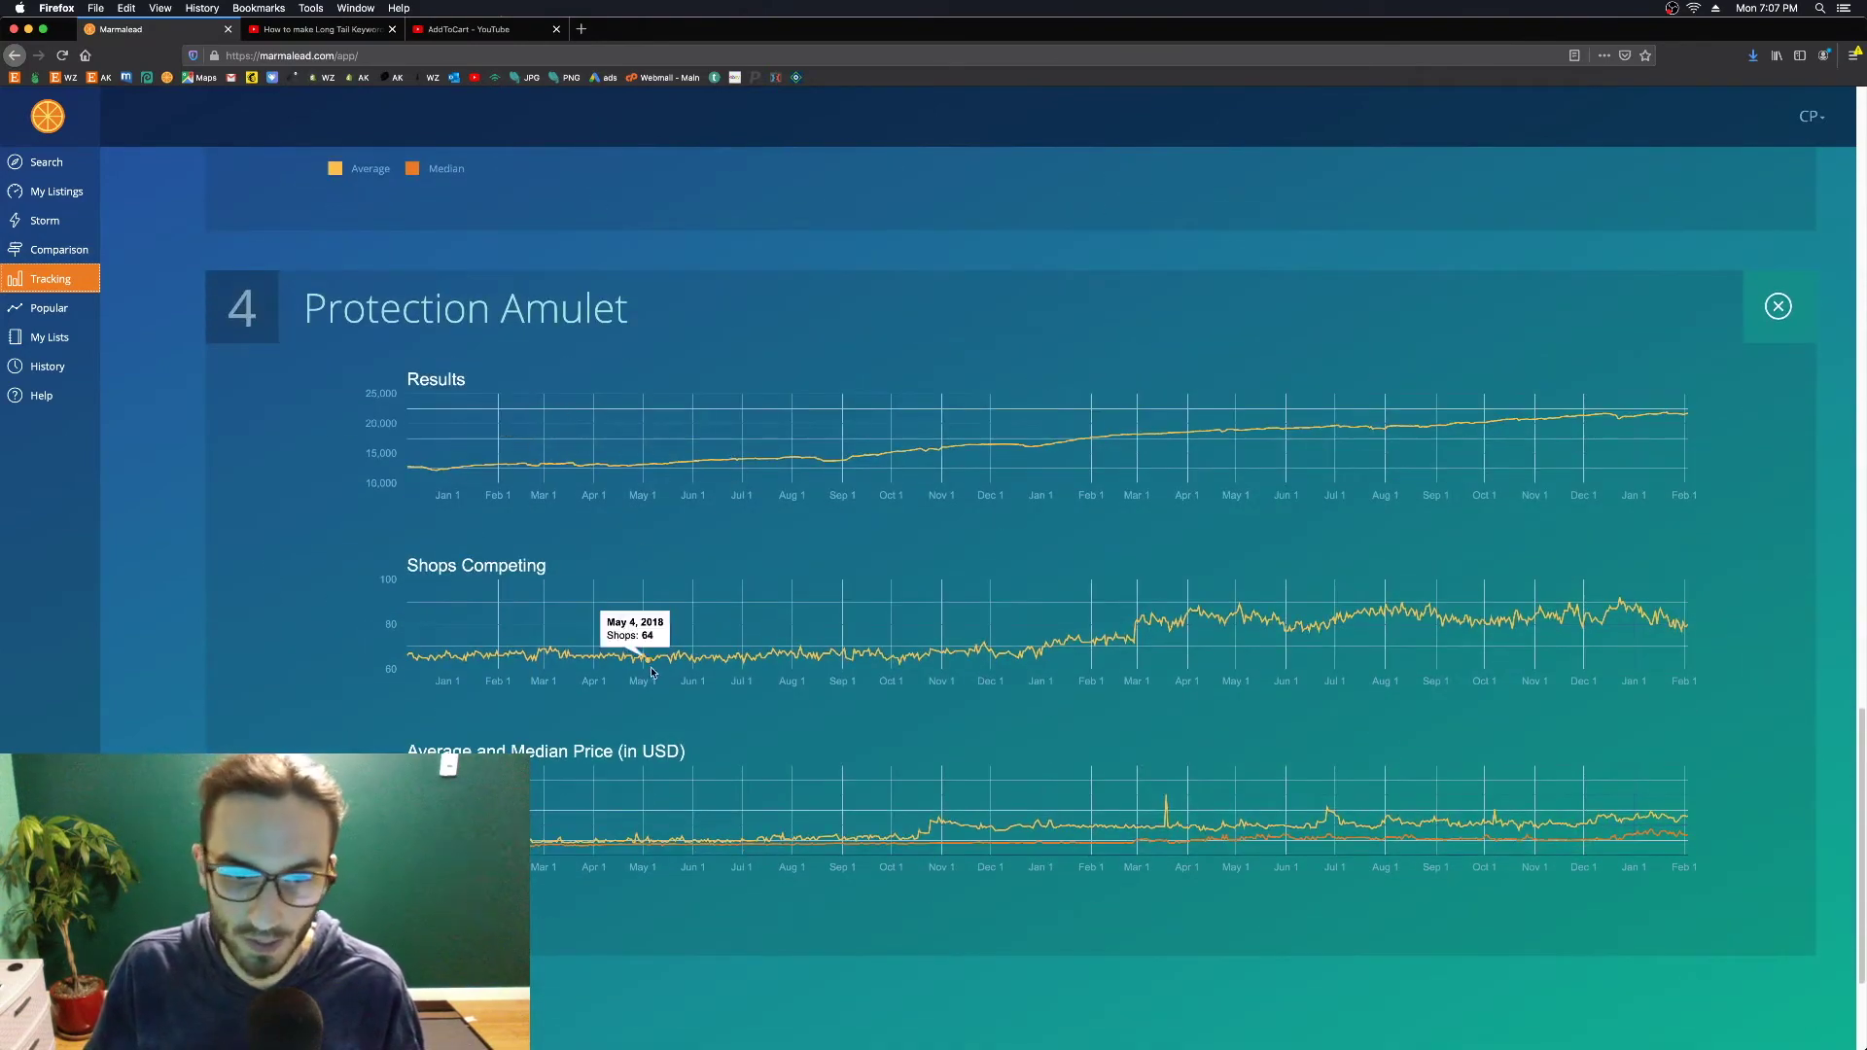
{"action": "scroll", "coordinate": [480, 637], "scroll_direction": "up", "scroll_amount": 20}
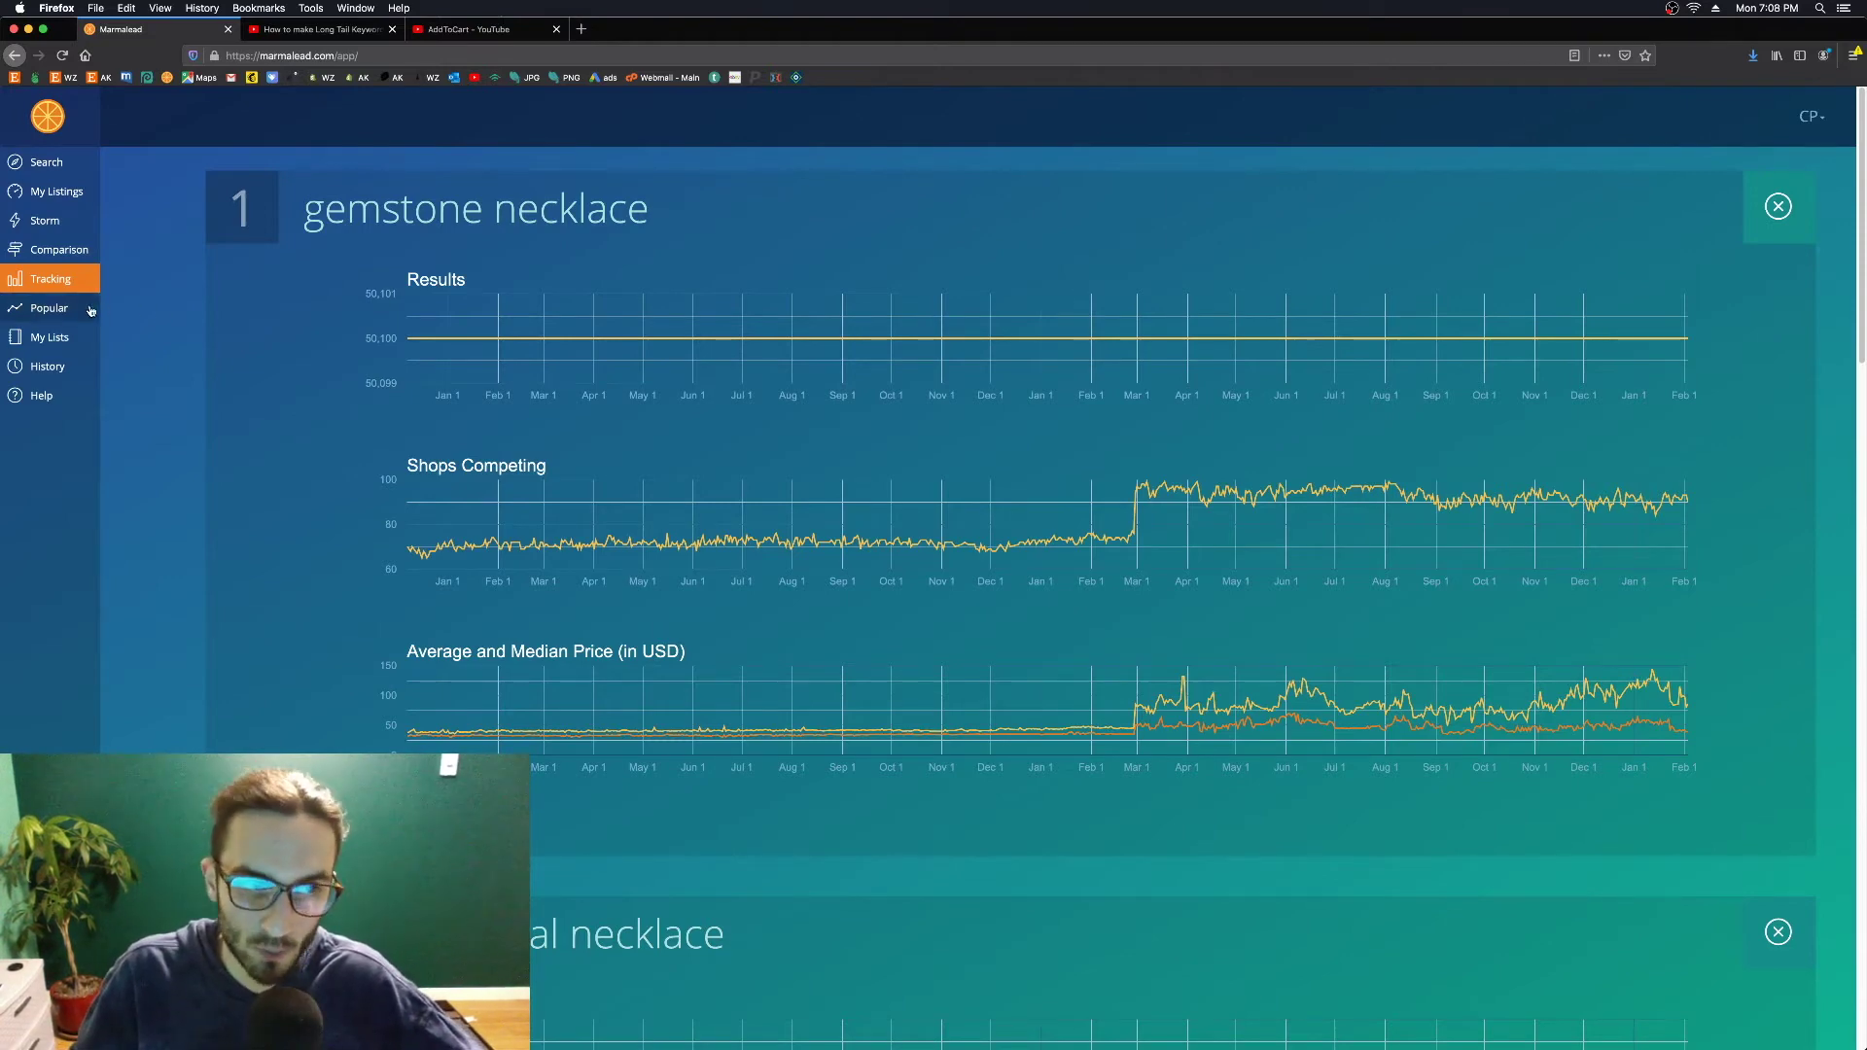
Open the popular shopper searches on Etsy and compare the lists for yesterday, last week and last month
{"action": "left_click", "coordinate": [53, 307]}
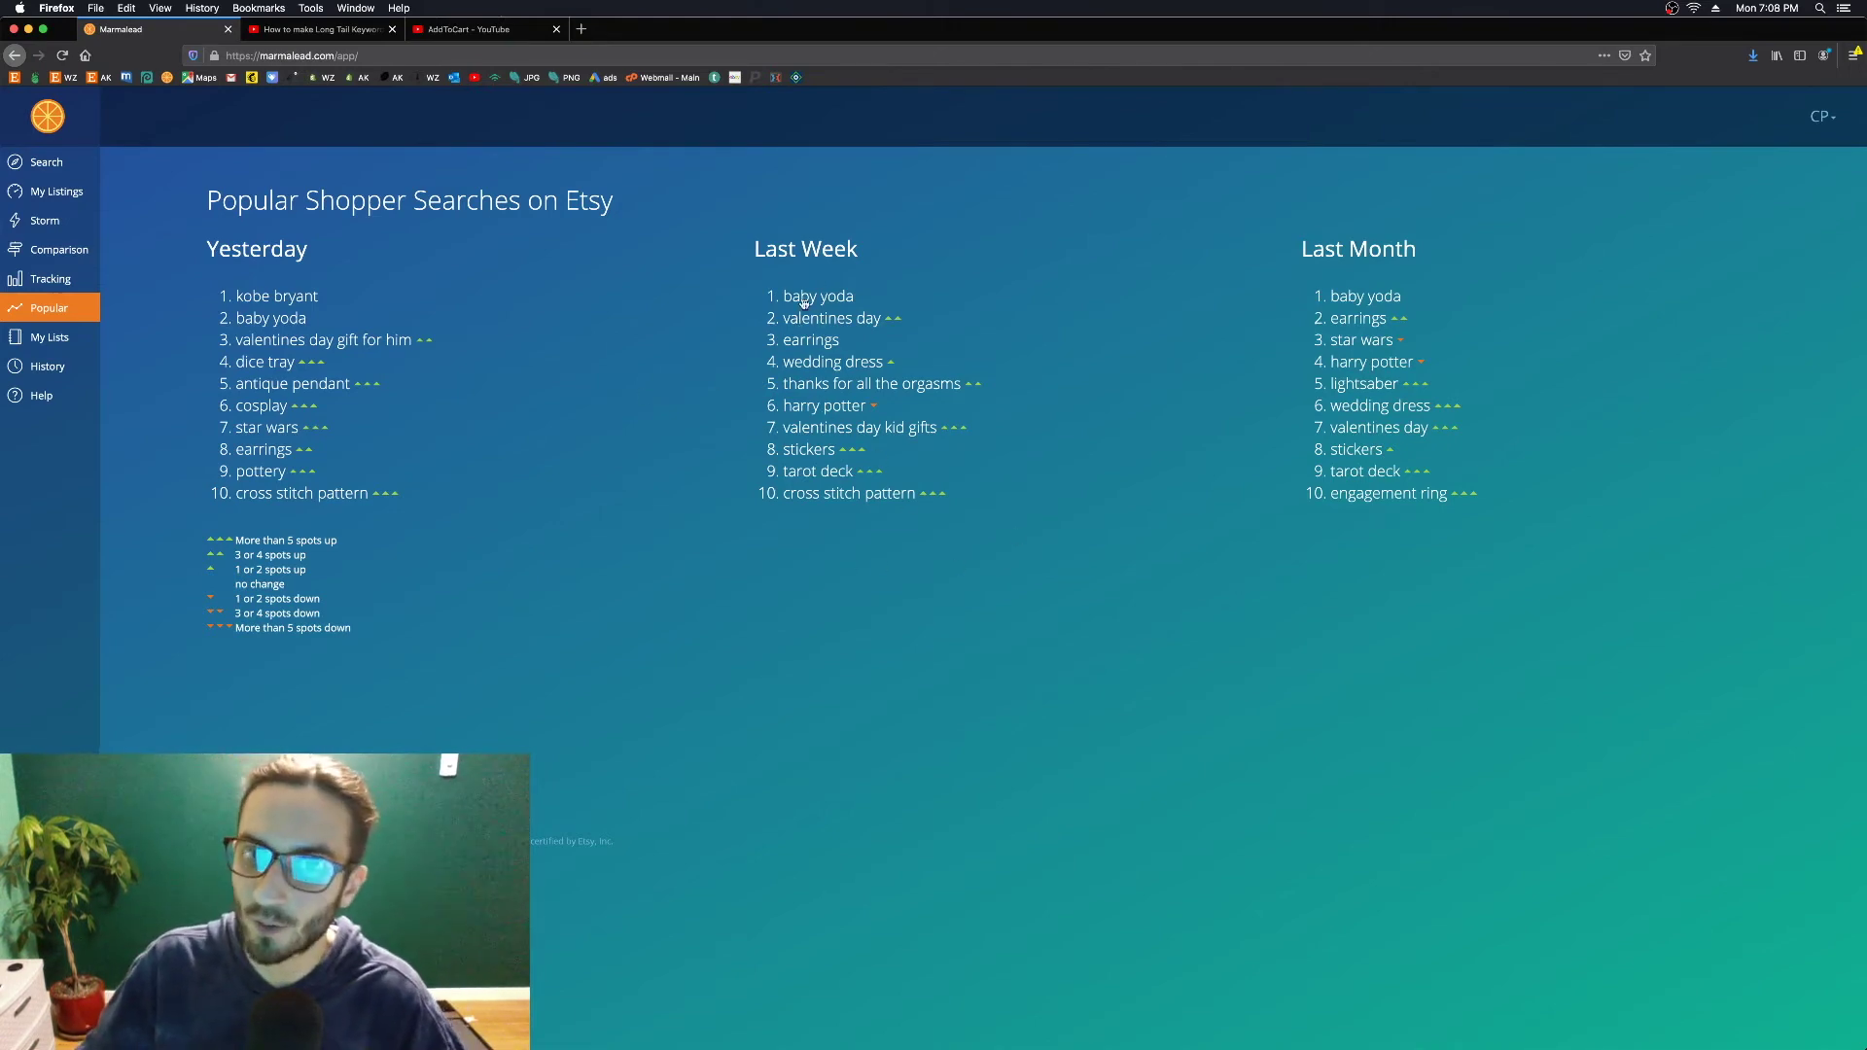
{"action": "right_click", "coordinate": [828, 721]}
{"action": "left_click", "coordinate": [765, 680]}
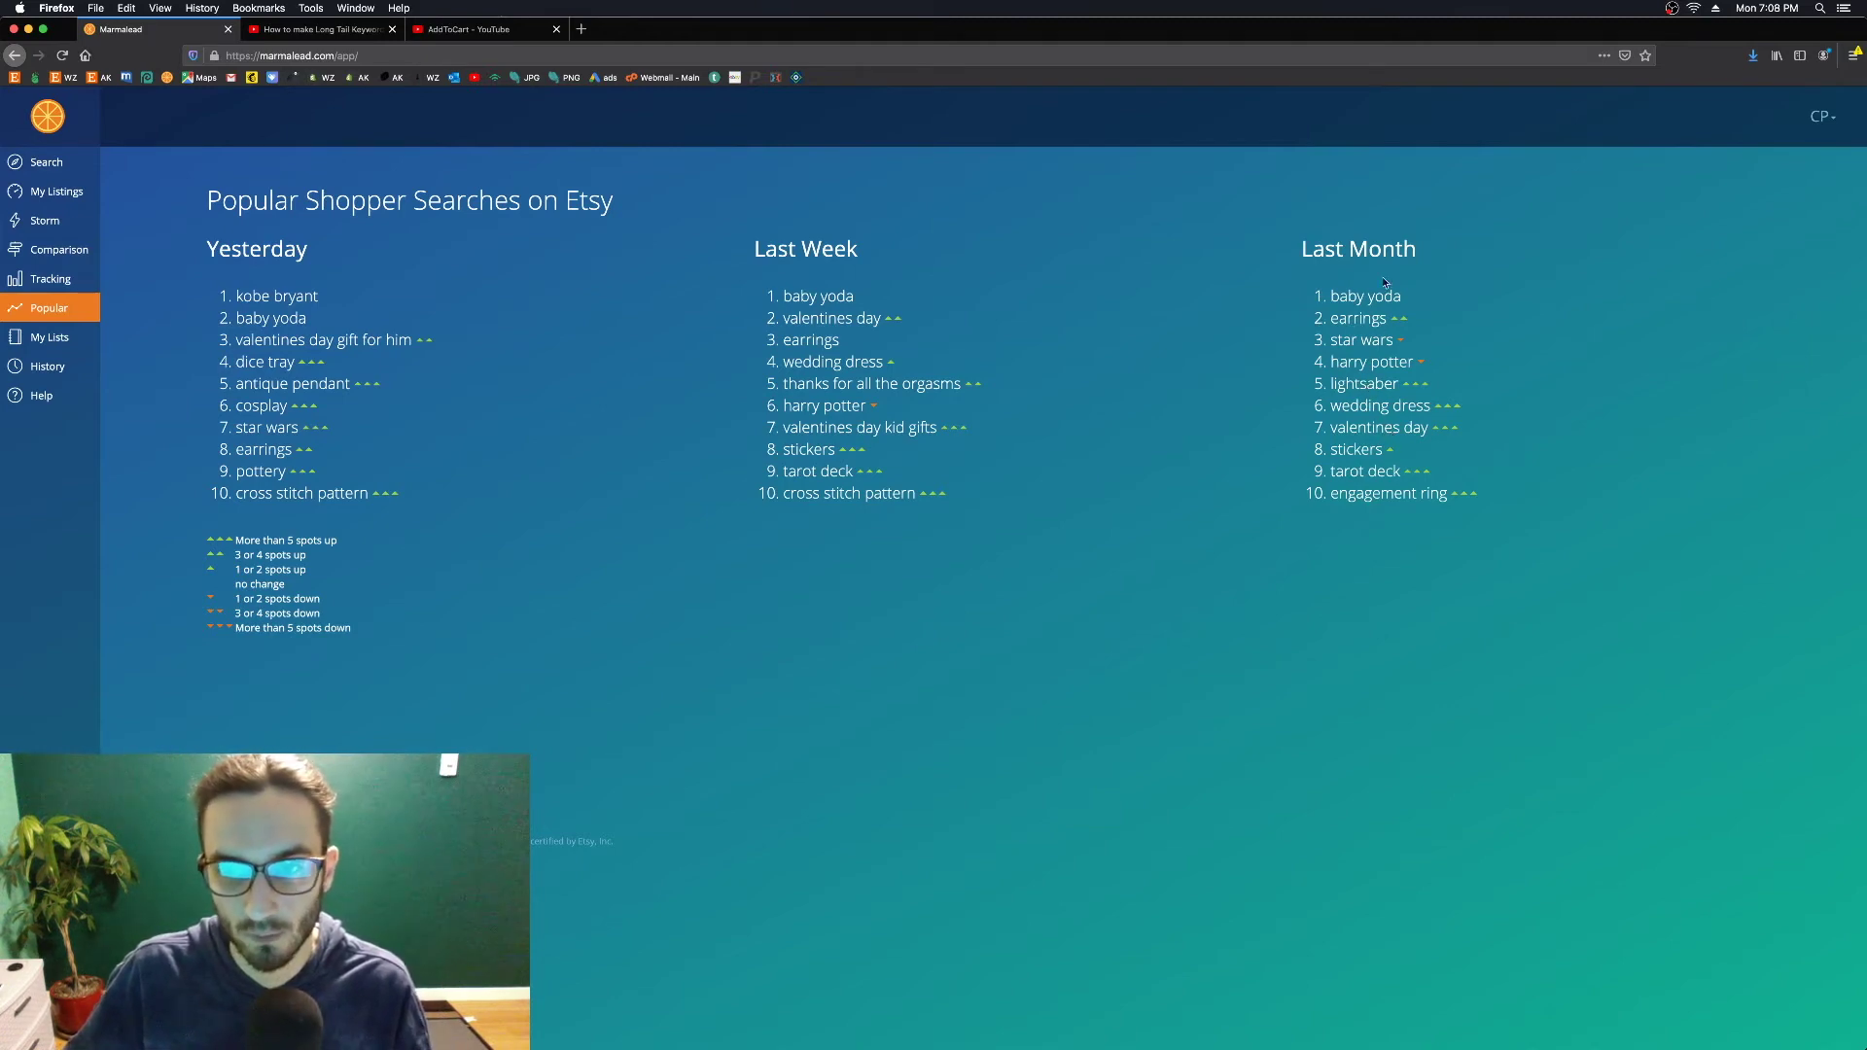
{"action": "right_click", "coordinate": [1198, 815]}
{"action": "left_click", "coordinate": [1196, 813]}
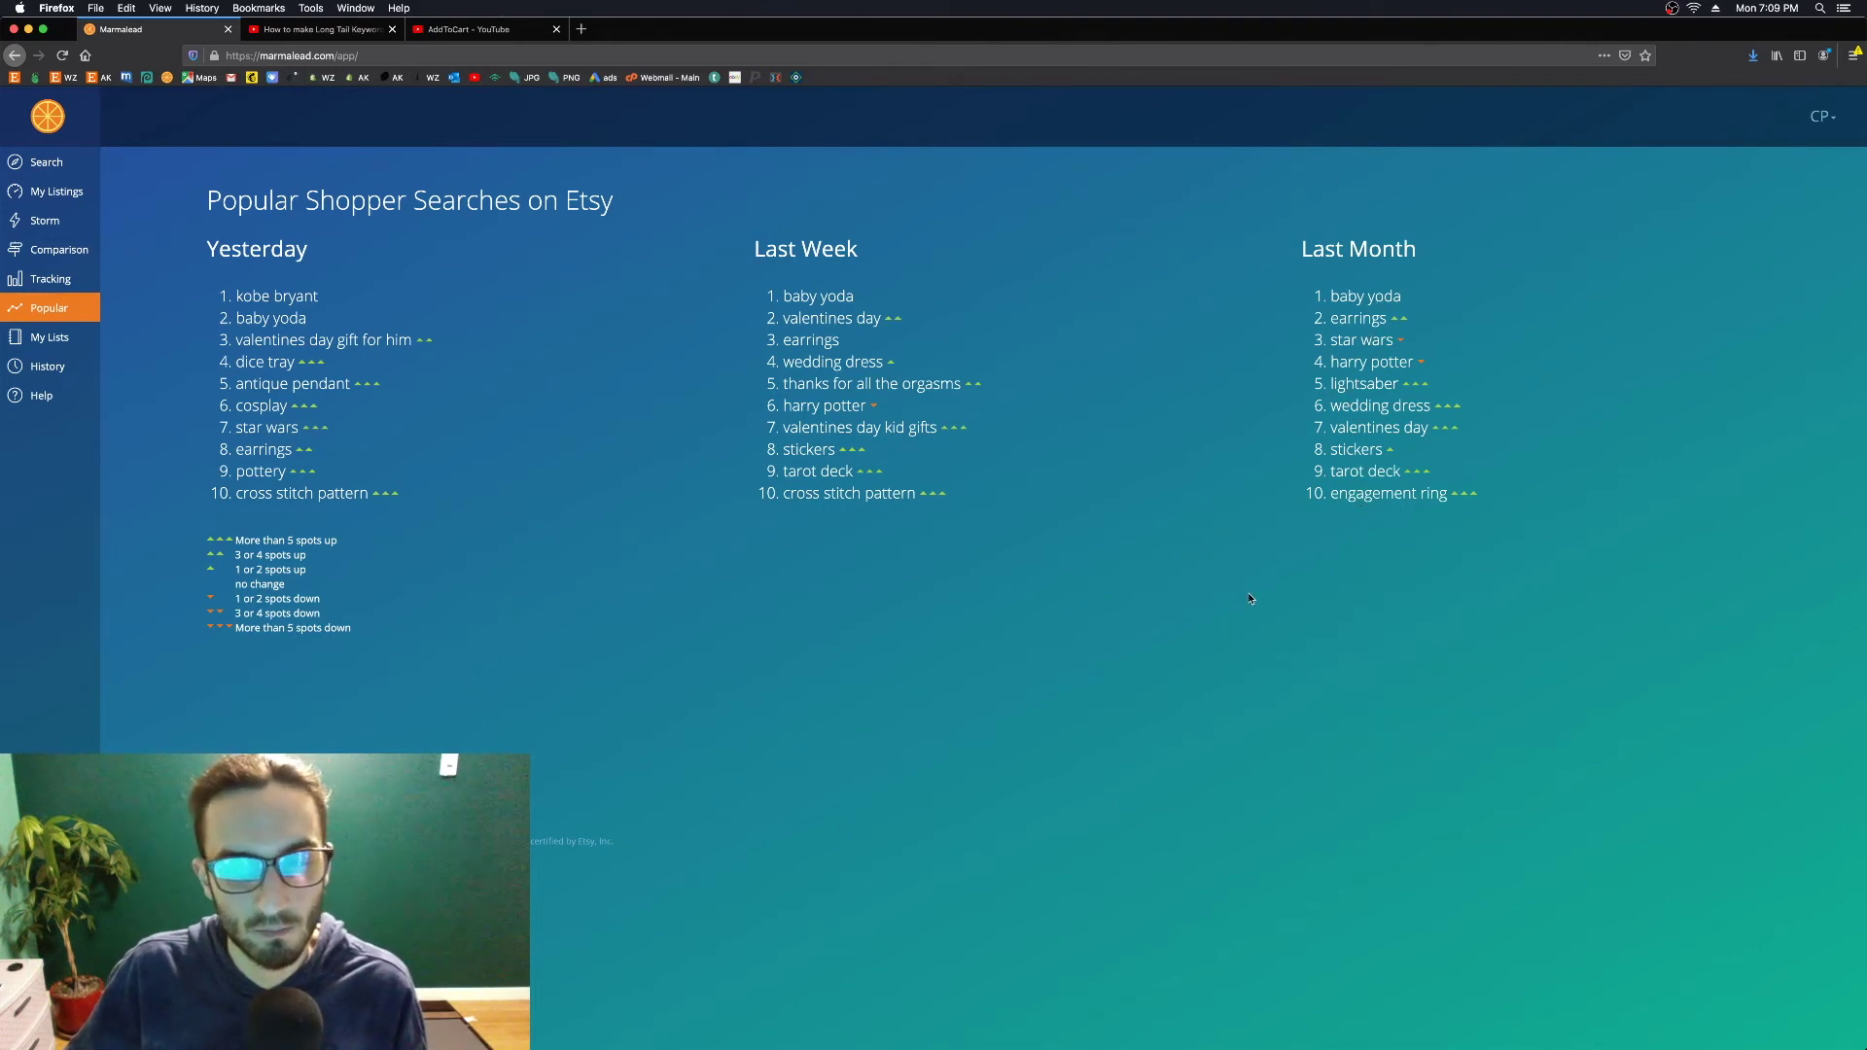
Open the tarot deck results from last month's popular searches and review the keyword's statistics, engagement chart and sample listings
{"action": "left_click", "coordinate": [1367, 472]}
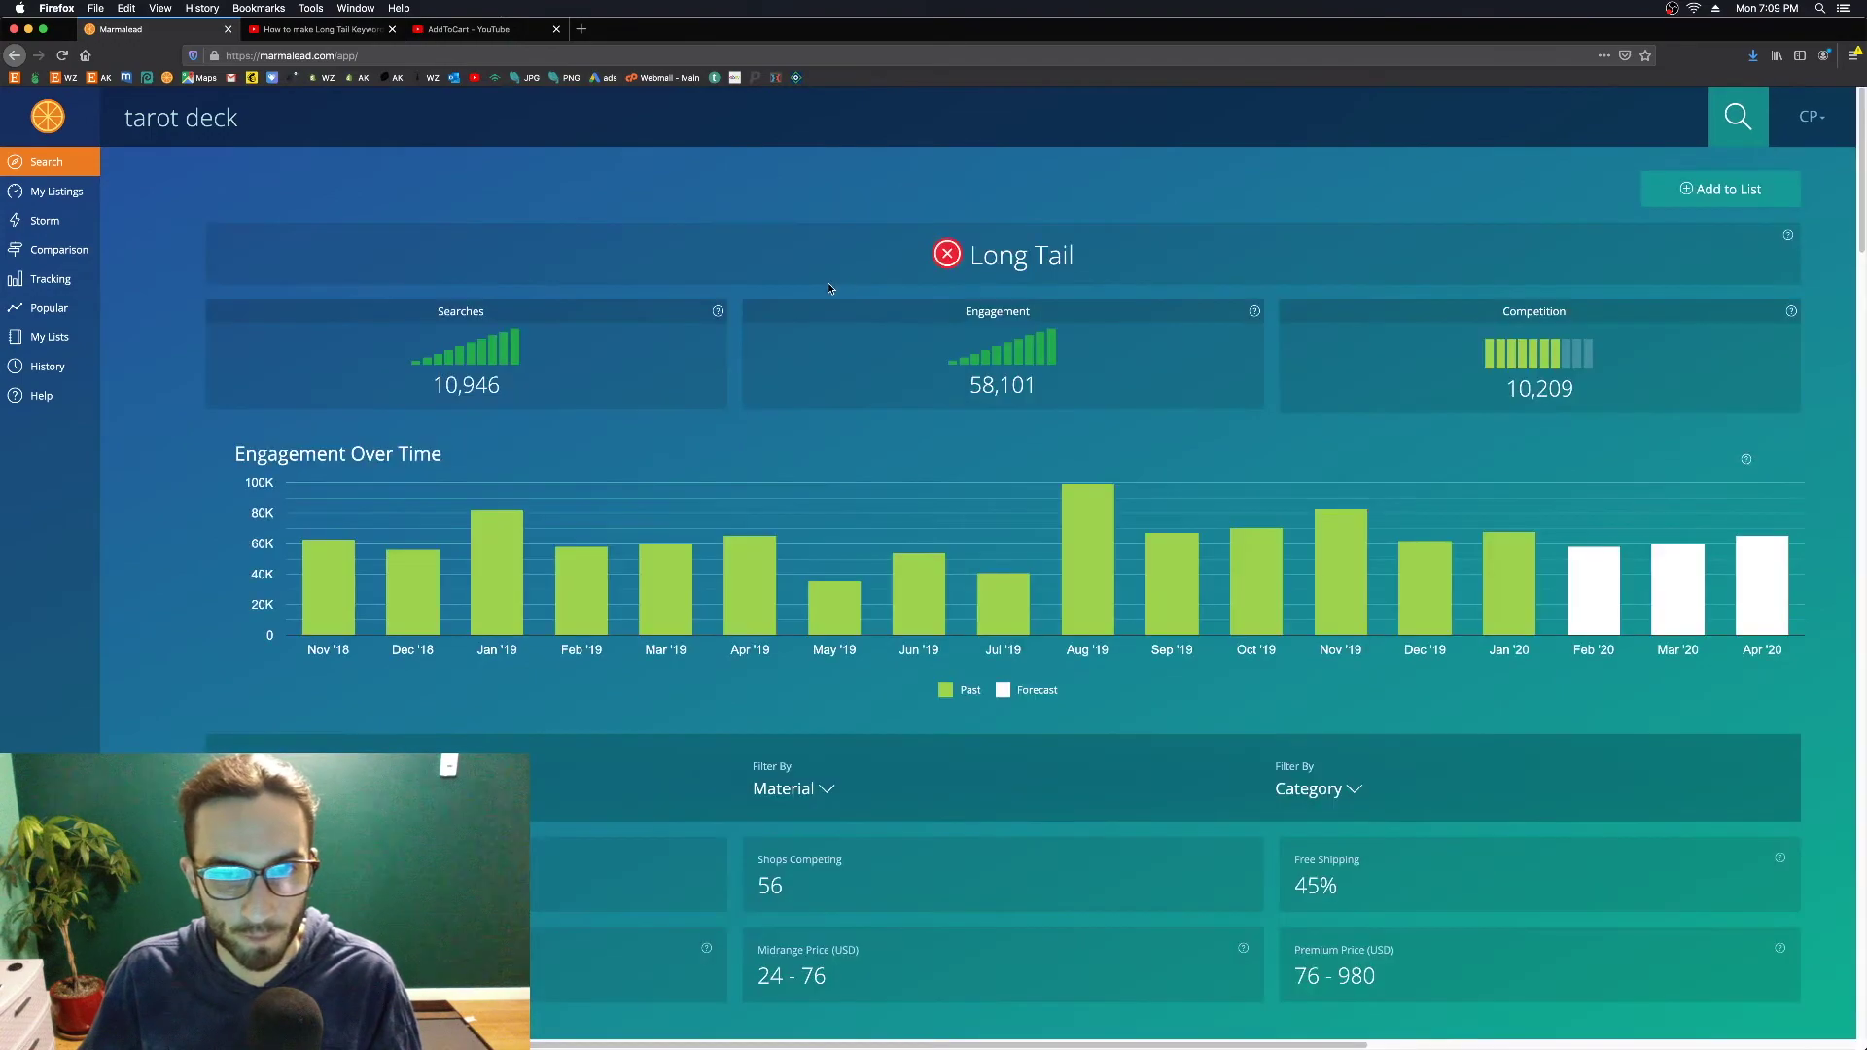
{"action": "scroll", "coordinate": [768, 452], "scroll_direction": "down", "scroll_amount": 5}
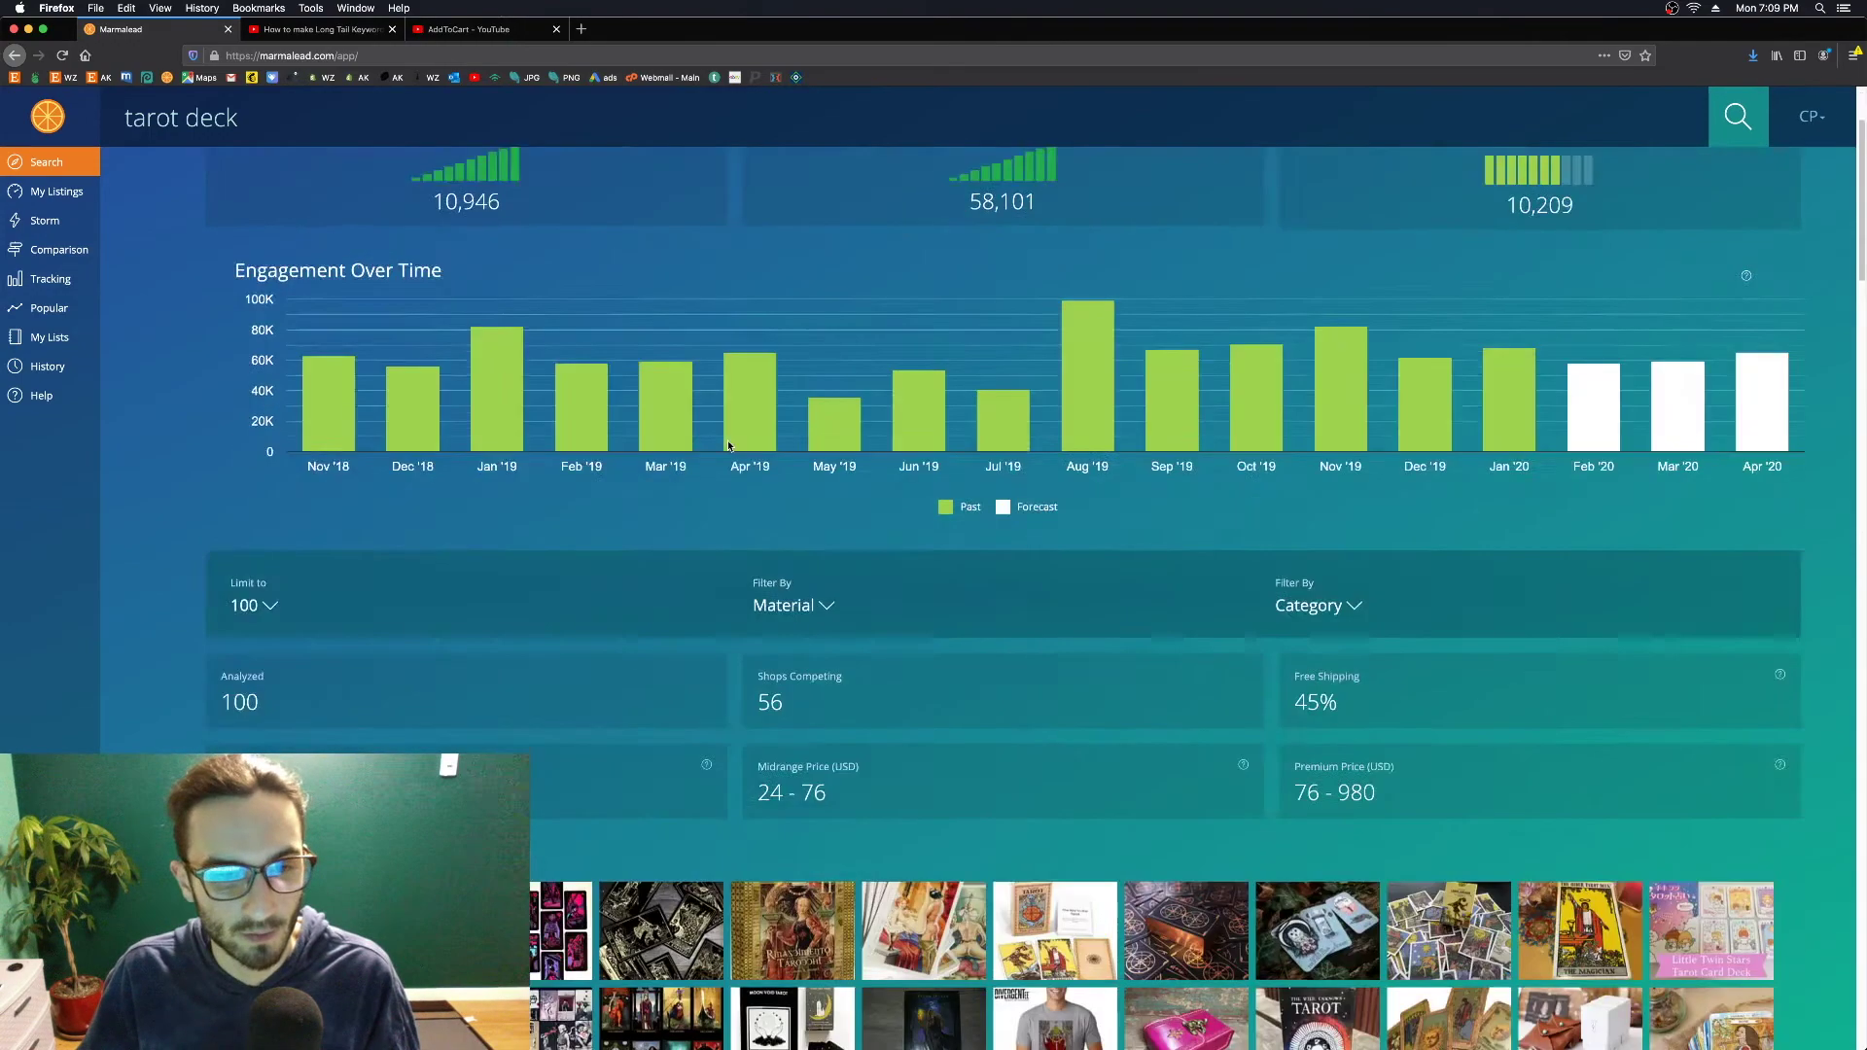
{"action": "scroll", "coordinate": [758, 494], "scroll_direction": "down", "scroll_amount": 2}
{"action": "scroll", "coordinate": [896, 763], "scroll_direction": "up", "scroll_amount": 7}
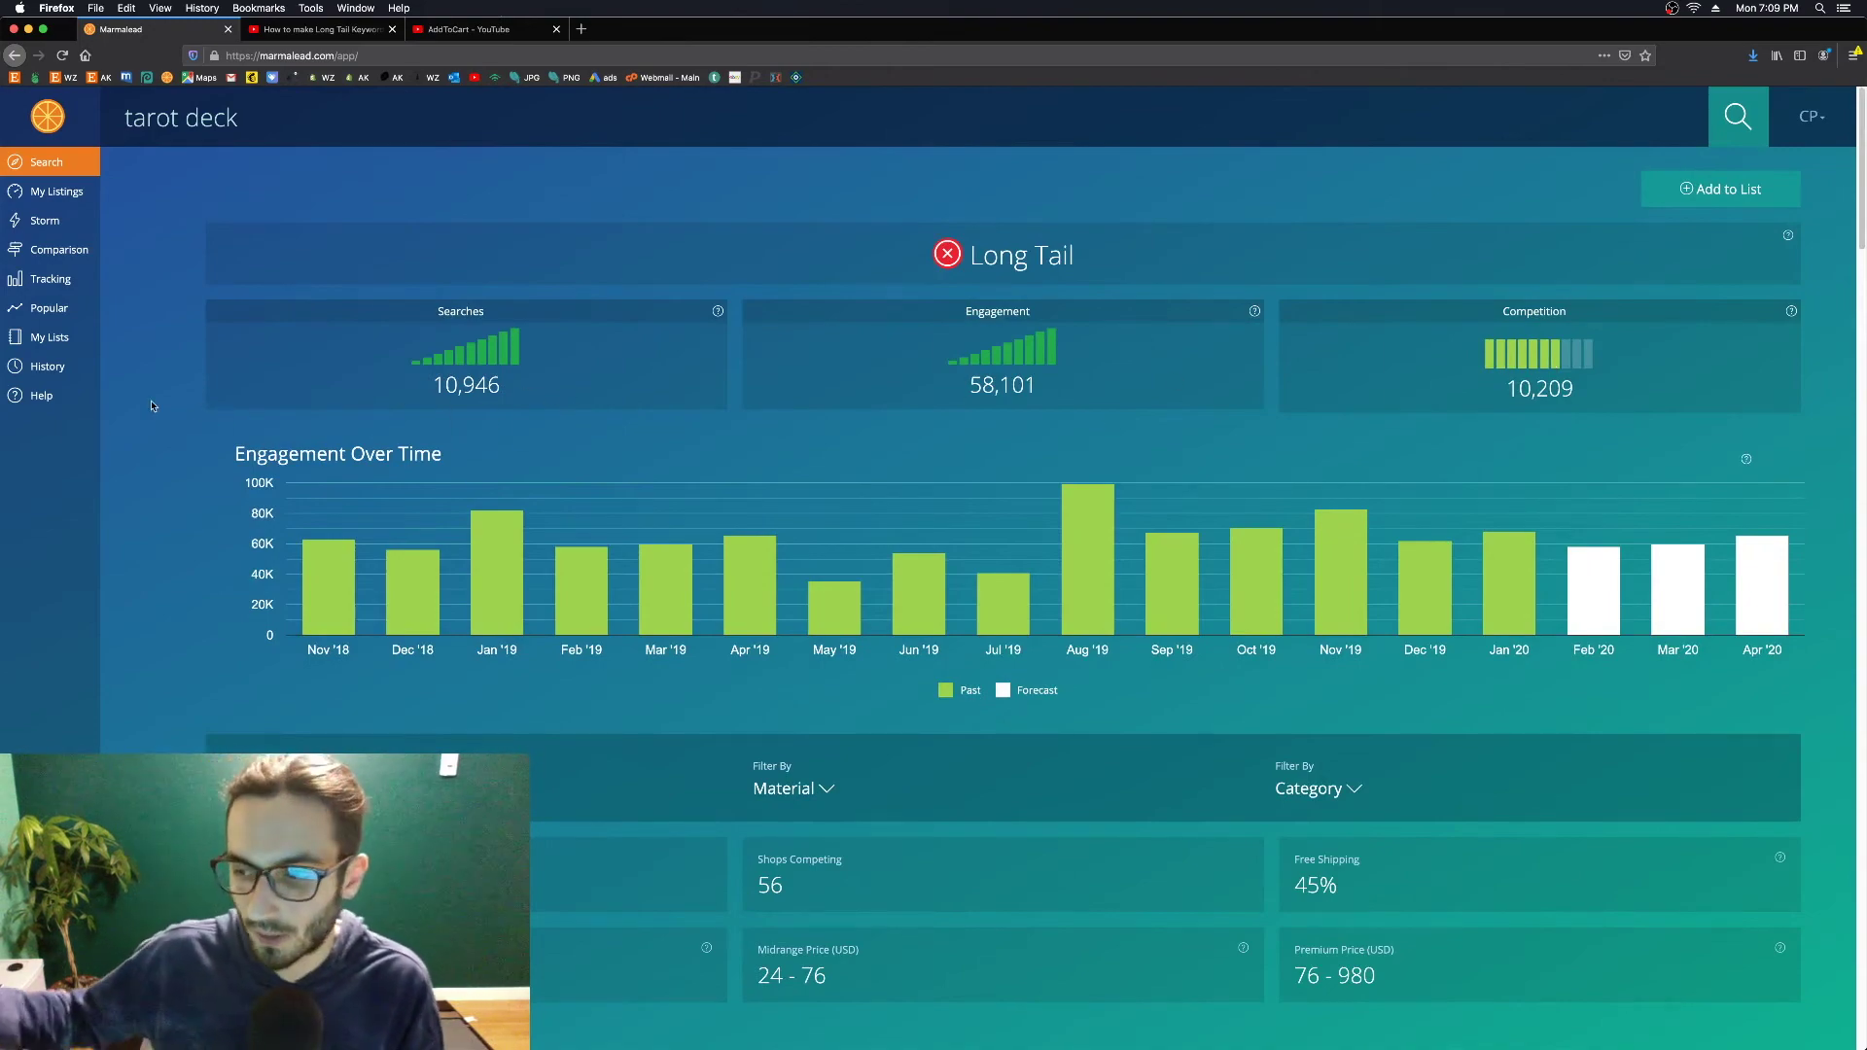
{"action": "scroll", "coordinate": [151, 407], "scroll_direction": "down", "scroll_amount": 8}
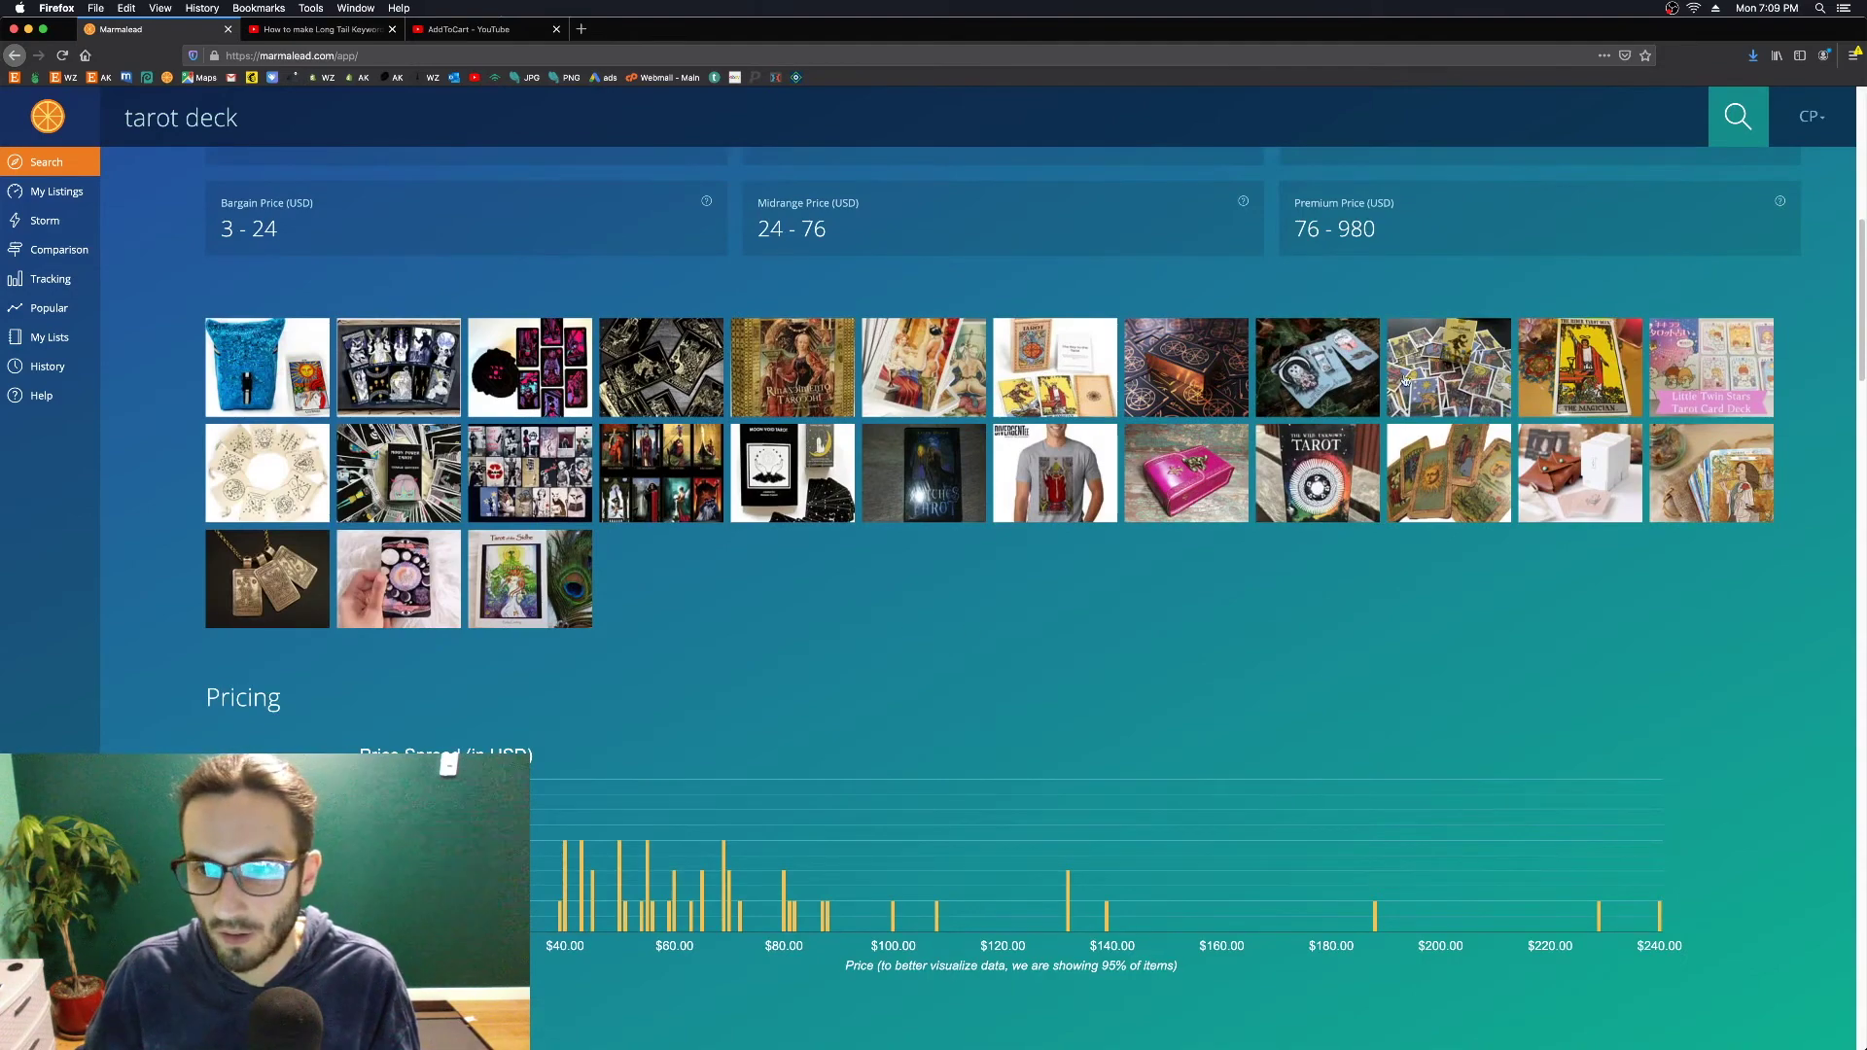
Open the Vintage Tarot Deck Stickers sample listing on Etsy and expand its full item details
{"action": "left_click", "coordinate": [1405, 382]}
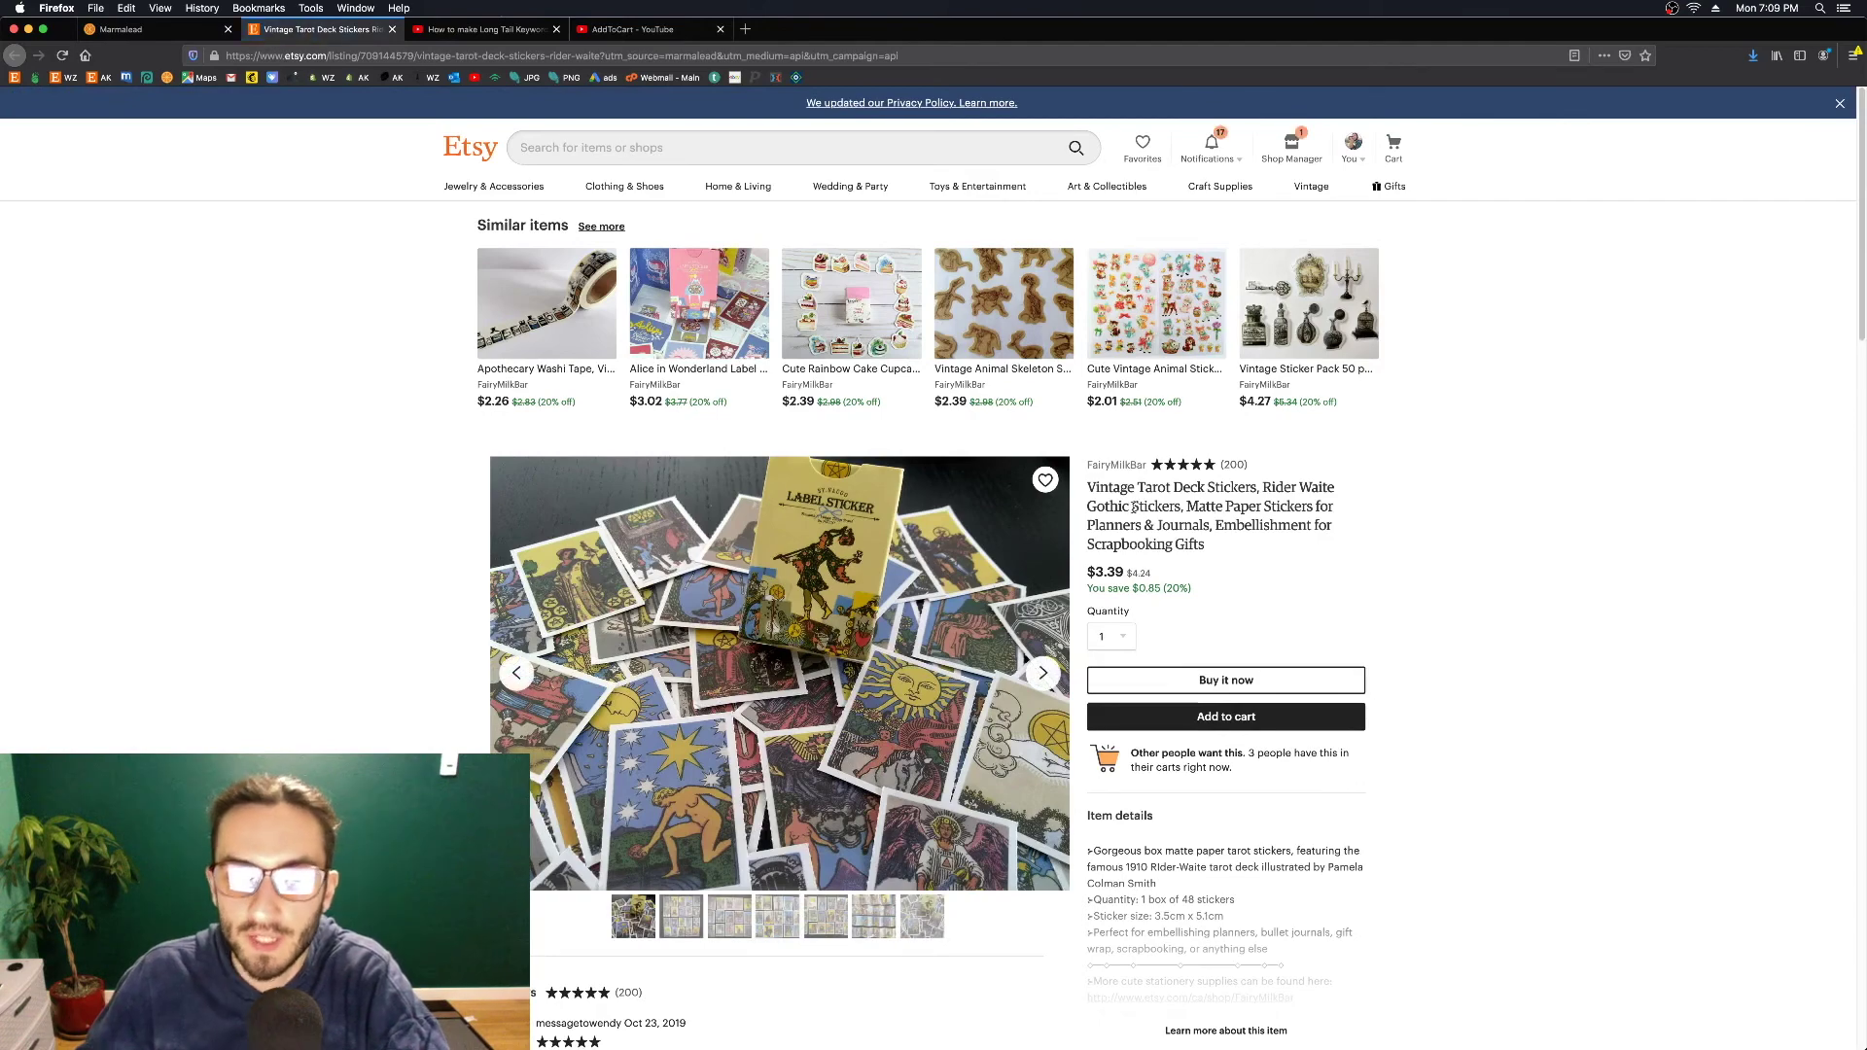
{"action": "scroll", "coordinate": [1467, 521], "scroll_direction": "down", "scroll_amount": 3}
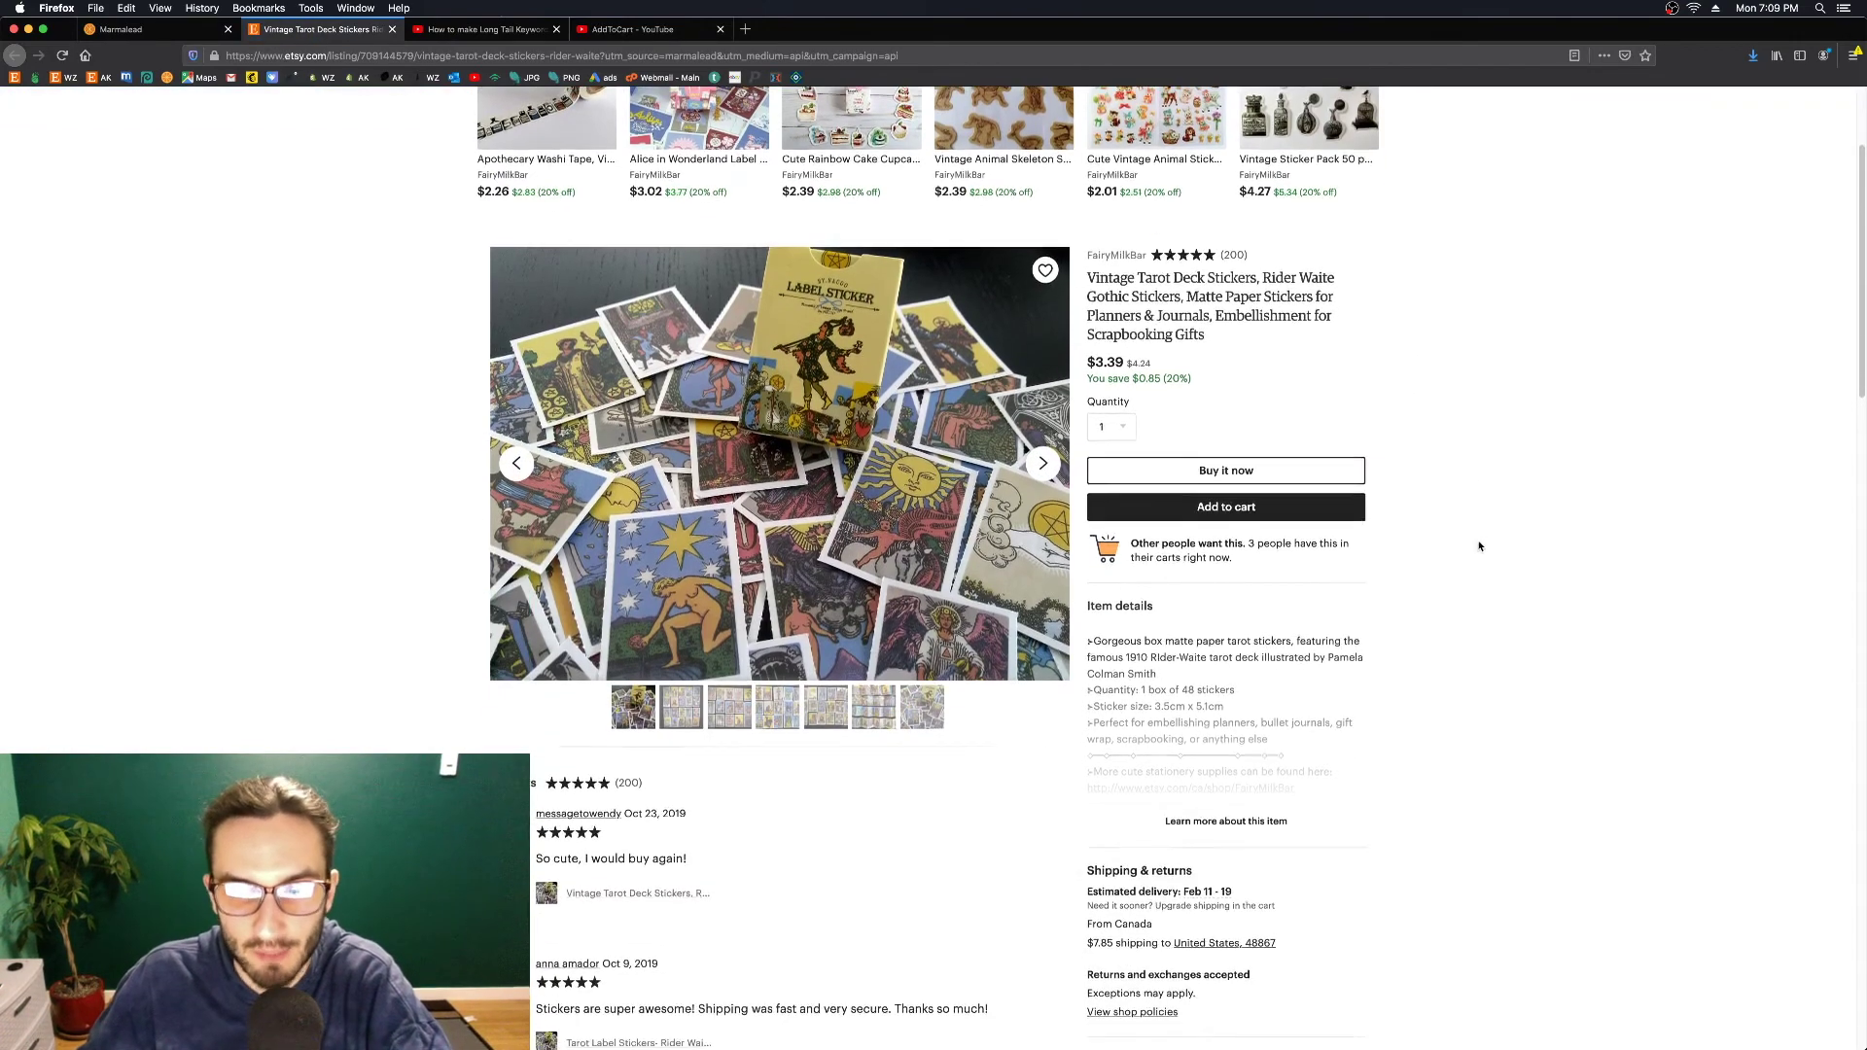
{"action": "left_click", "coordinate": [1181, 848]}
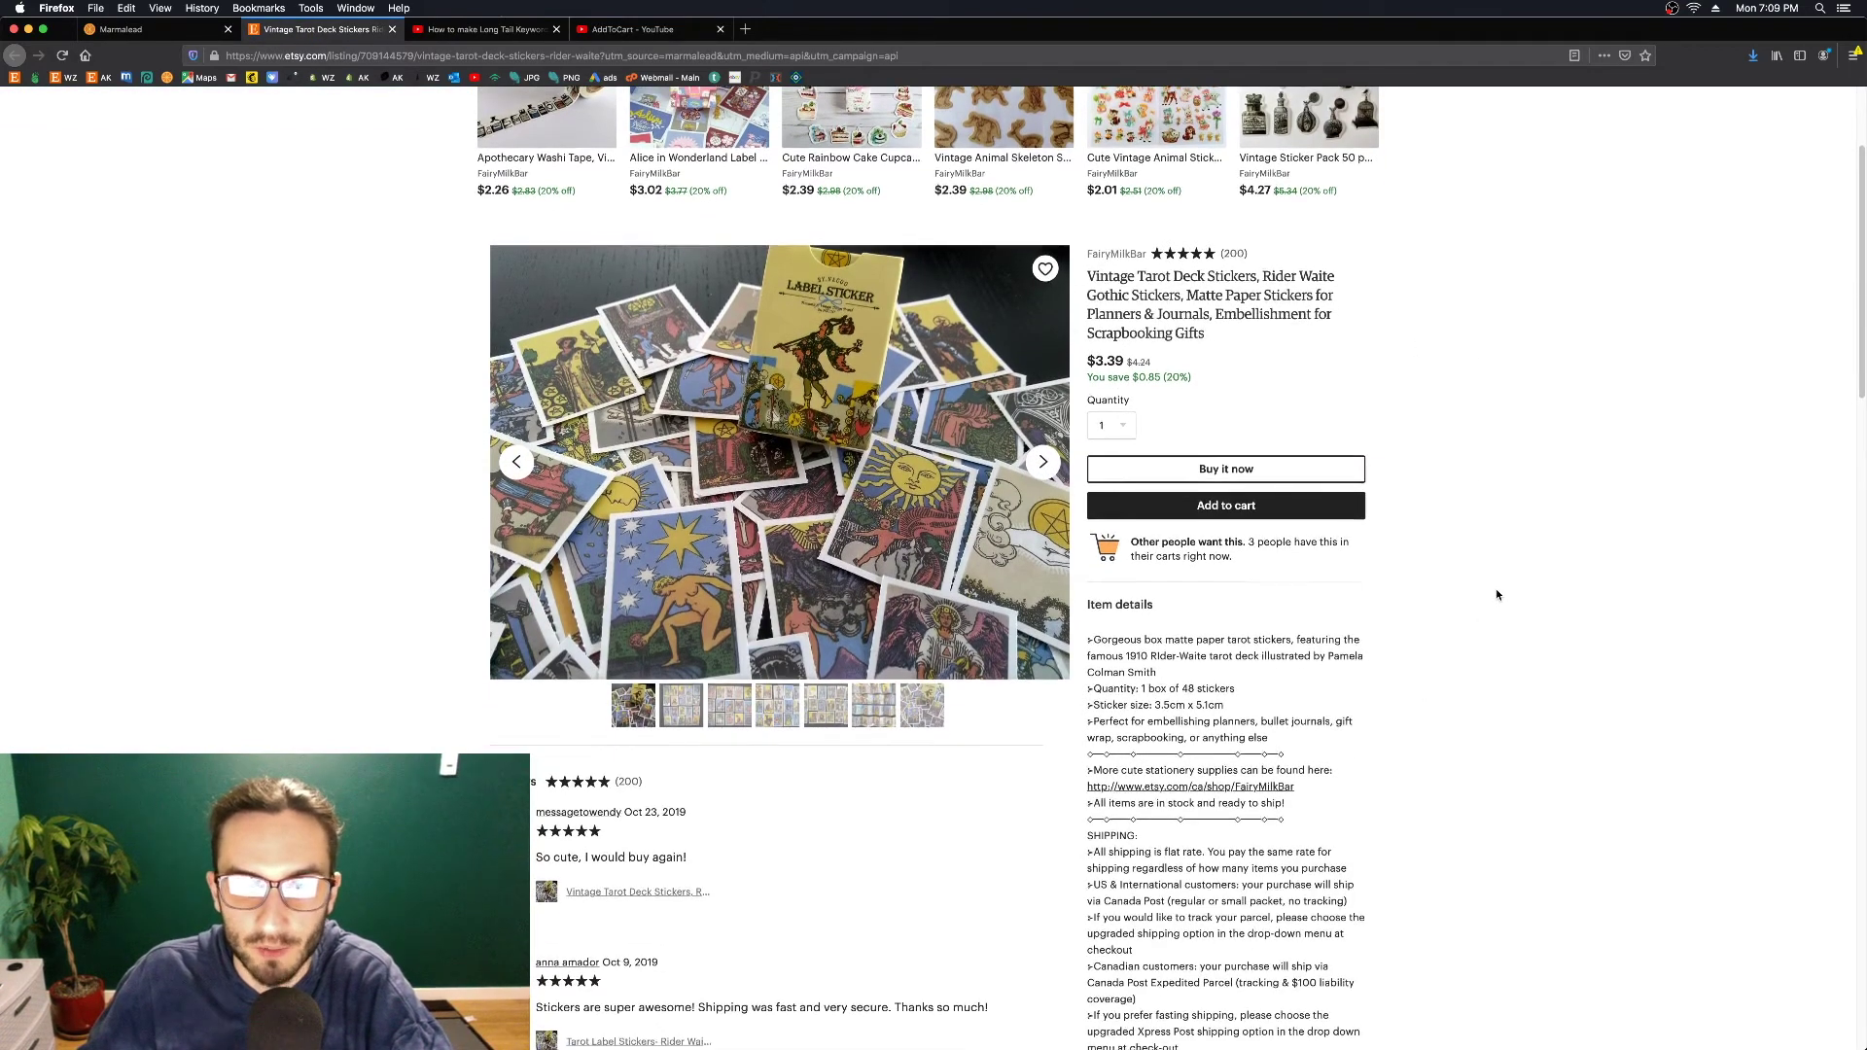
Examine the sticker listing's description, reviews, shipping terms, shop information, title and similar items
{"action": "scroll", "coordinate": [1496, 587], "scroll_direction": "down", "scroll_amount": 3}
{"action": "scroll", "coordinate": [1496, 589], "scroll_direction": "down", "scroll_amount": 3}
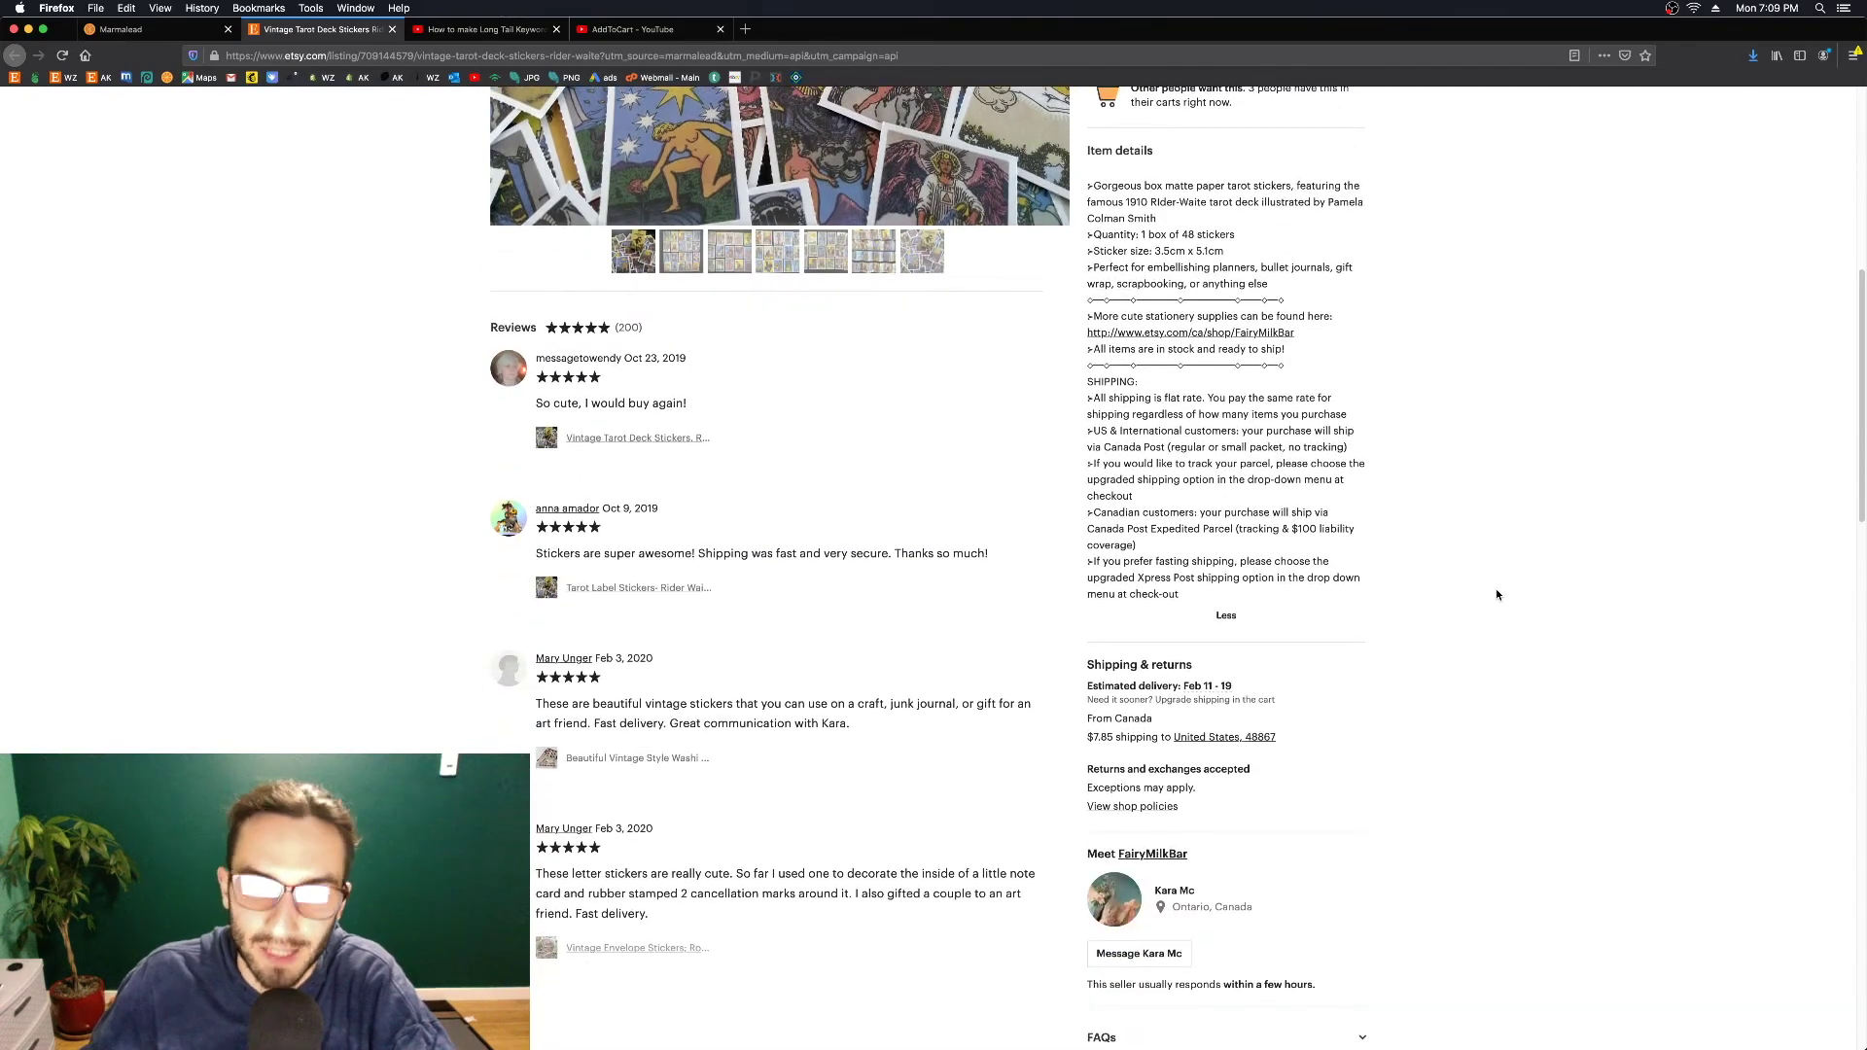
{"action": "scroll", "coordinate": [1556, 696], "scroll_direction": "down", "scroll_amount": 6}
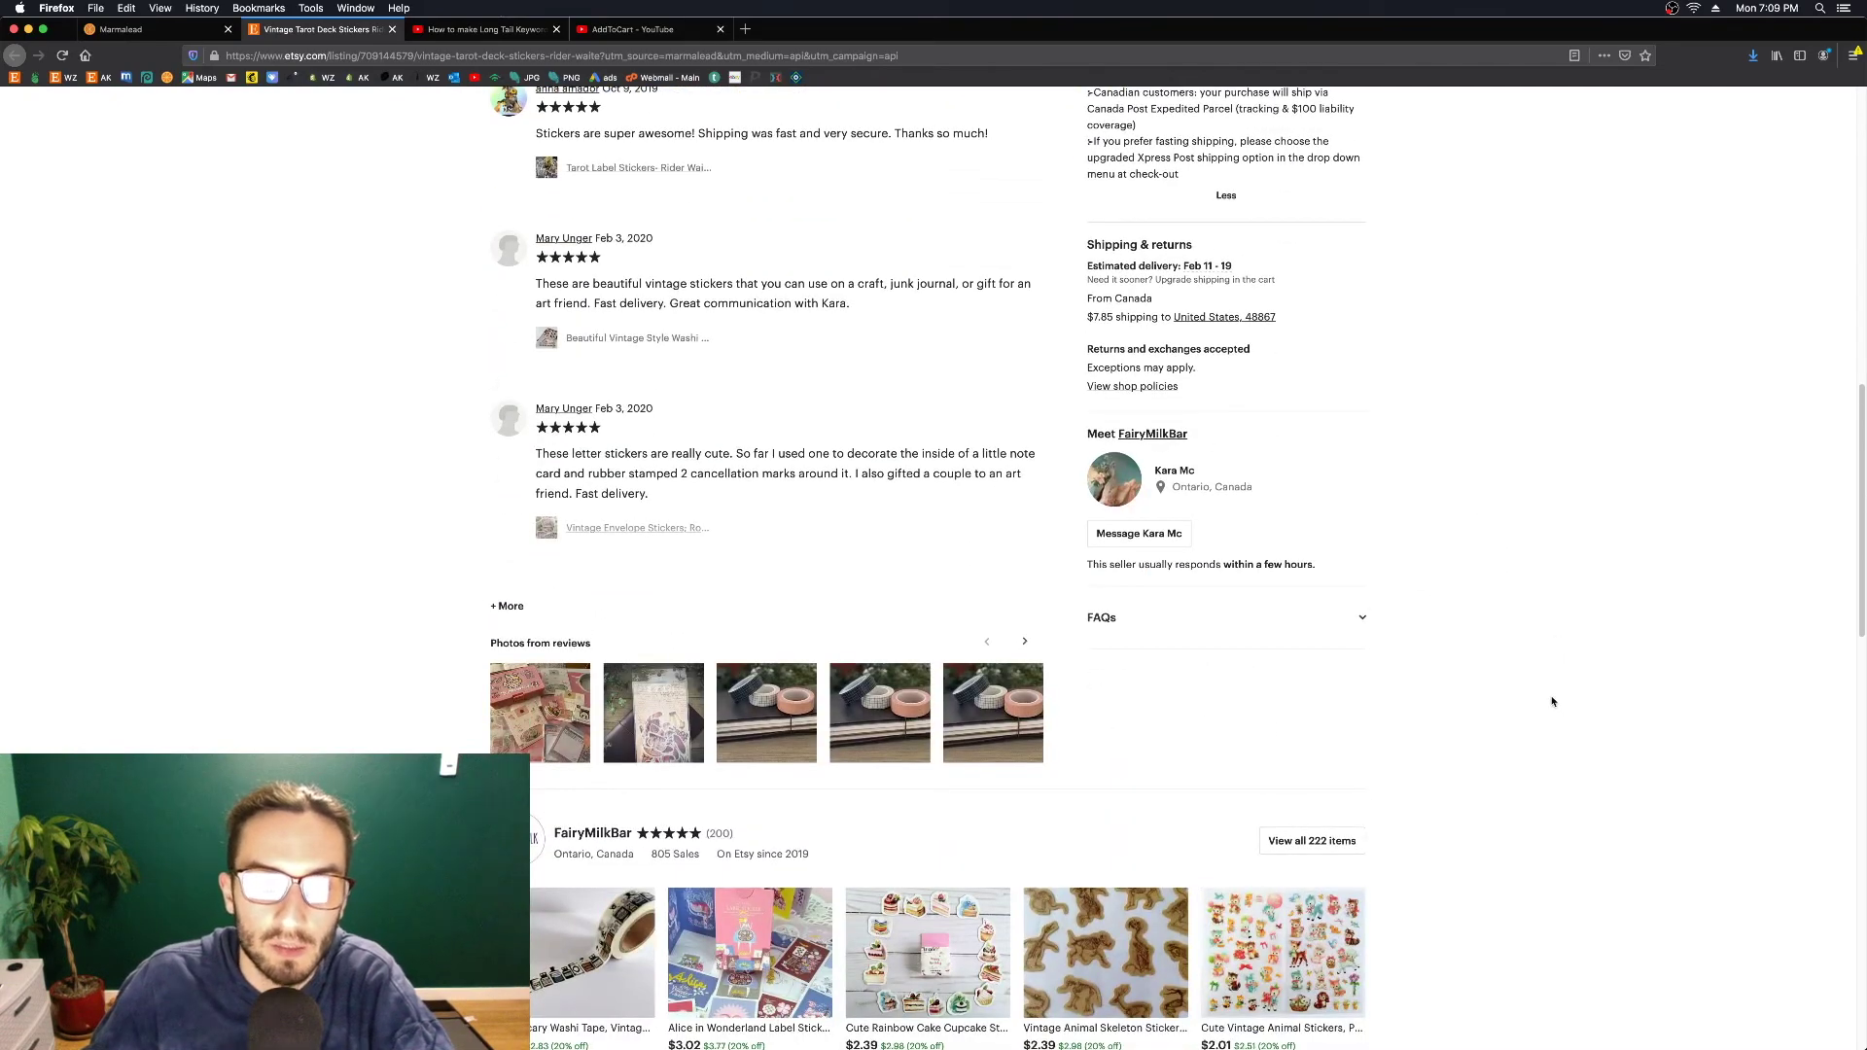
{"action": "scroll", "coordinate": [1553, 701], "scroll_direction": "down", "scroll_amount": 6}
{"action": "scroll", "coordinate": [1552, 701], "scroll_direction": "up", "scroll_amount": 12}
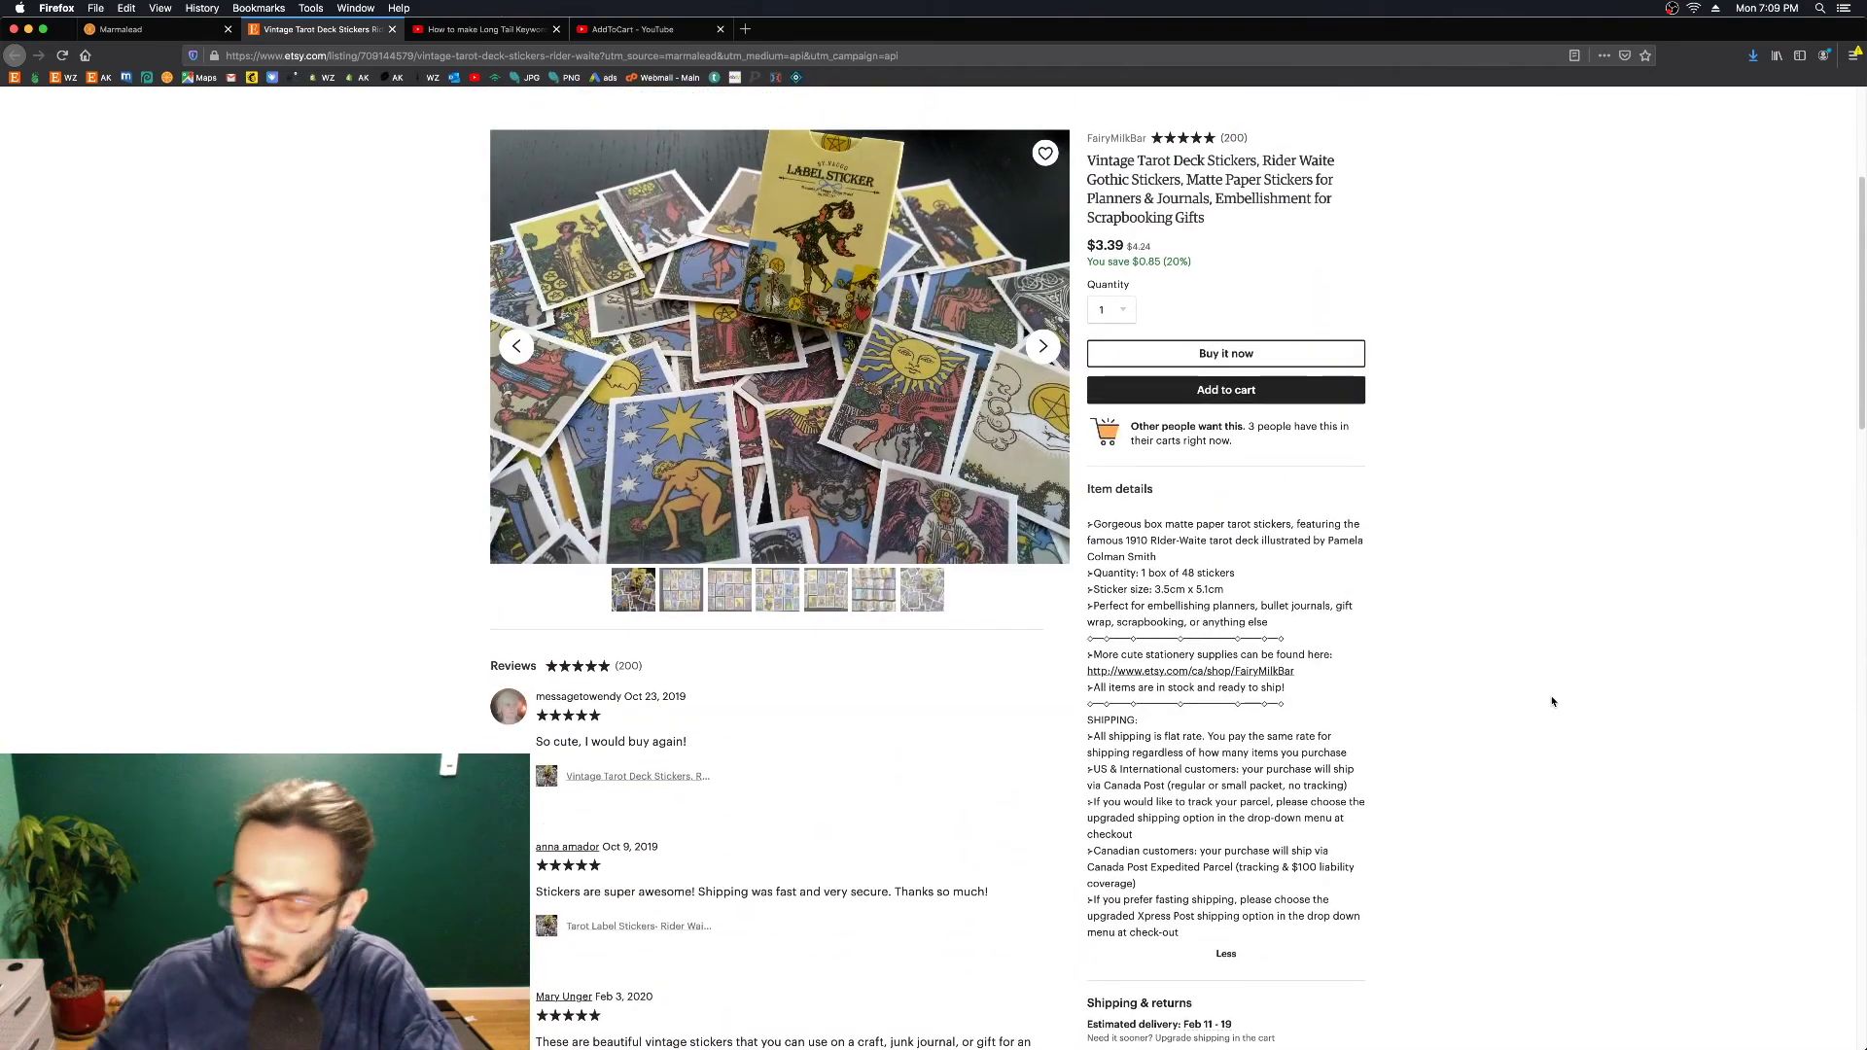
{"action": "scroll", "coordinate": [1586, 661], "scroll_direction": "up", "scroll_amount": 2}
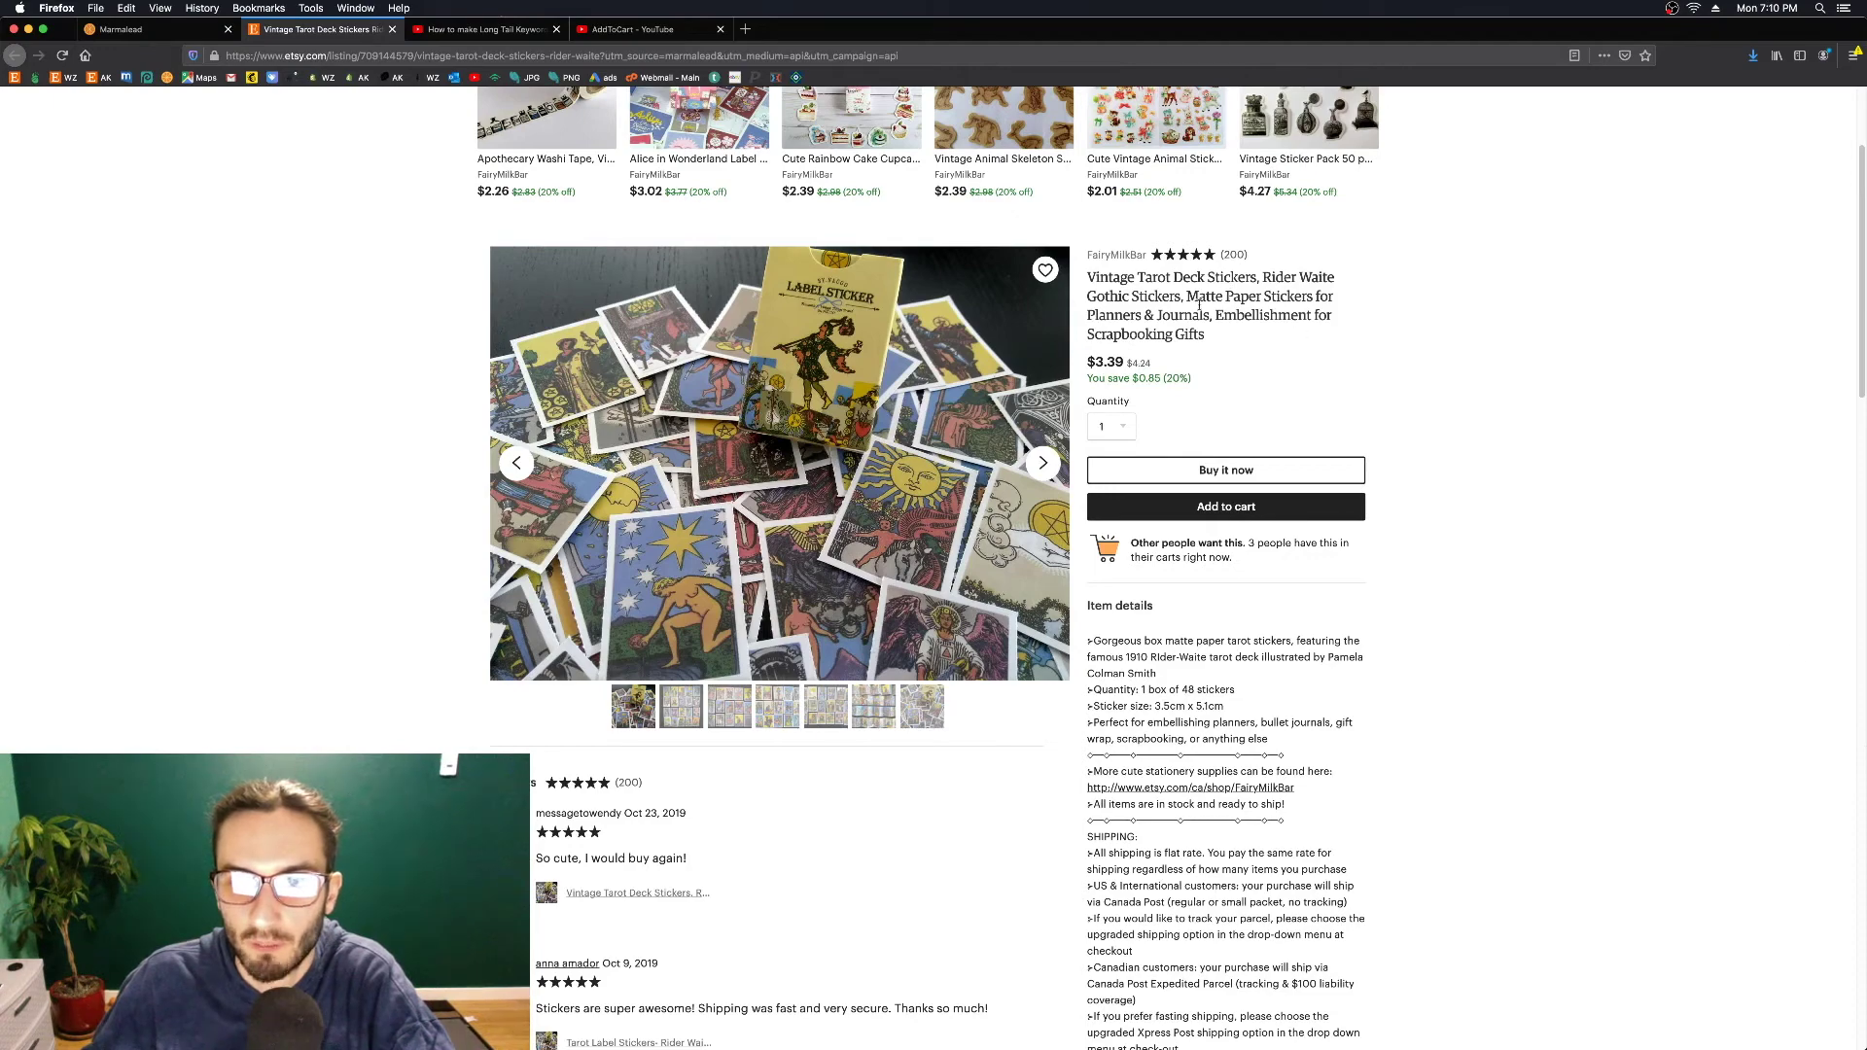
{"action": "scroll", "coordinate": [354, 542], "scroll_direction": "up", "scroll_amount": 5}
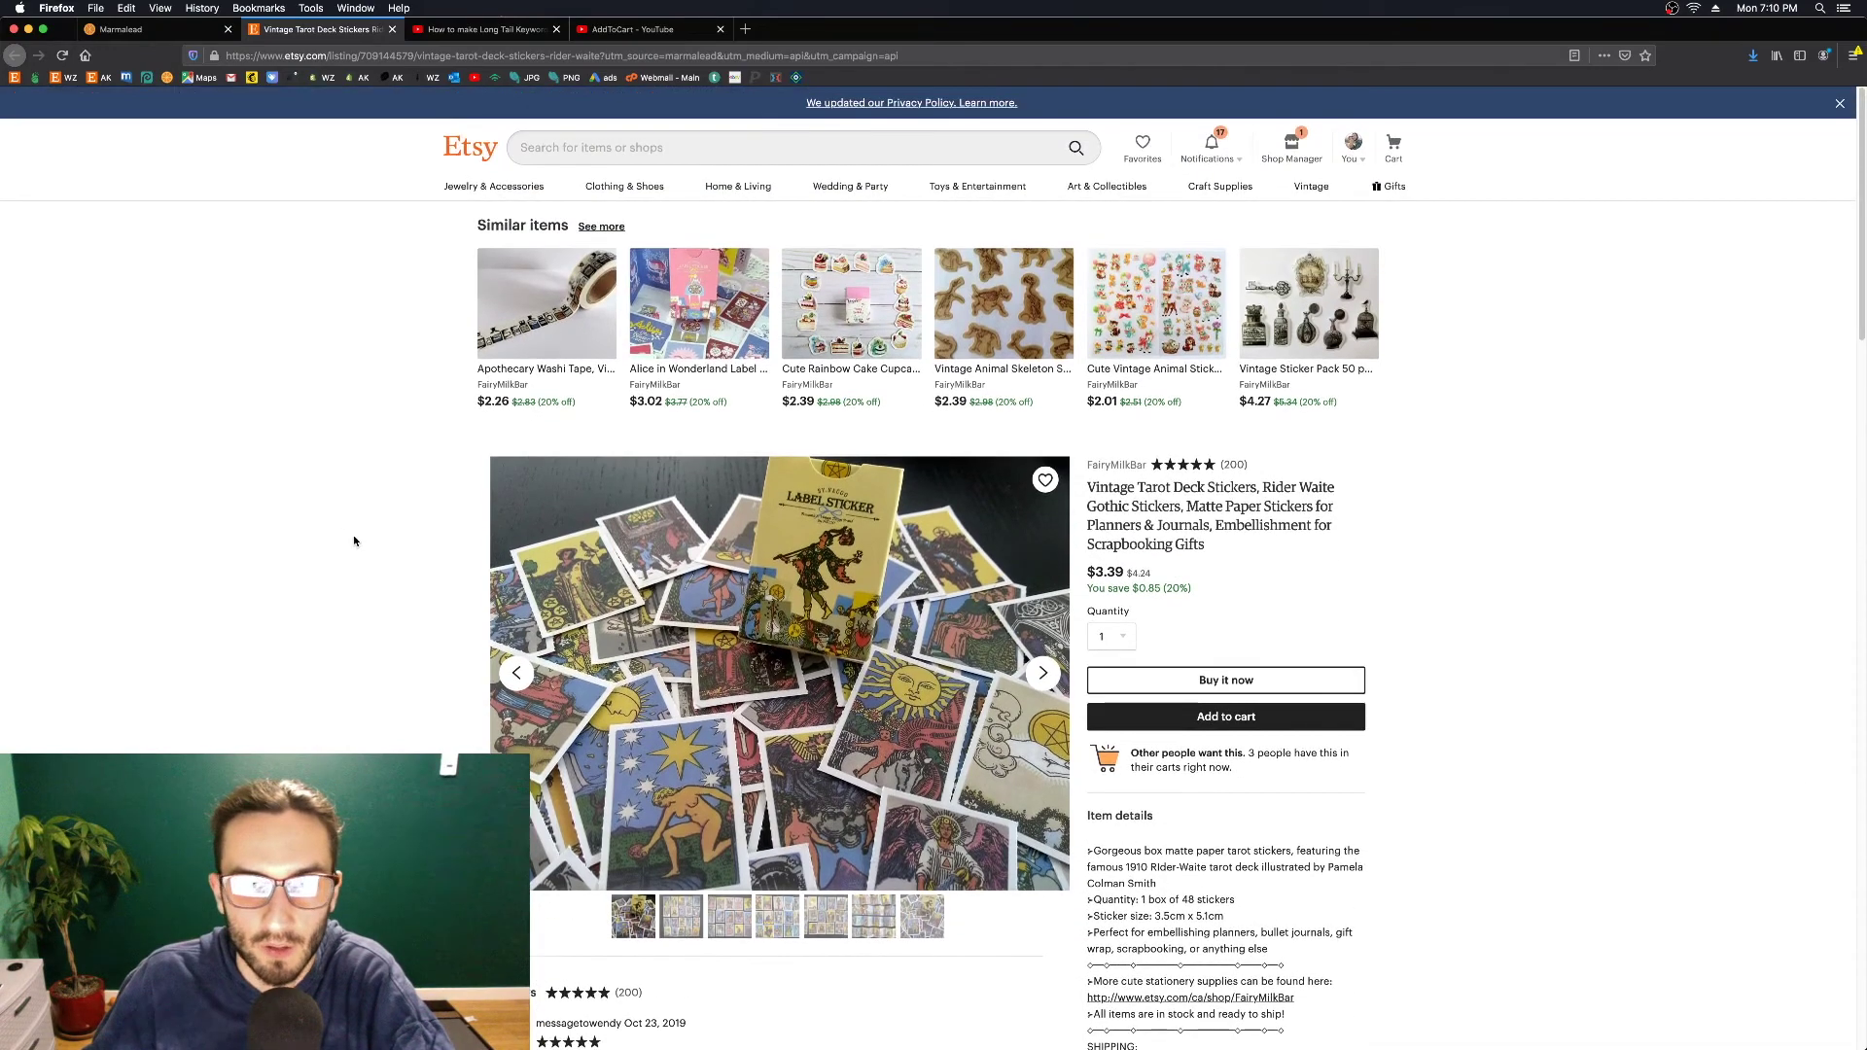
{"action": "scroll", "coordinate": [354, 541], "scroll_direction": "down", "scroll_amount": 2}
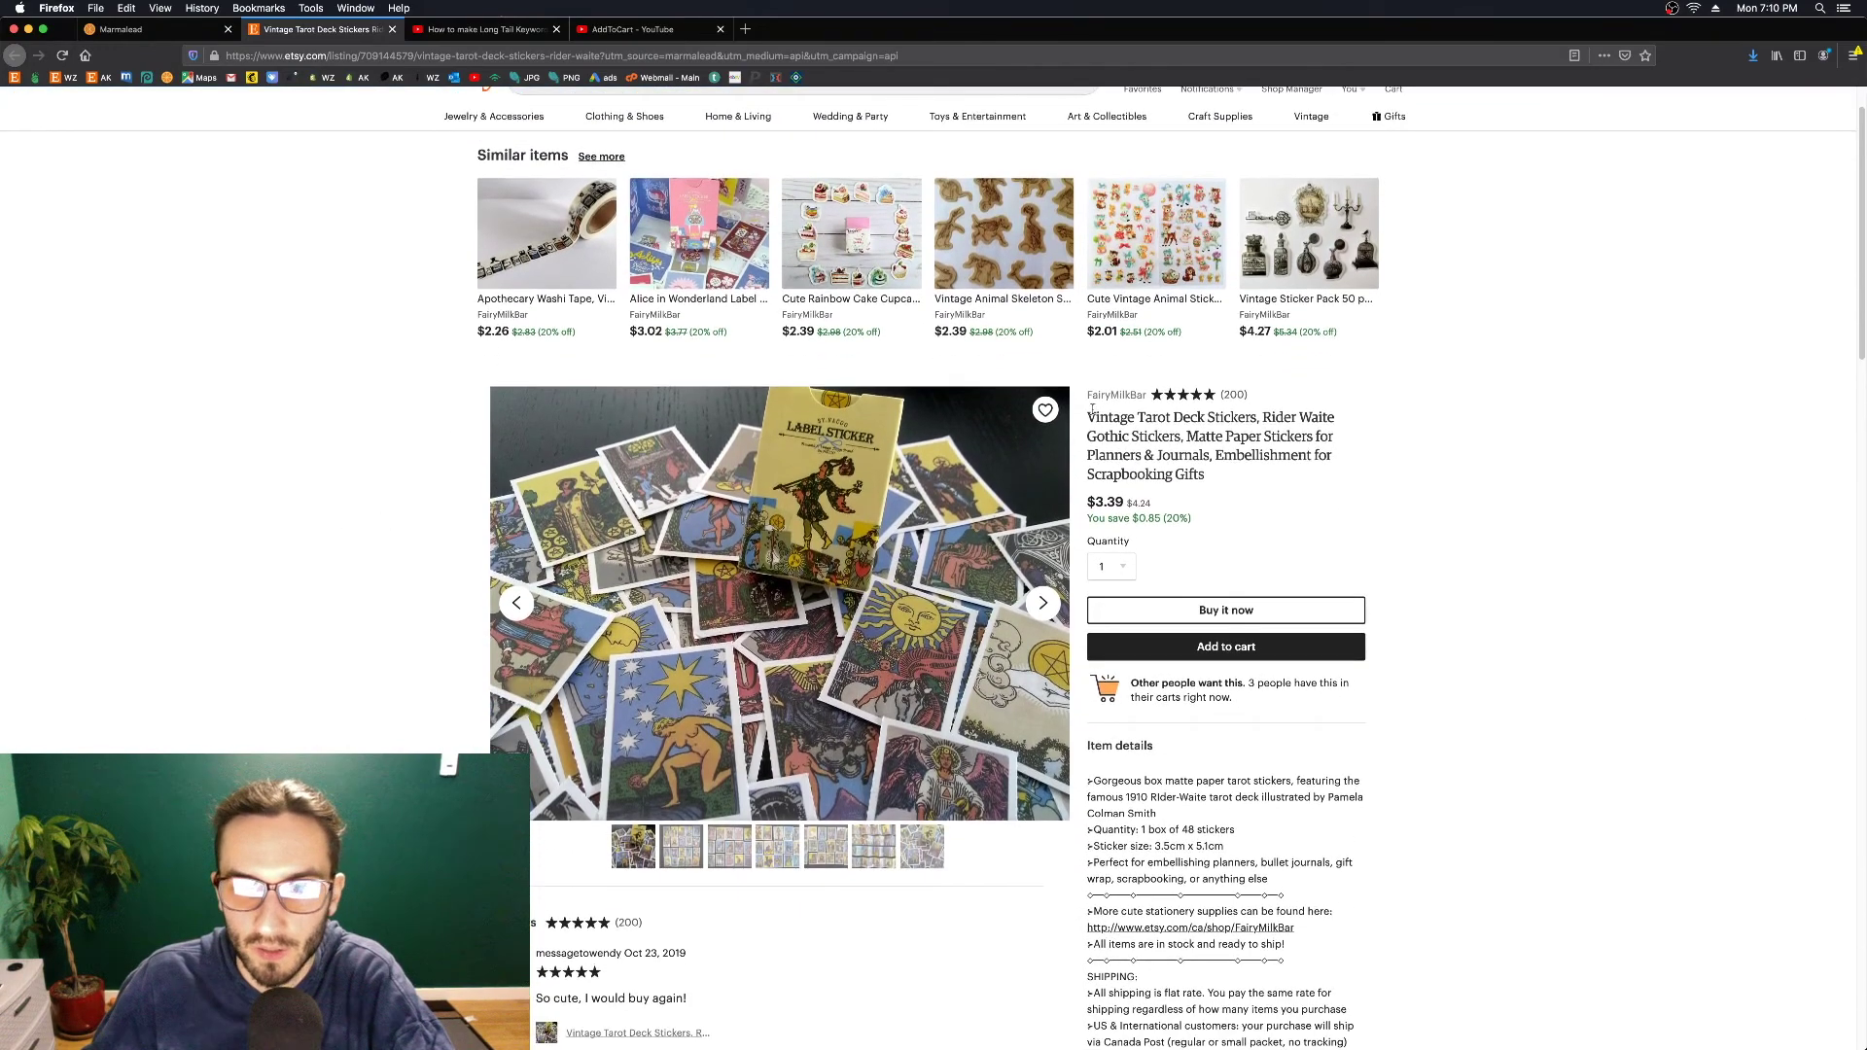
Return to the tarot deck results in Marmalead and check the price spread of the listings
{"action": "left_click", "coordinate": [181, 30]}
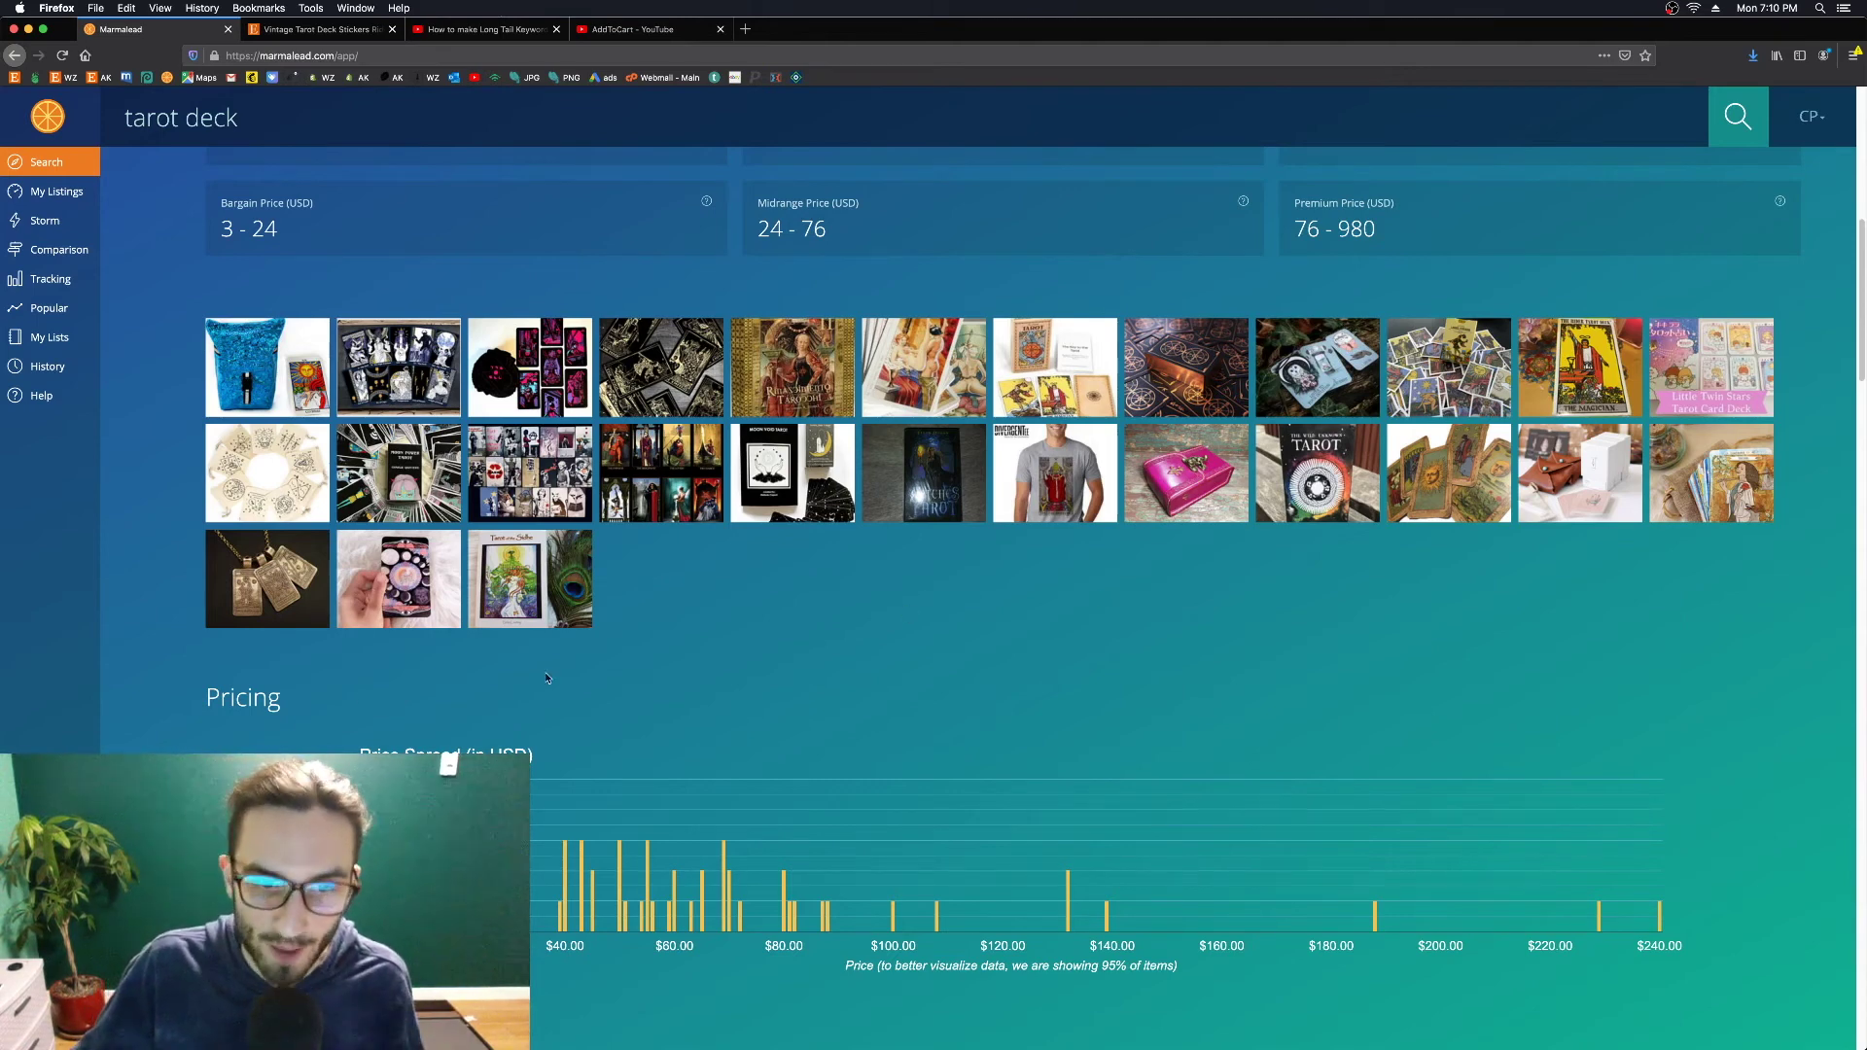
{"action": "scroll", "coordinate": [158, 636], "scroll_direction": "down", "scroll_amount": 3}
{"action": "scroll", "coordinate": [158, 636], "scroll_direction": "down", "scroll_amount": 3}
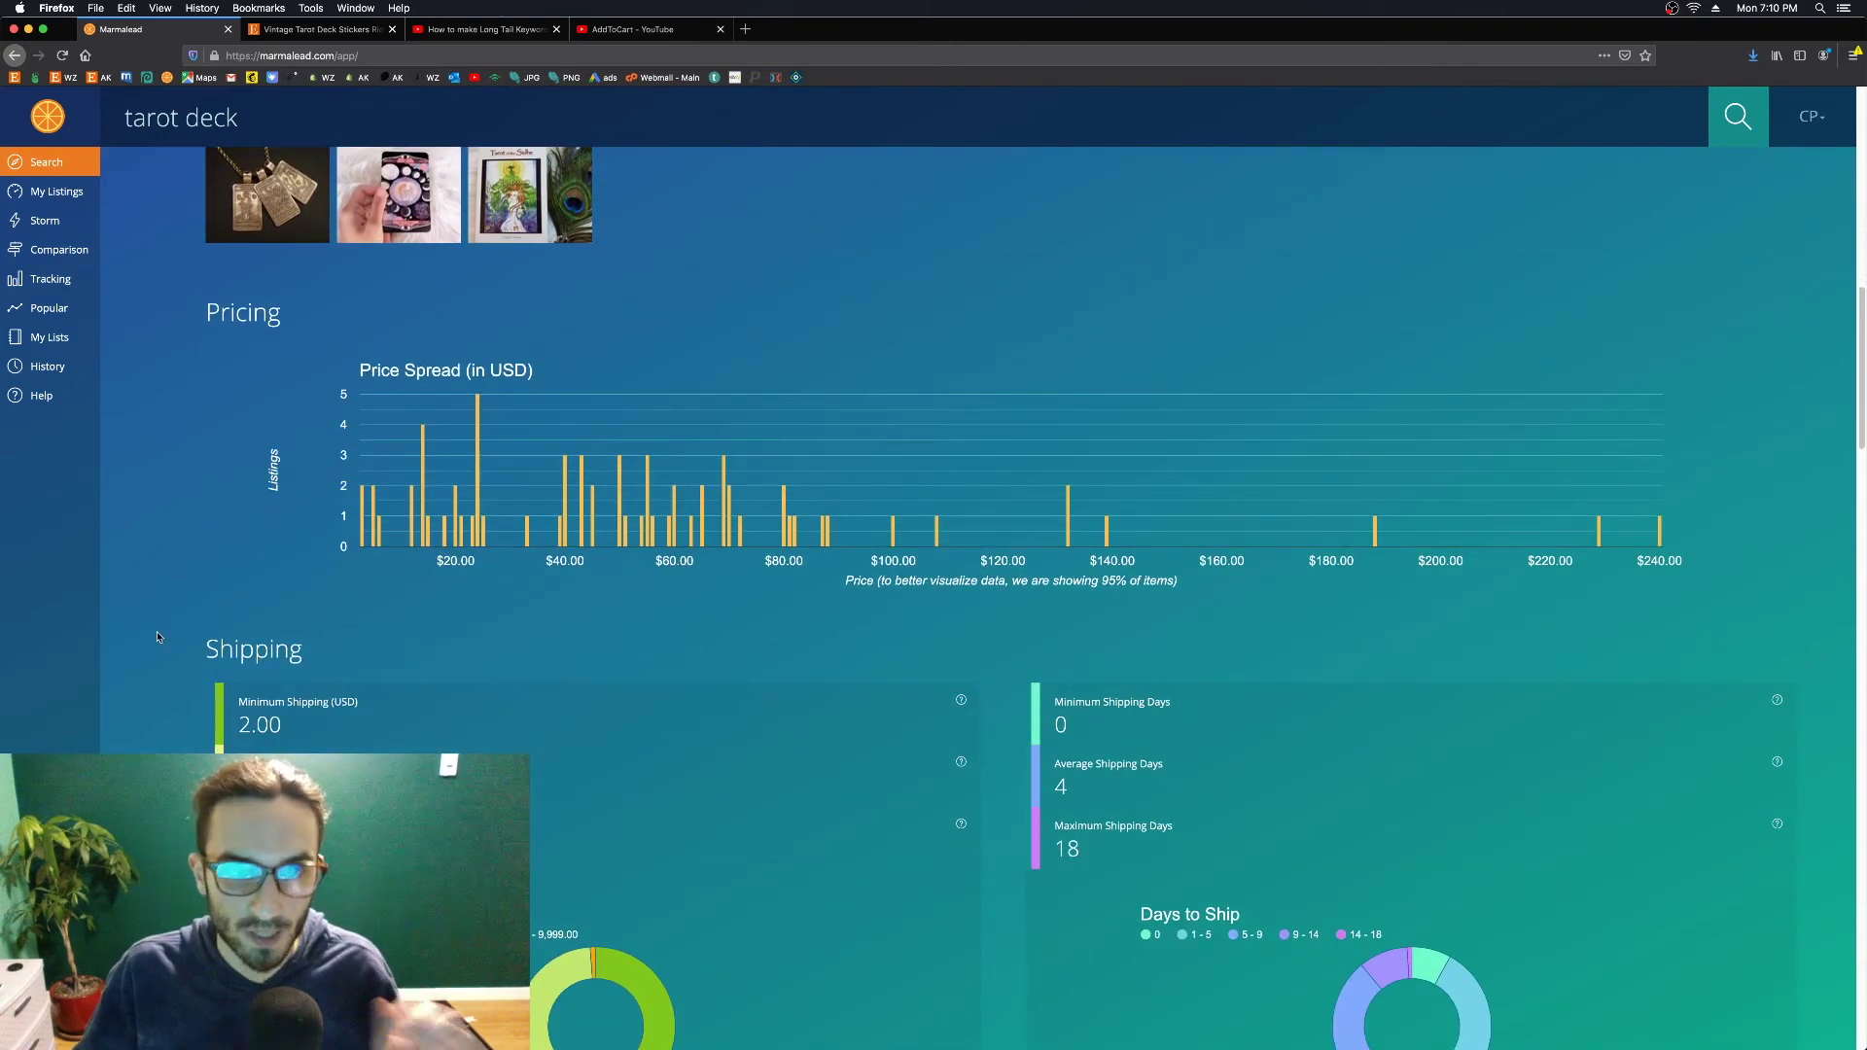
Examine the tarot deck shipping data, including maximum cost, shipping price breakdown, price spread and whether sellers cover shipping
{"action": "scroll", "coordinate": [159, 637], "scroll_direction": "down", "scroll_amount": 5}
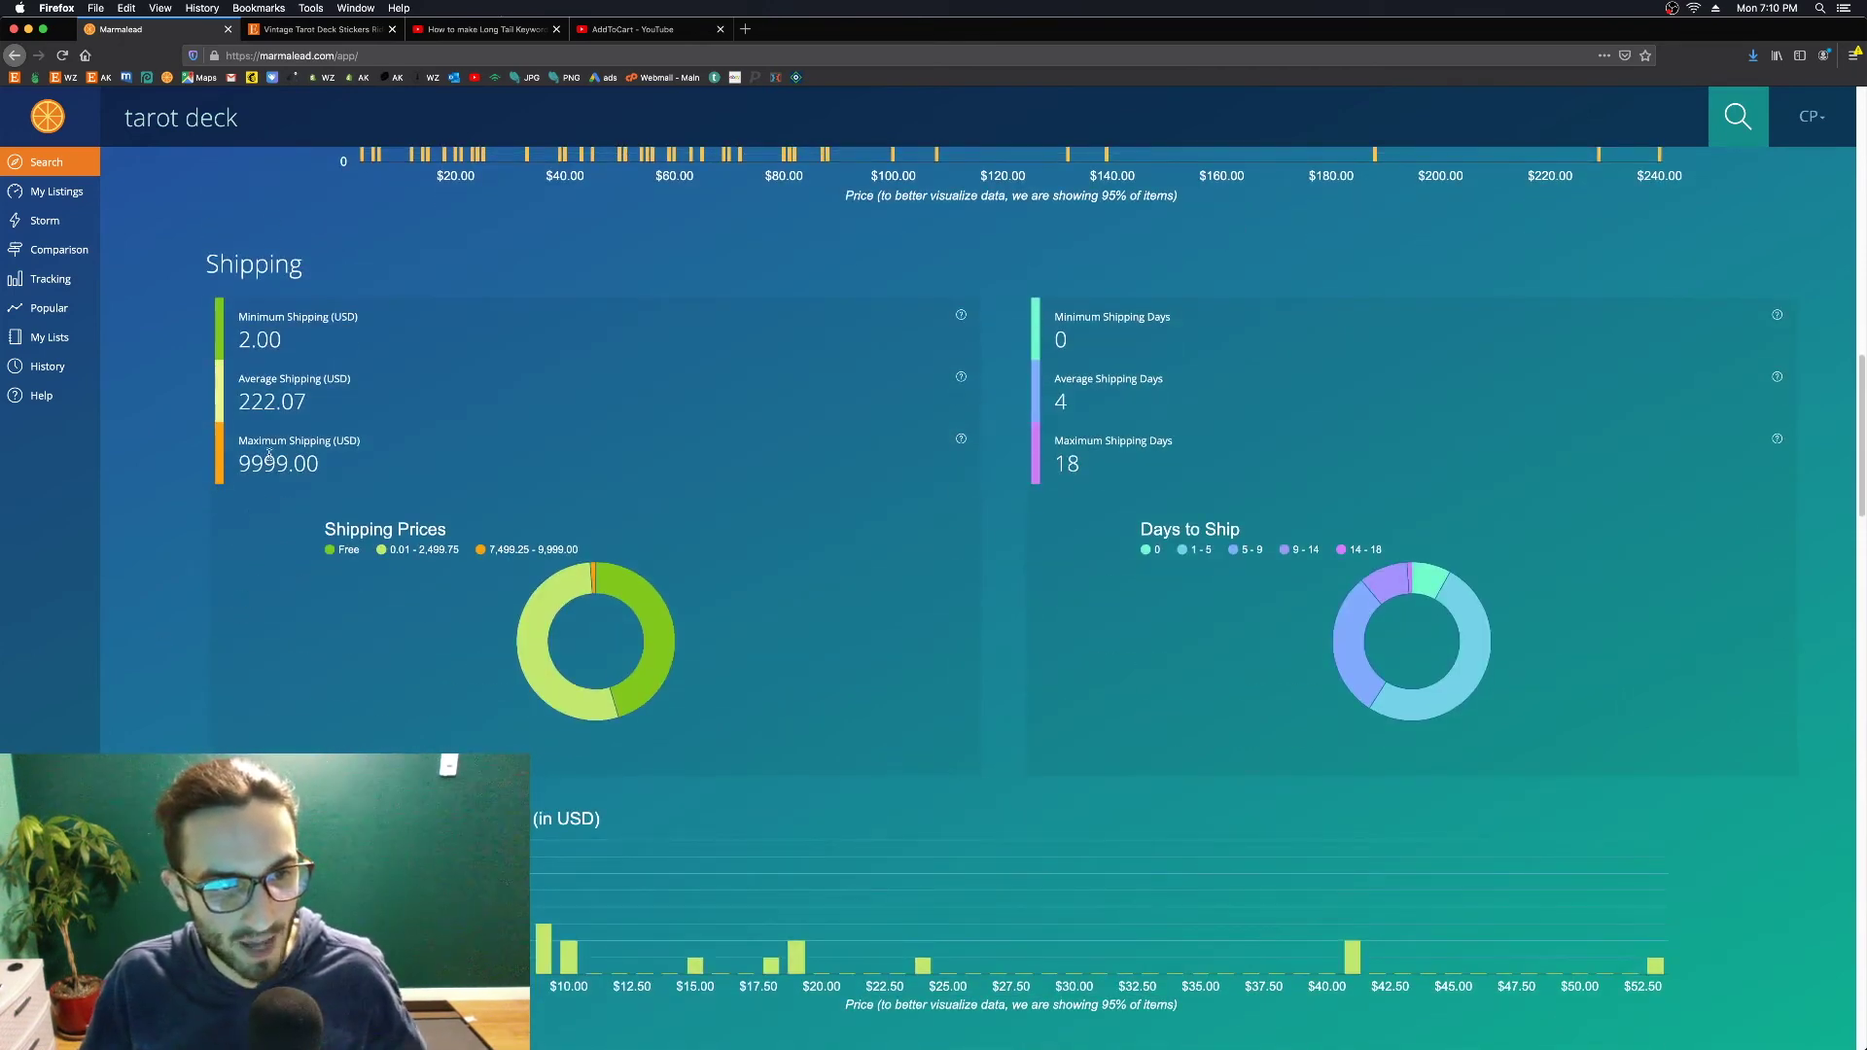
{"action": "left_click_drag", "start_coordinate": [242, 467], "coordinate": [283, 468]}
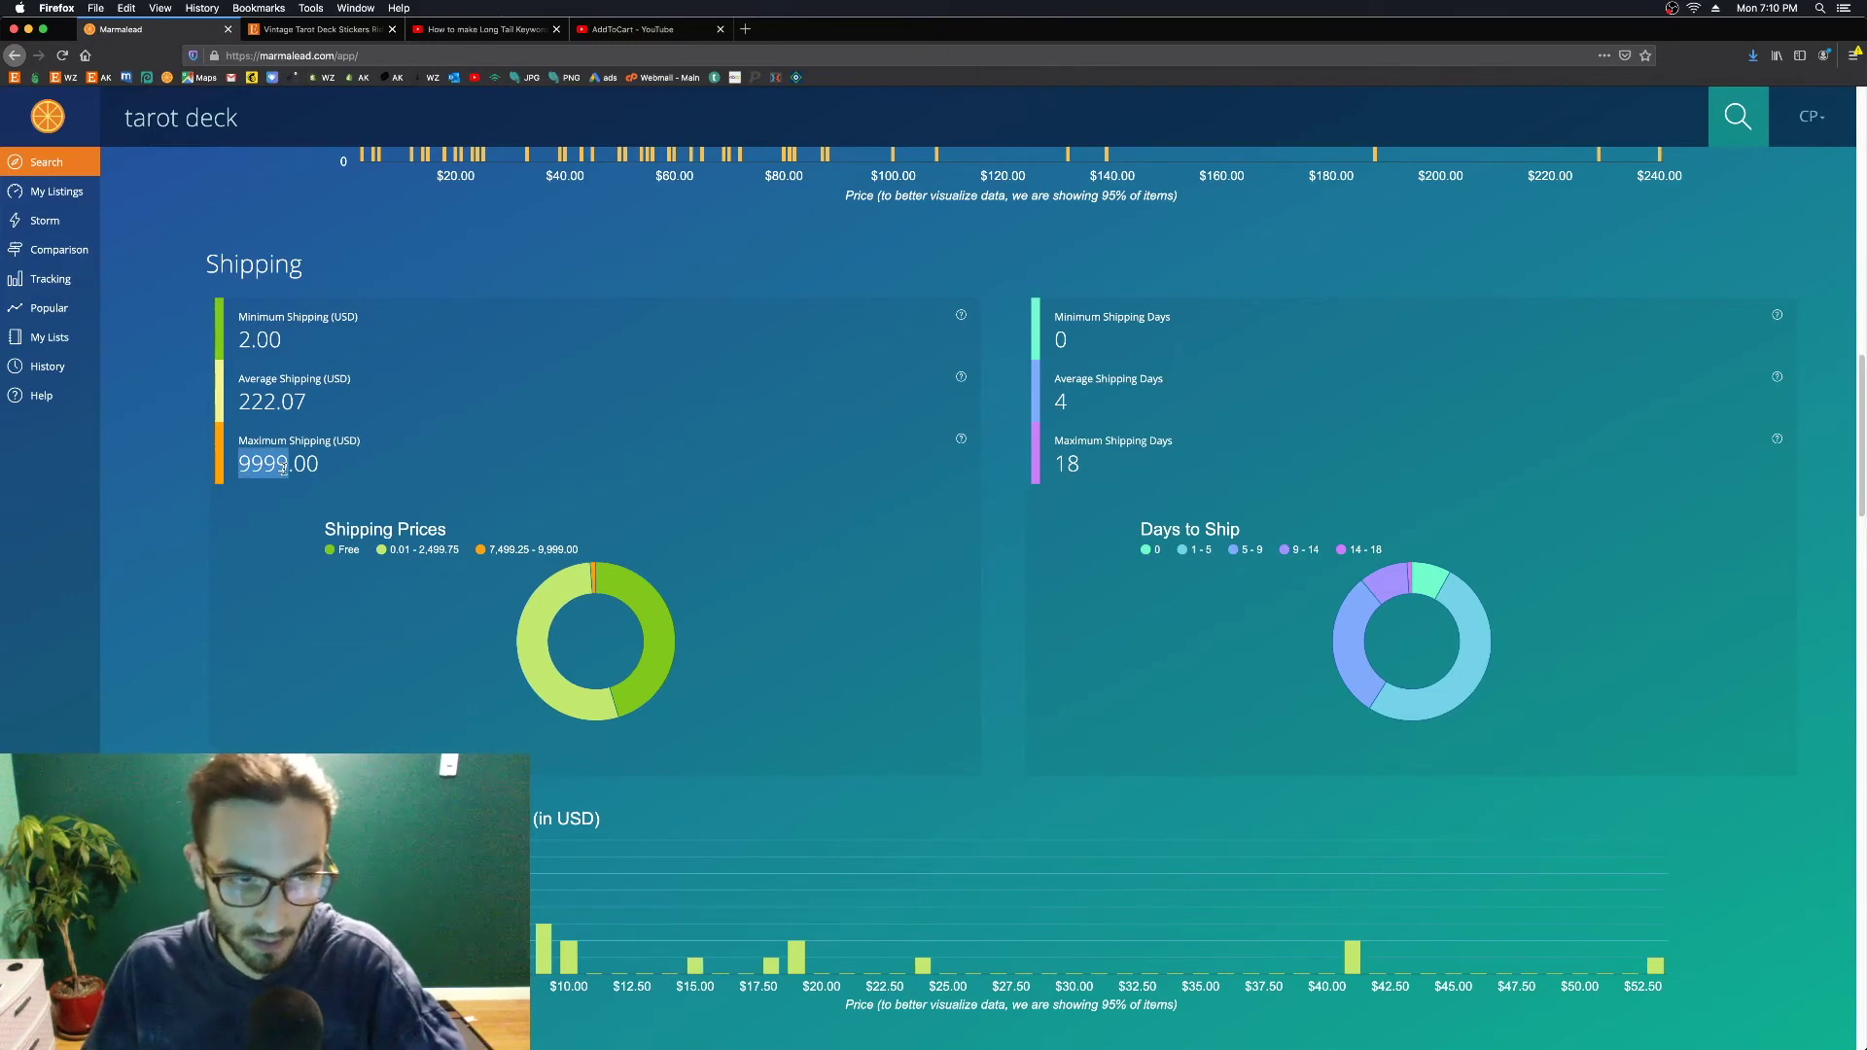
{"action": "mouse_move", "coordinate": [653, 654]}
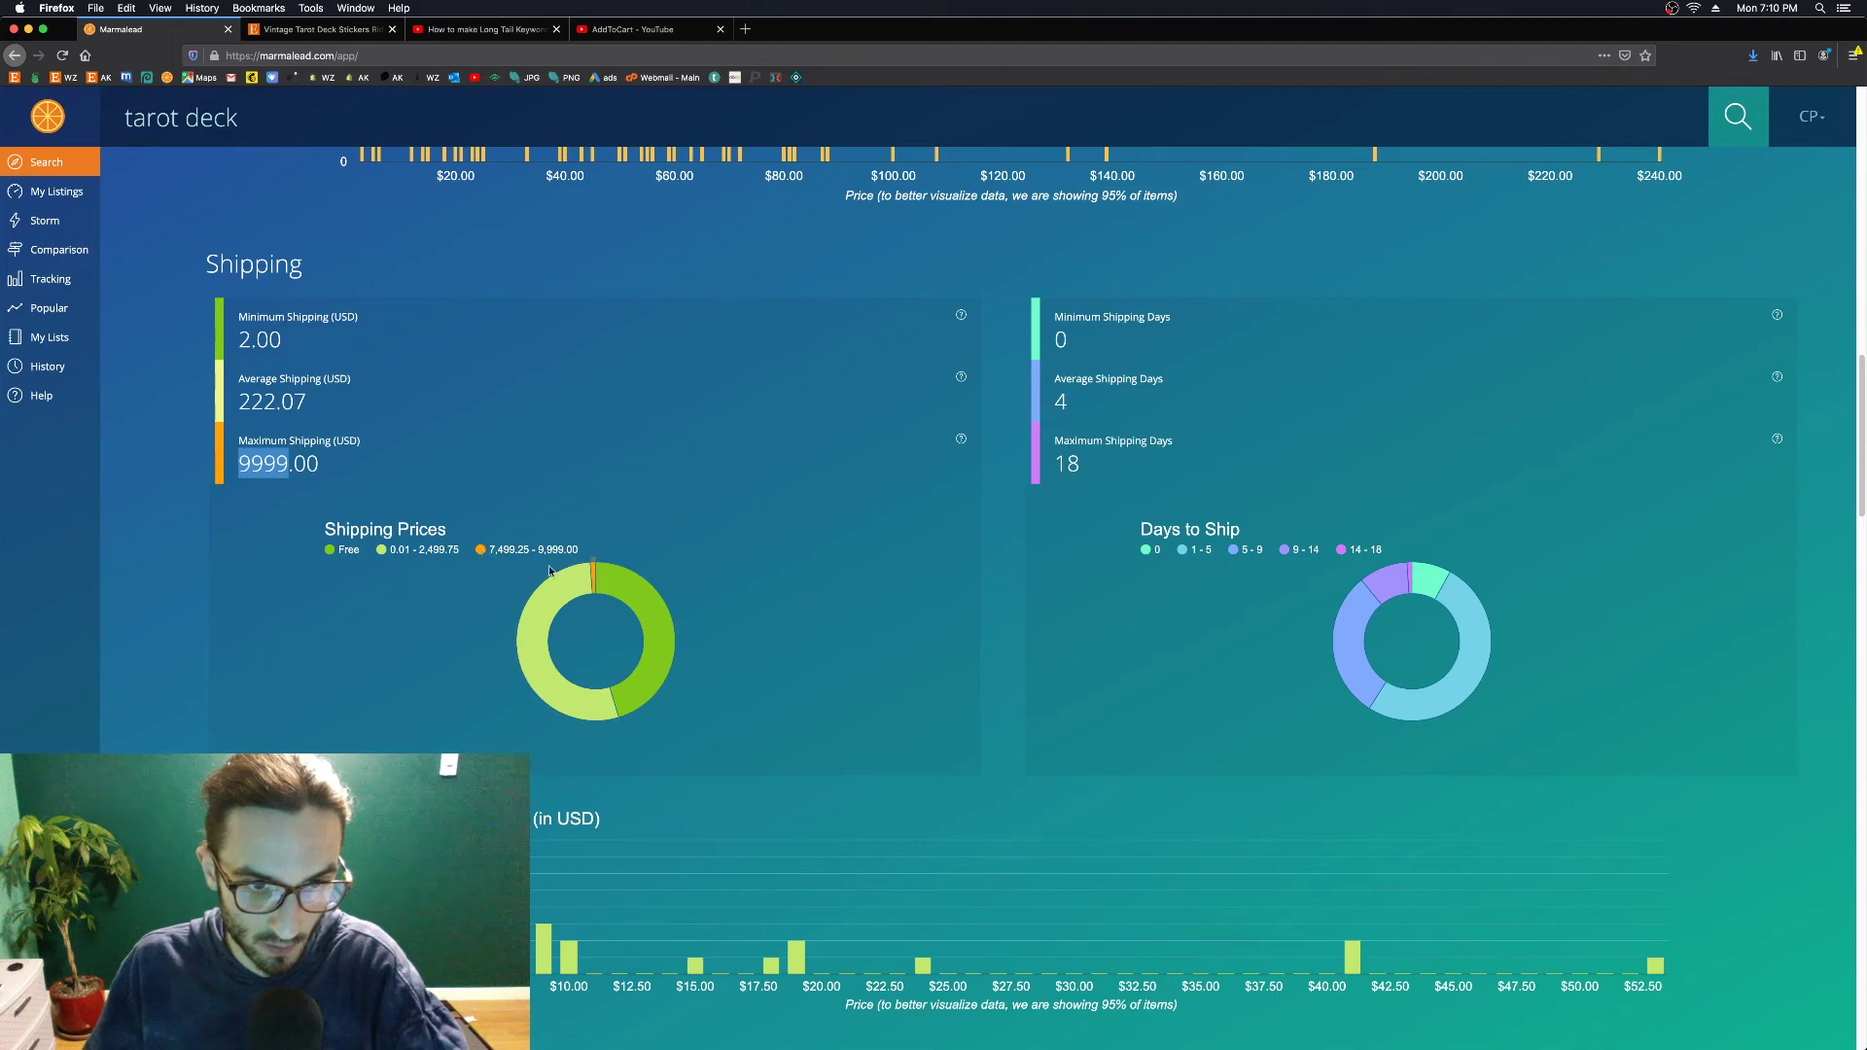
{"action": "mouse_move", "coordinate": [593, 574]}
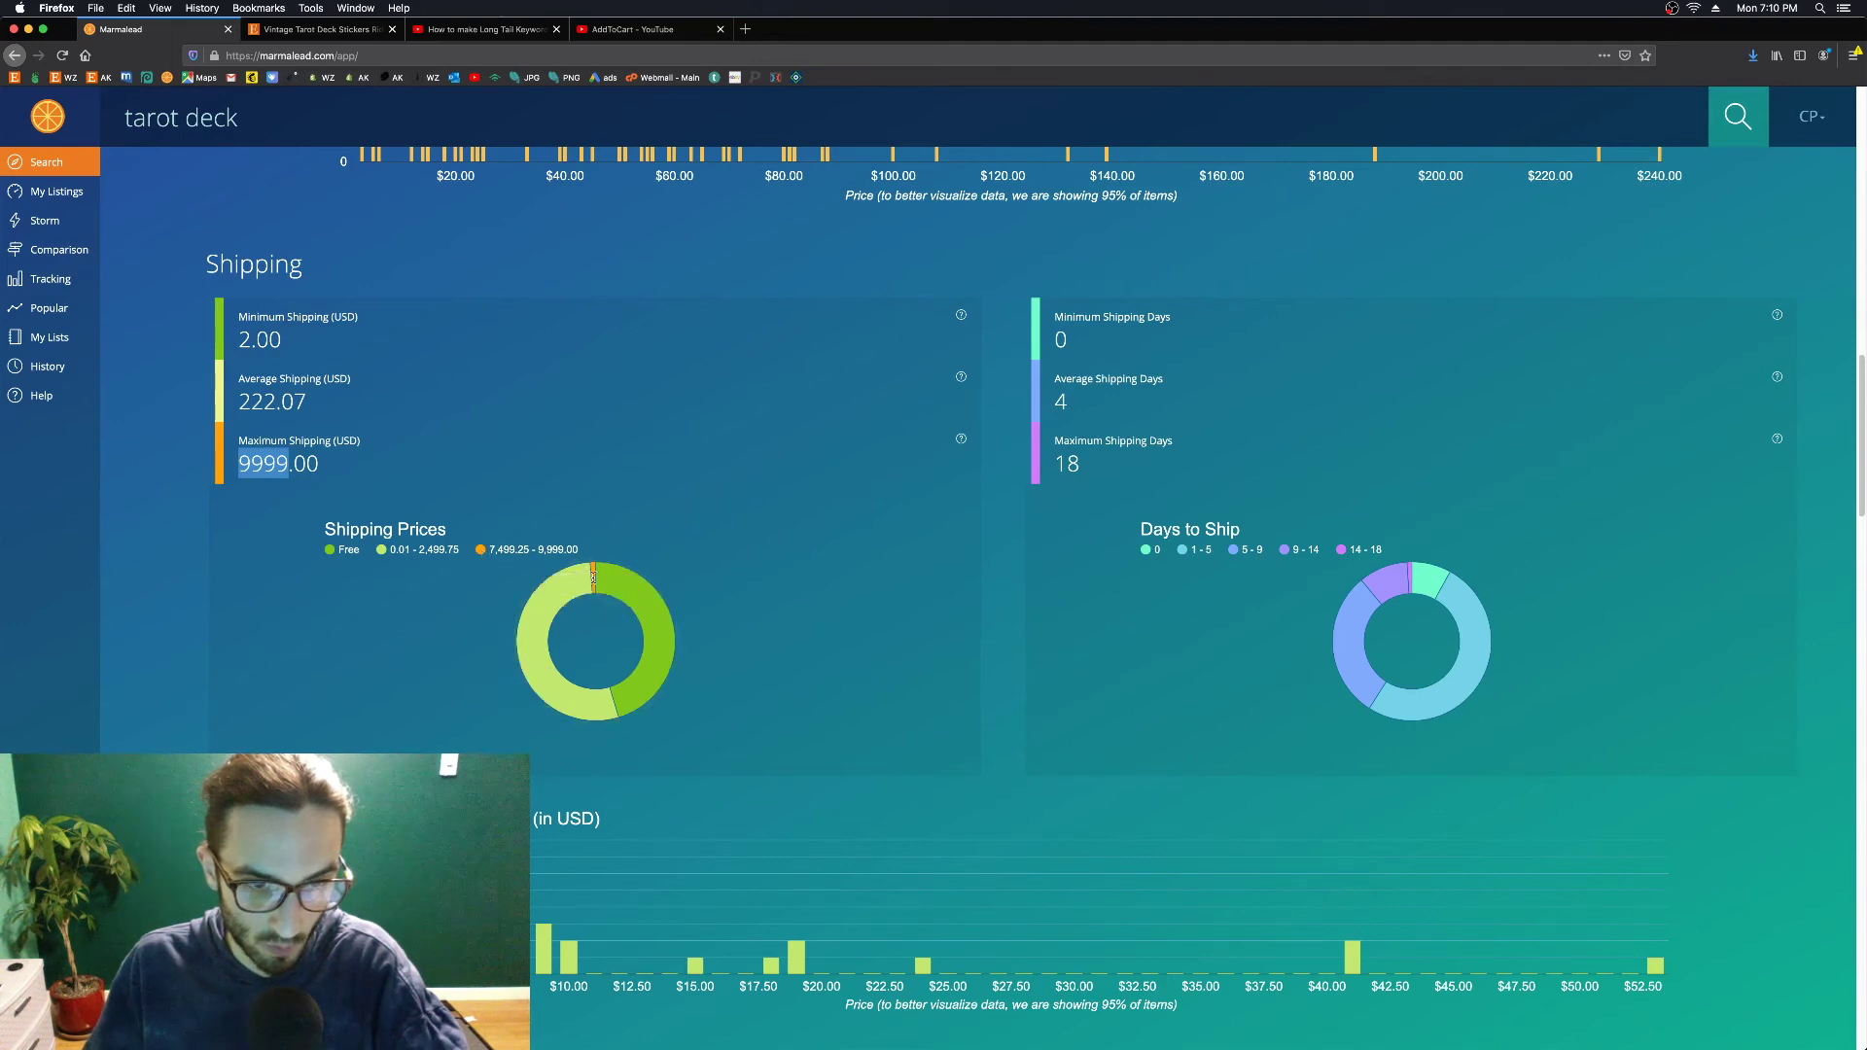
{"action": "left_click", "coordinate": [593, 574]}
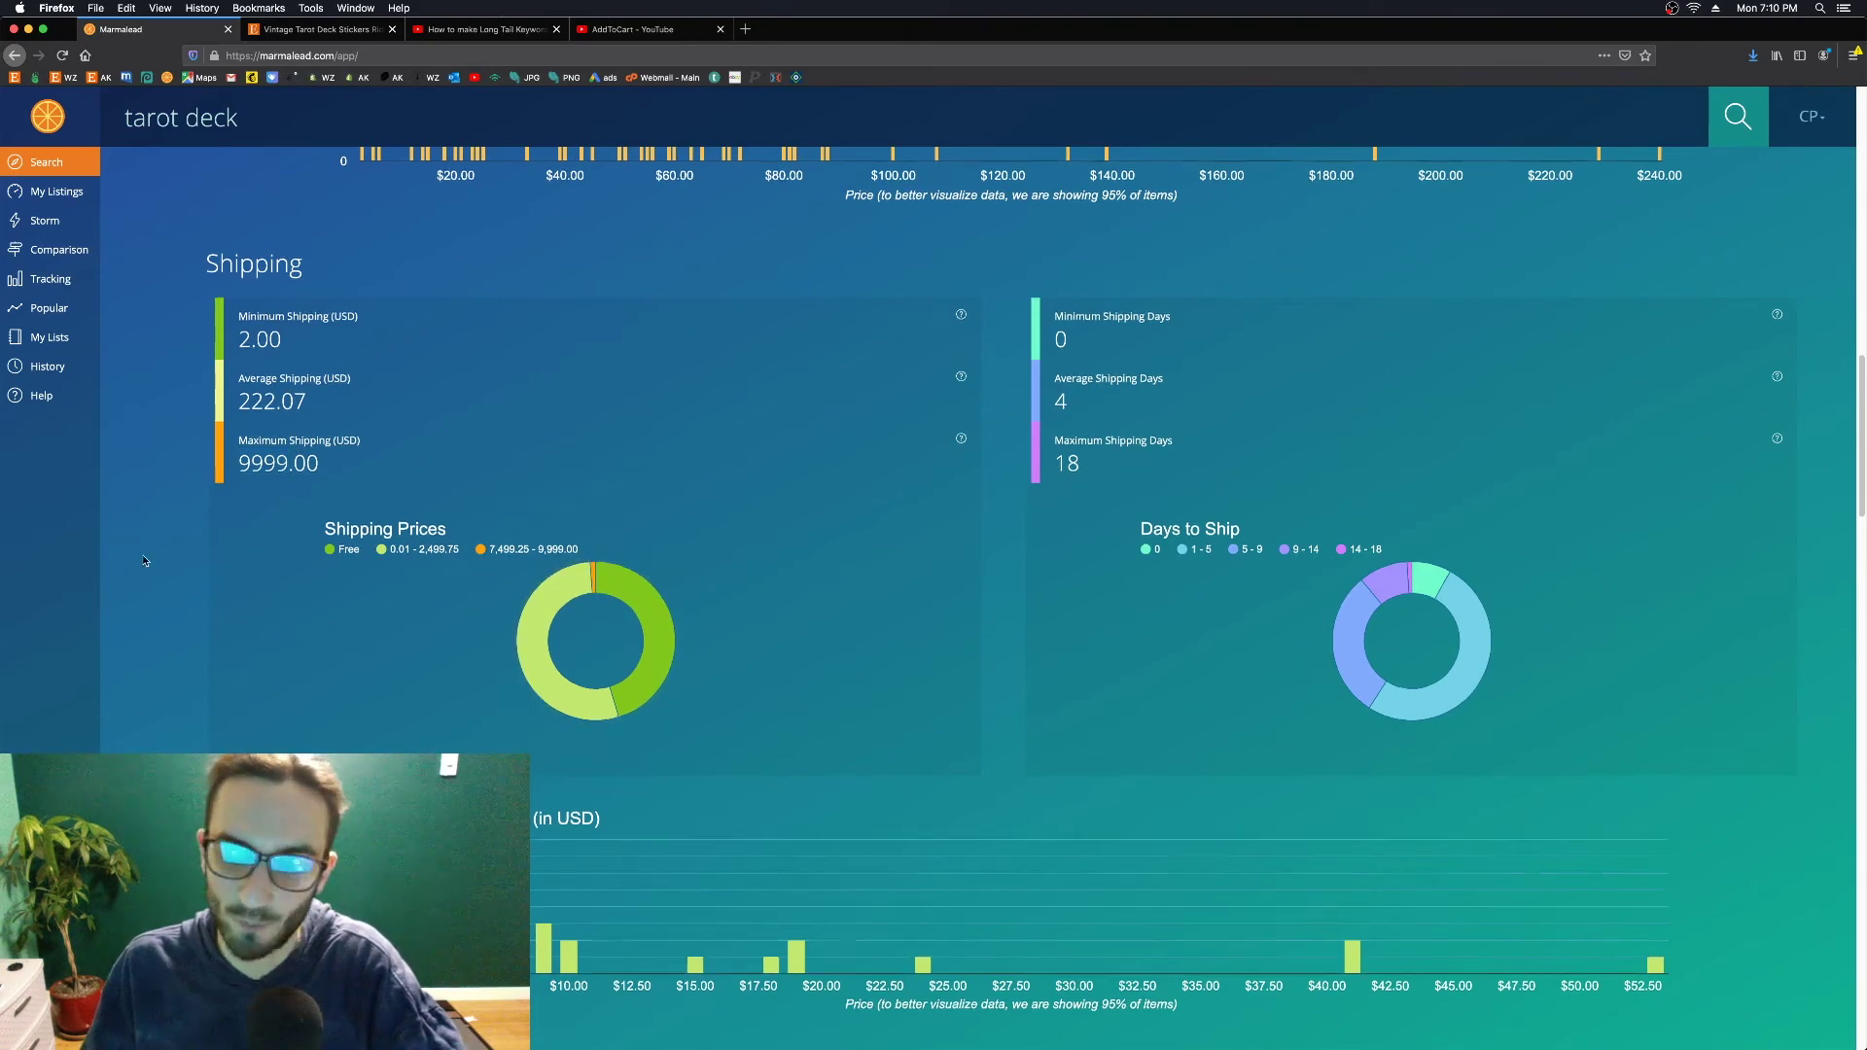
{"action": "scroll", "coordinate": [231, 662], "scroll_direction": "down", "scroll_amount": 6}
{"action": "scroll", "coordinate": [239, 653], "scroll_direction": "down", "scroll_amount": 1}
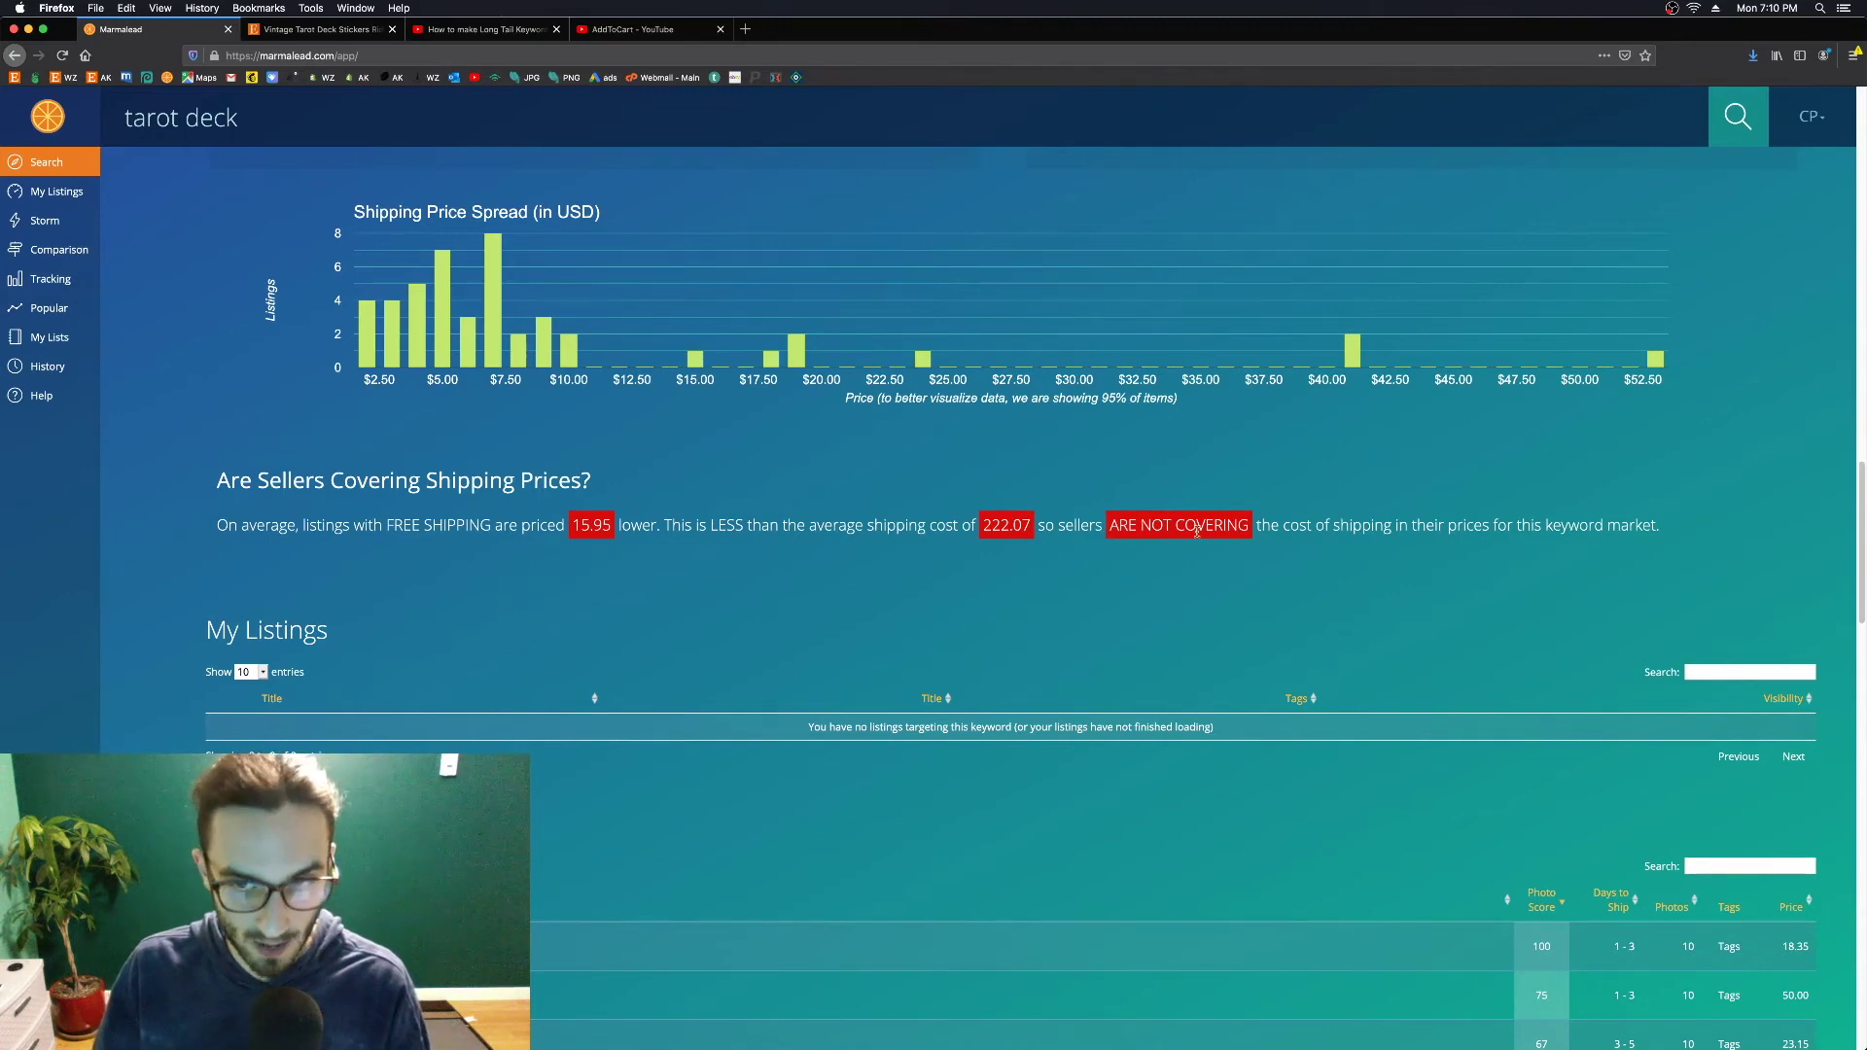
Examine the tarot deck results from the shipping coverage verdict through sample listings, popular tags, similar shopper searches and long tail alternatives
{"action": "left_click_drag", "start_coordinate": [1109, 525], "coordinate": [1251, 527]}
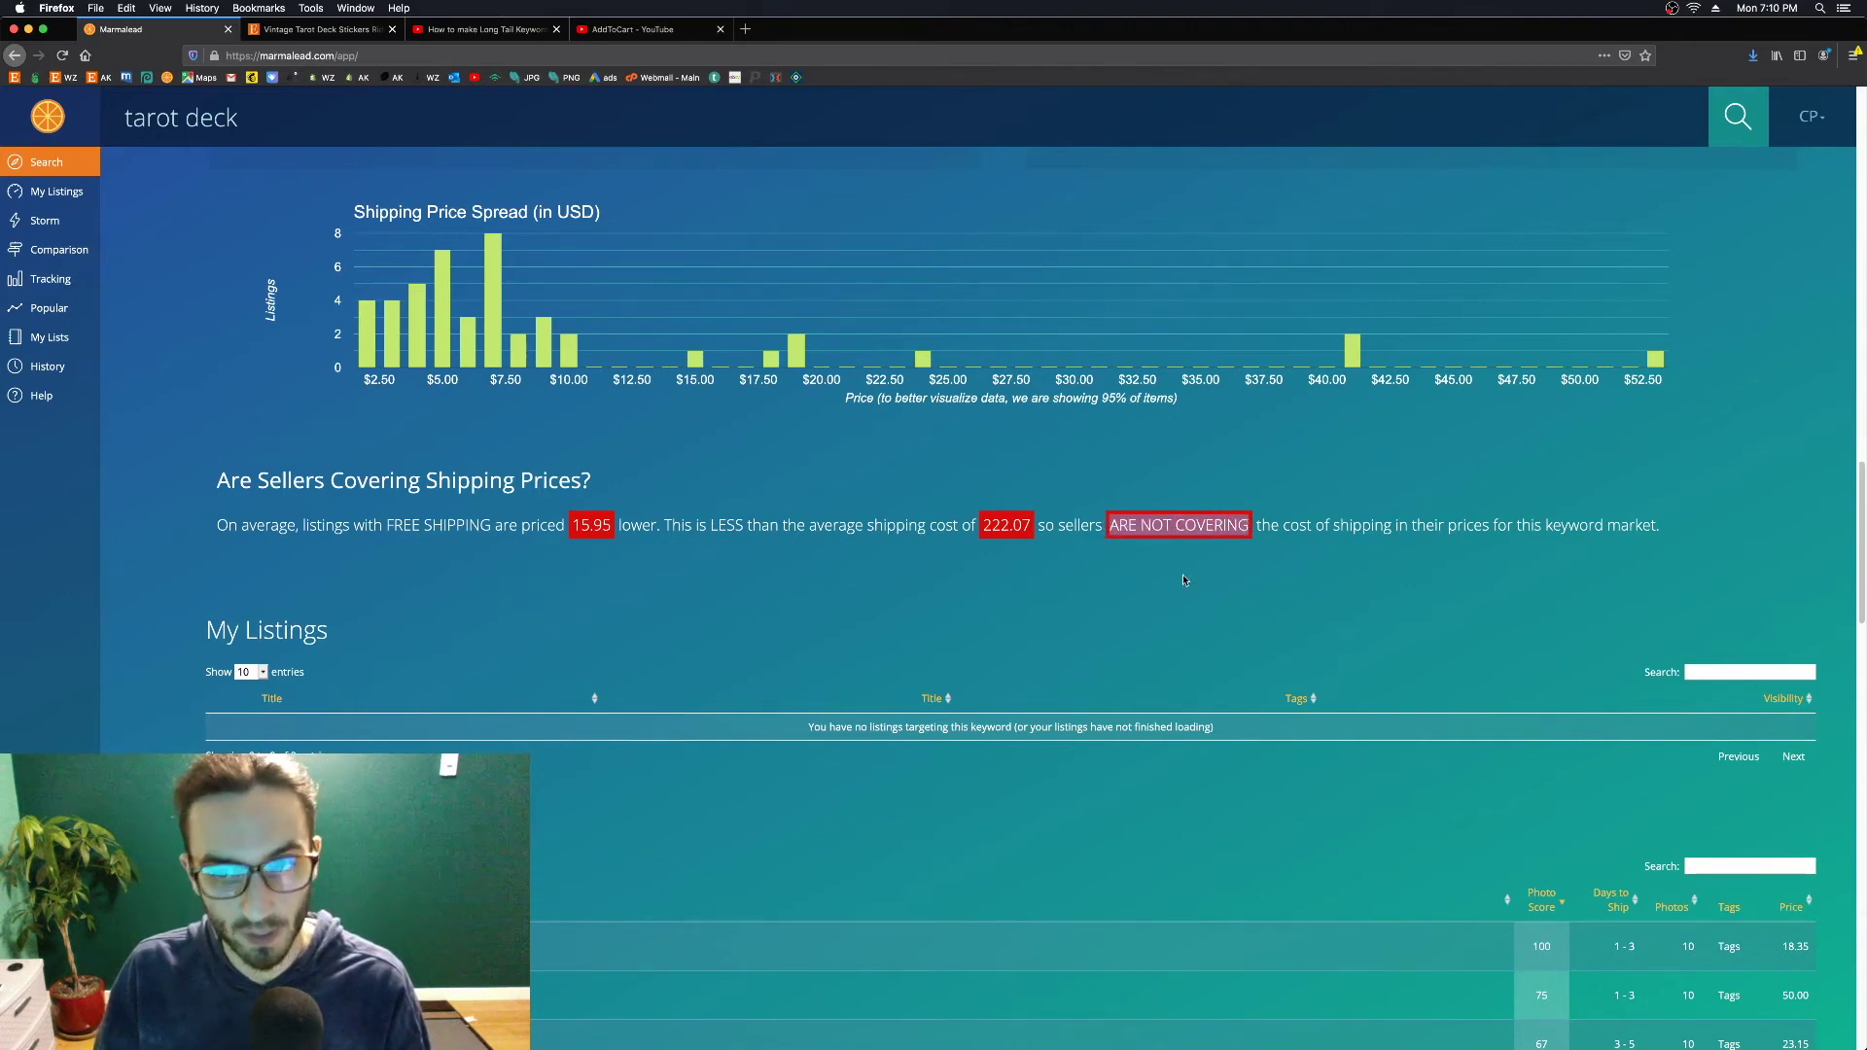
{"action": "left_click", "coordinate": [389, 428]}
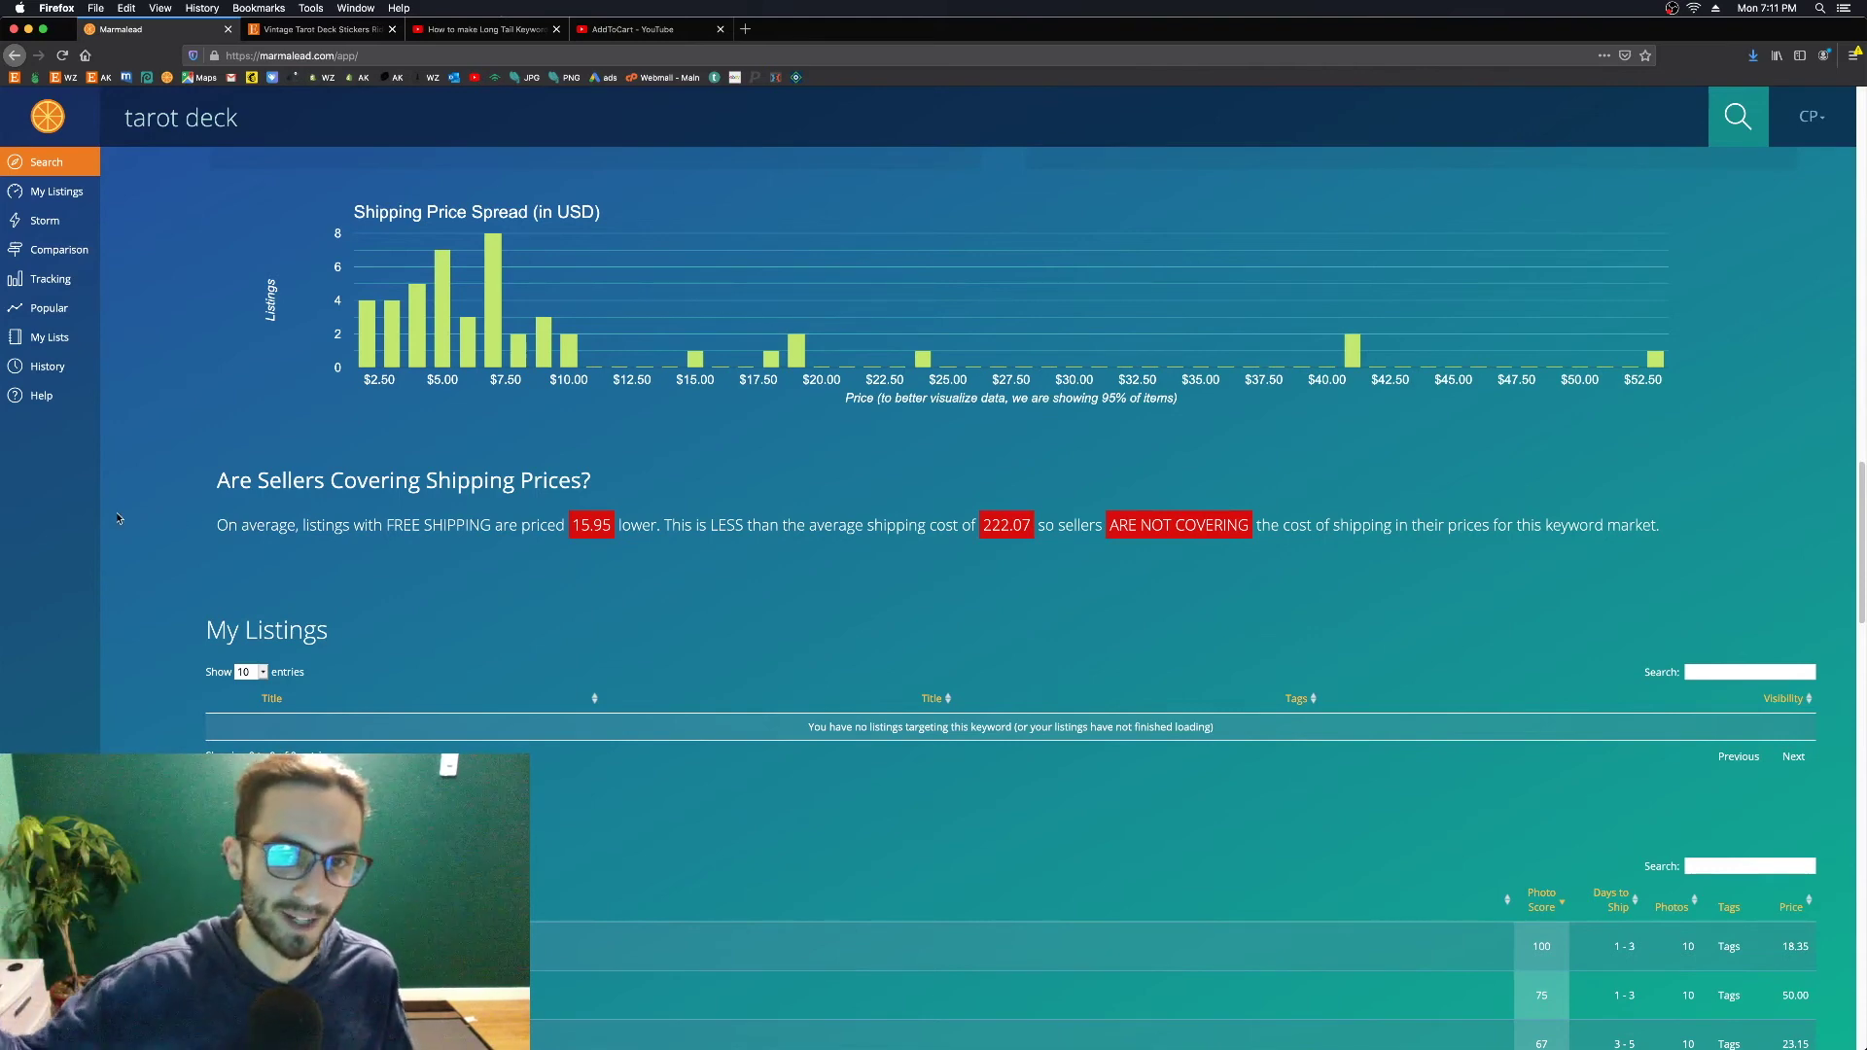
{"action": "scroll", "coordinate": [185, 523], "scroll_direction": "down", "scroll_amount": 1}
{"action": "scroll", "coordinate": [178, 529], "scroll_direction": "down", "scroll_amount": 5}
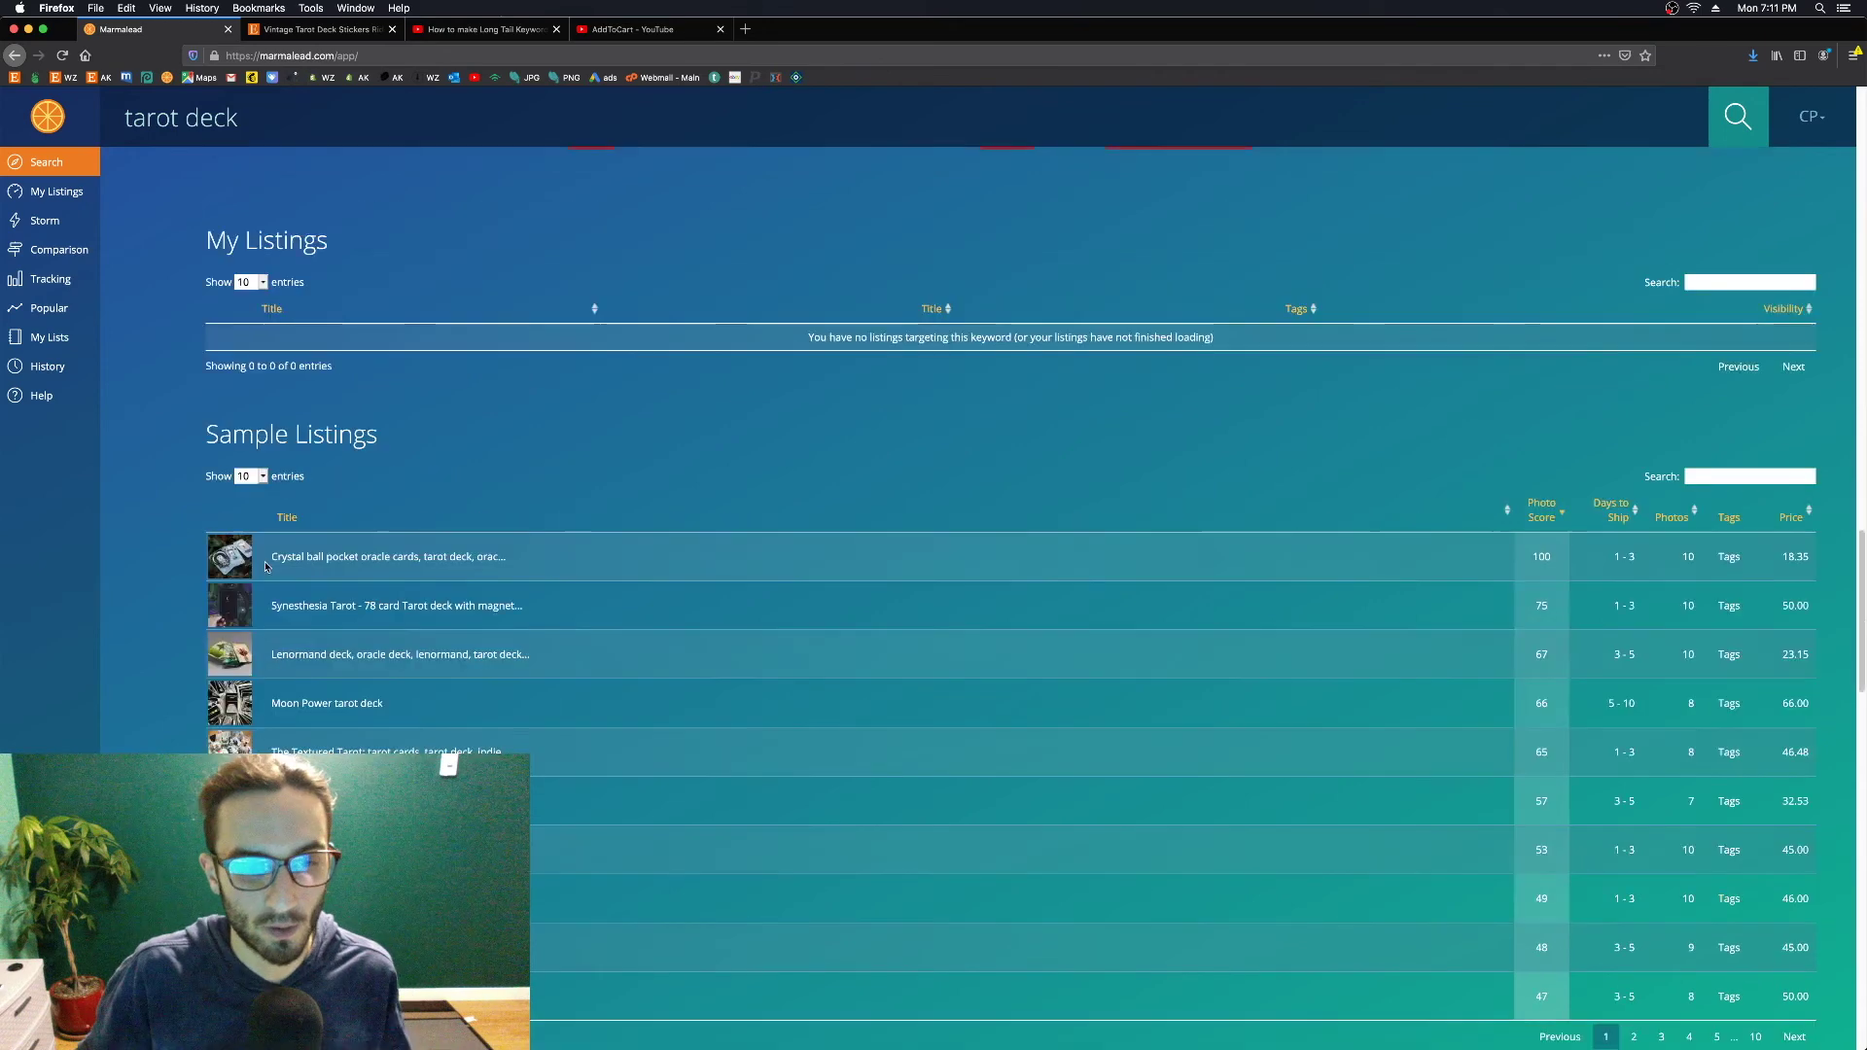
{"action": "scroll", "coordinate": [895, 511], "scroll_direction": "down", "scroll_amount": 7}
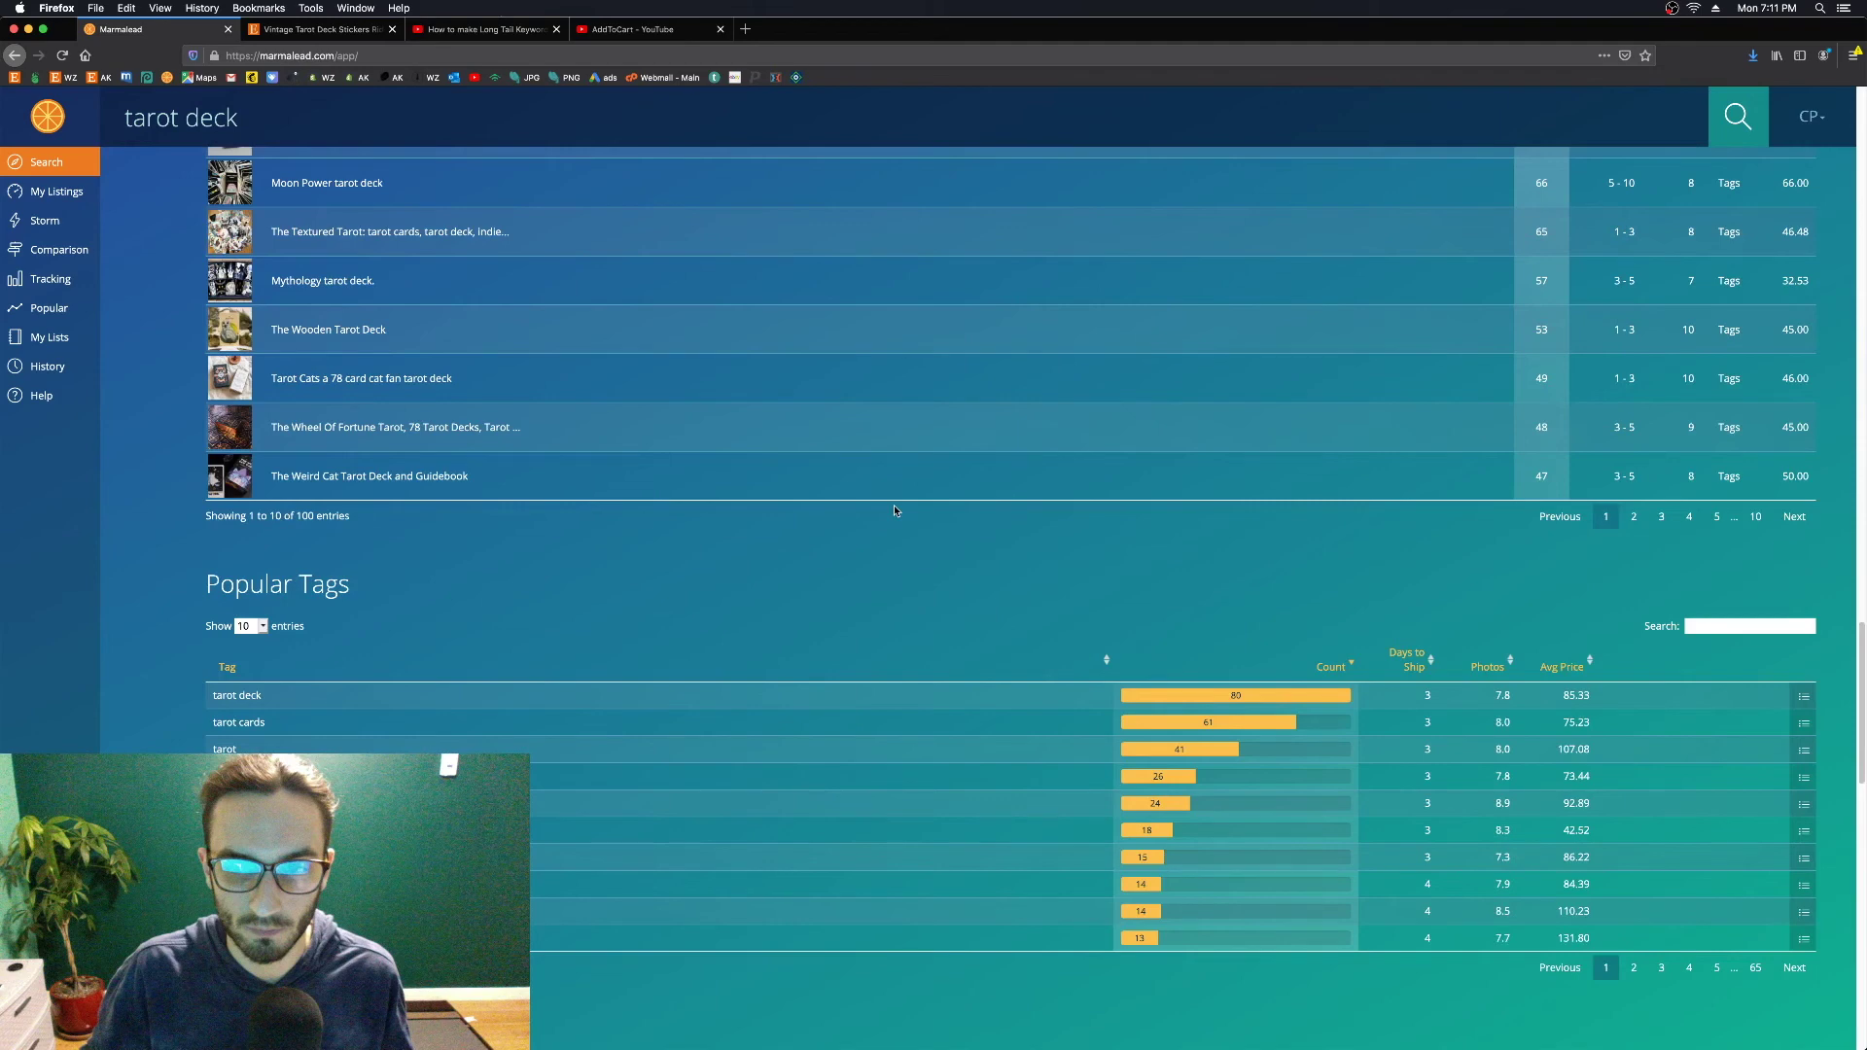
{"action": "scroll", "coordinate": [895, 510], "scroll_direction": "down", "scroll_amount": 9}
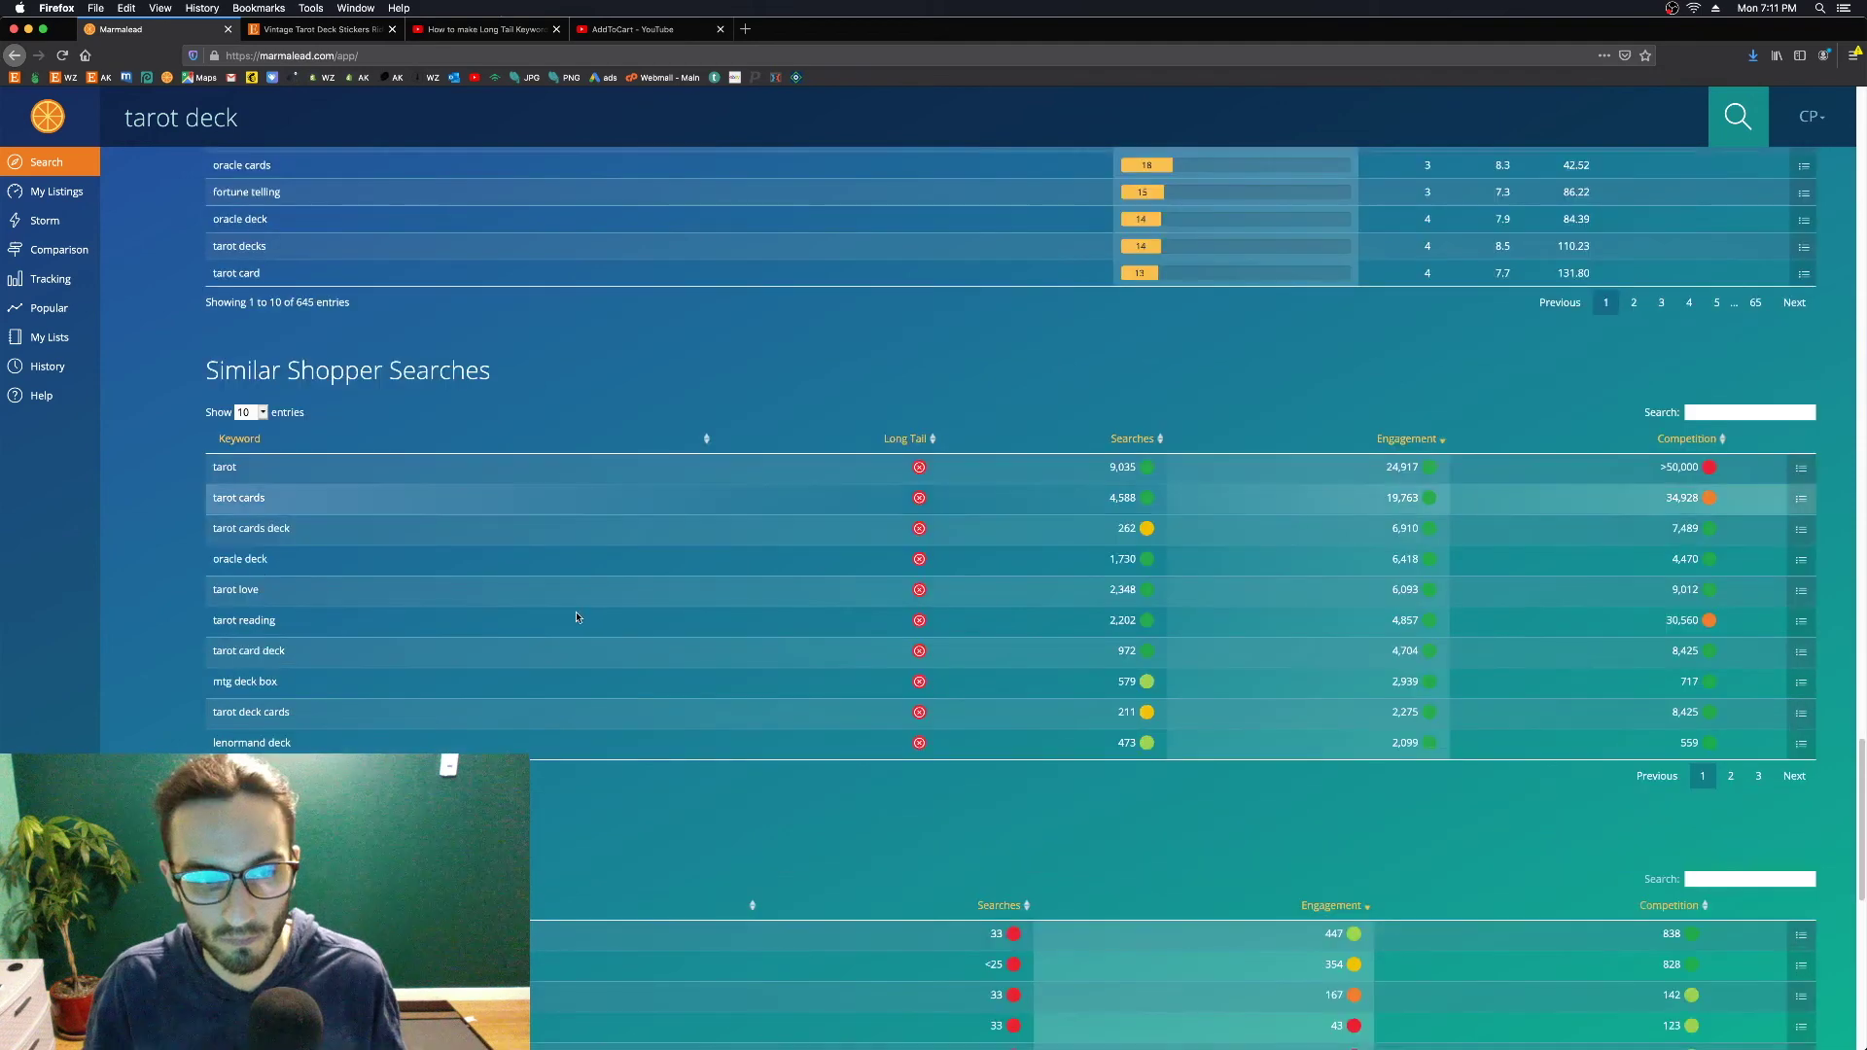
{"action": "scroll", "coordinate": [575, 617], "scroll_direction": "down", "scroll_amount": 5}
{"action": "scroll", "coordinate": [617, 890], "scroll_direction": "down", "scroll_amount": 1}
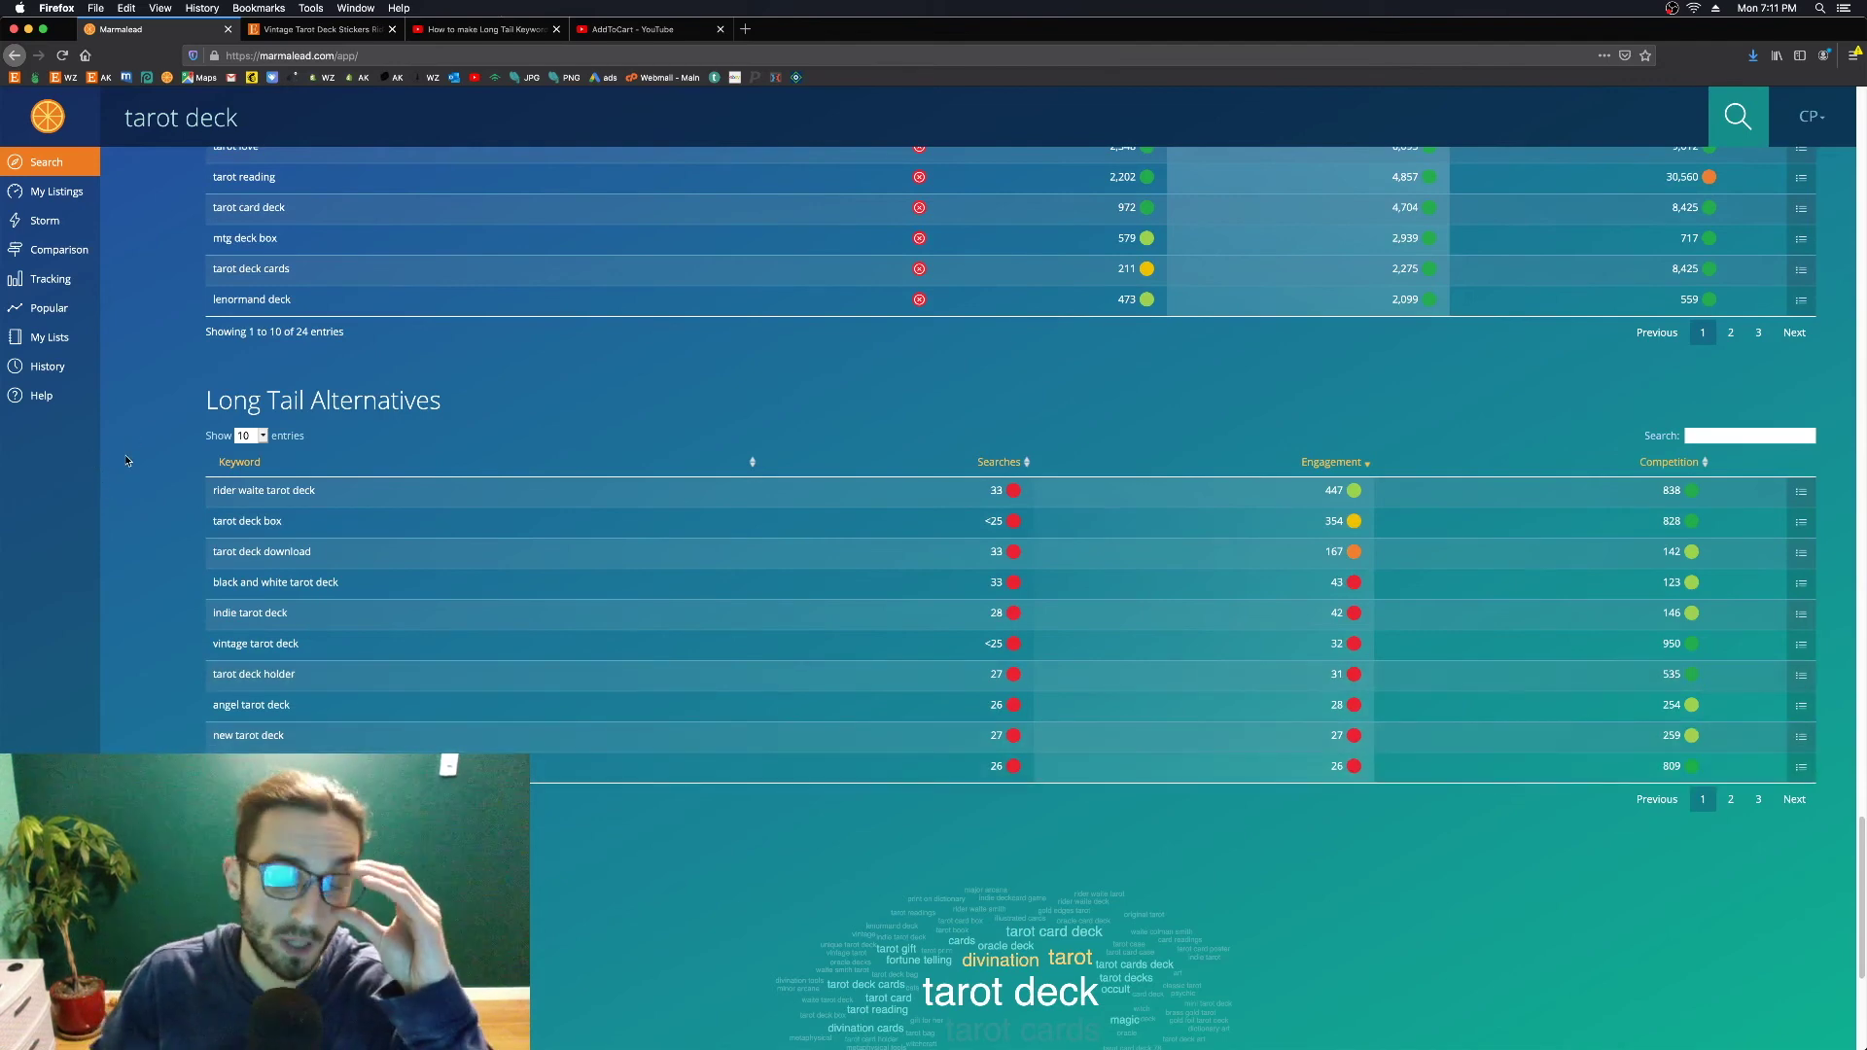
Check the Etsy account connection information under My Listings and return to the tarot deck search results
{"action": "left_click", "coordinate": [58, 200]}
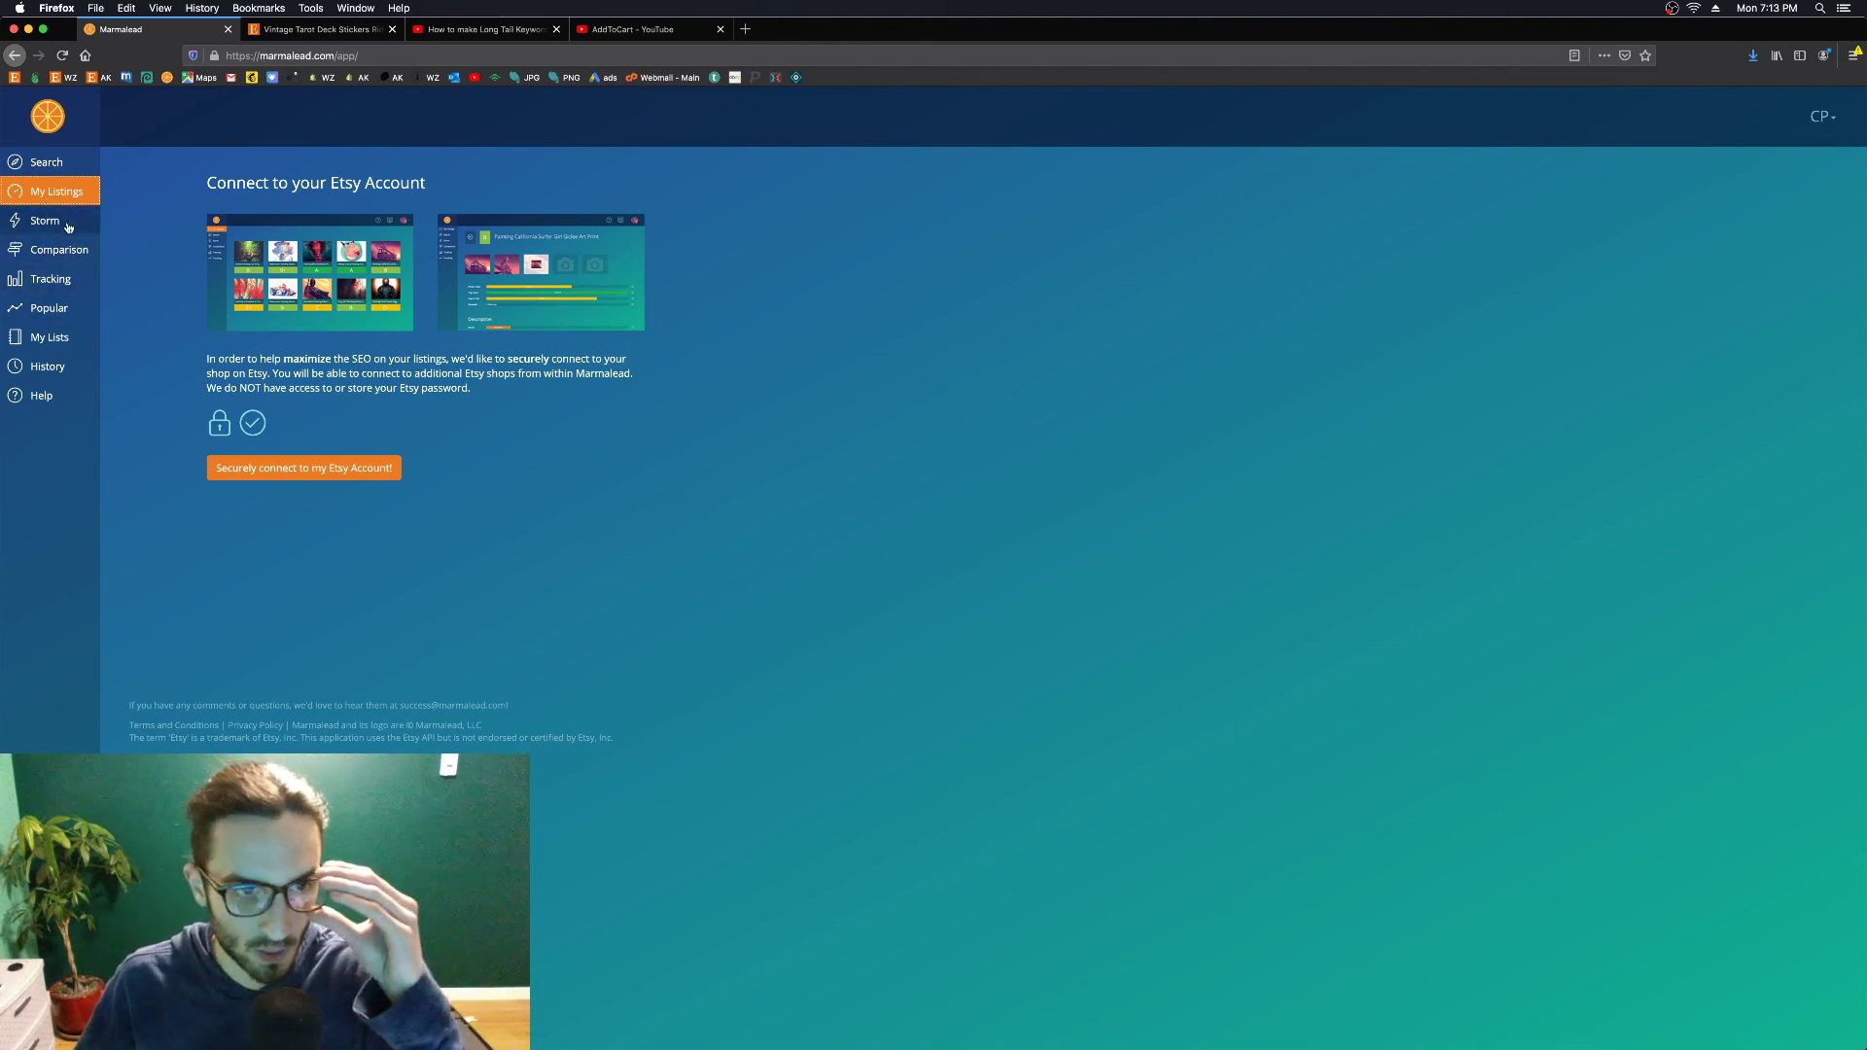
{"action": "left_click_drag", "start_coordinate": [496, 387], "coordinate": [206, 358]}
{"action": "left_click", "coordinate": [651, 569]}
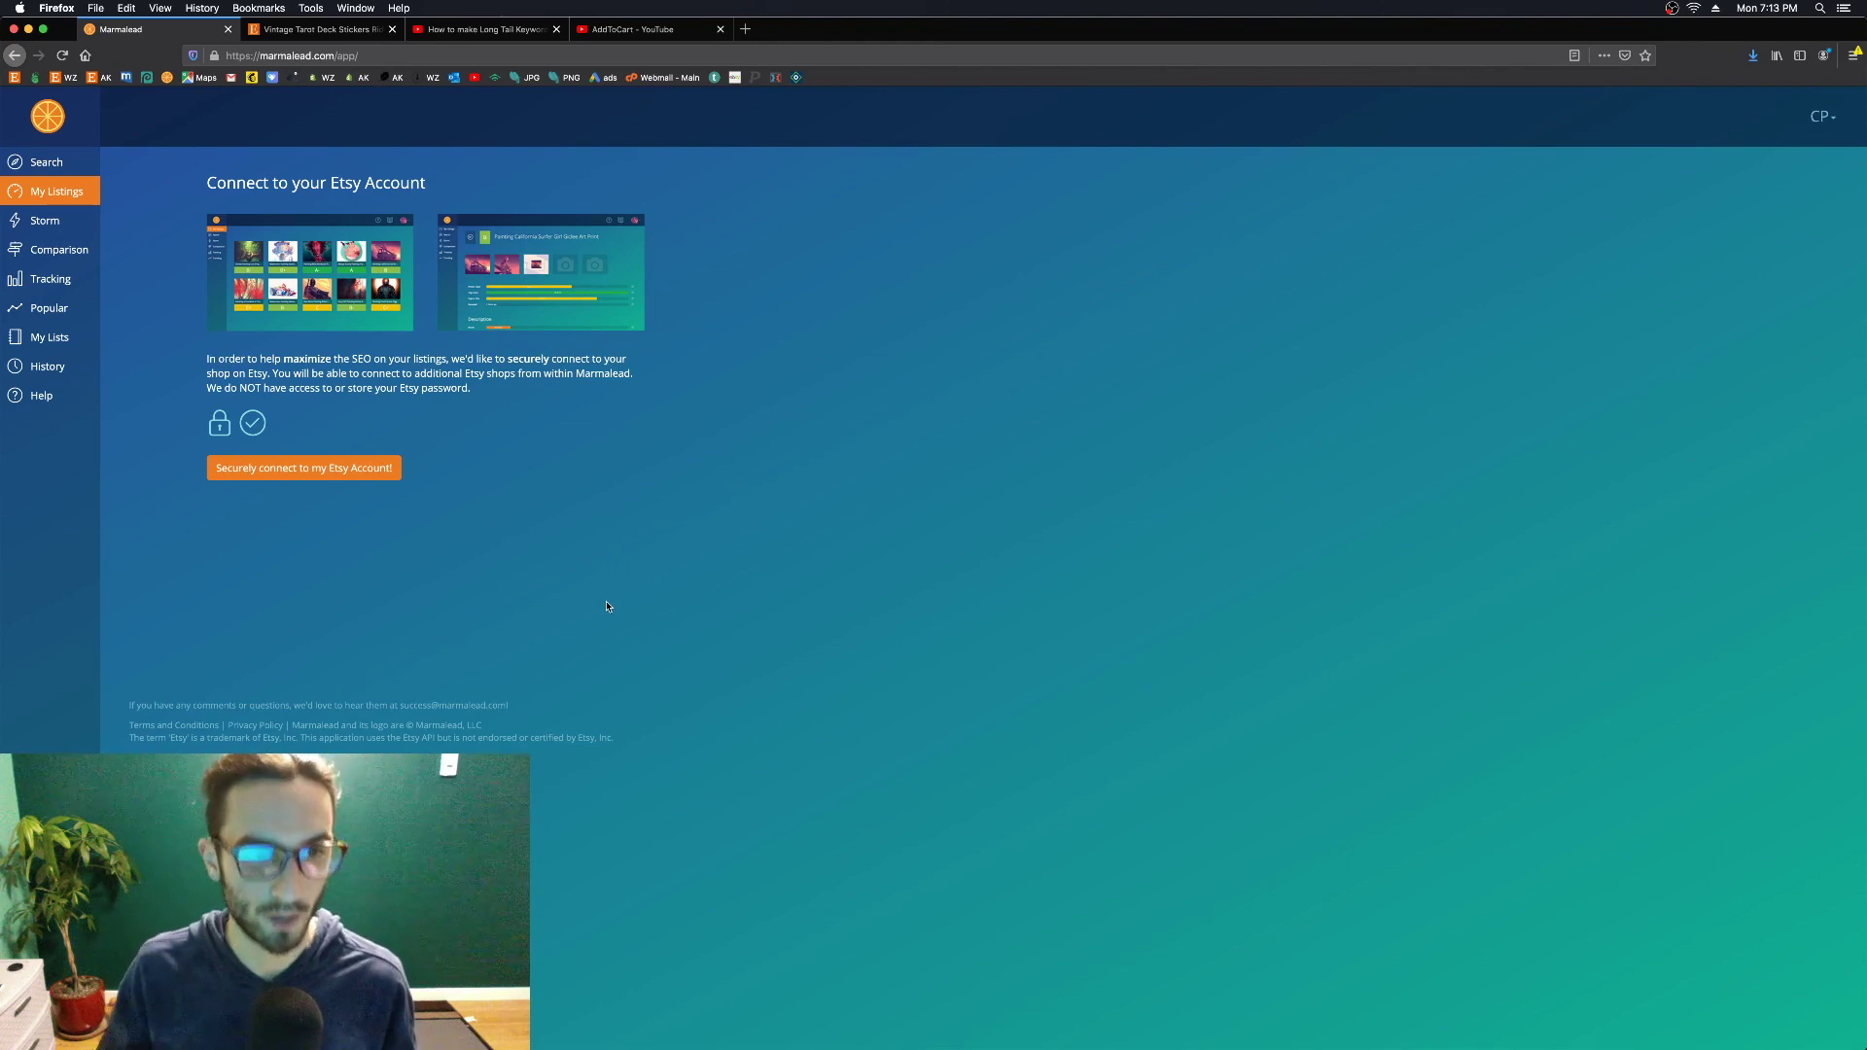
{"action": "left_click", "coordinate": [46, 162]}
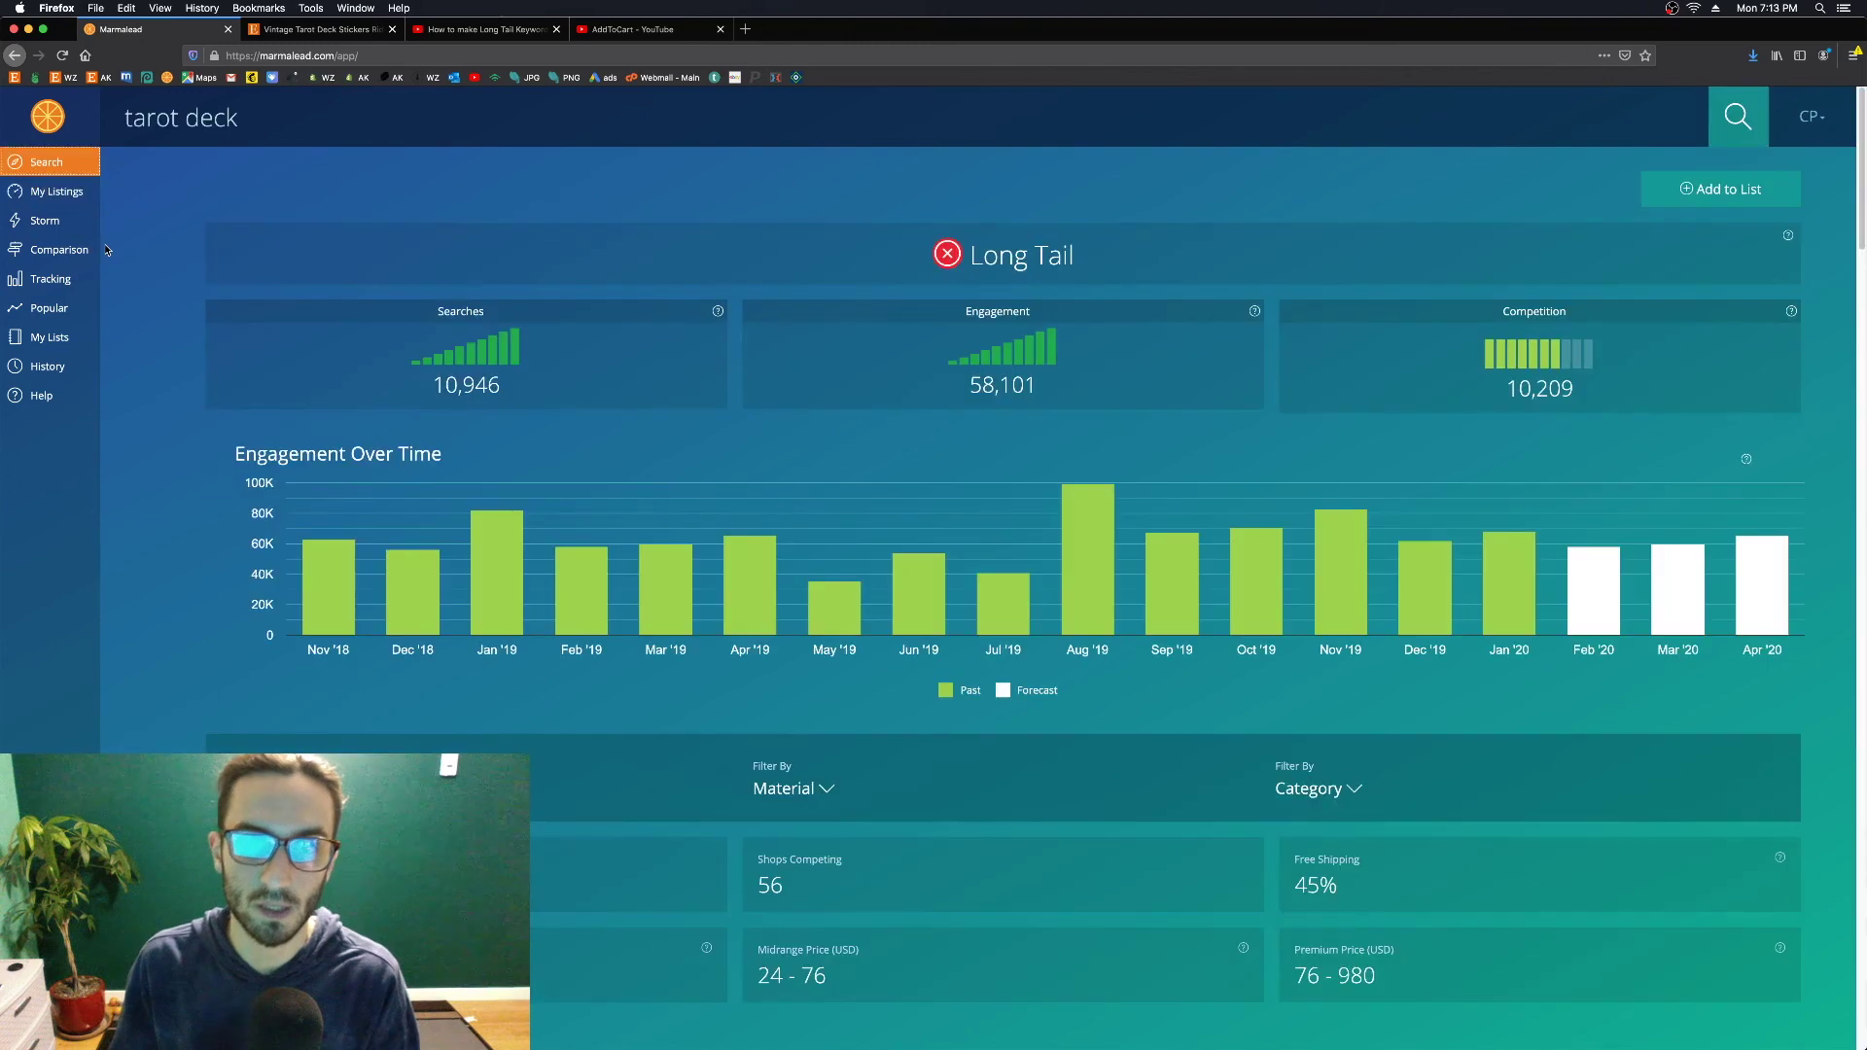